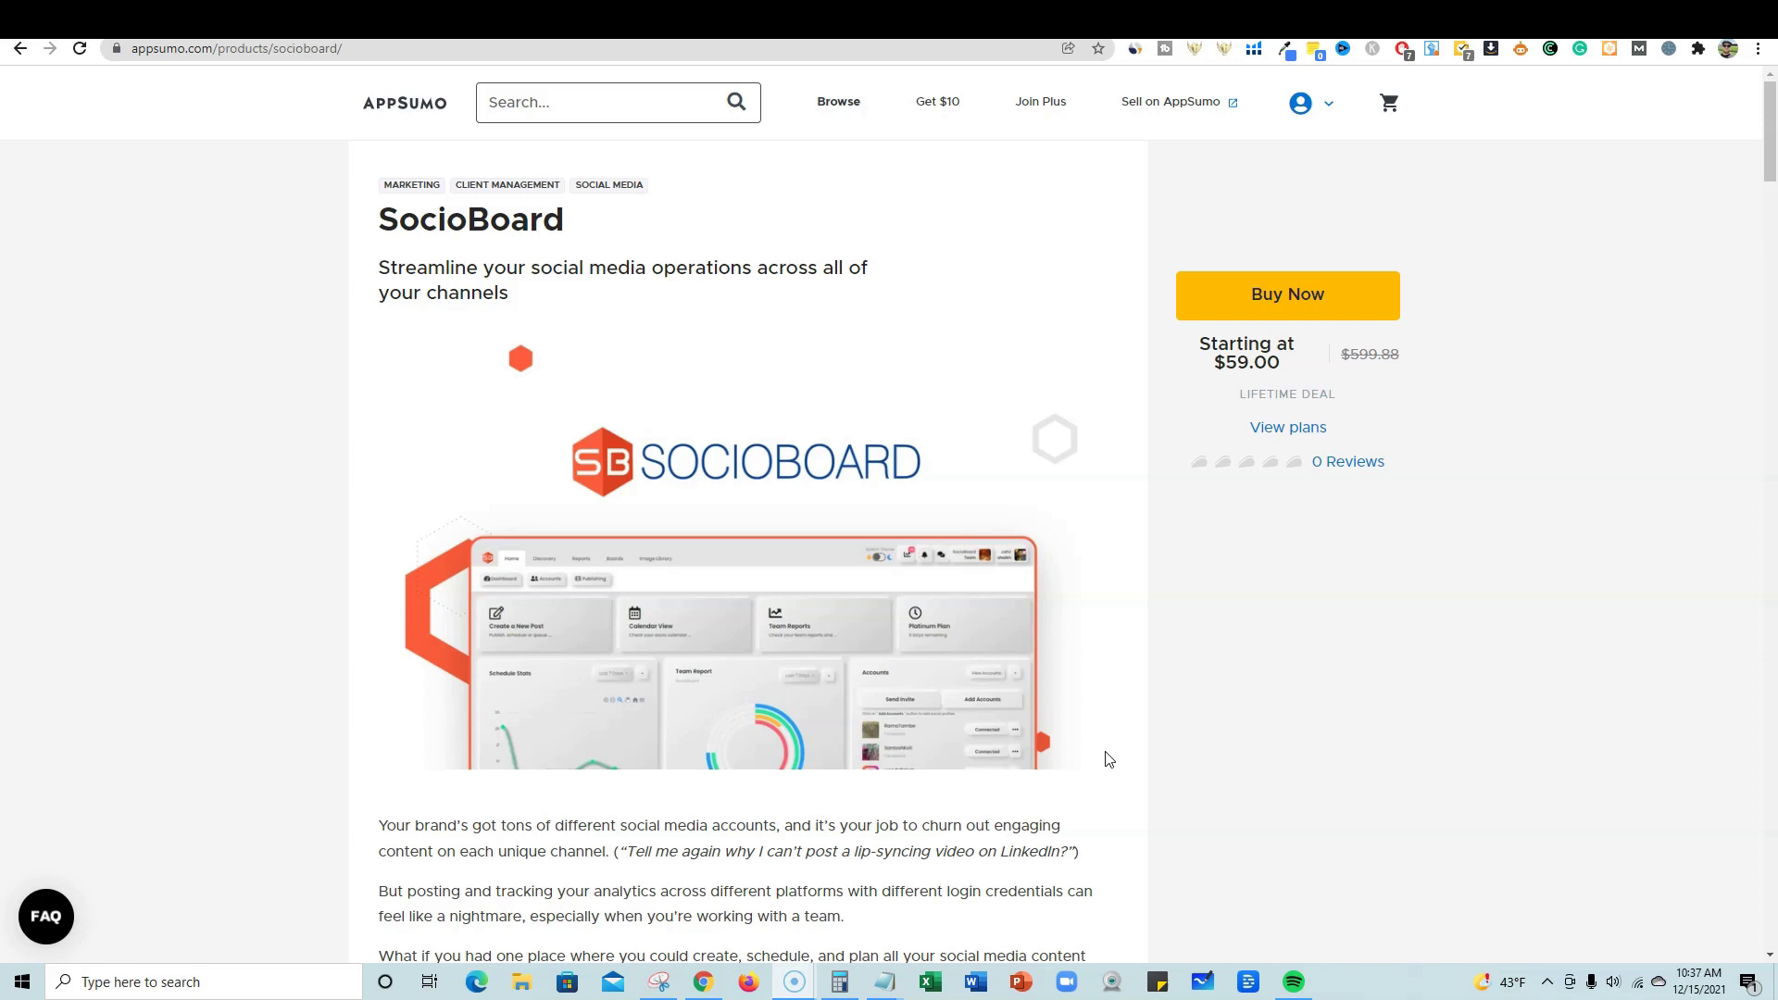
Step: Highlight 'Hootsuite' as the listed alternative in the deal's TL;DR
scroll(1108, 759, down, 8)
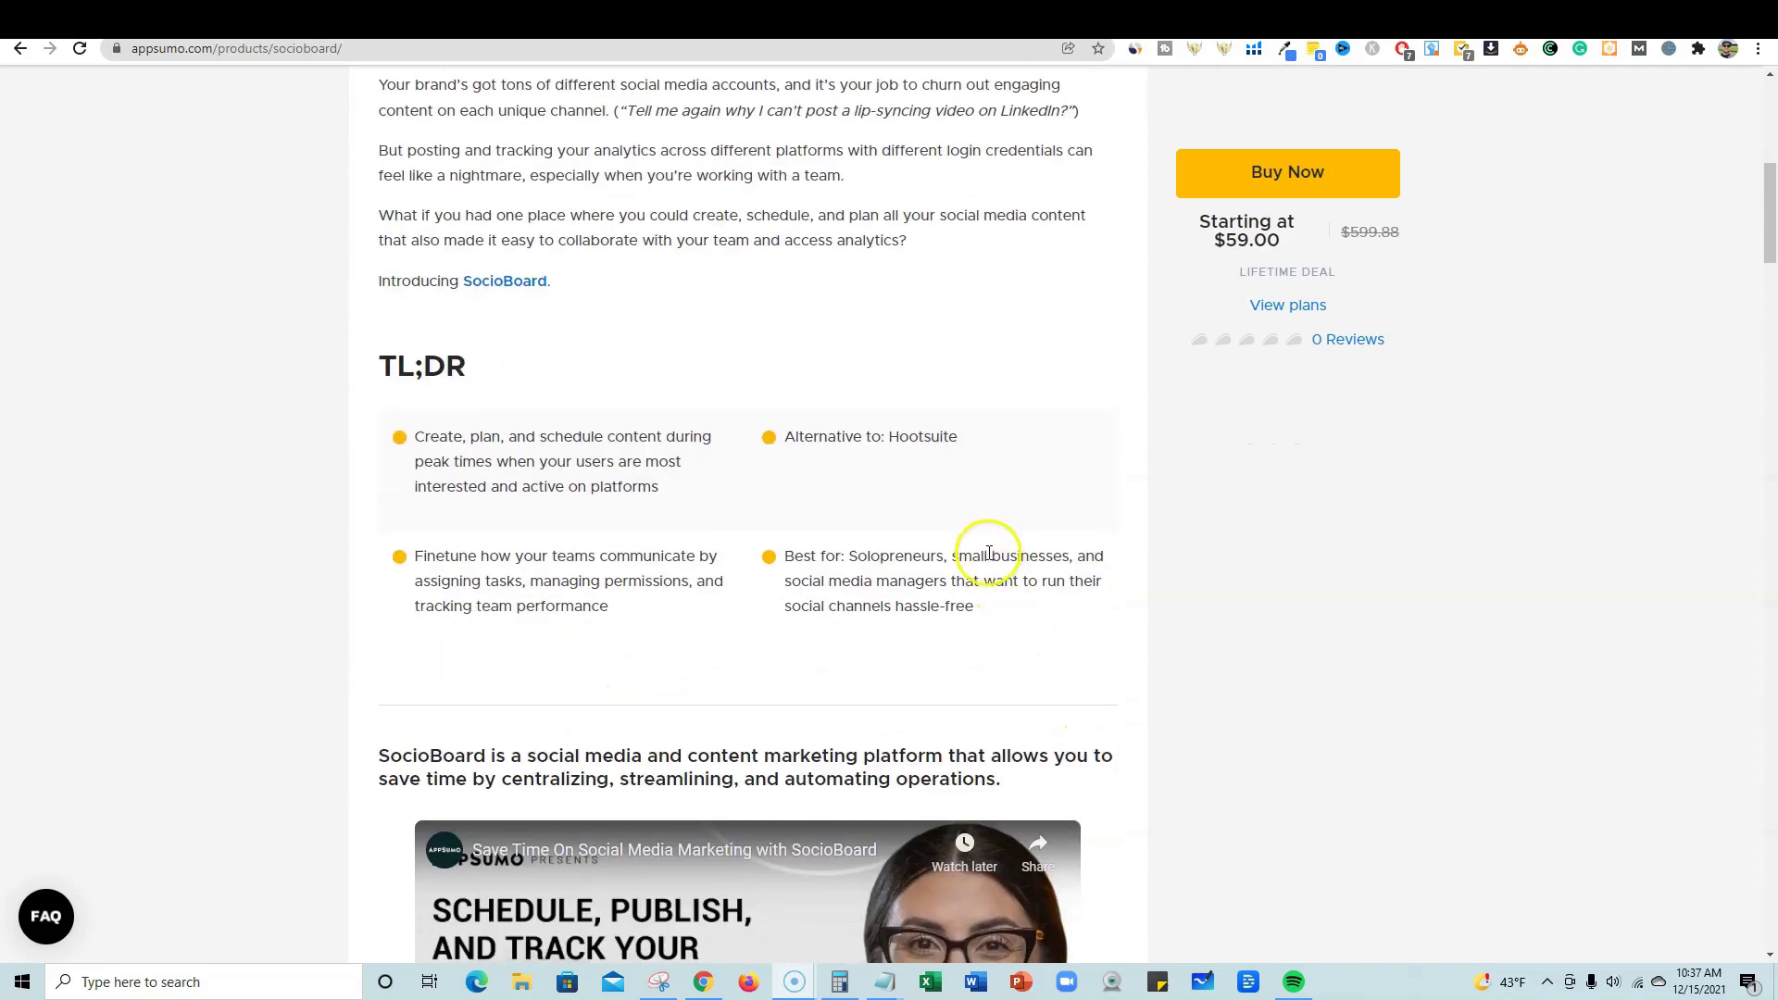
double_click(959, 436)
click(958, 436)
double_click(958, 436)
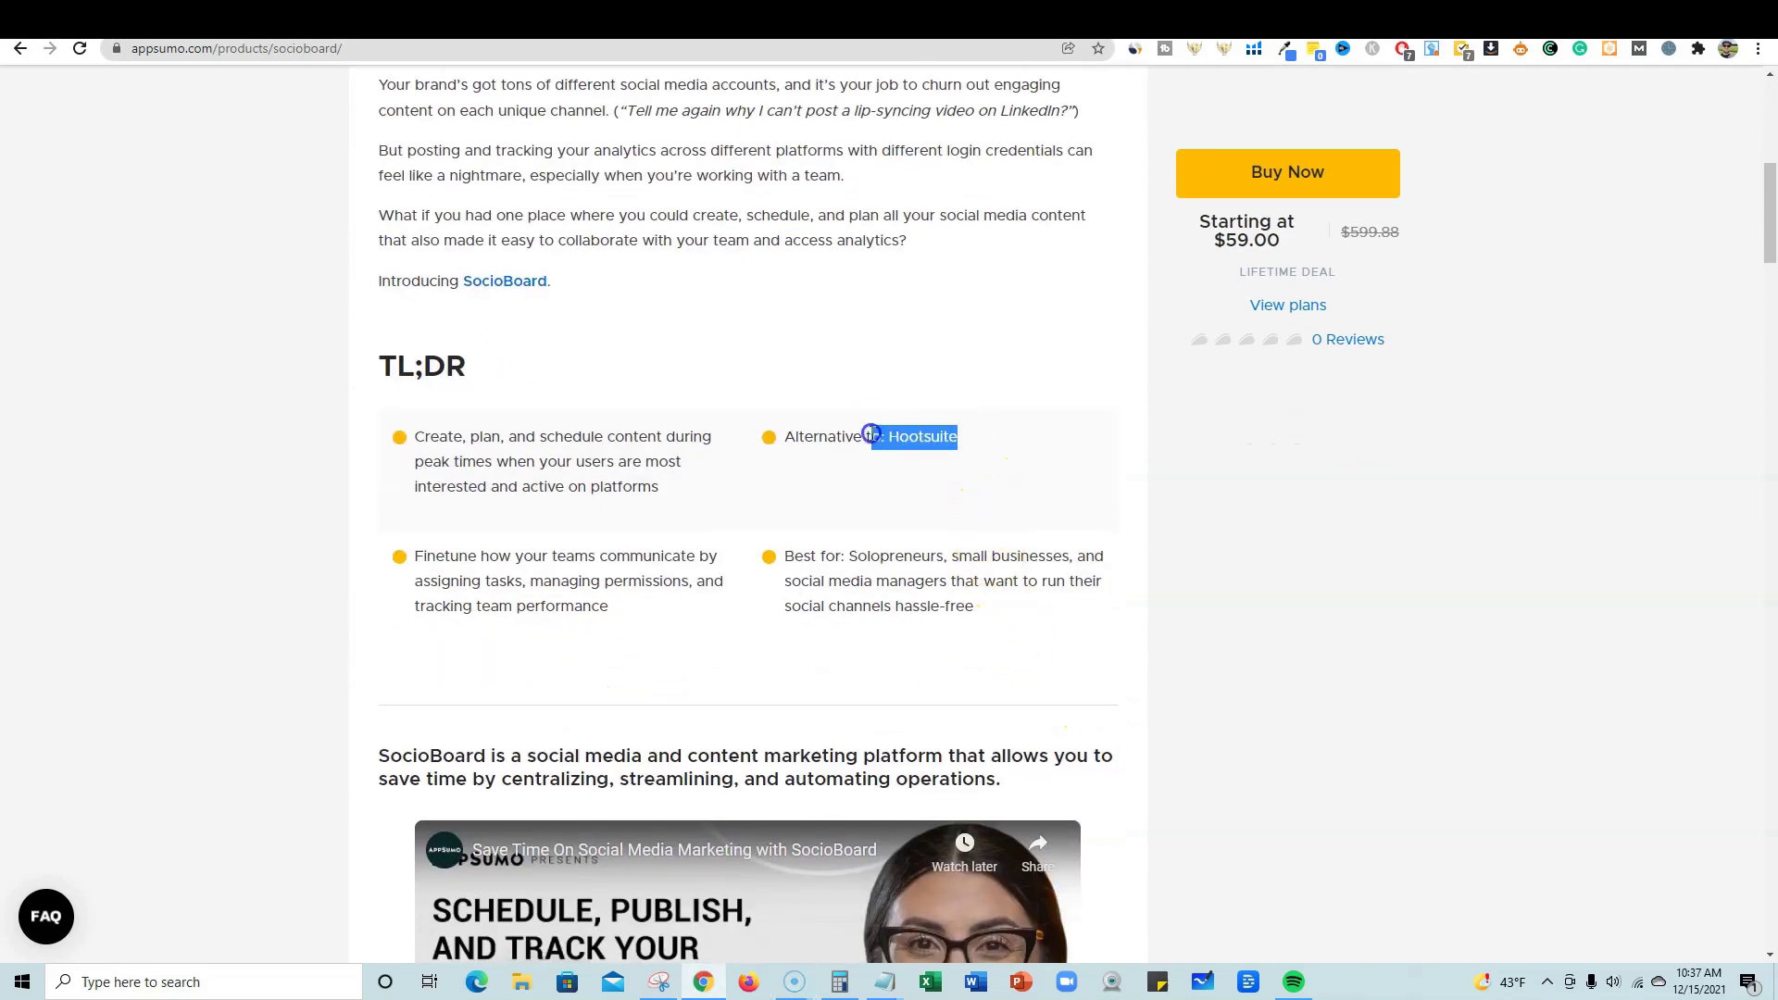
click(1016, 456)
double_click(936, 432)
drag(854, 434, 958, 434)
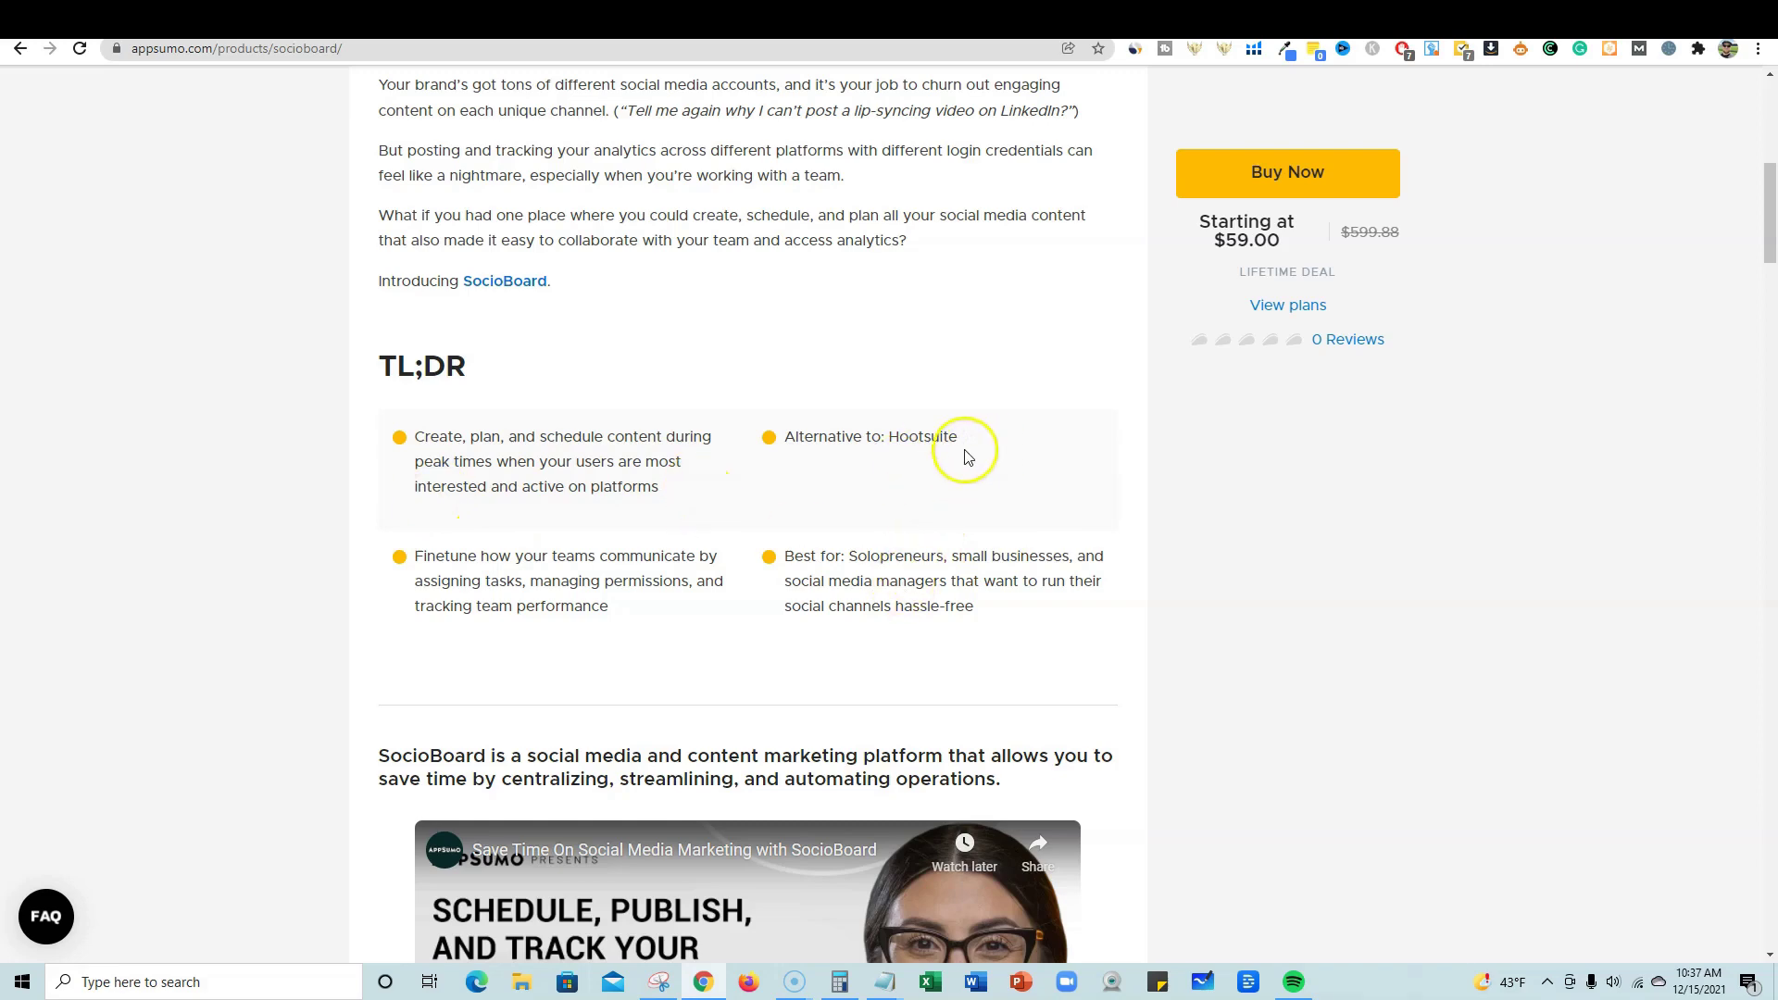
Step: Scroll past the screenshots to the Plans and Features deal terms
scroll(965, 457, down, 15)
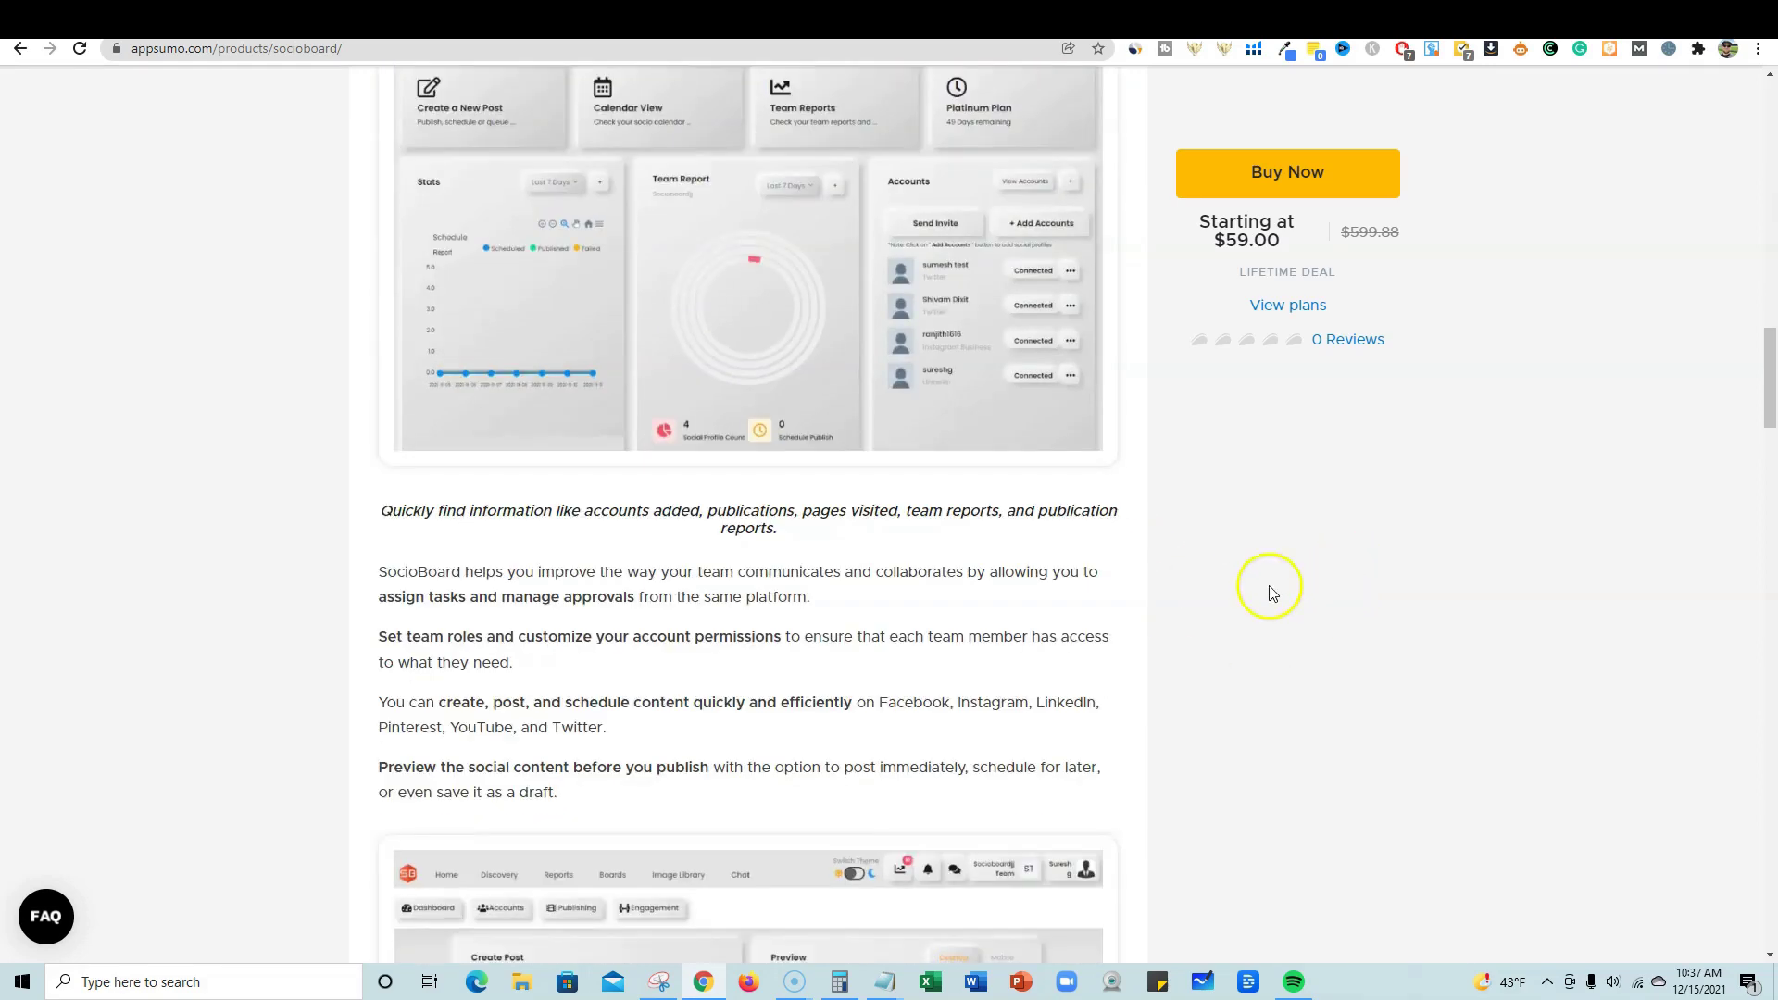
scroll(1271, 592, up, 4)
scroll(1079, 655, down, 2)
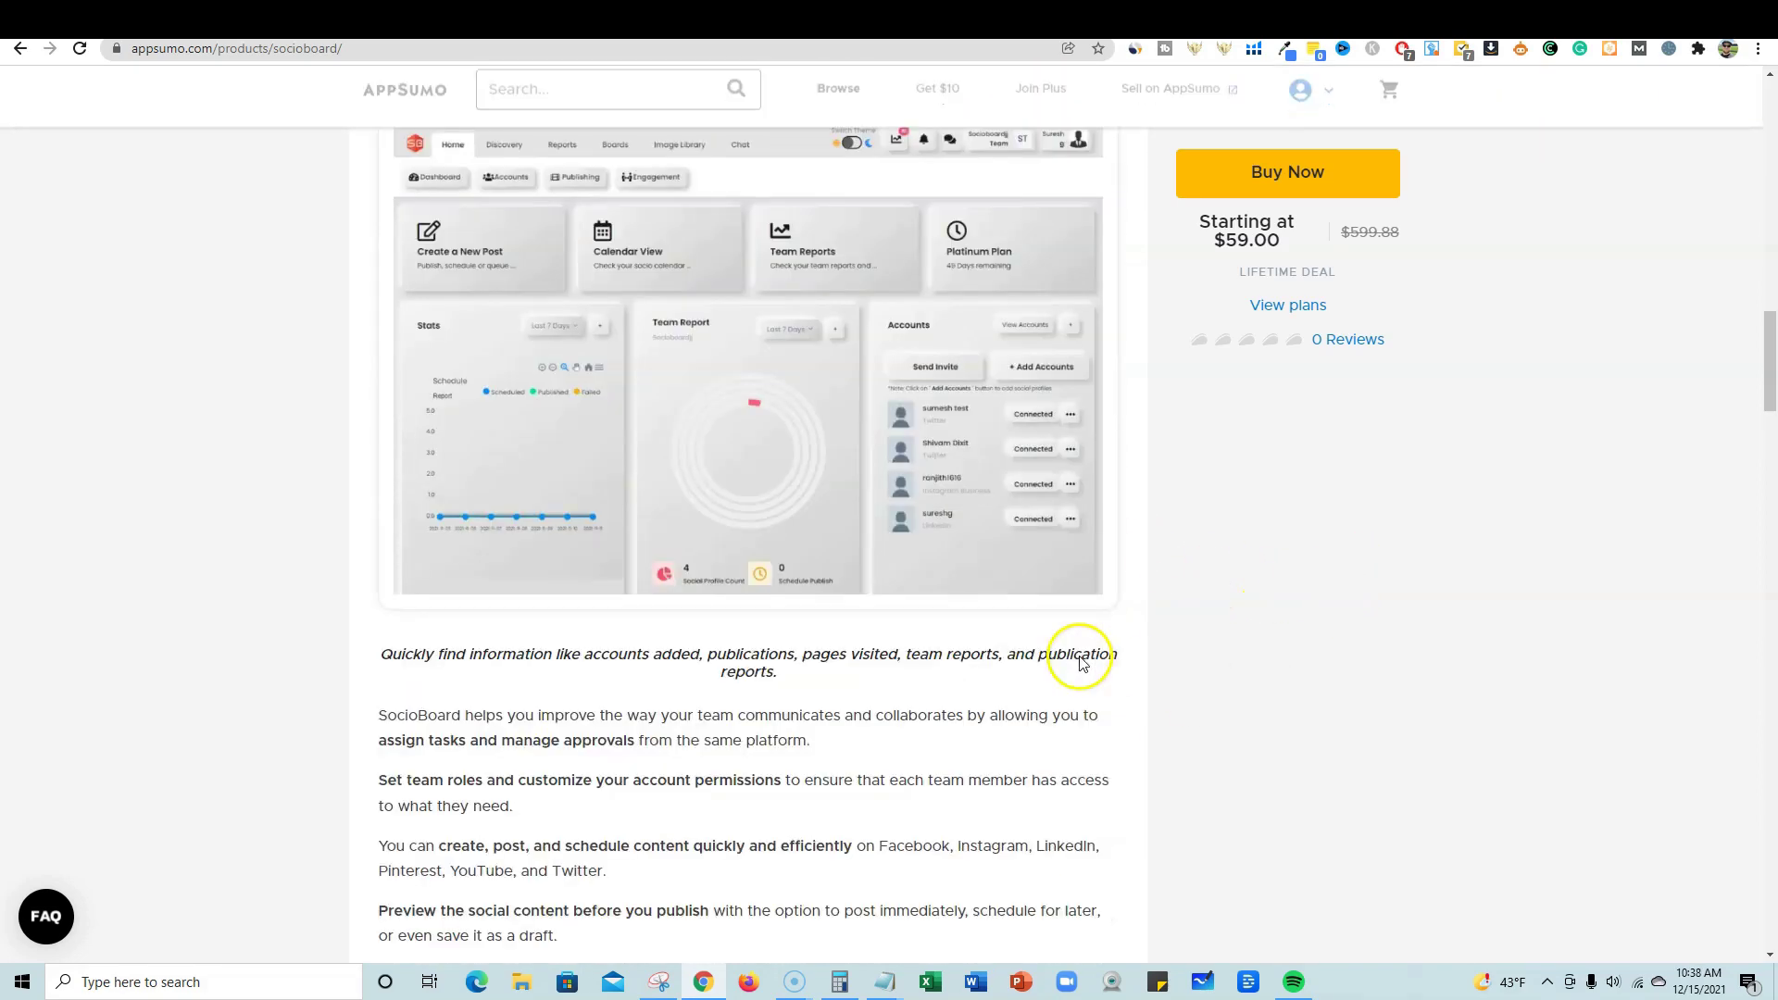
scroll(1079, 662, down, 5)
scroll(1008, 521, down, 6)
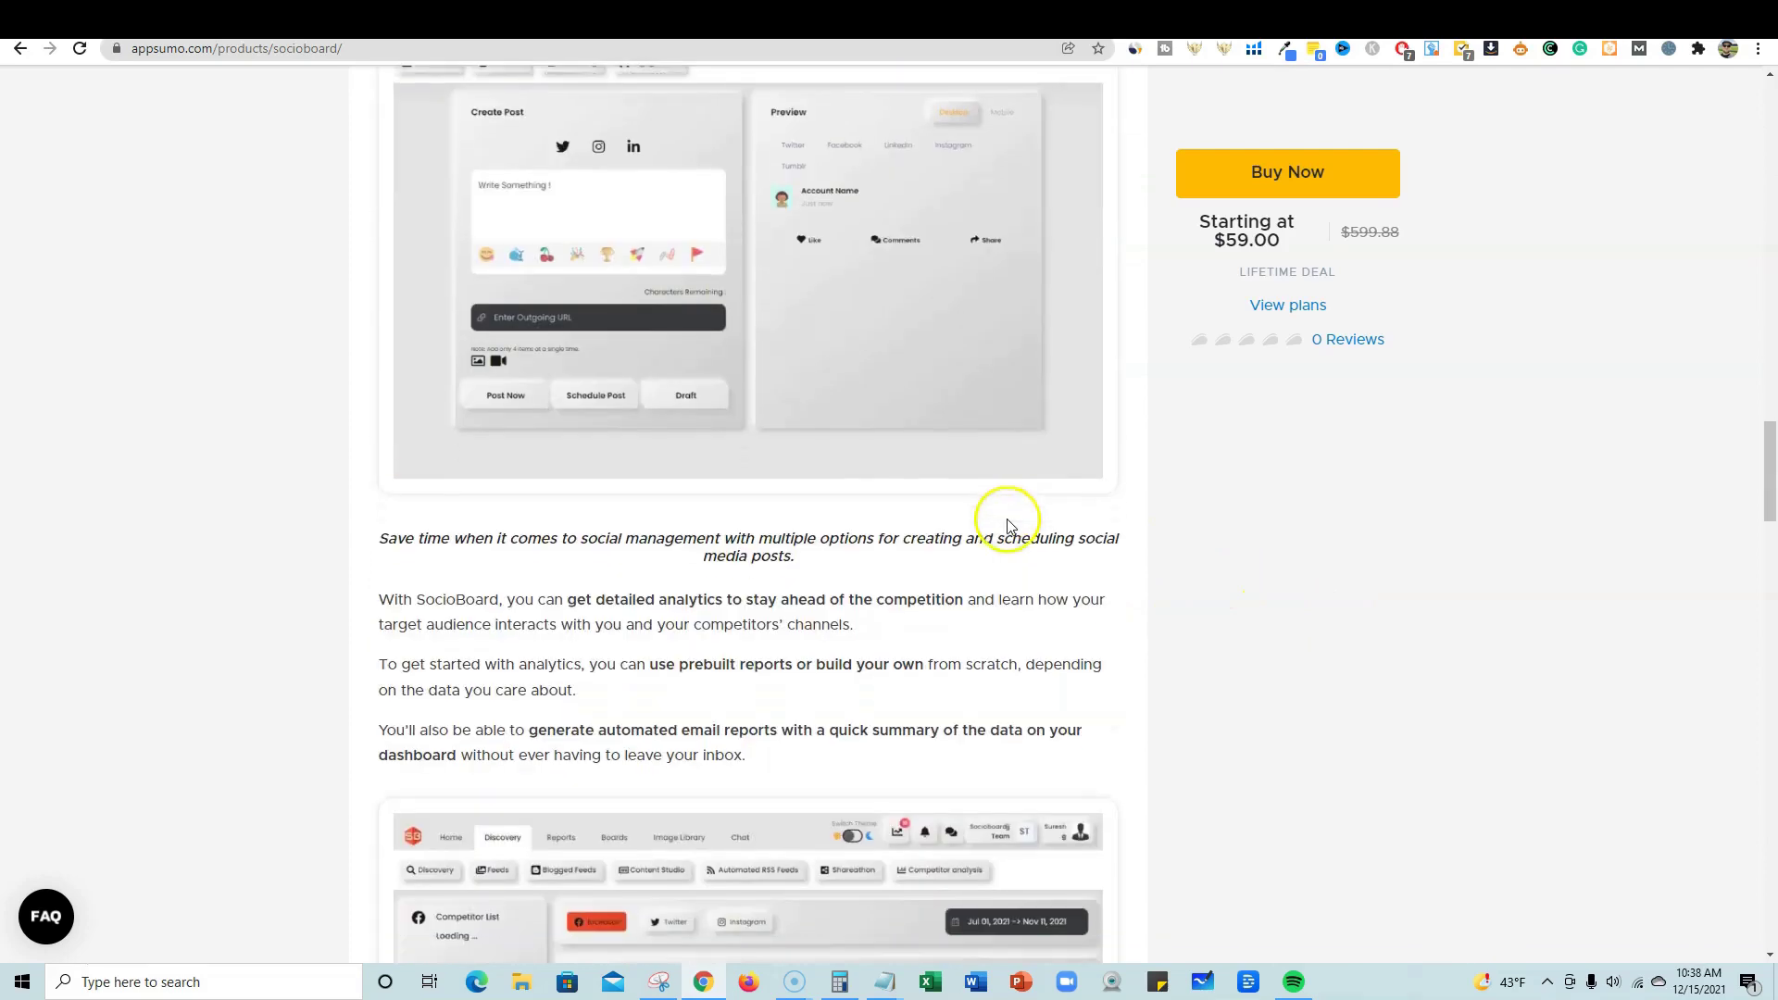
scroll(1009, 519, down, 6)
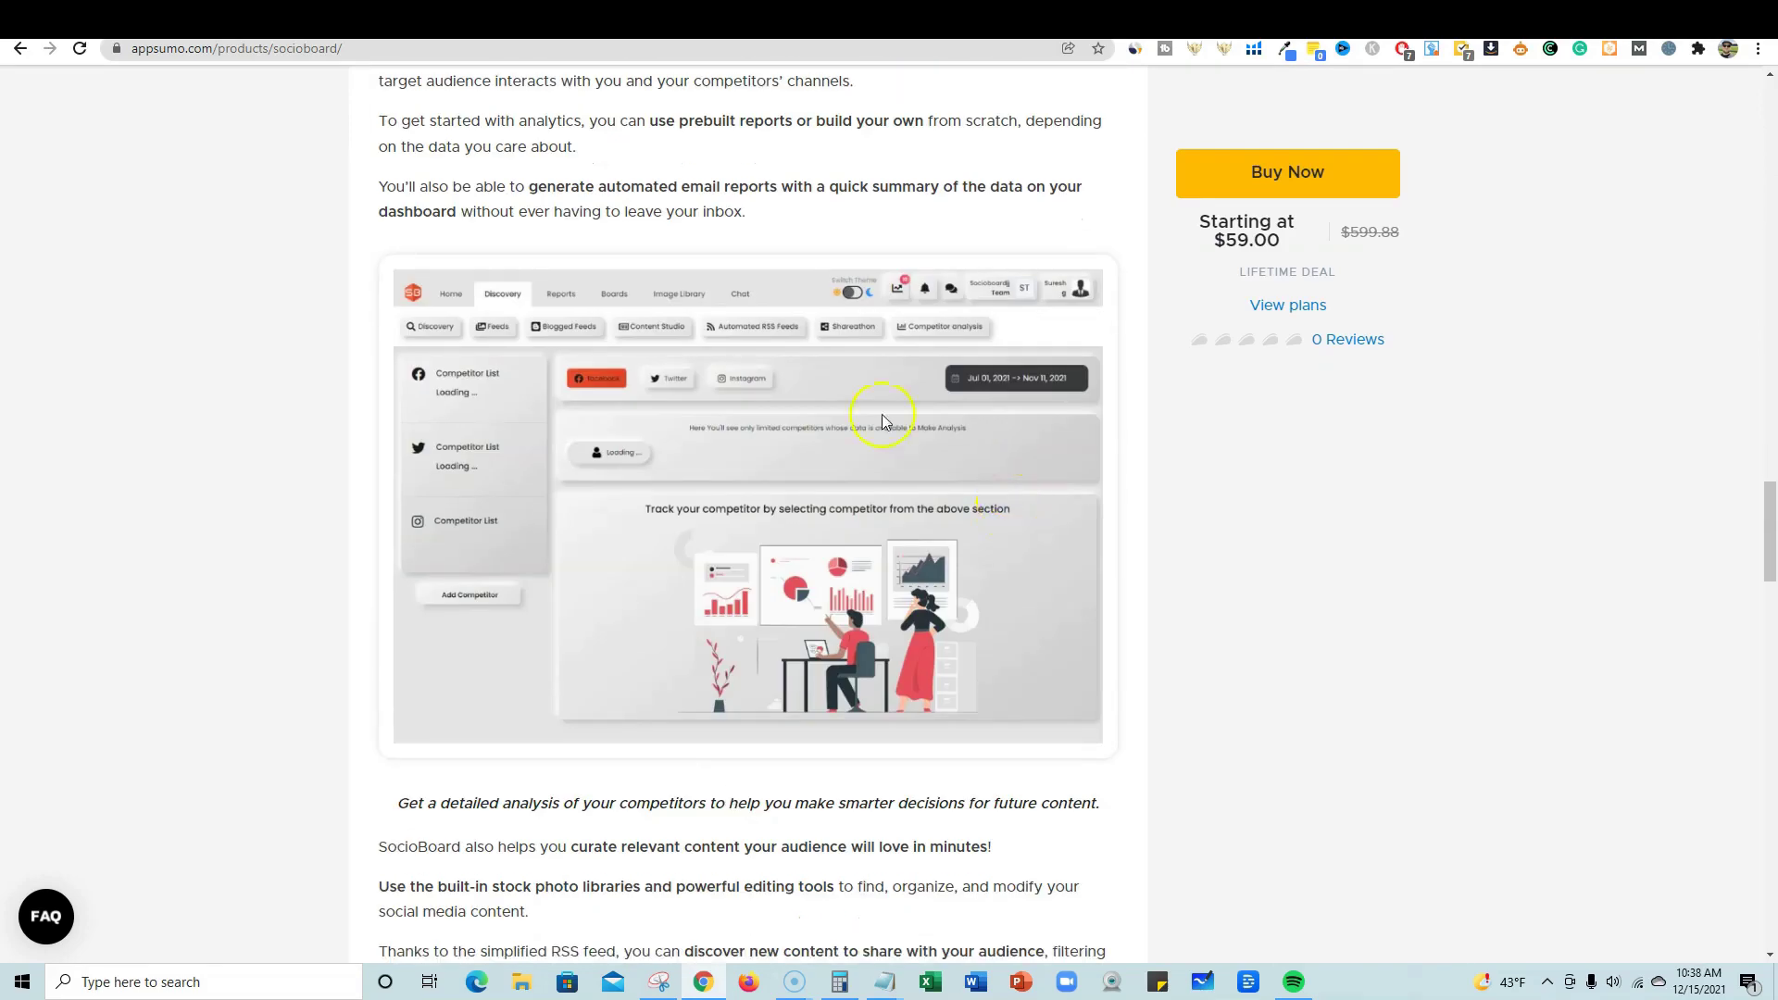
scroll(1108, 600, down, 9)
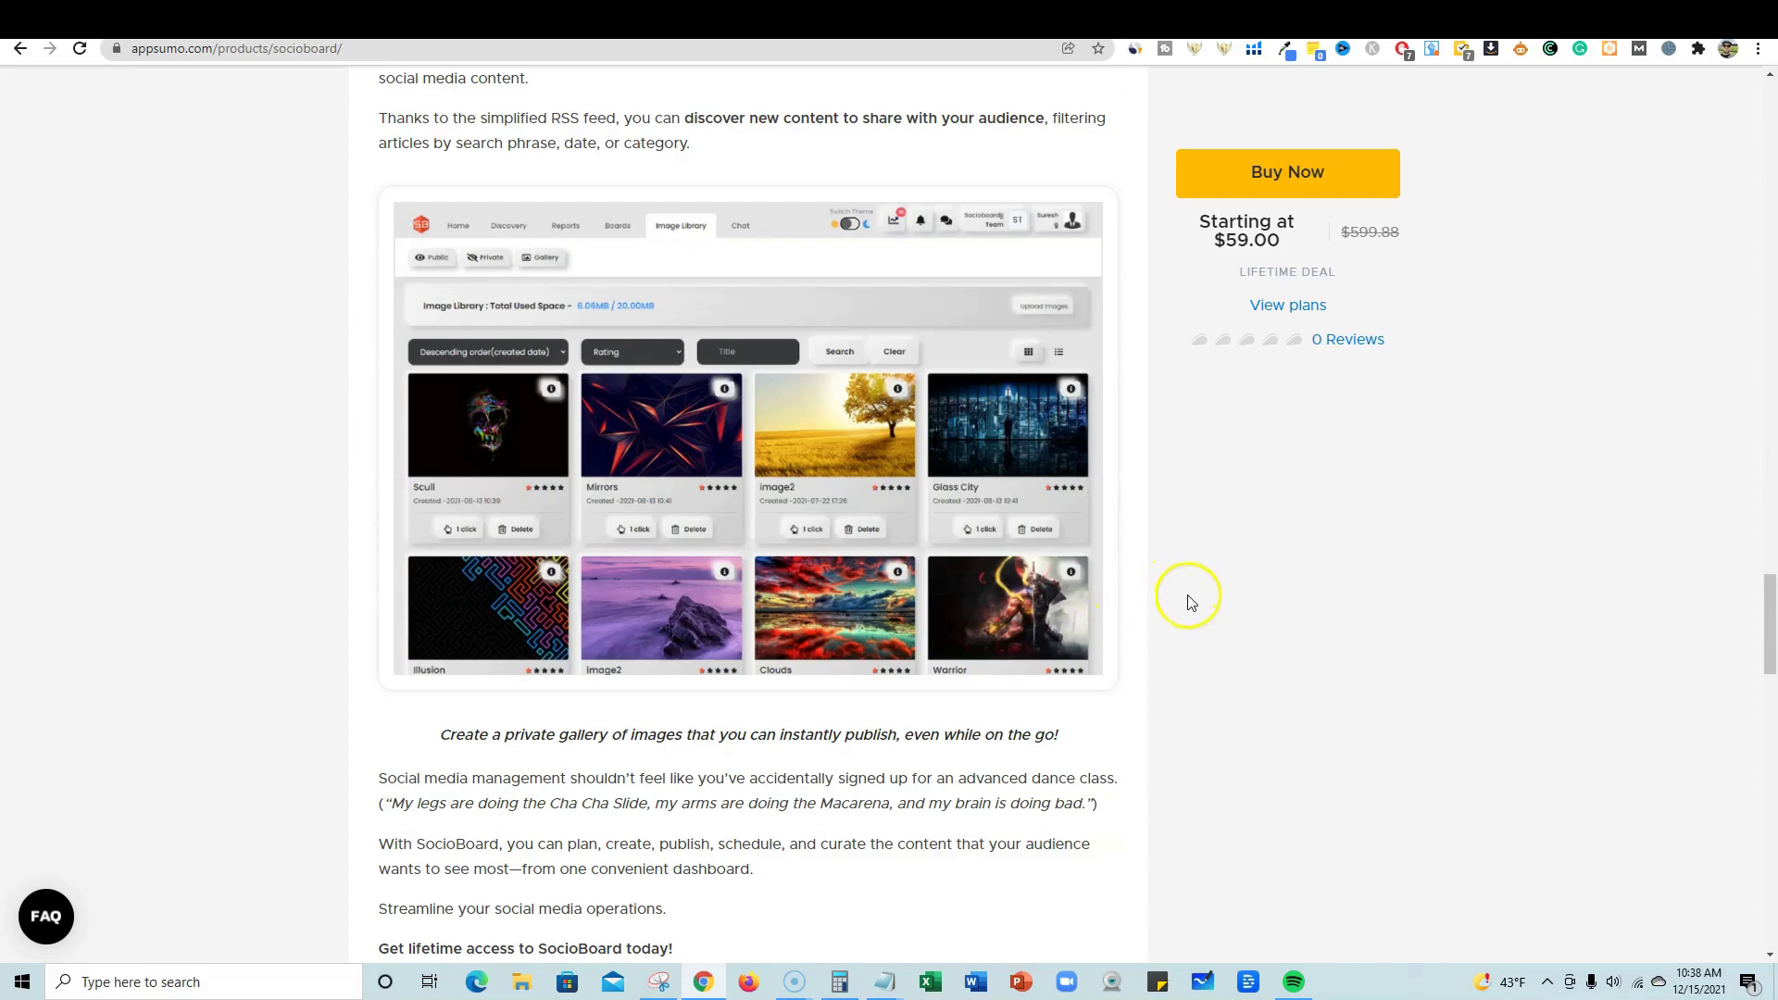
scroll(1188, 618, down, 5)
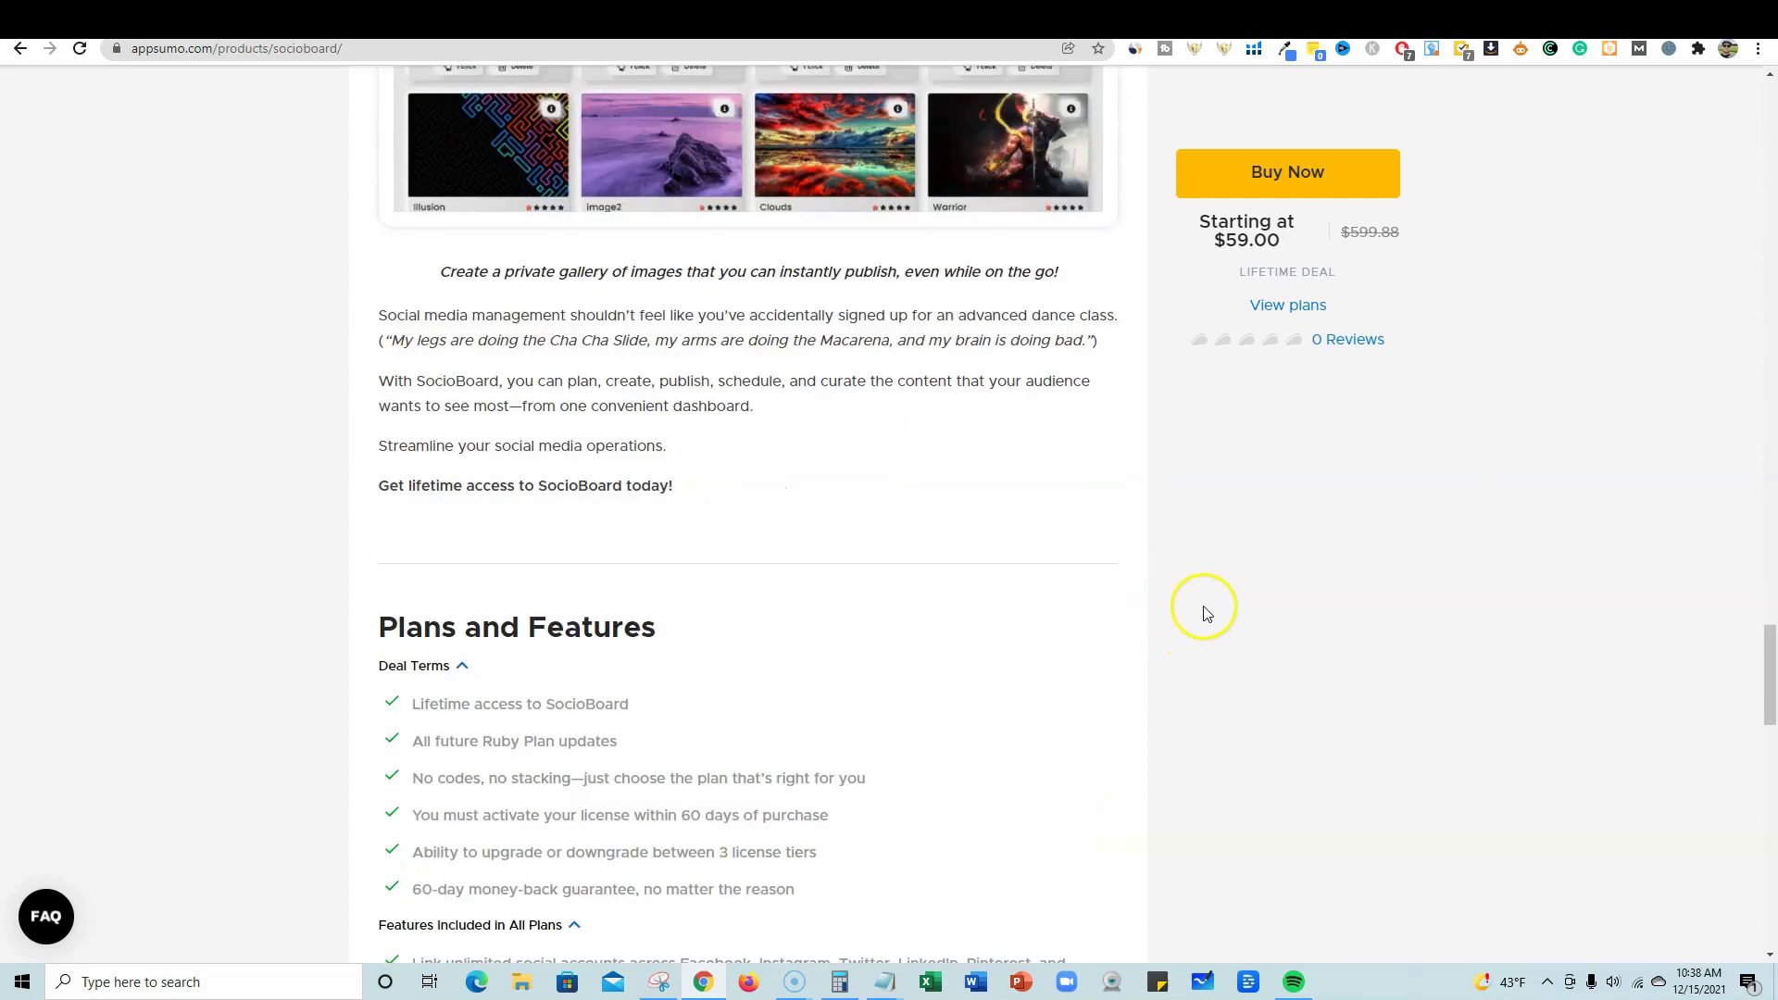
scroll(1199, 616, down, 2)
scroll(1151, 568, down, 1)
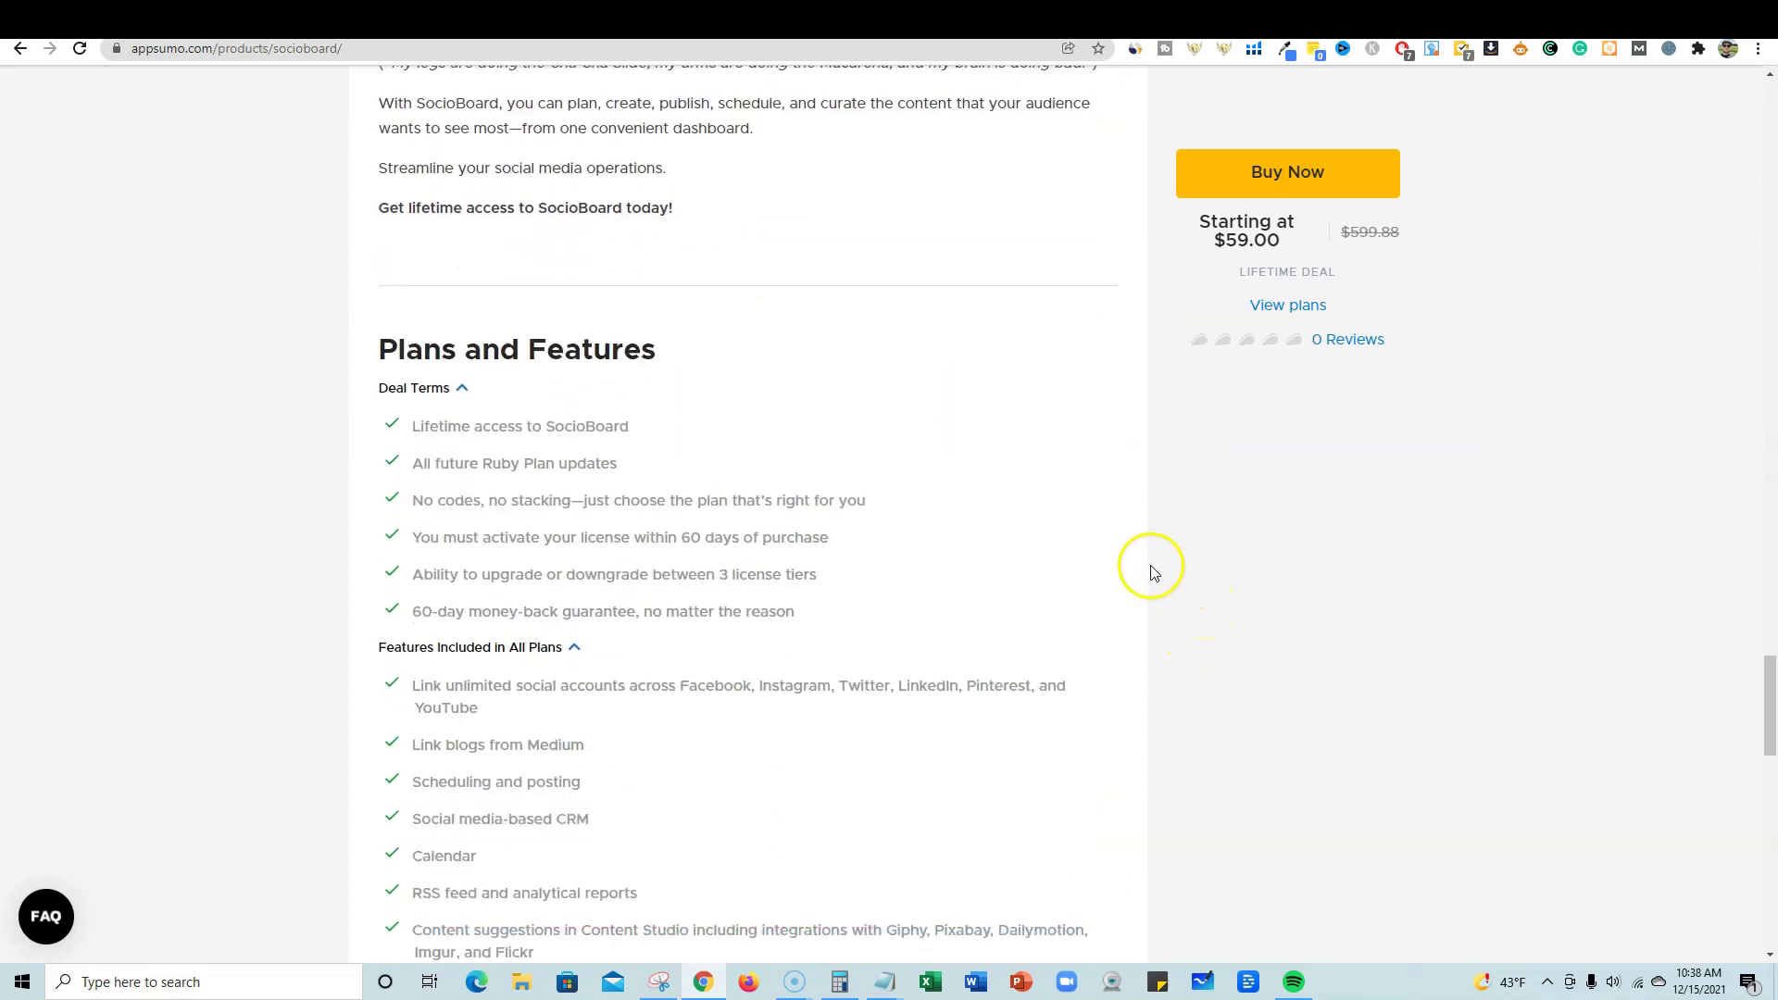
scroll(623, 425, up, 1)
scroll(698, 558, down, 2)
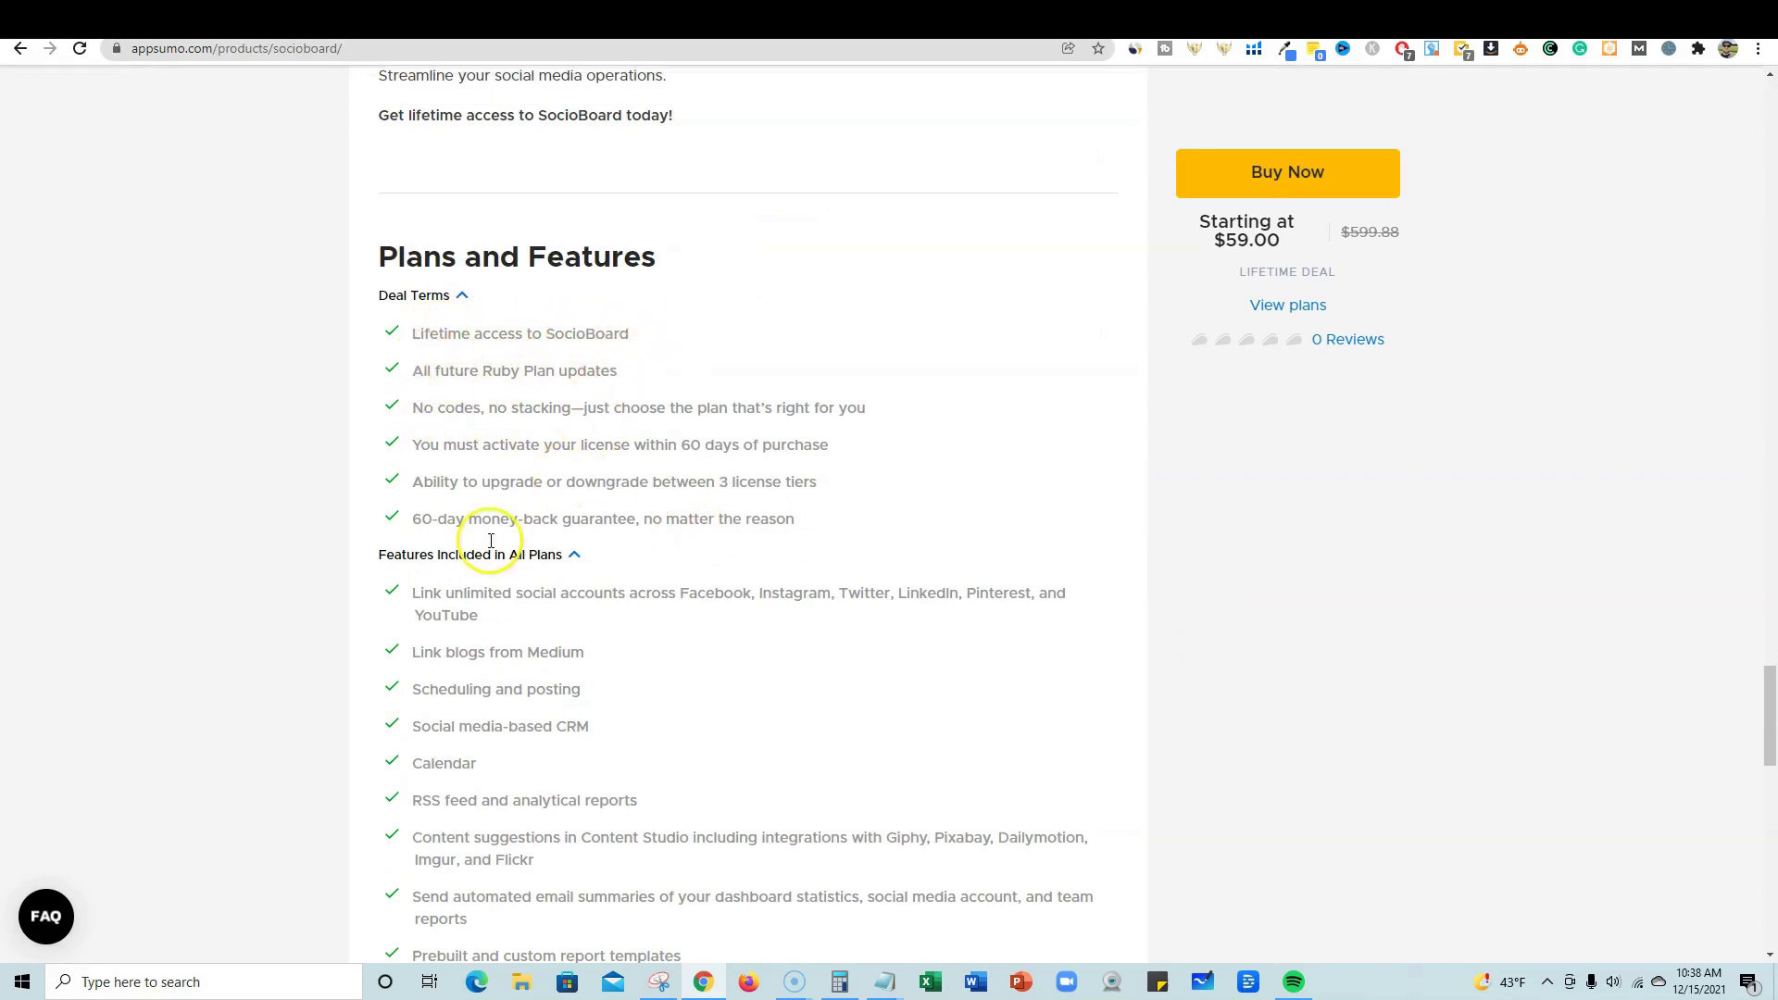
scroll(488, 518, down, 1)
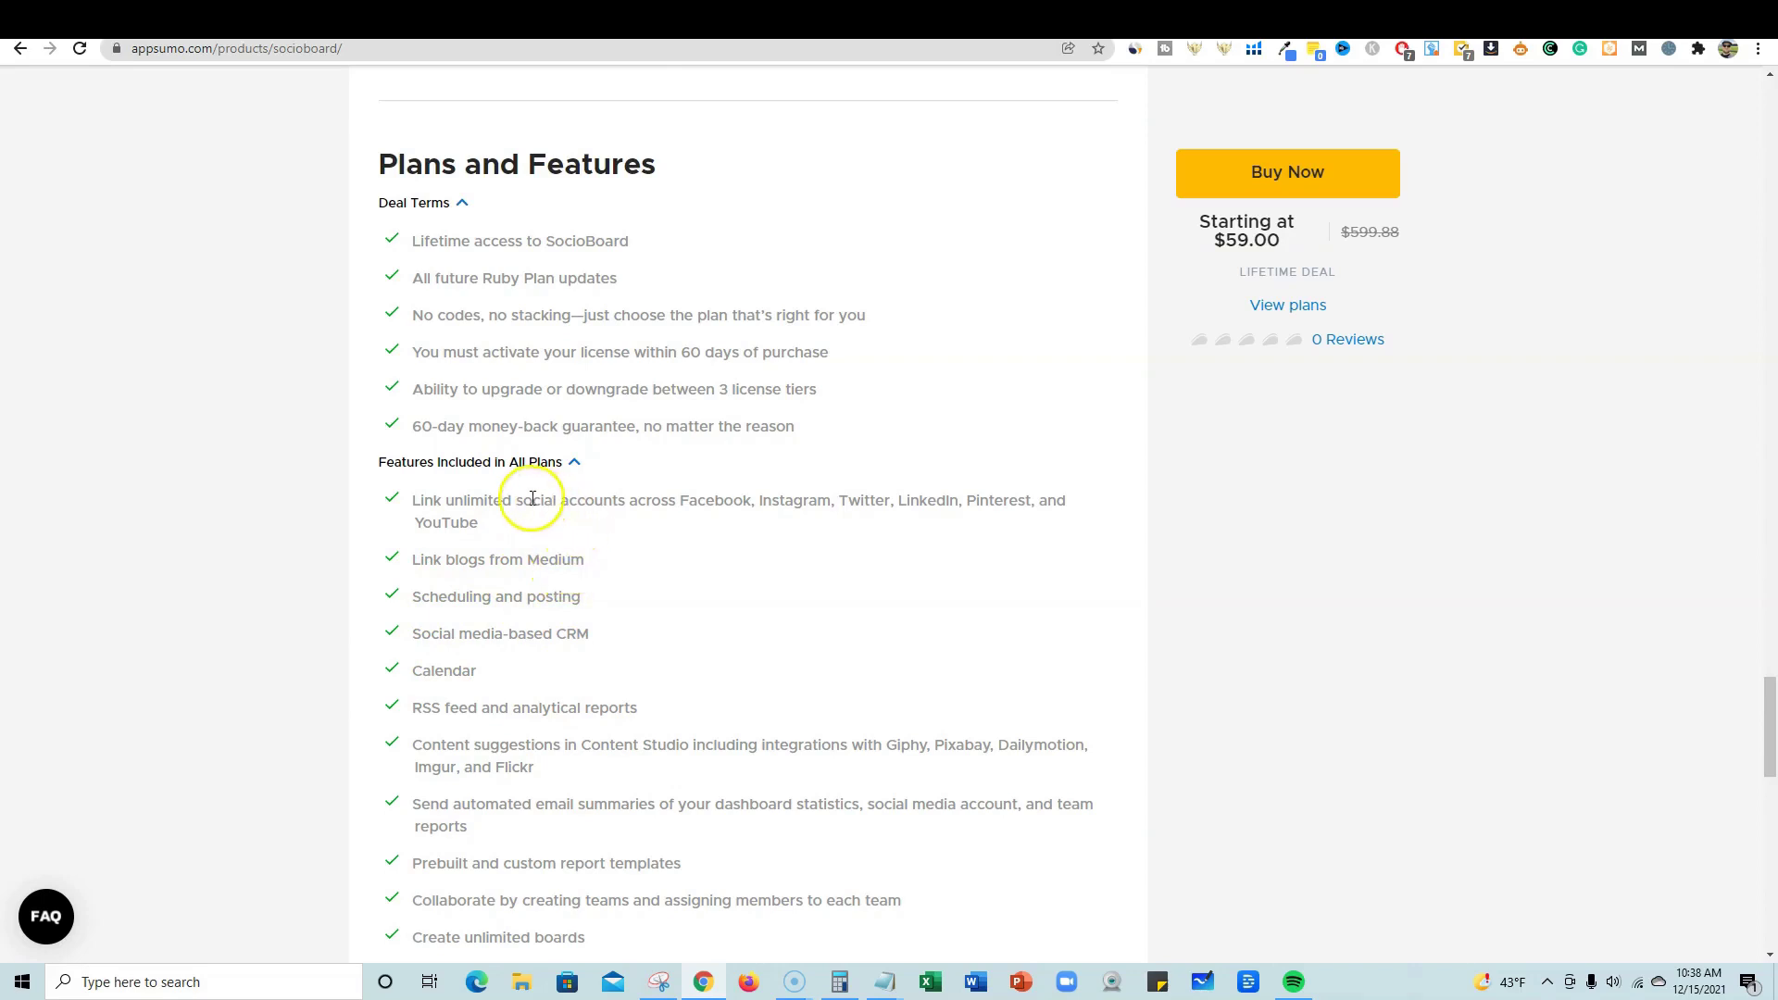
drag(677, 502, 1089, 521)
click(816, 536)
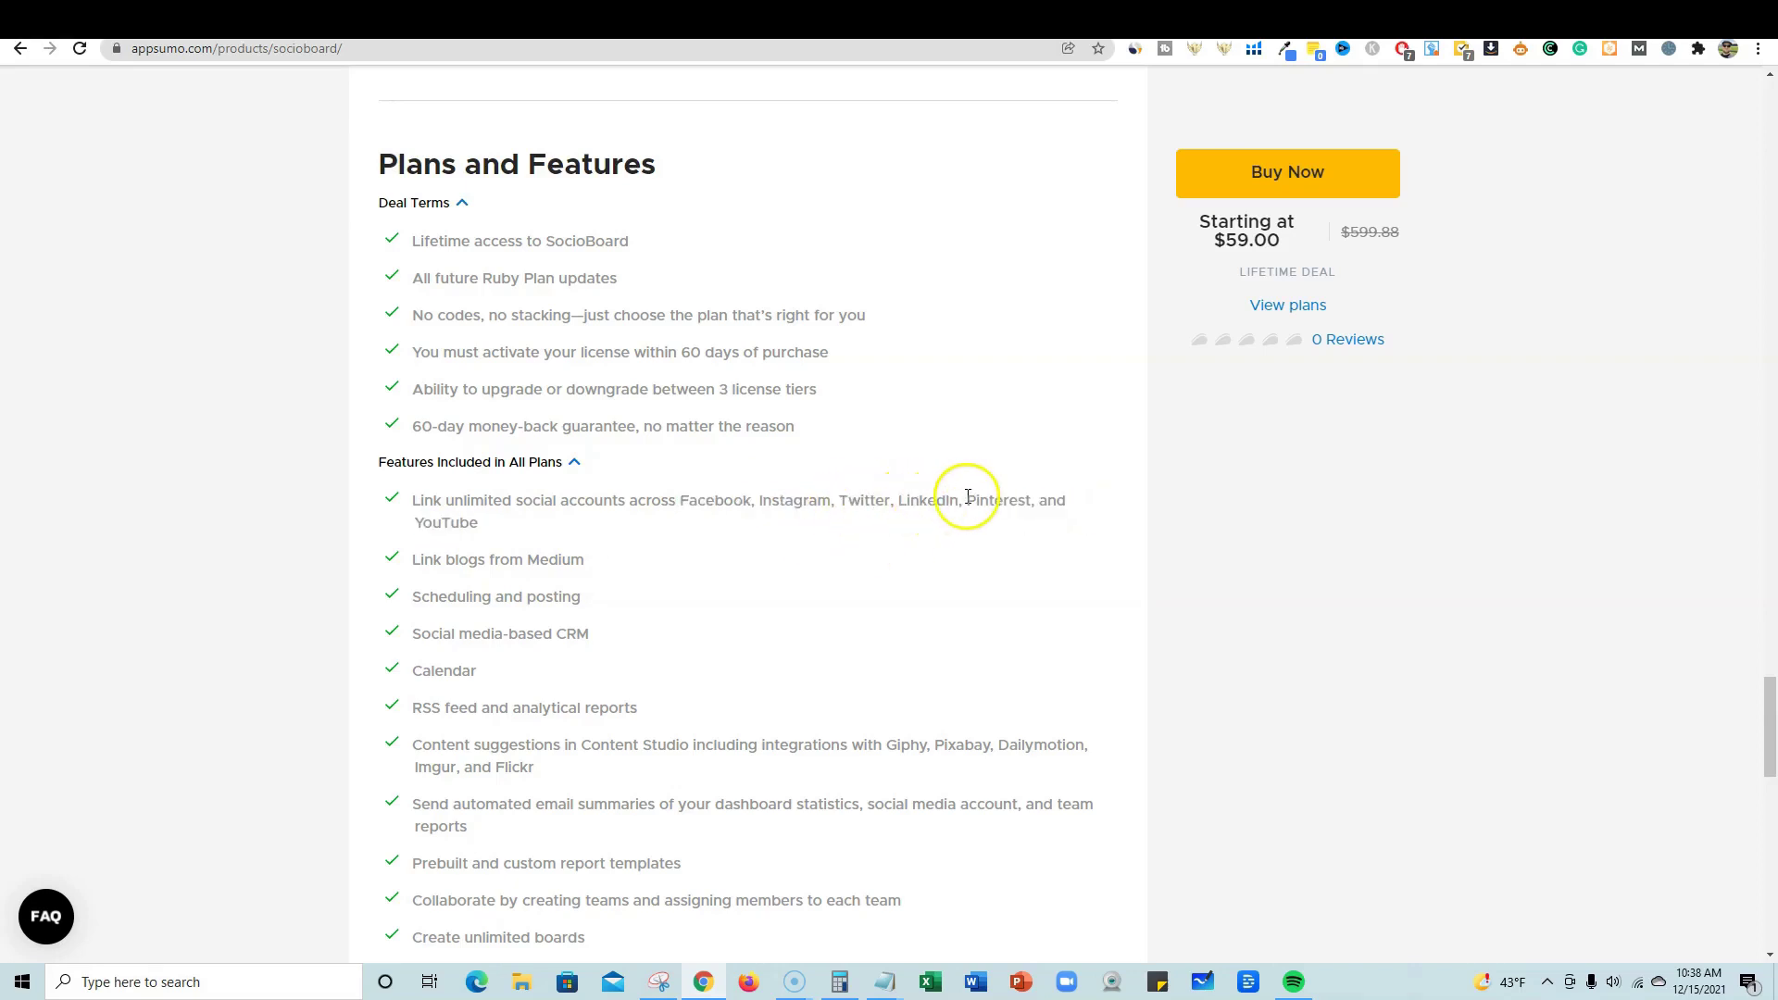
drag(969, 500, 1071, 515)
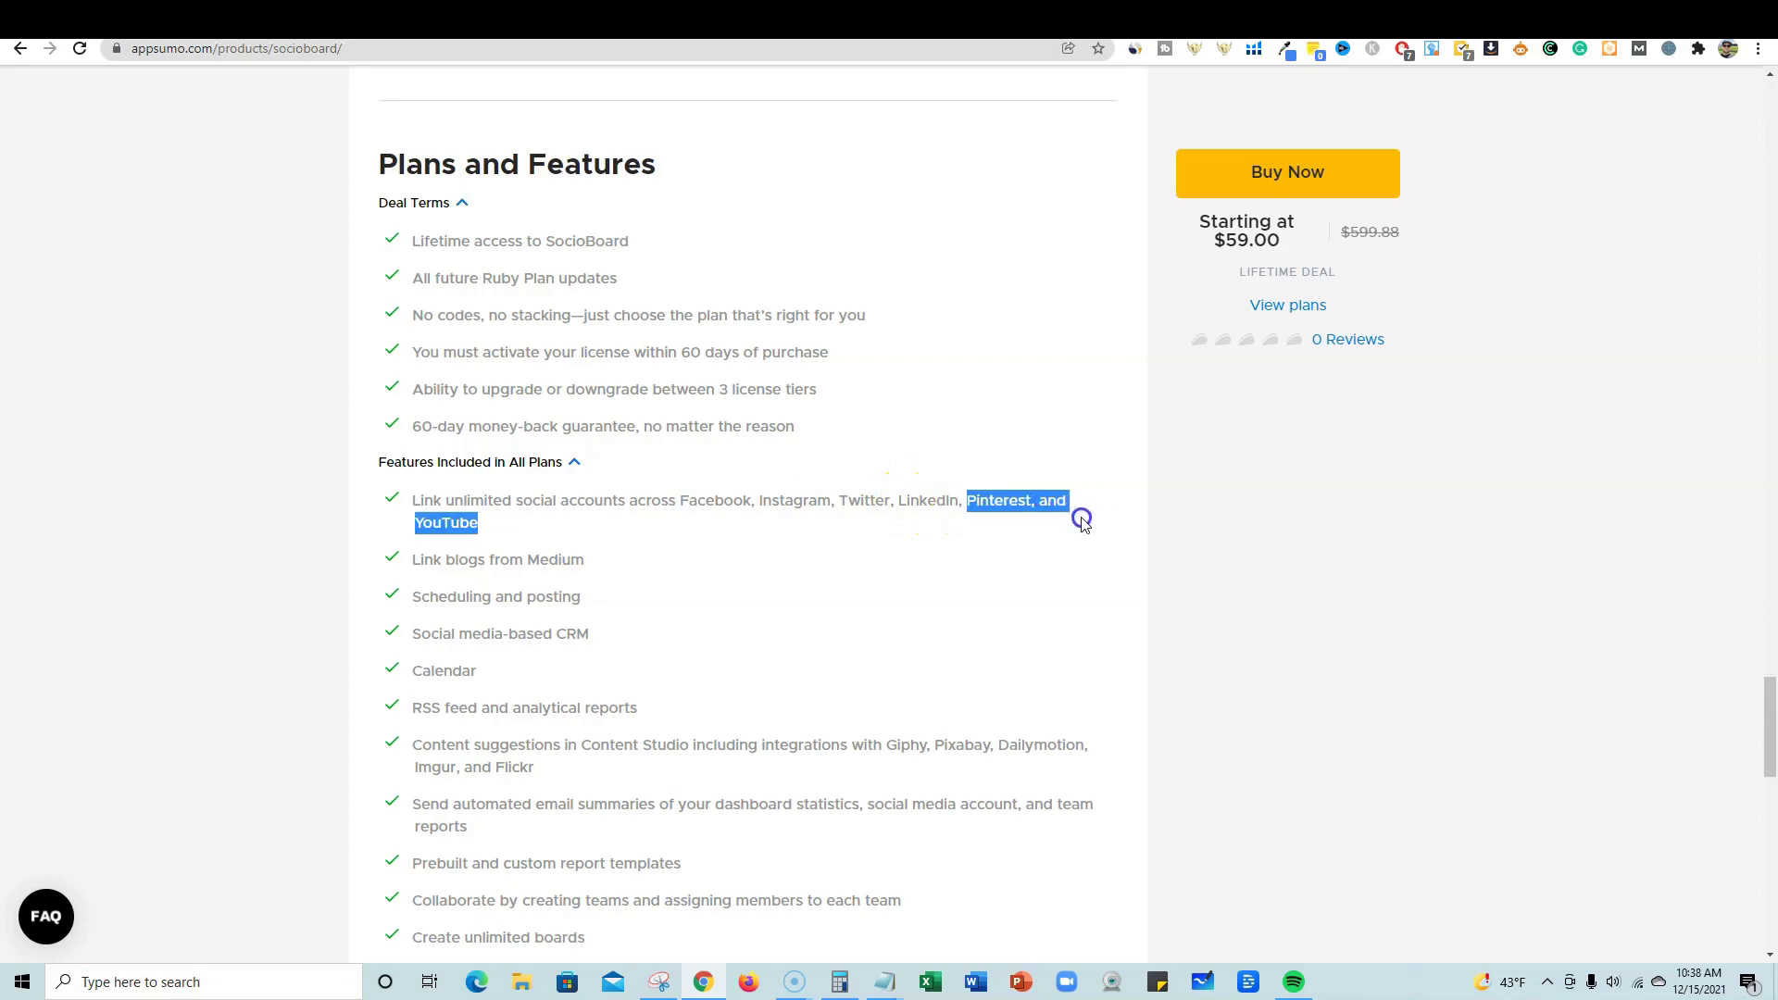
click(734, 550)
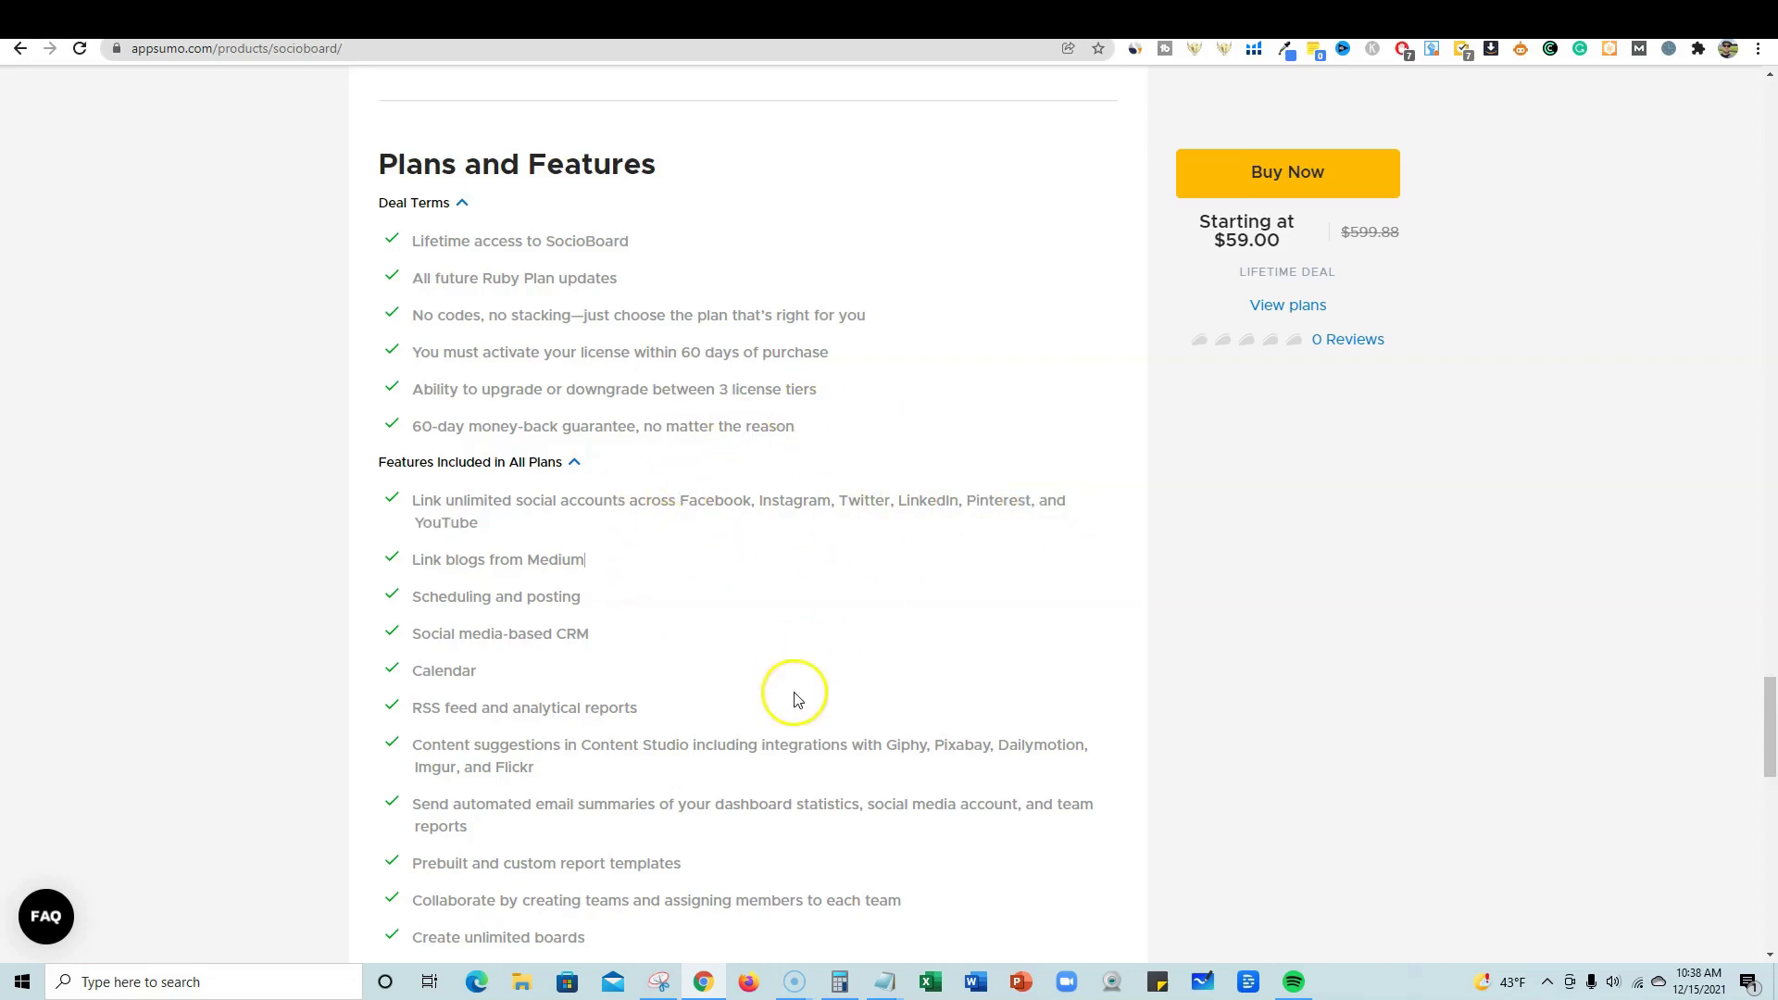
scroll(923, 738, down, 1)
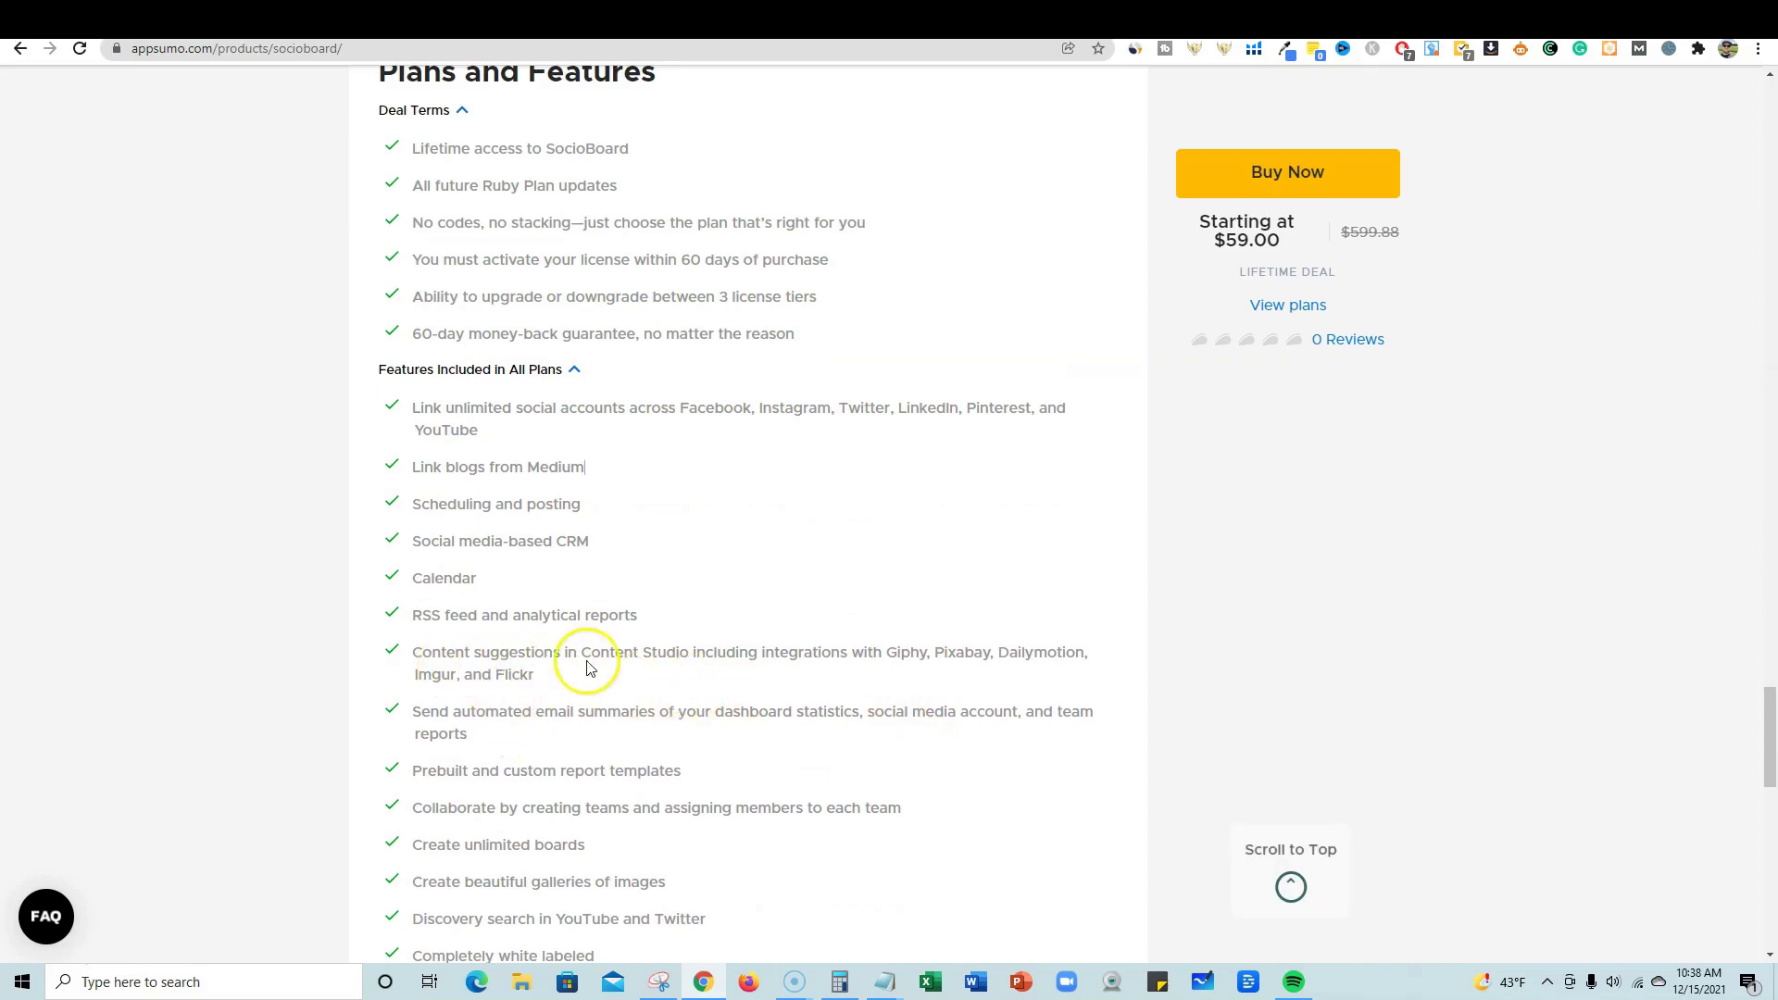
drag(526, 654, 726, 647)
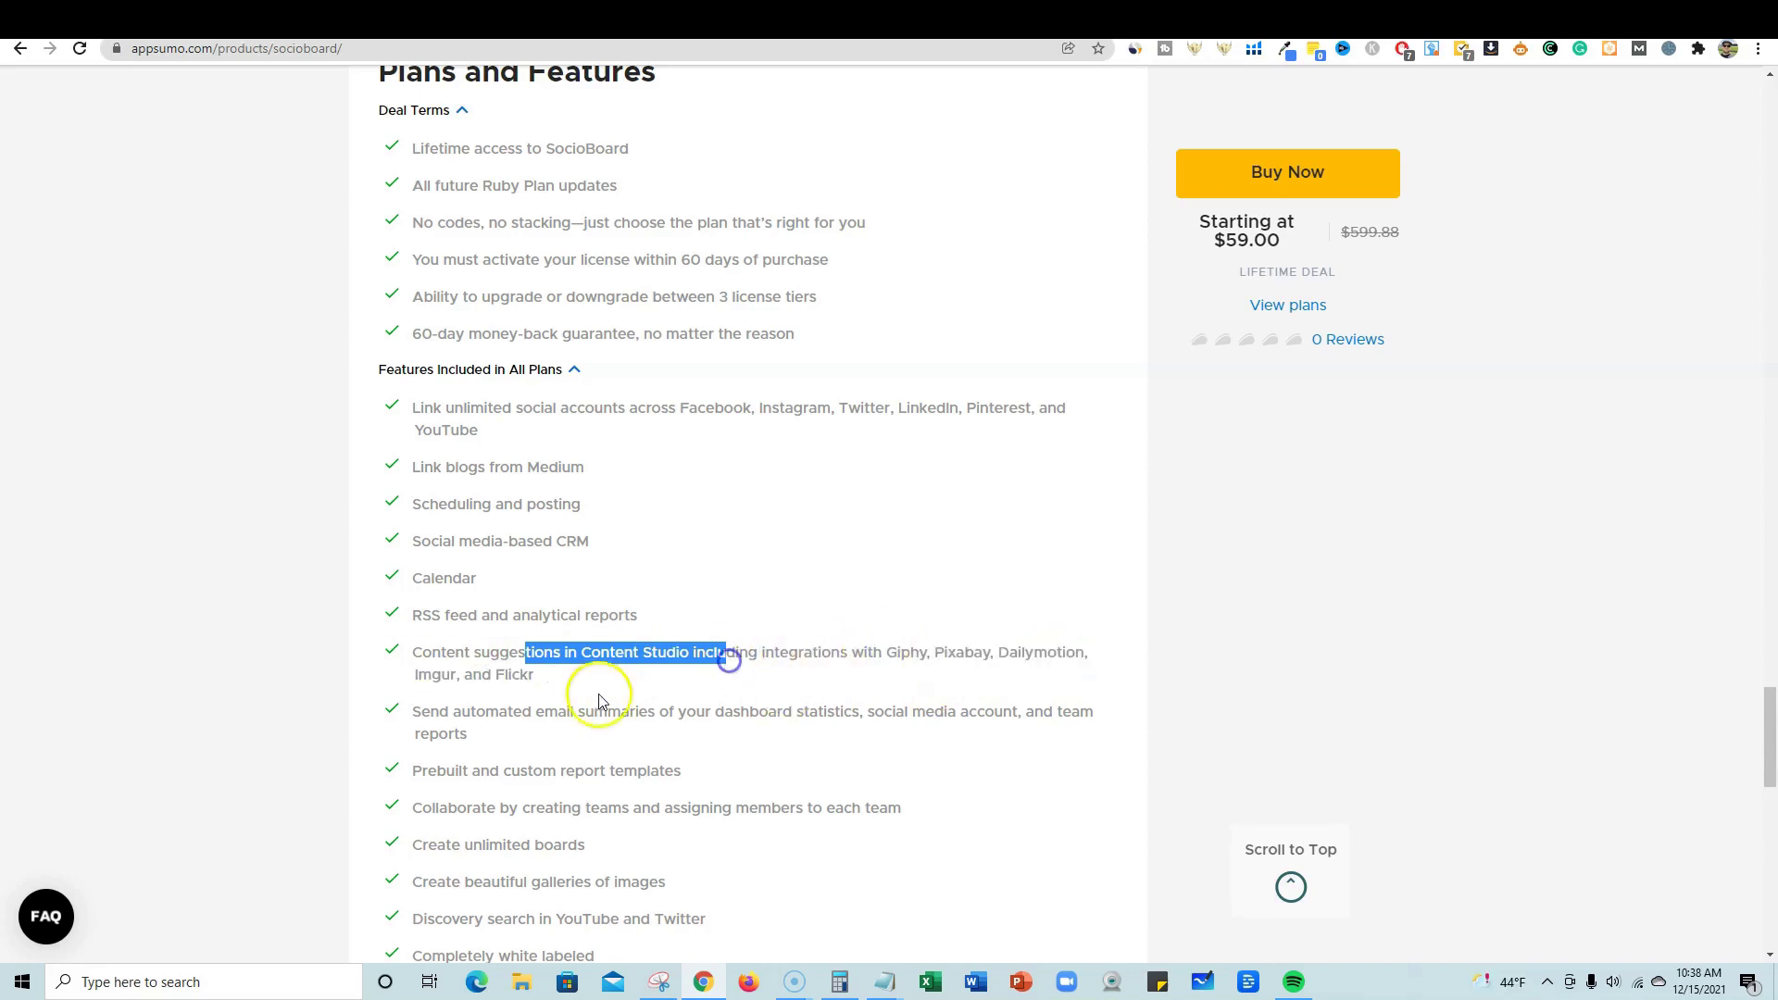
click(592, 695)
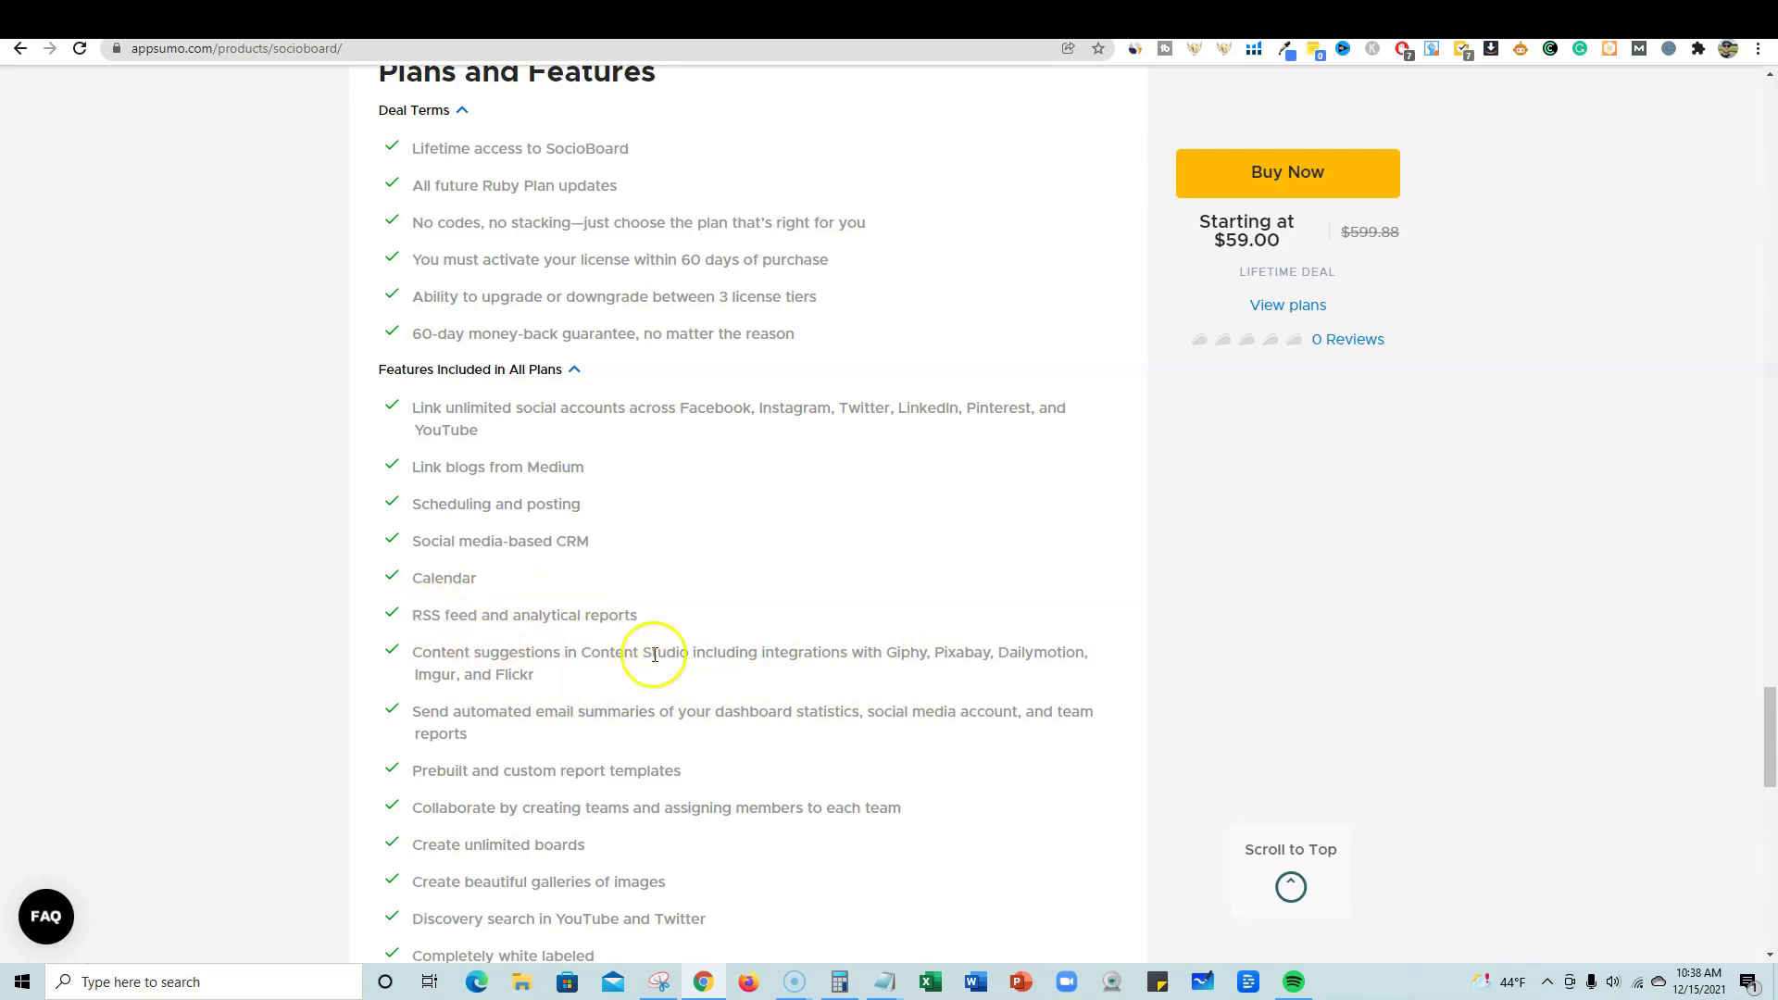
scroll(804, 676, down, 4)
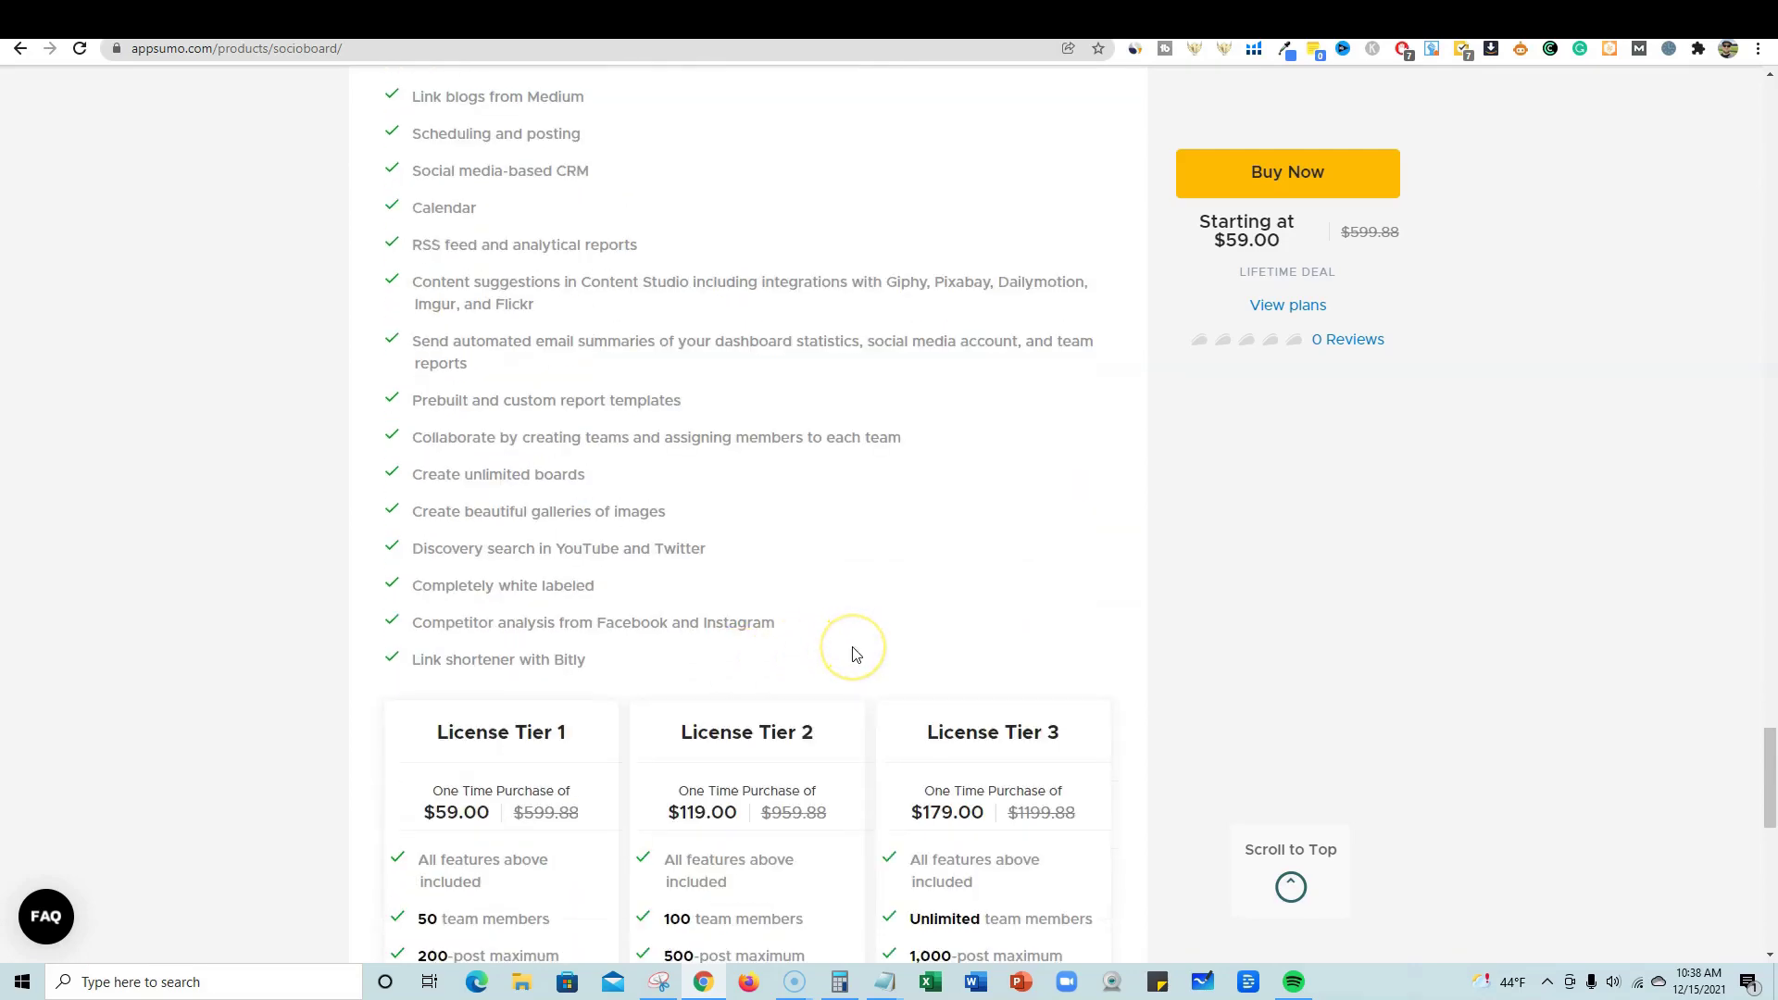
Step: Highlight the Discovery search, competitor analysis and Bitly link shortener feature lines
scroll(853, 655, up, 1)
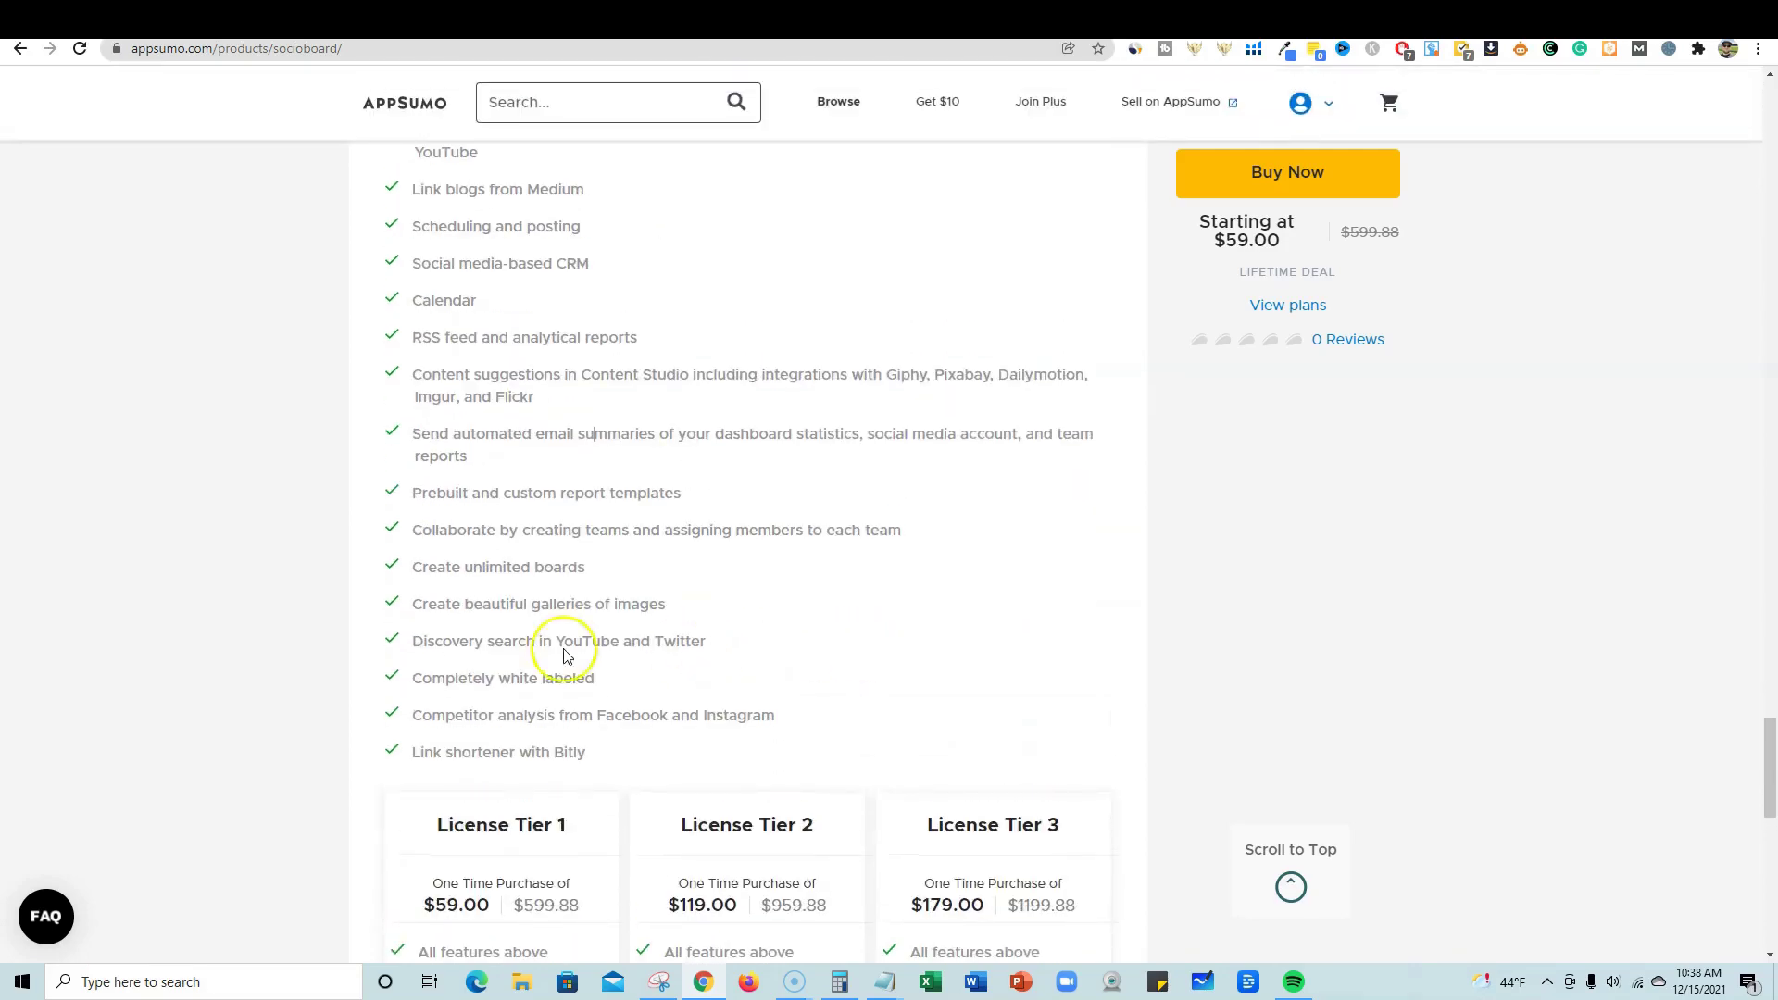
drag(413, 640, 793, 635)
click(841, 622)
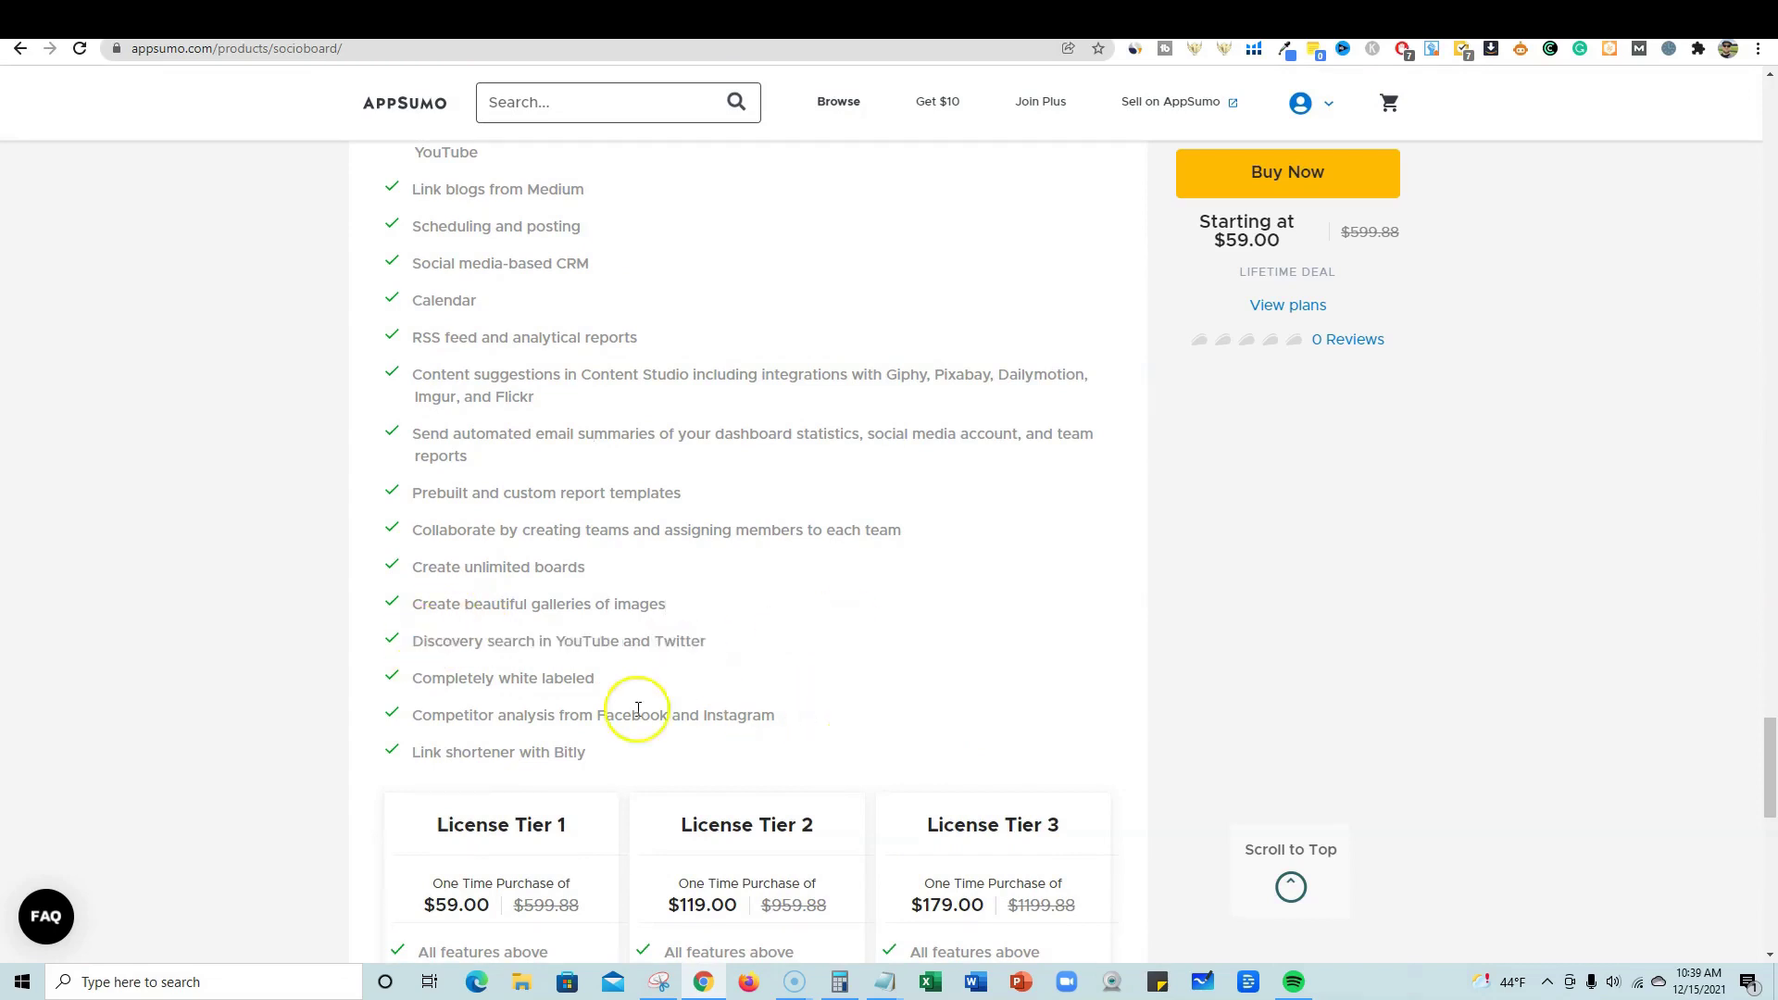
drag(464, 715, 787, 700)
click(789, 698)
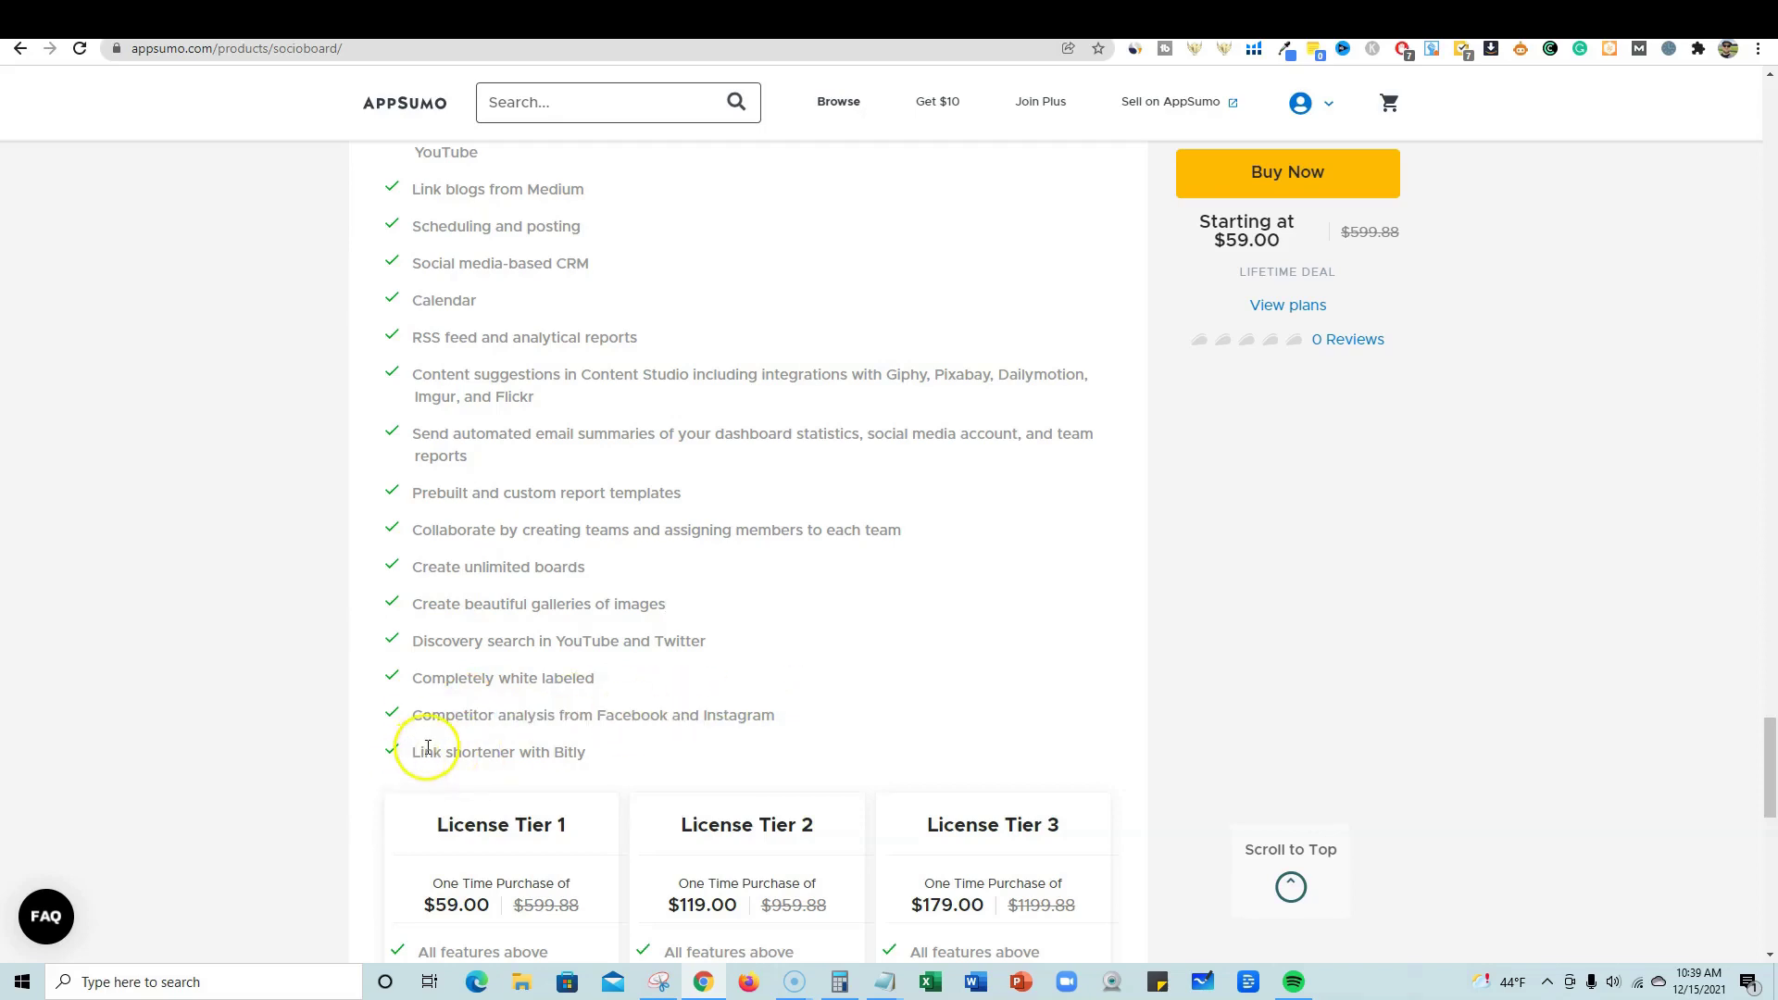
drag(425, 752, 555, 750)
scroll(595, 745, down, 4)
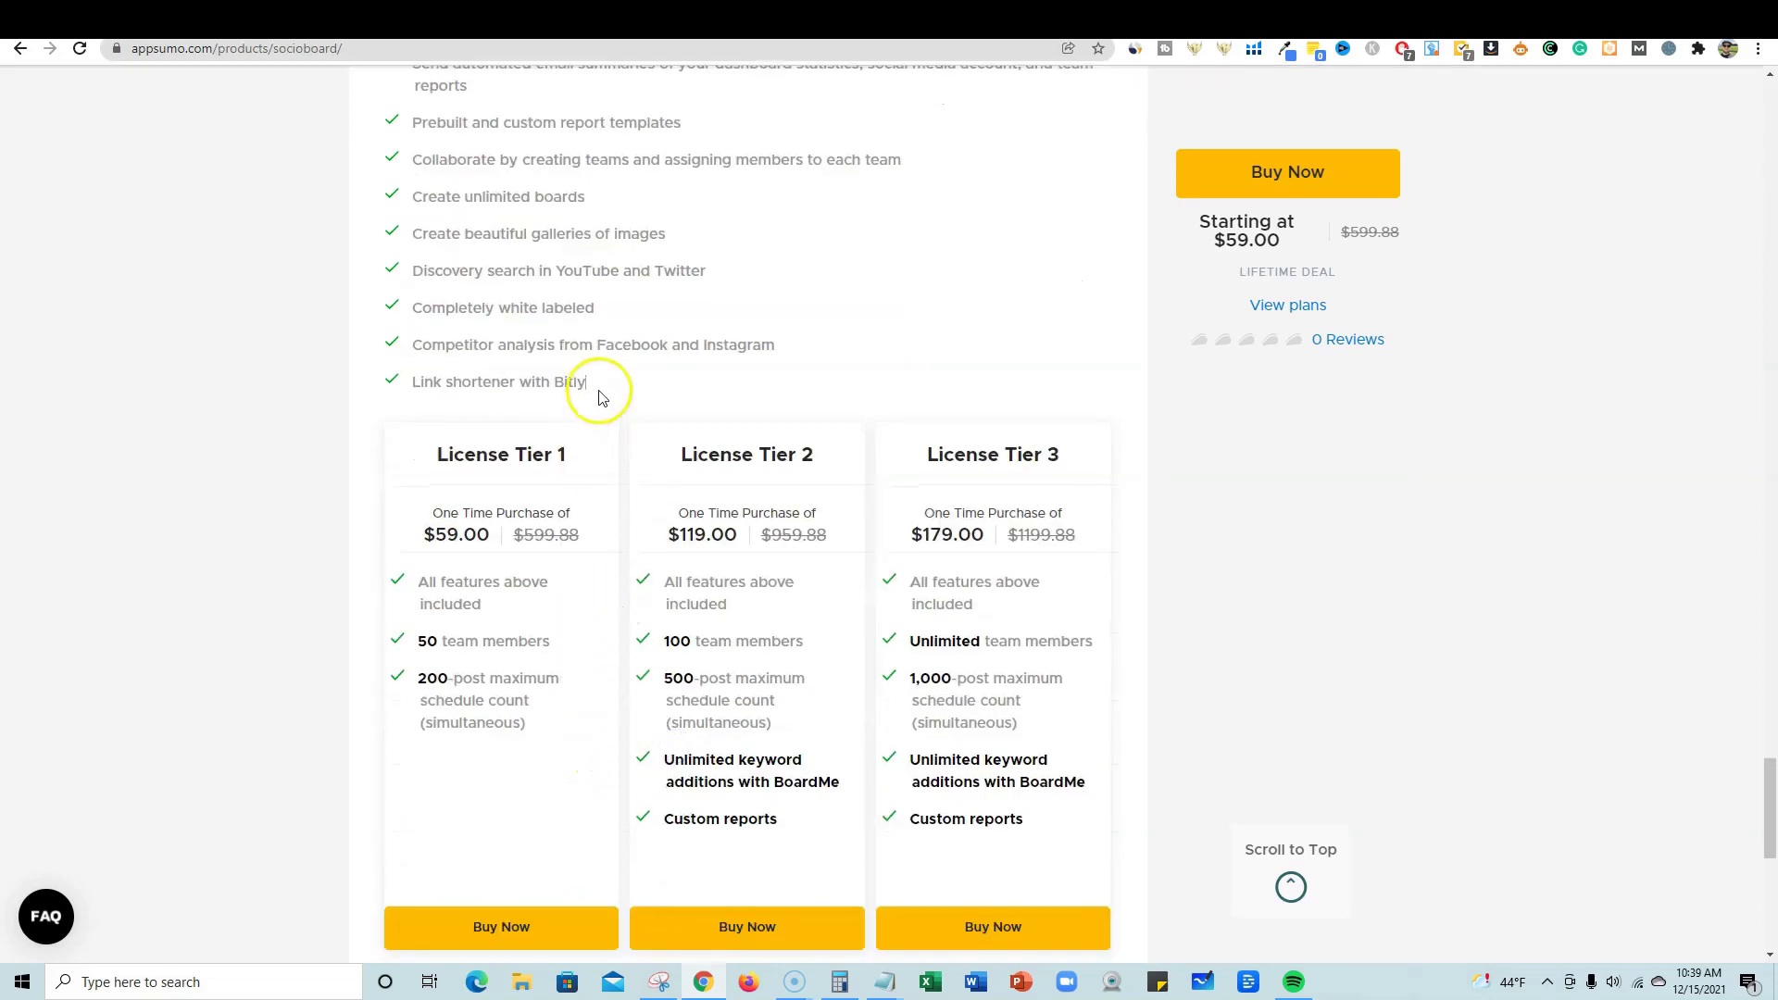
drag(597, 387, 636, 389)
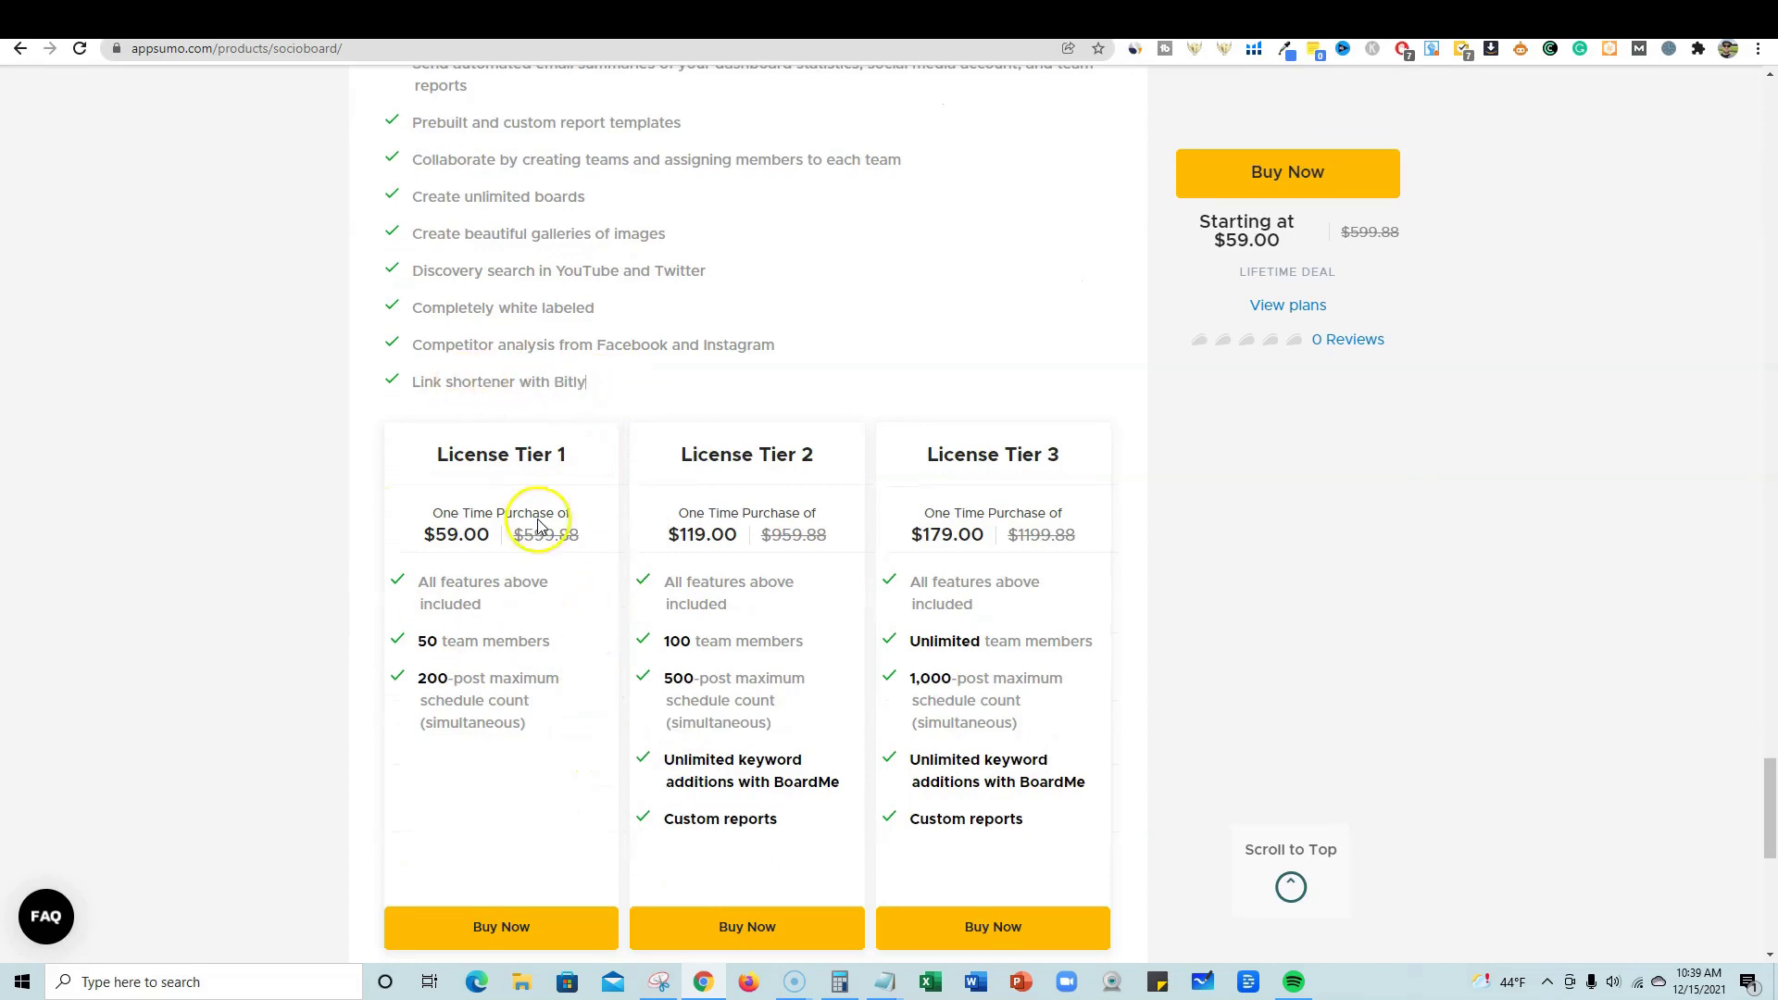
Step: Bring up the License Tier cards and highlight Tier 1's 50 team members and 200-post limit
scroll(537, 524, down, 1)
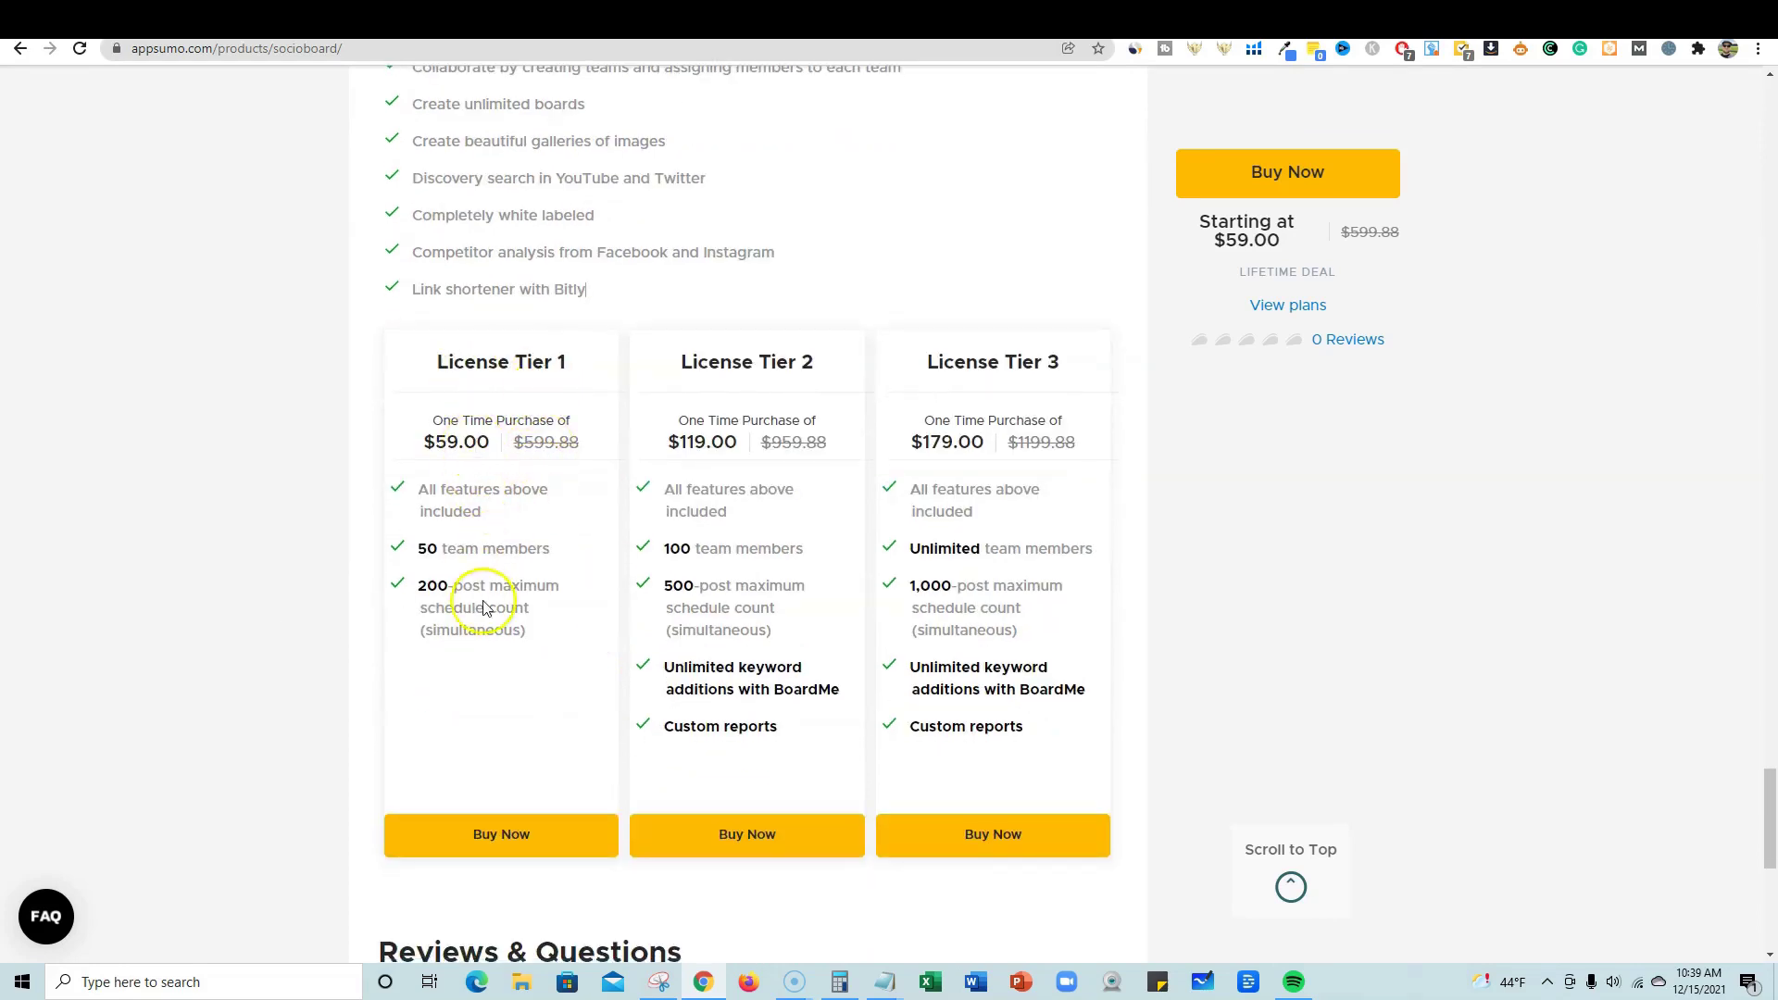
drag(536, 629, 580, 635)
drag(416, 548, 551, 561)
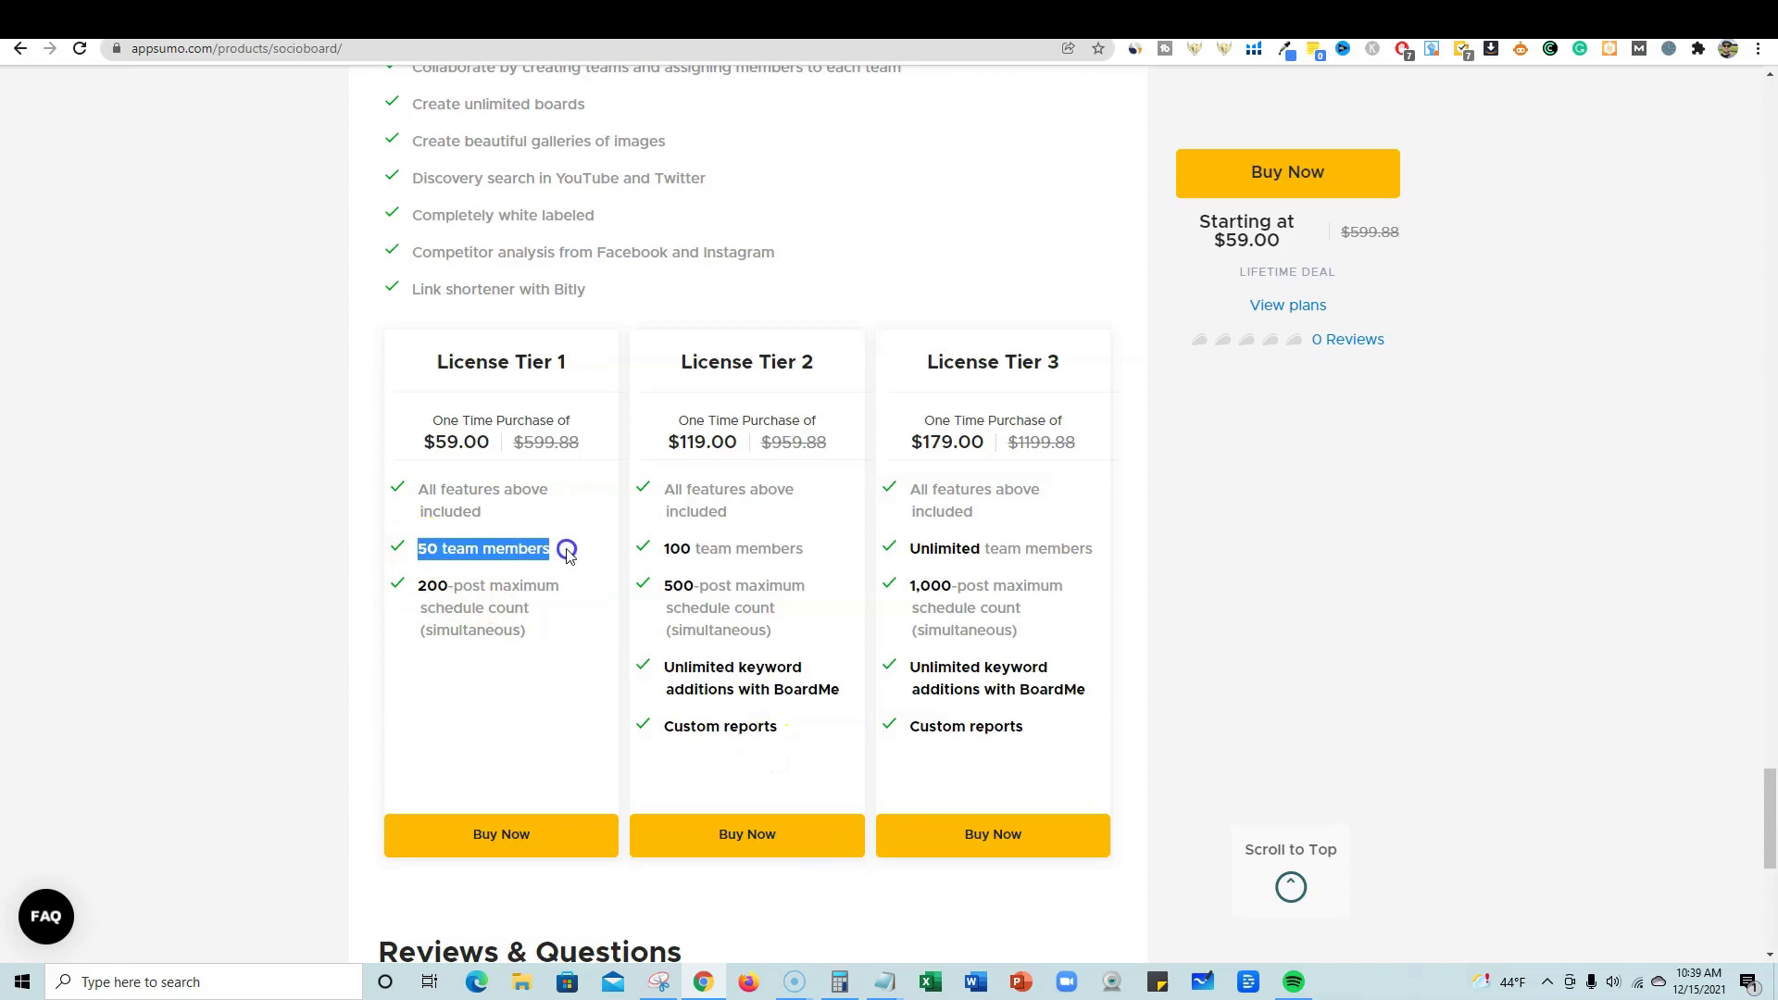
drag(561, 550, 556, 643)
click(474, 556)
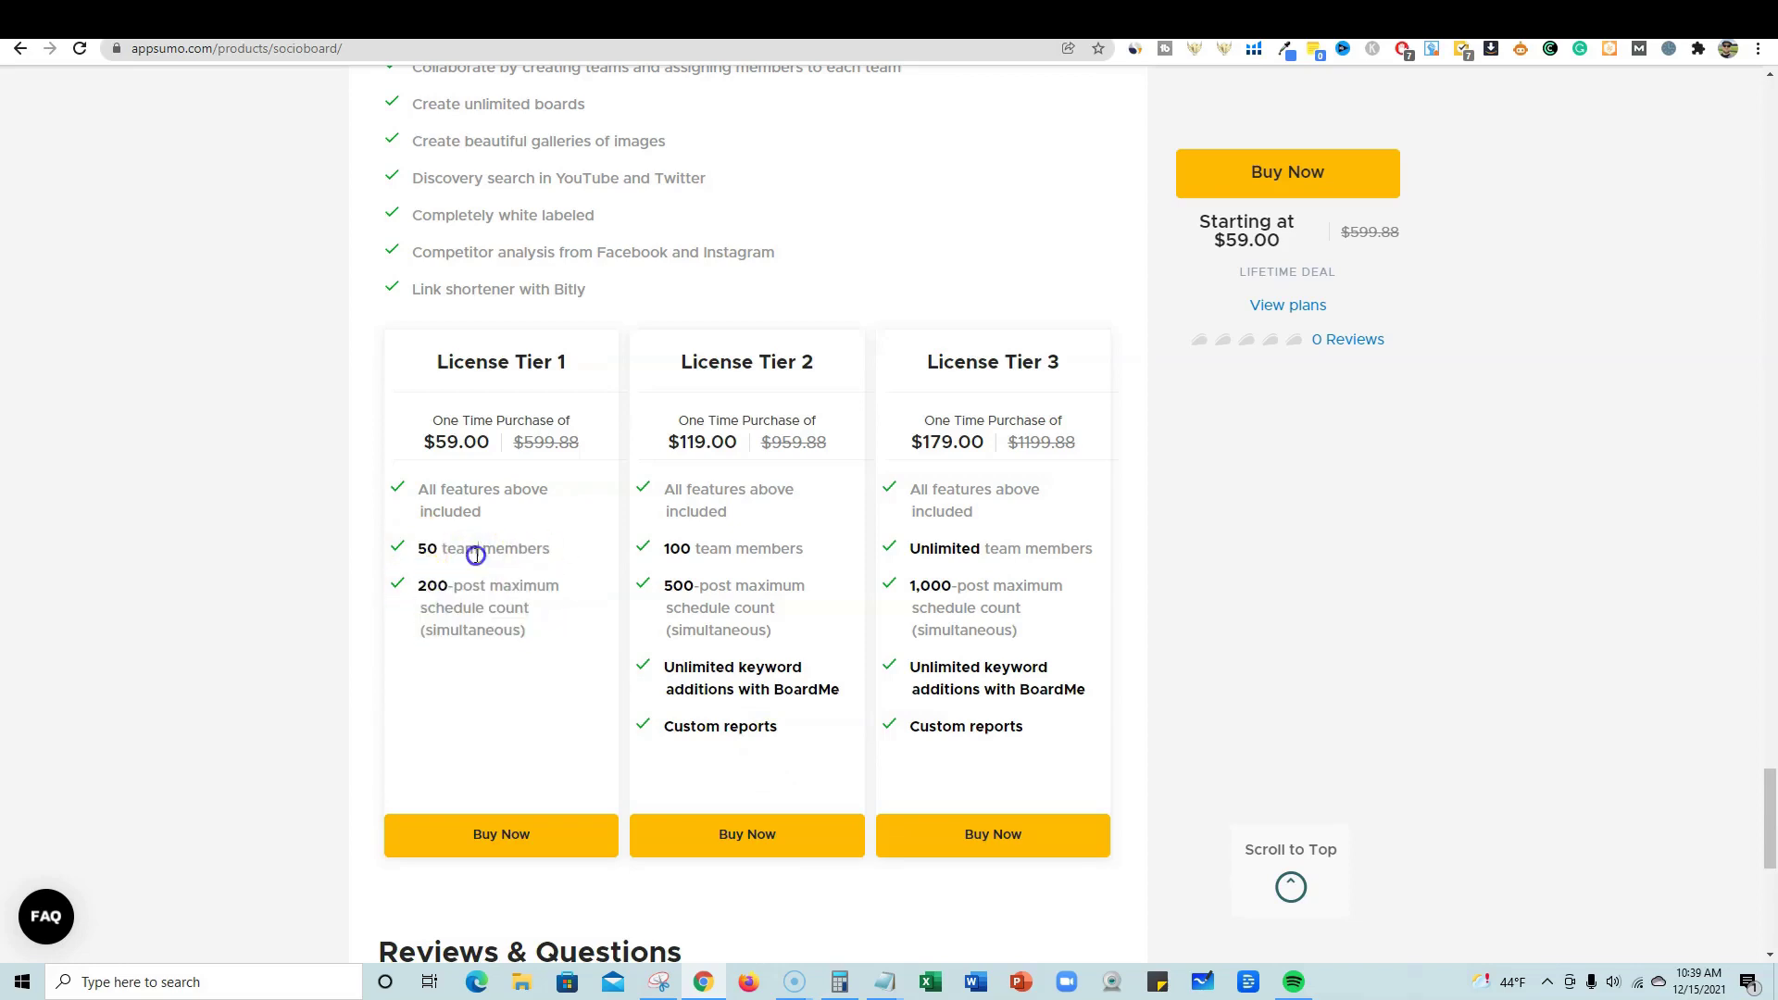
drag(418, 554, 568, 552)
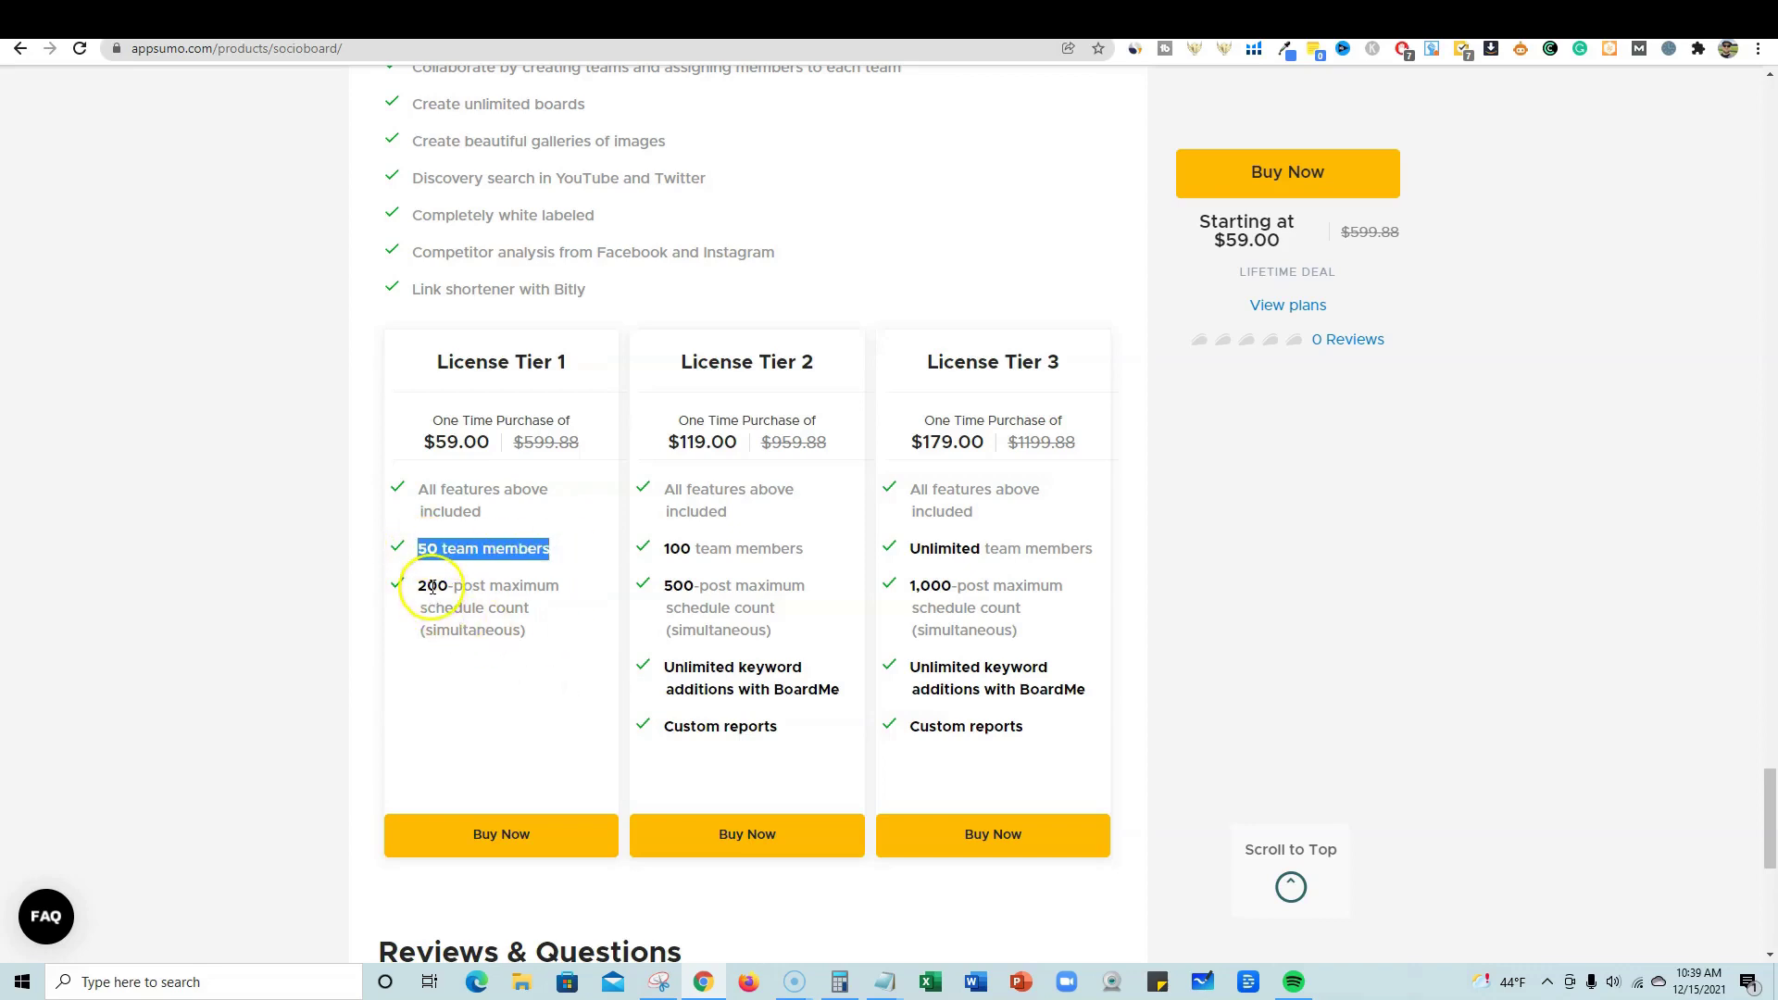
drag(417, 586, 533, 552)
Step: Highlight the team-member and post limits across all three tiers for comparison
click(559, 641)
click(421, 548)
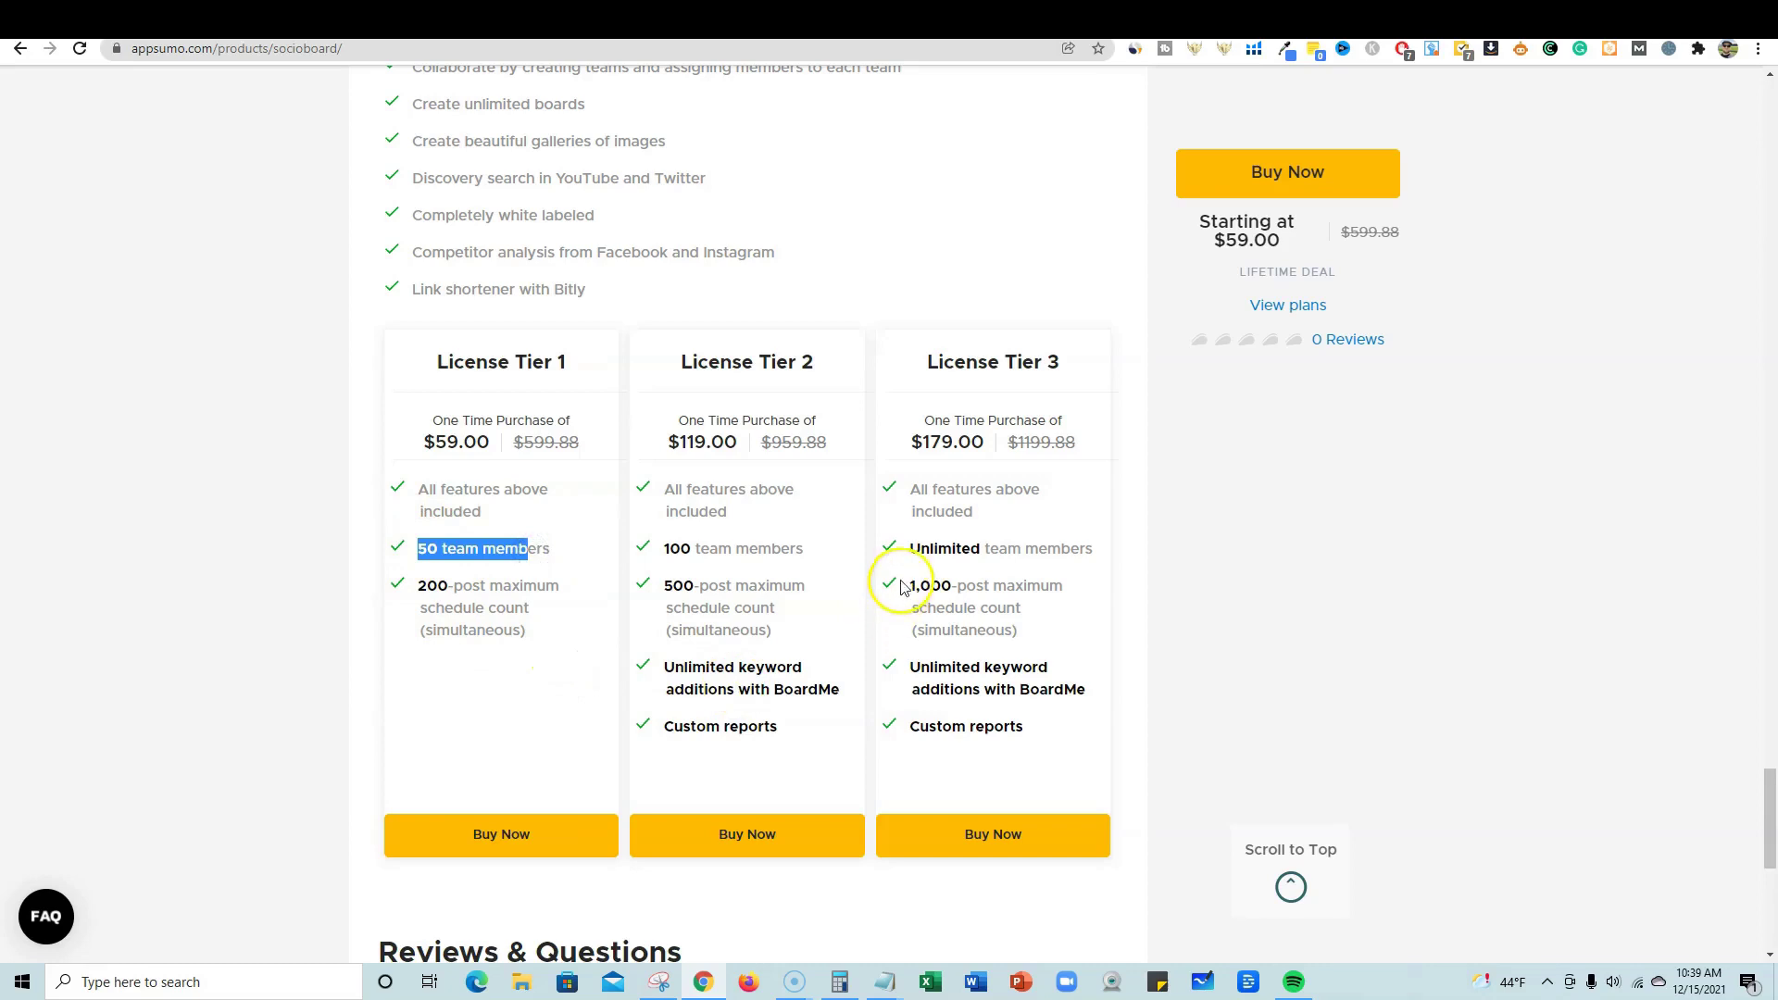
drag(908, 585, 1043, 769)
click(1057, 522)
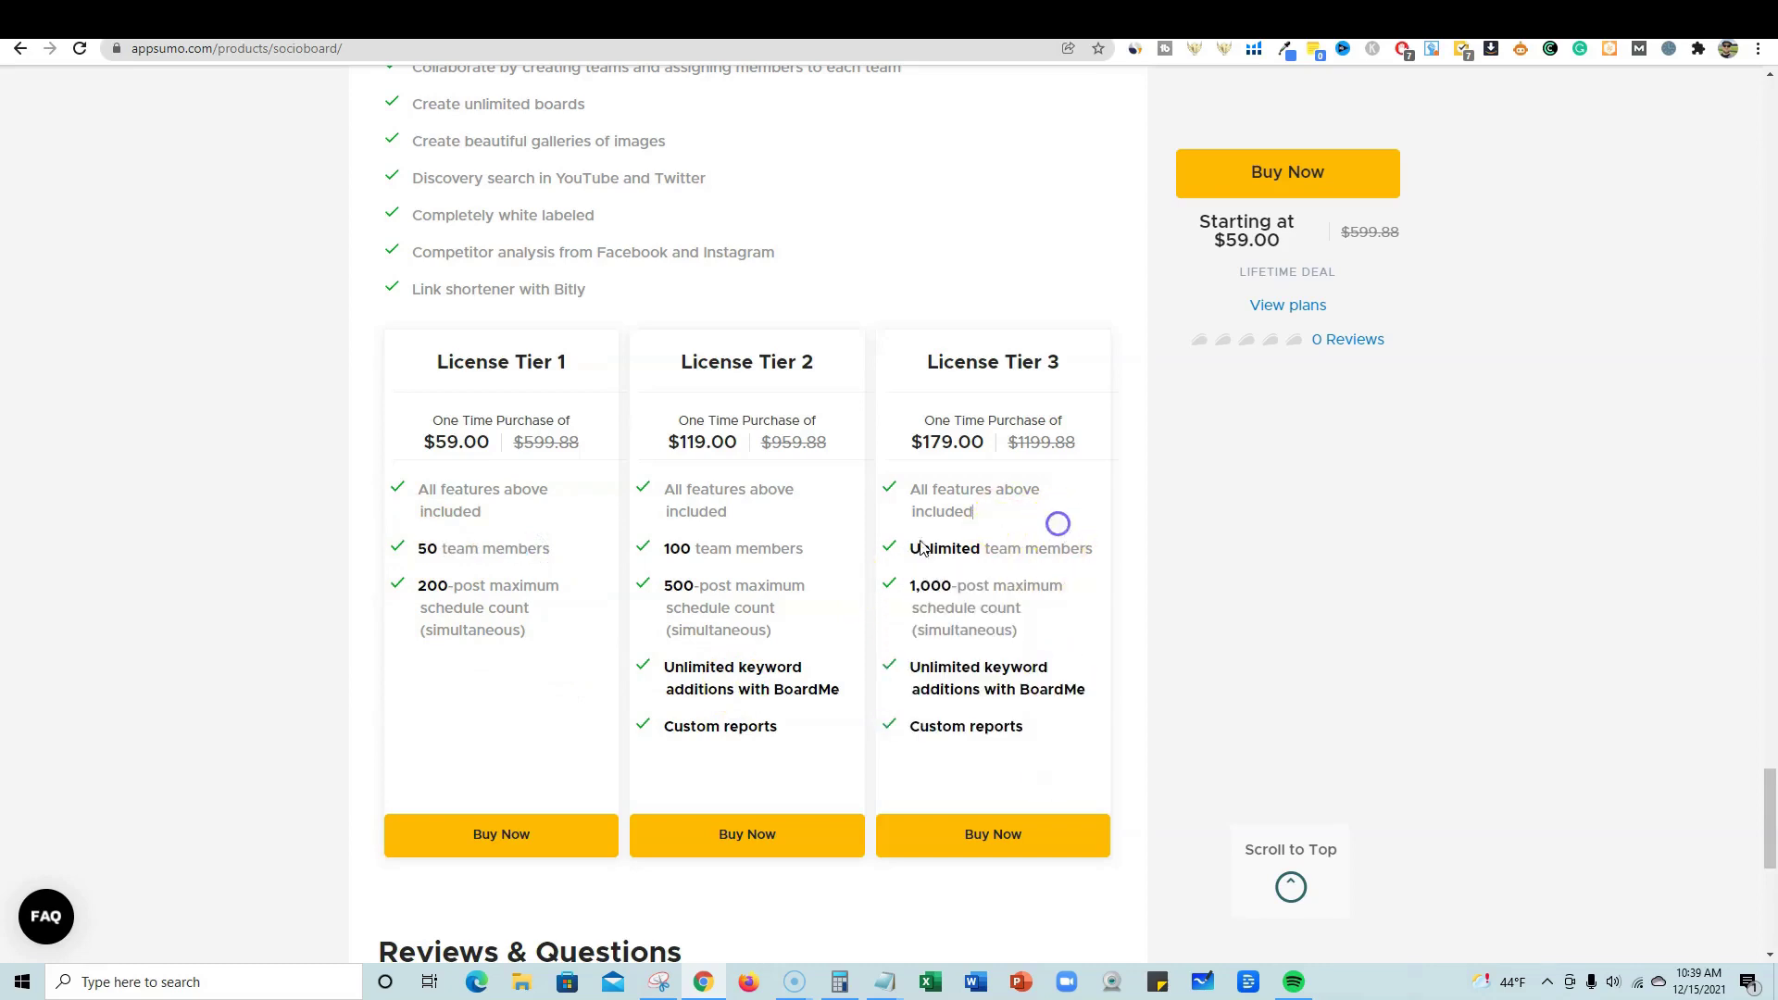
drag(419, 550, 1115, 563)
click(527, 682)
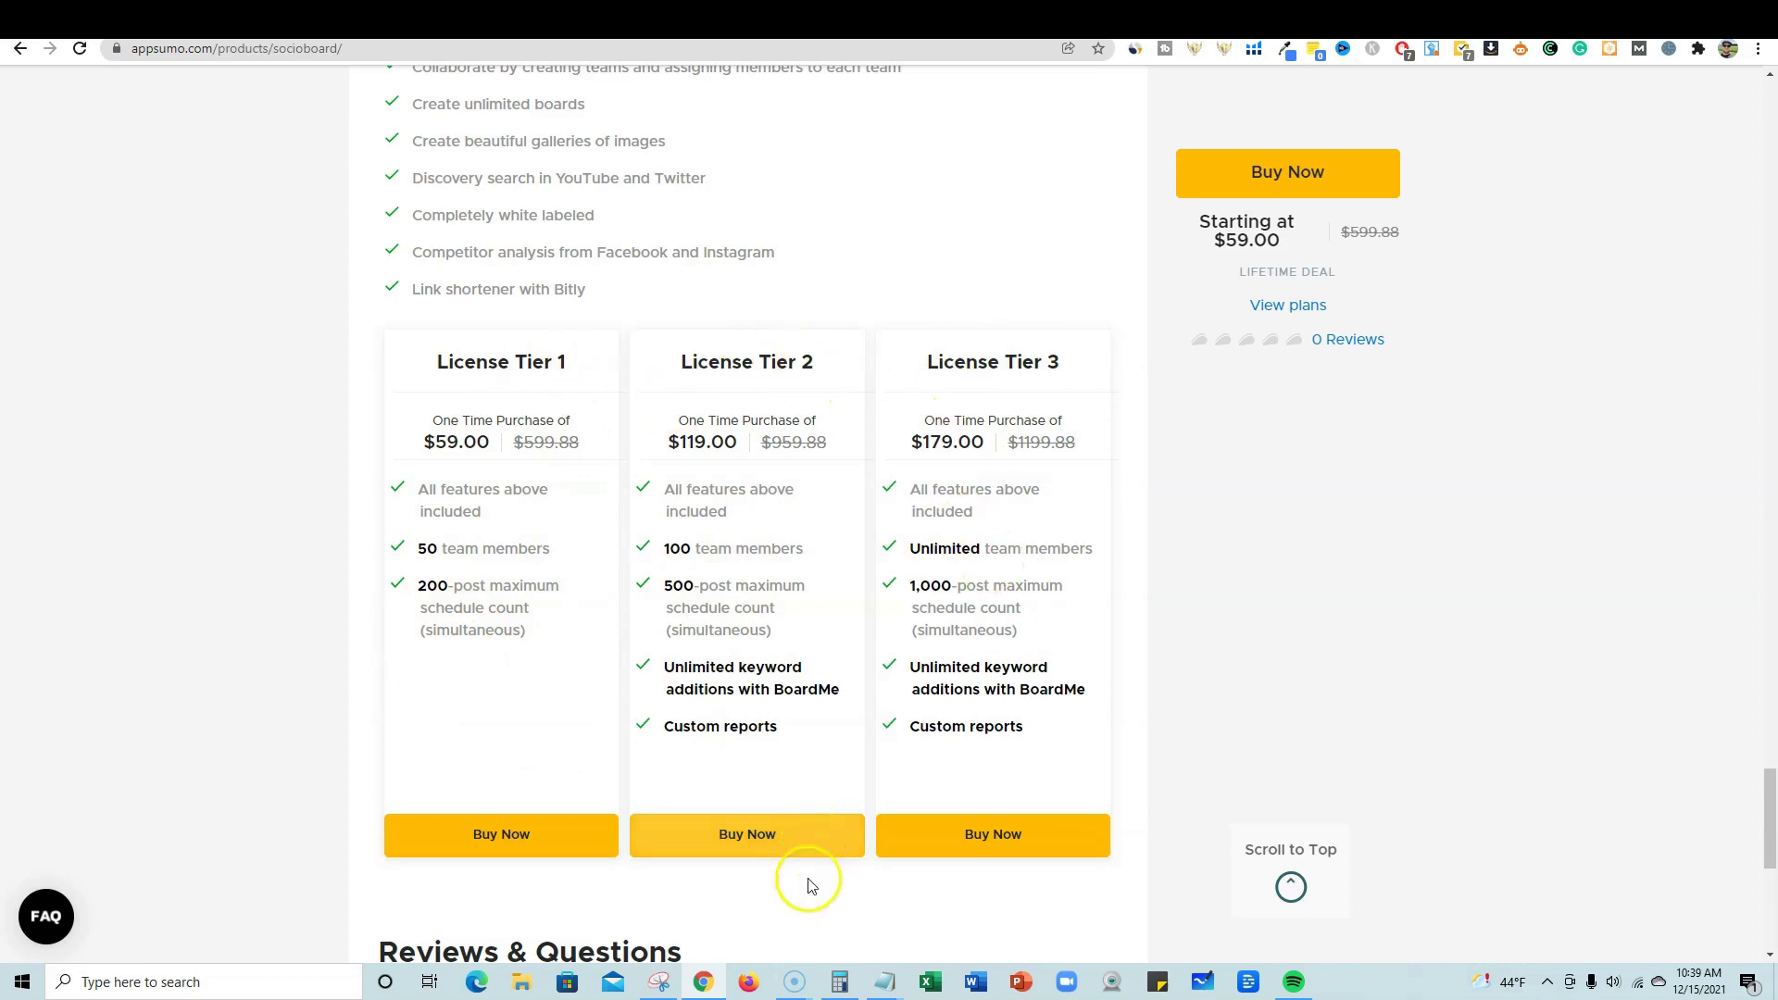
Step: Open Calculator and compute 200 ÷ 30 for Tier 1's monthly posts
click(837, 984)
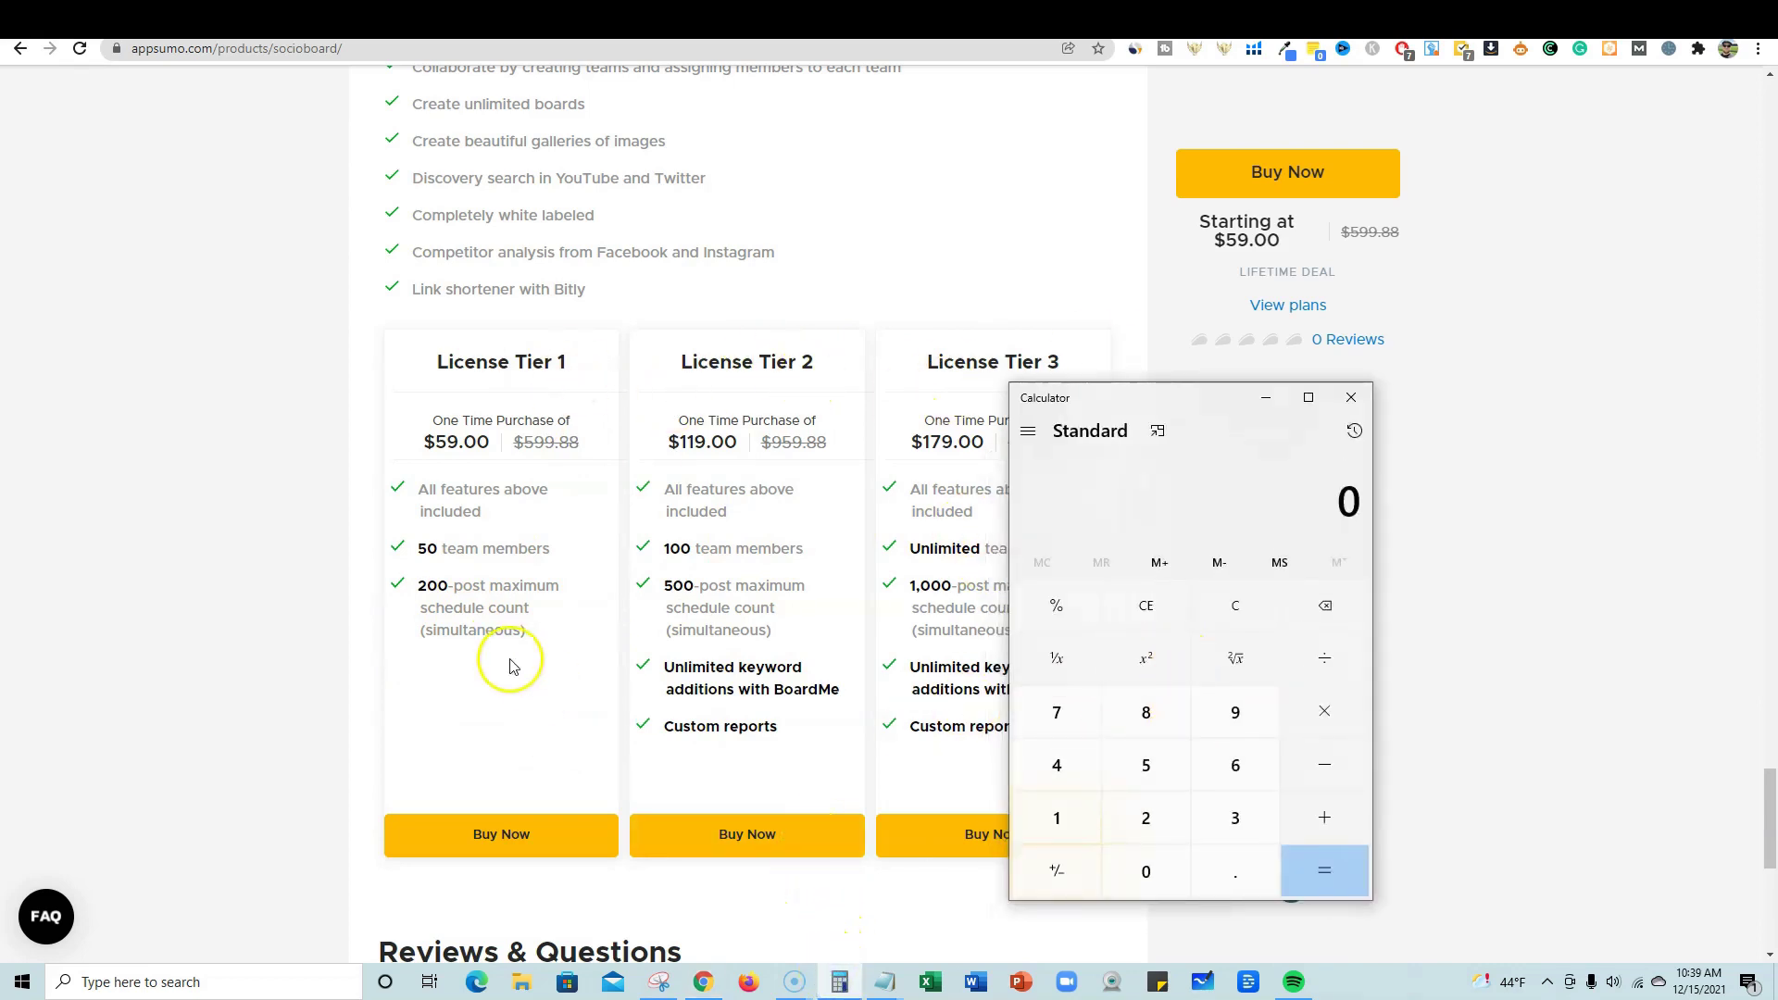
click(1122, 802)
click(1145, 871)
click(1145, 871)
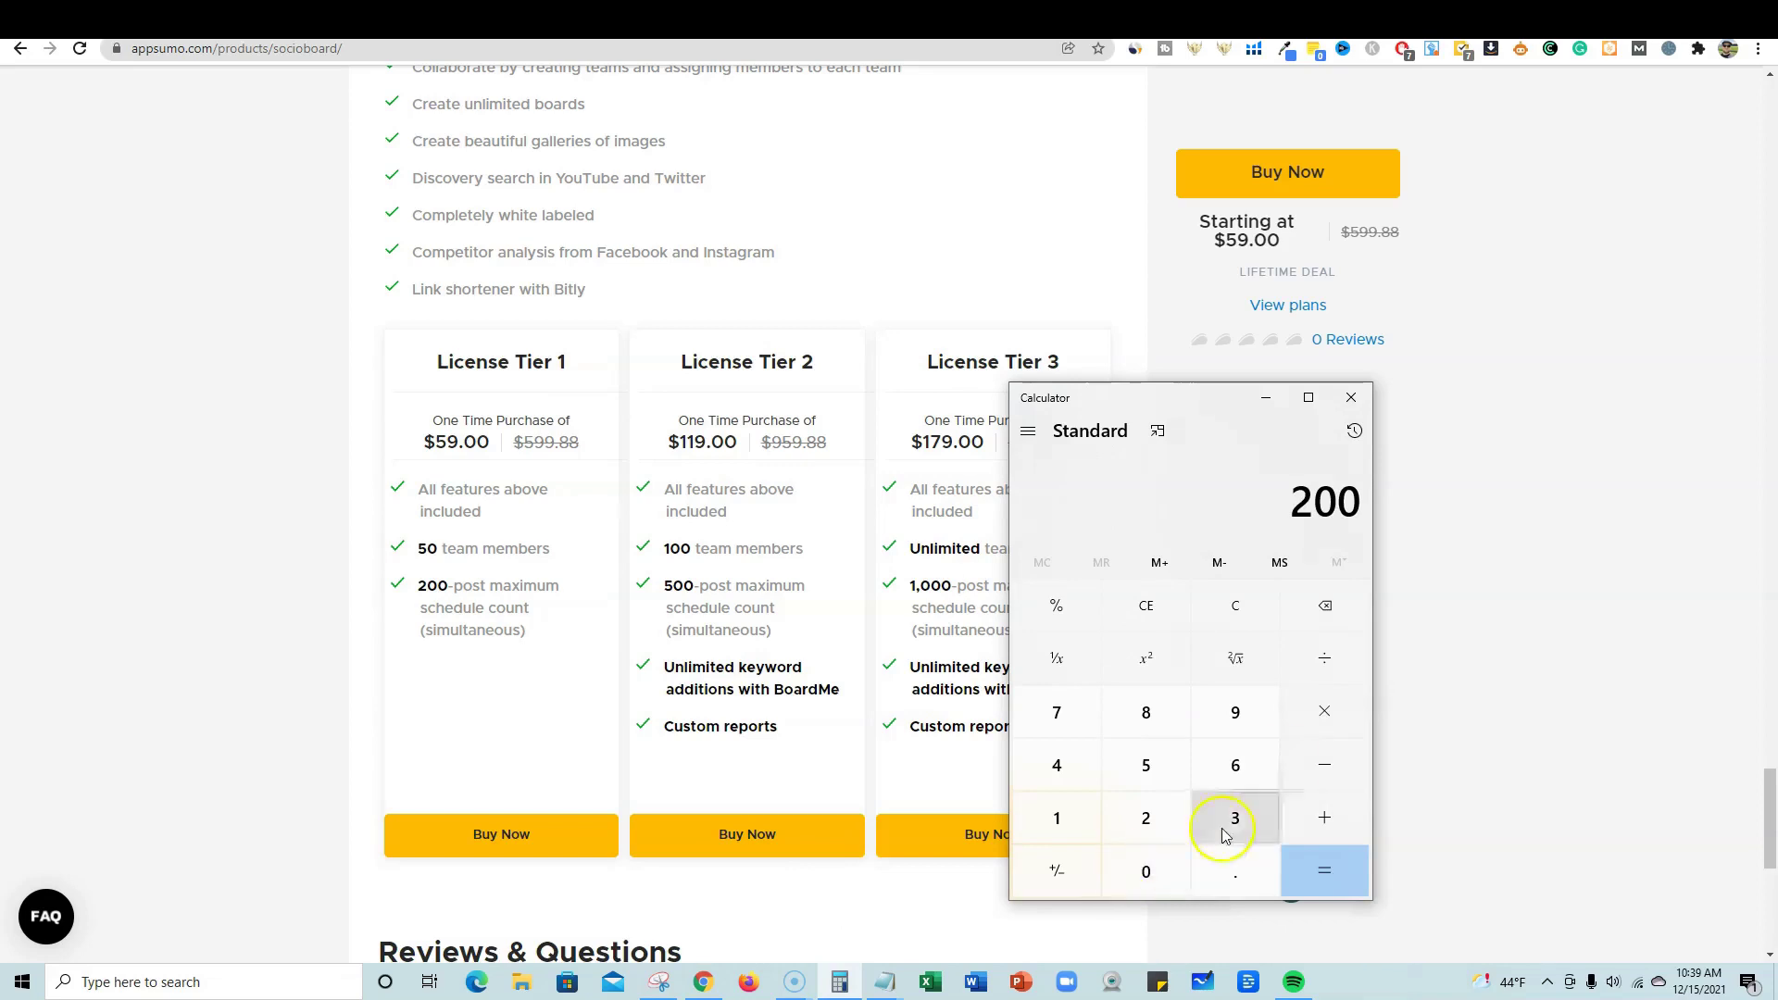
click(1320, 665)
click(1237, 815)
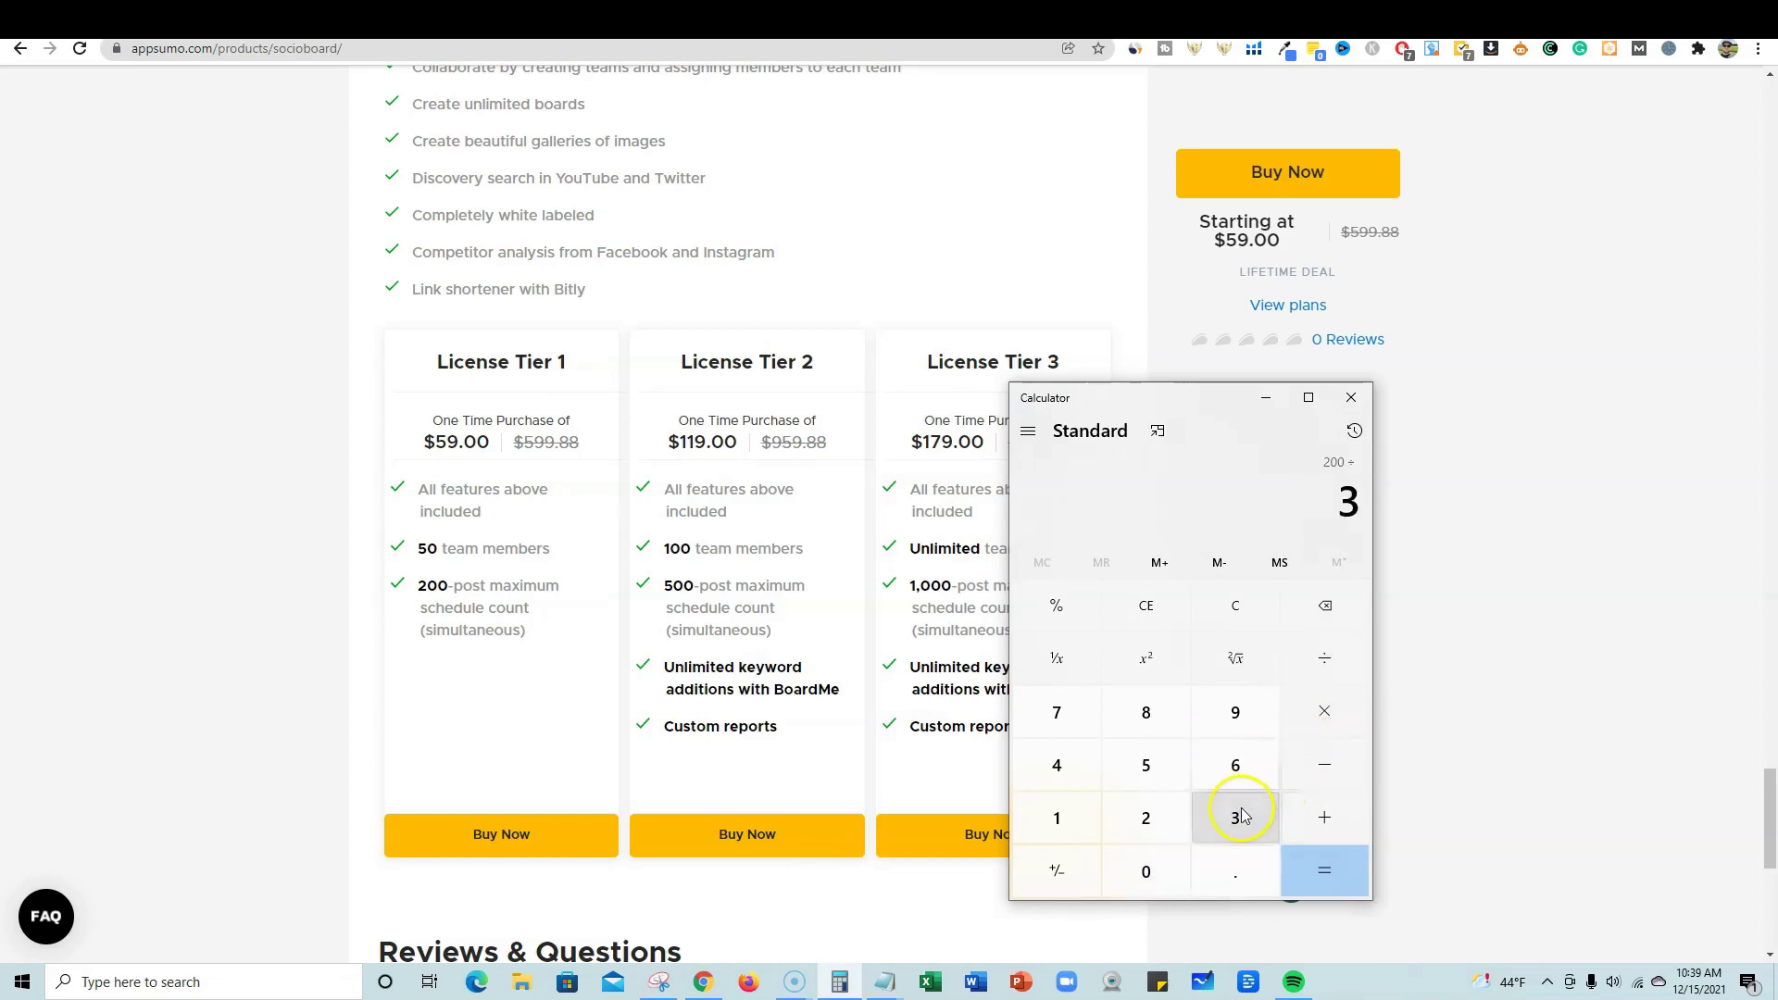
click(1157, 866)
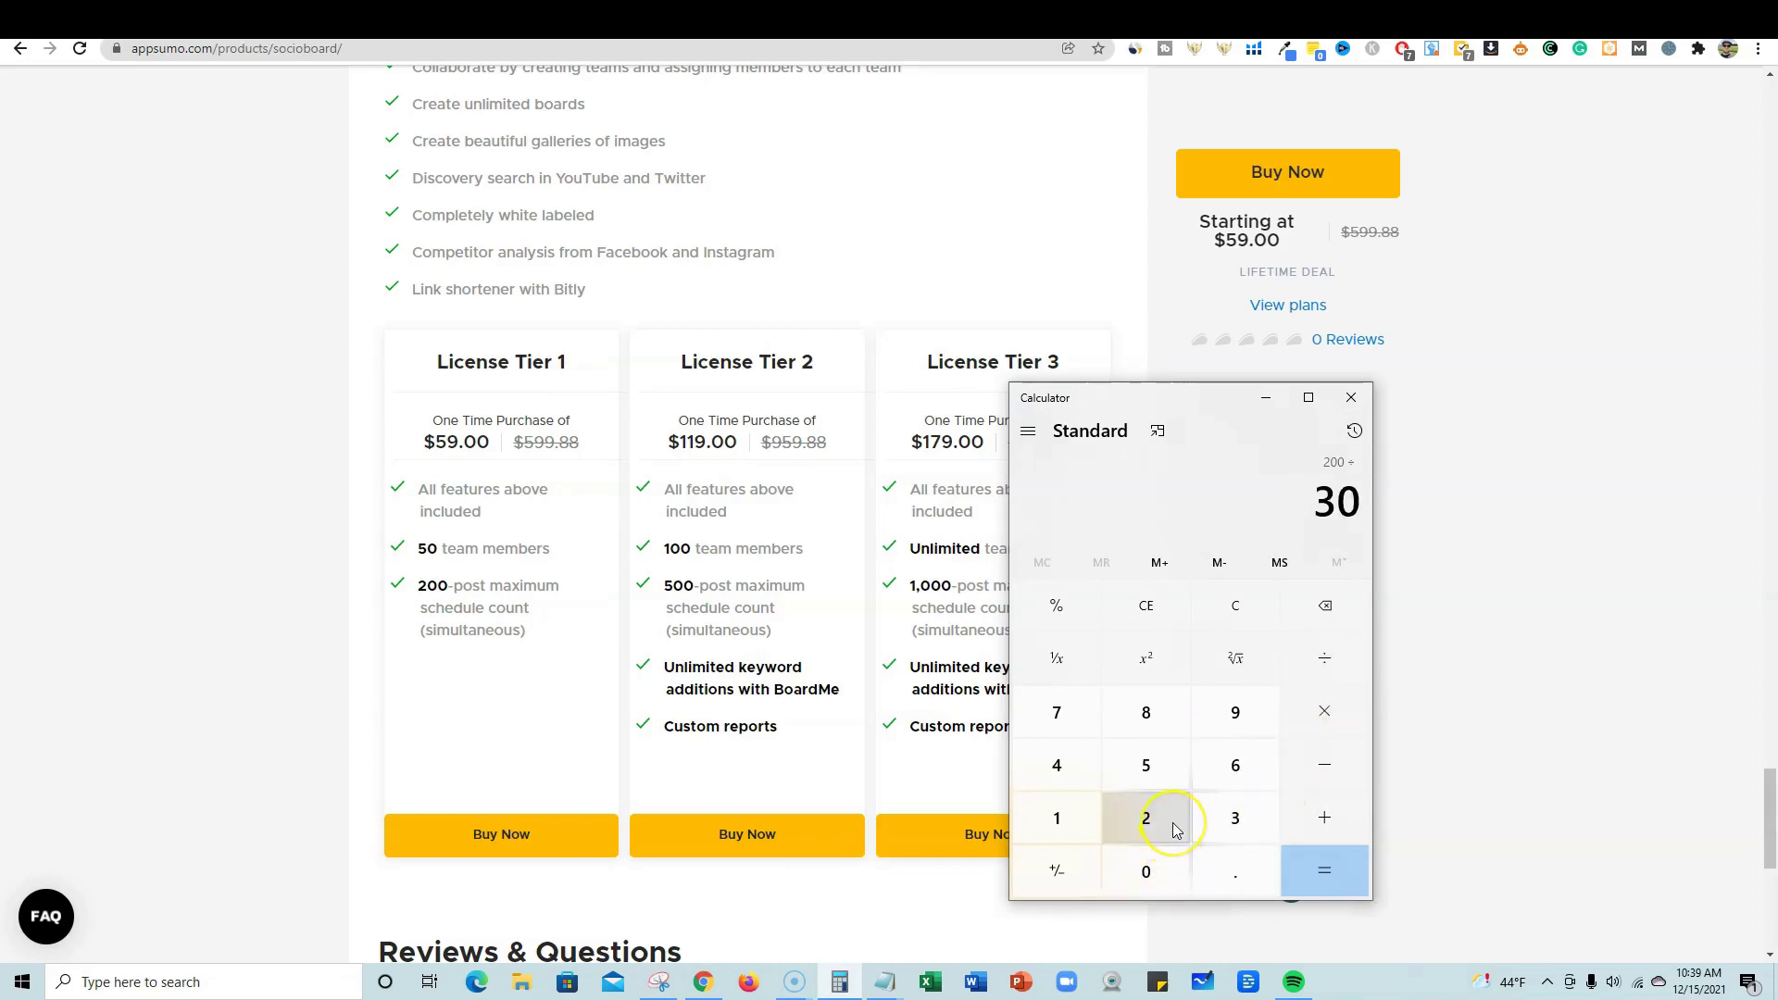
click(1326, 868)
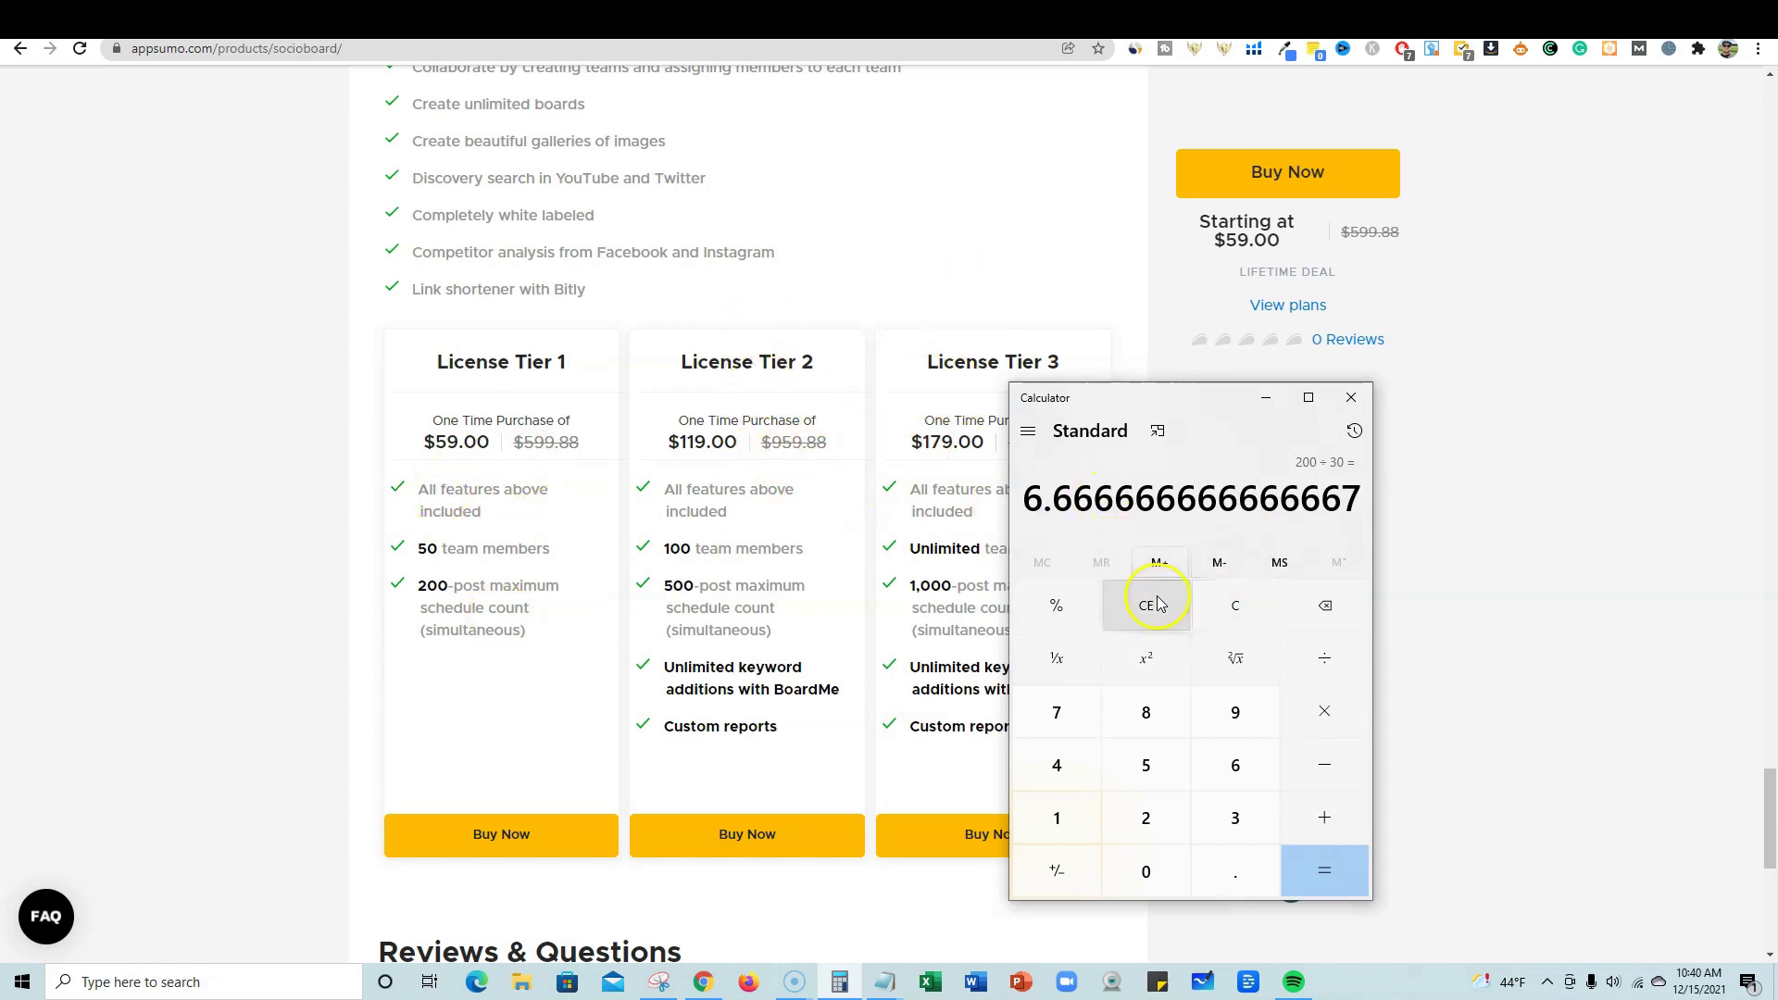
Step: Clear it and compute 500 ÷ 30 ÷ 4, highlighting the 4.1666666666666667 result
click(1234, 604)
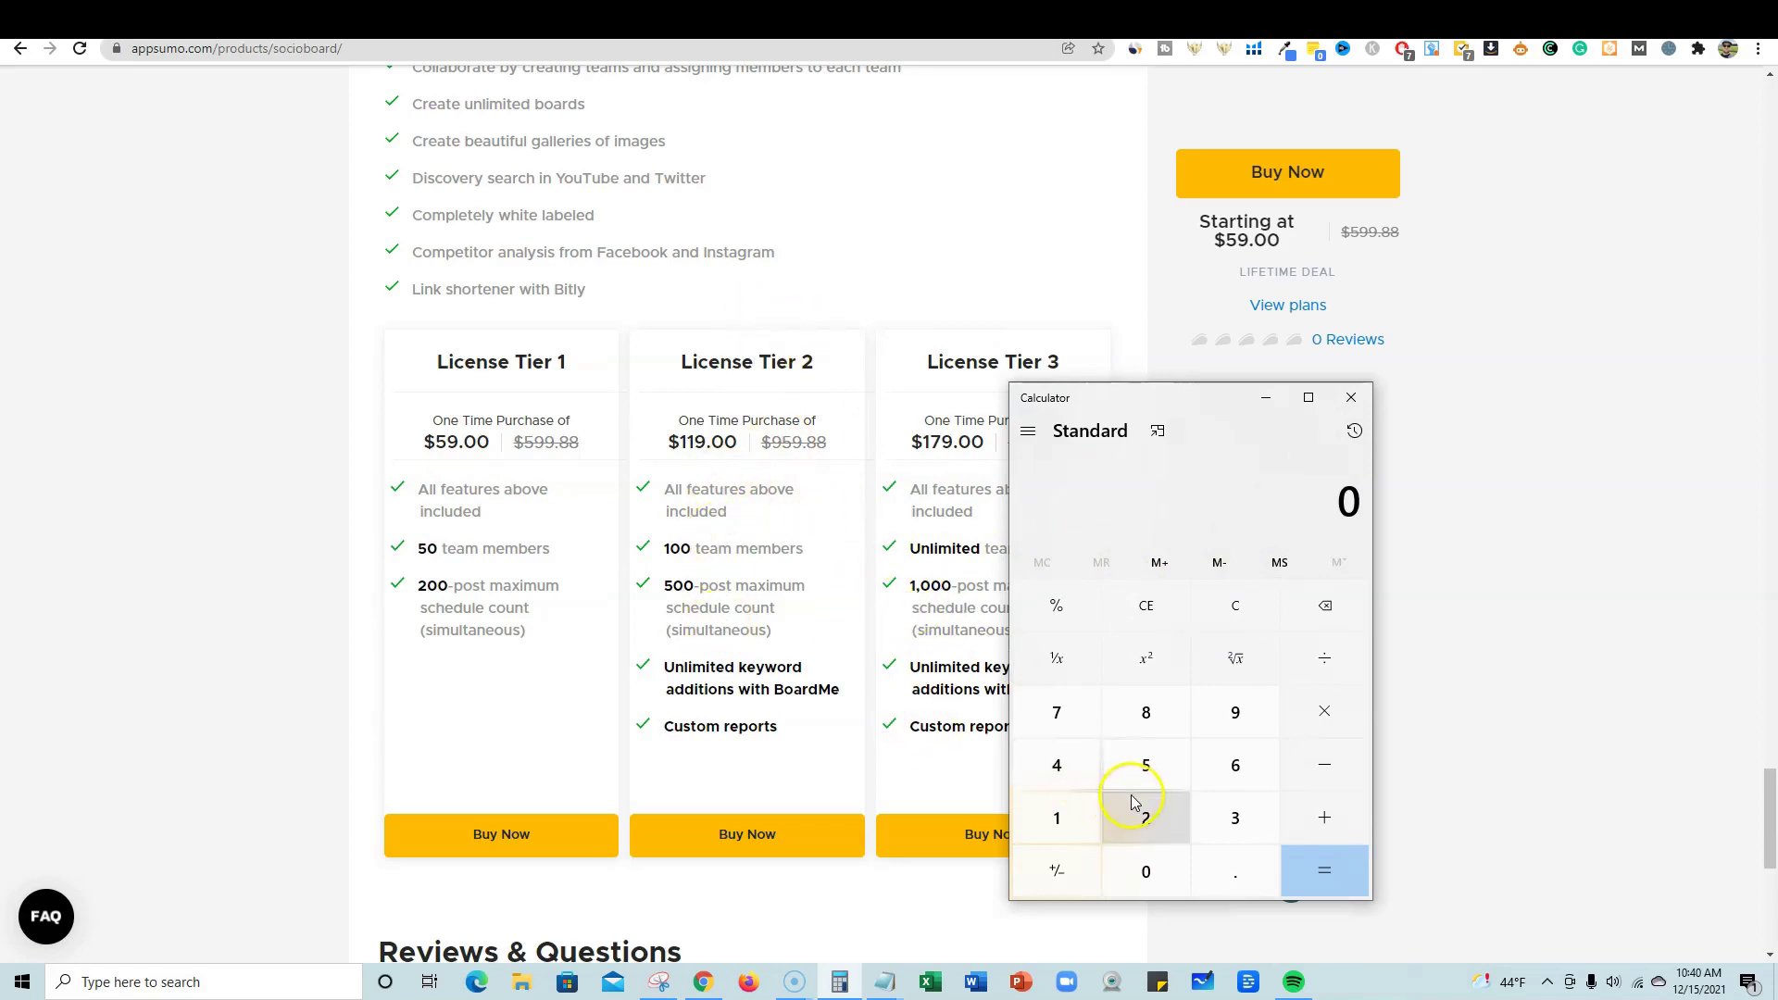
click(1158, 776)
double_click(1146, 869)
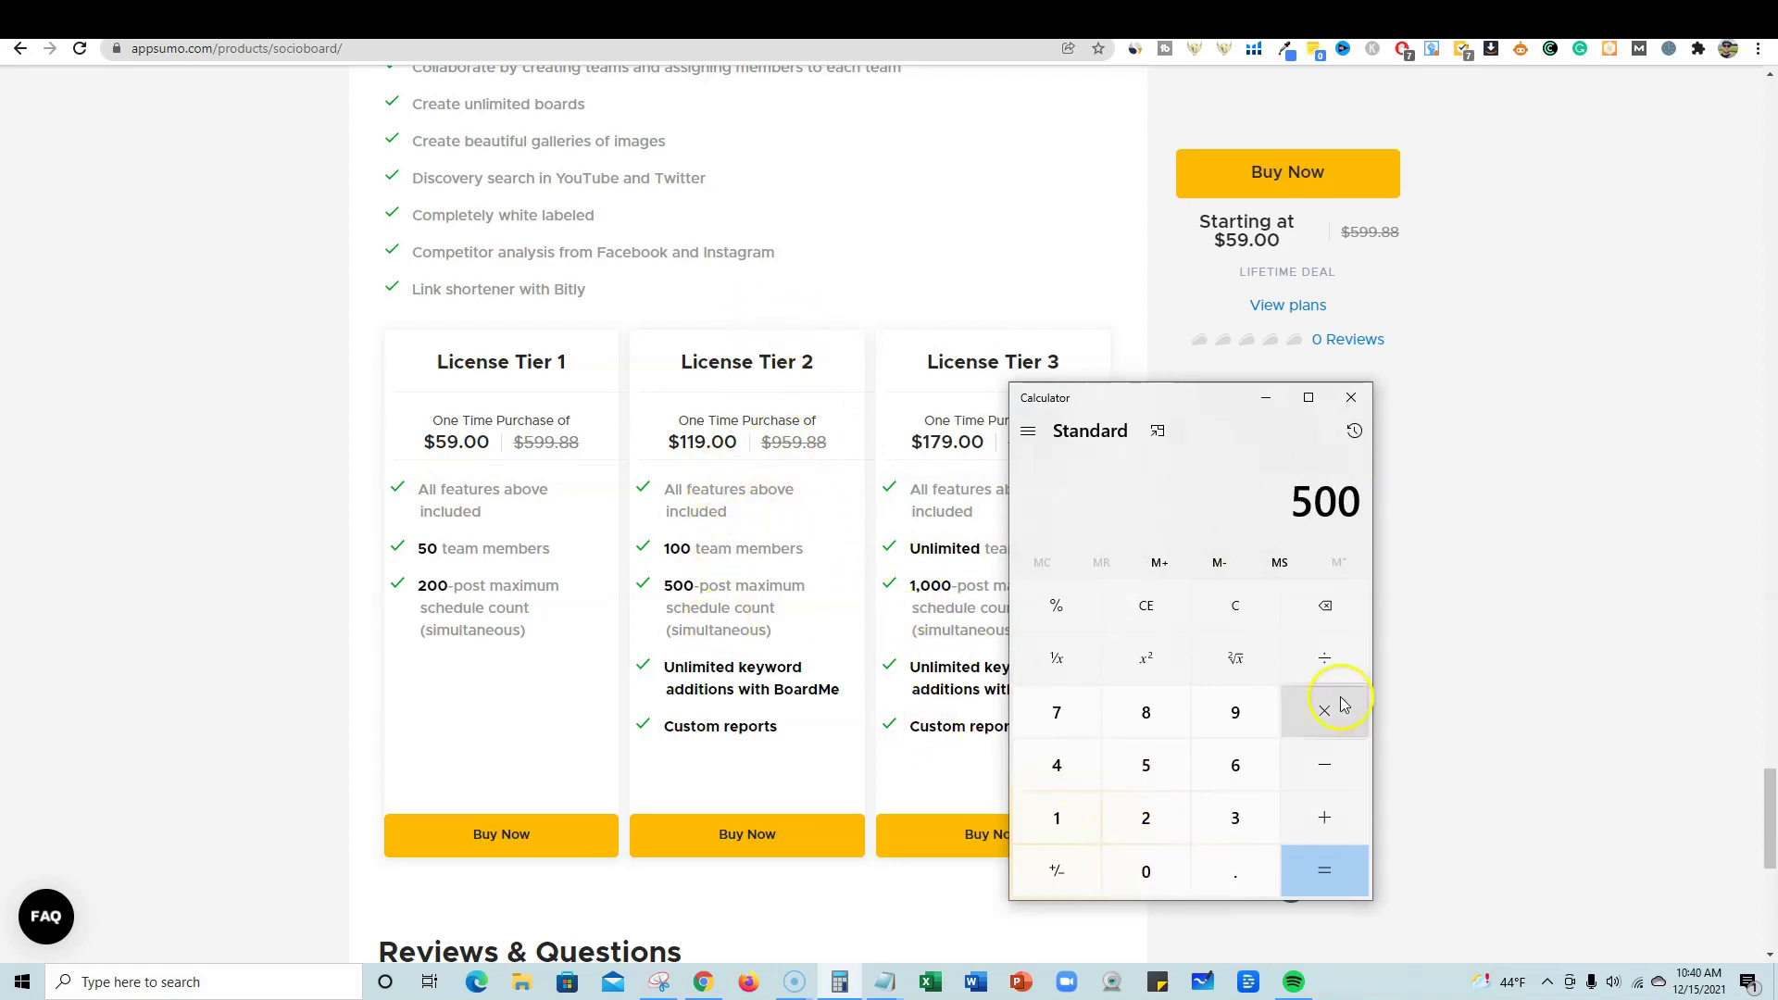
click(1332, 659)
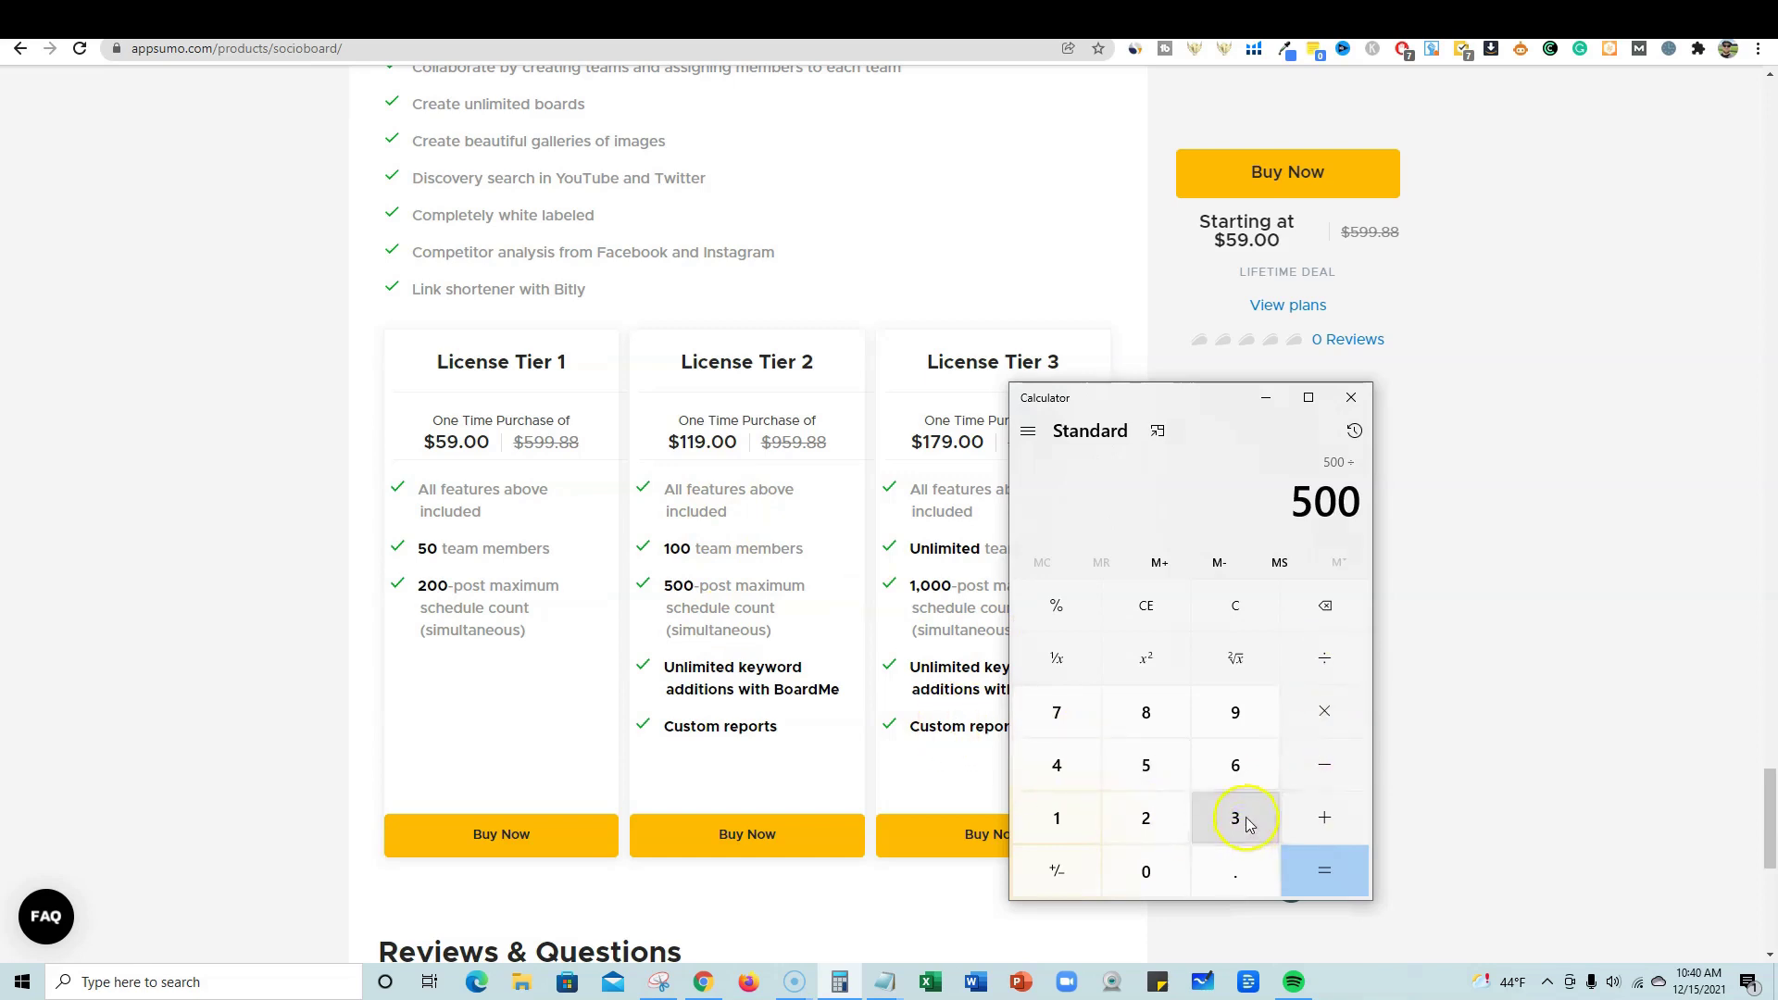
click(1236, 818)
click(1148, 867)
click(1305, 871)
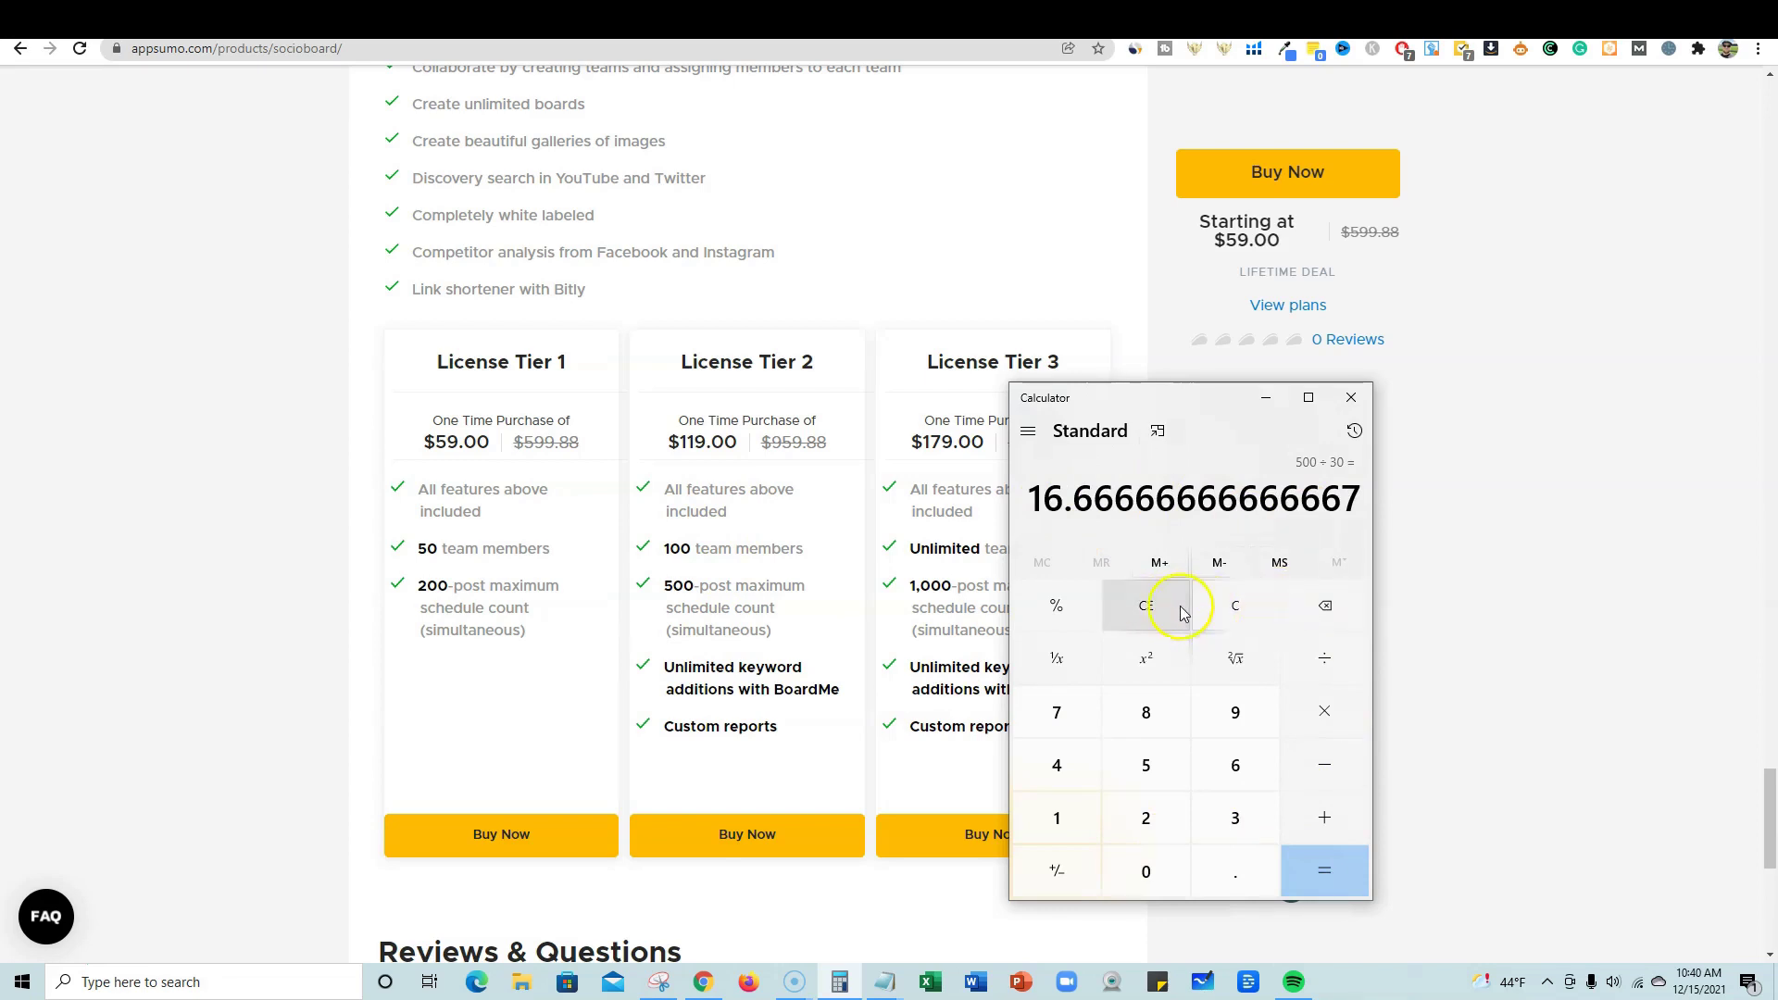
click(1324, 659)
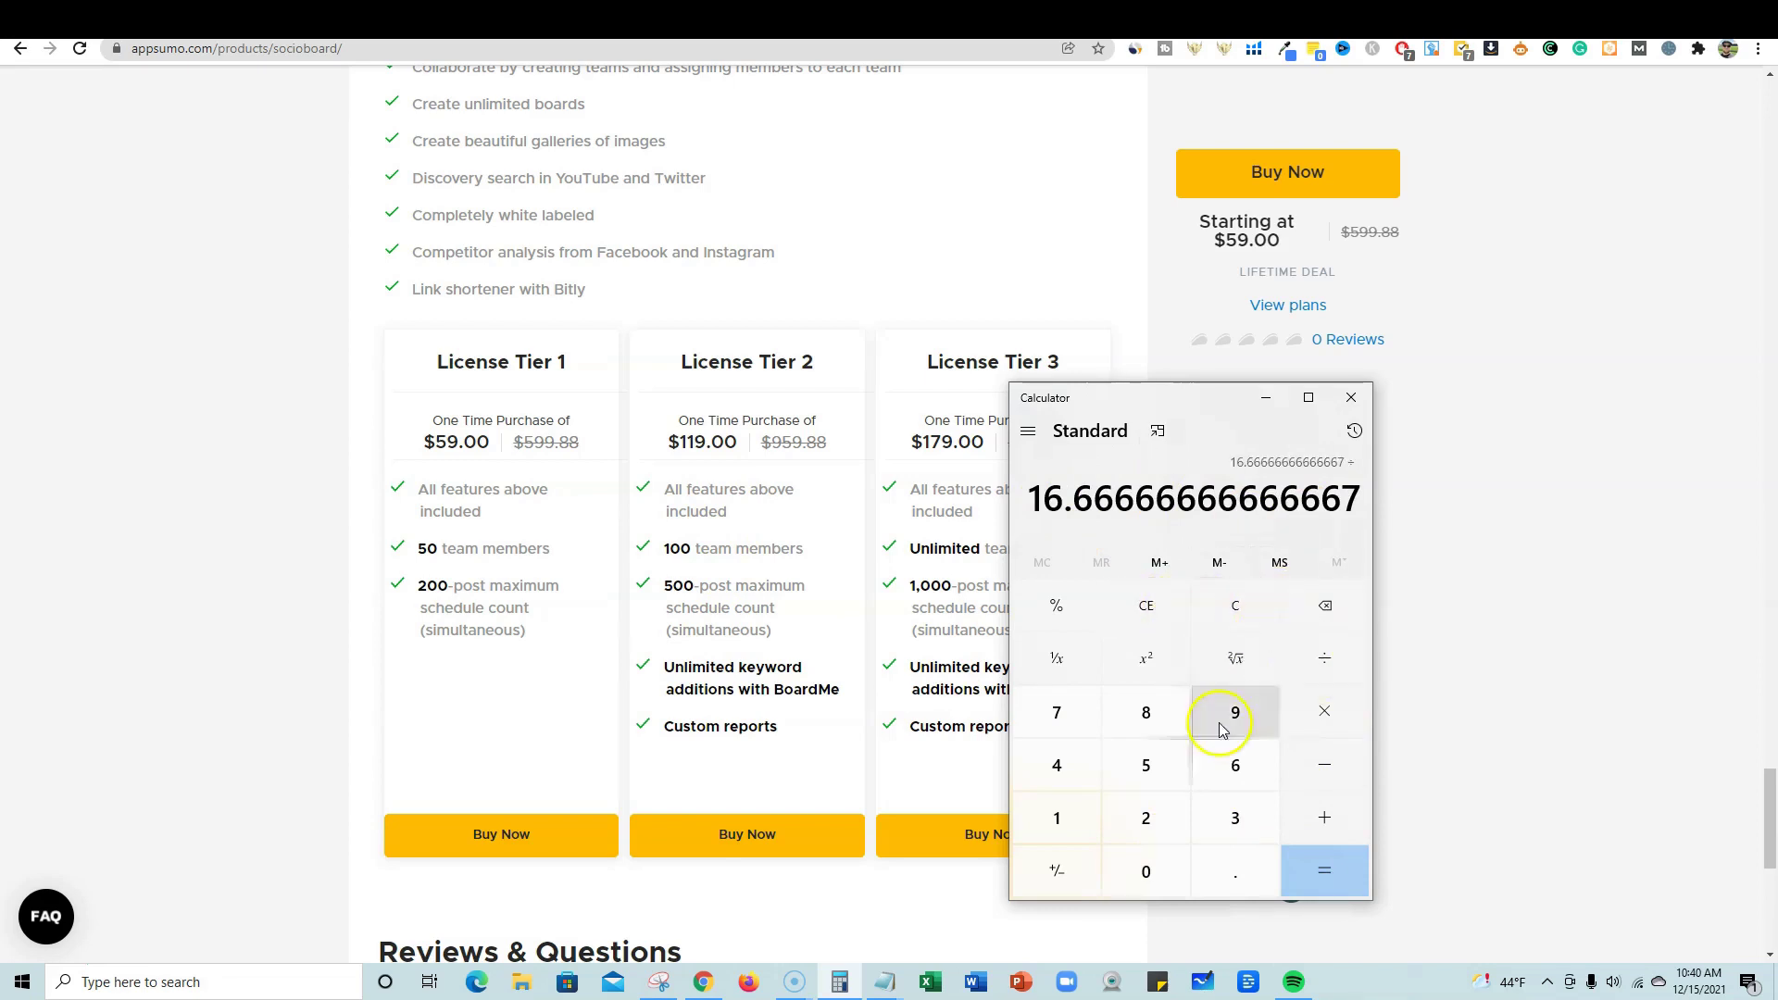
click(1055, 764)
click(1324, 871)
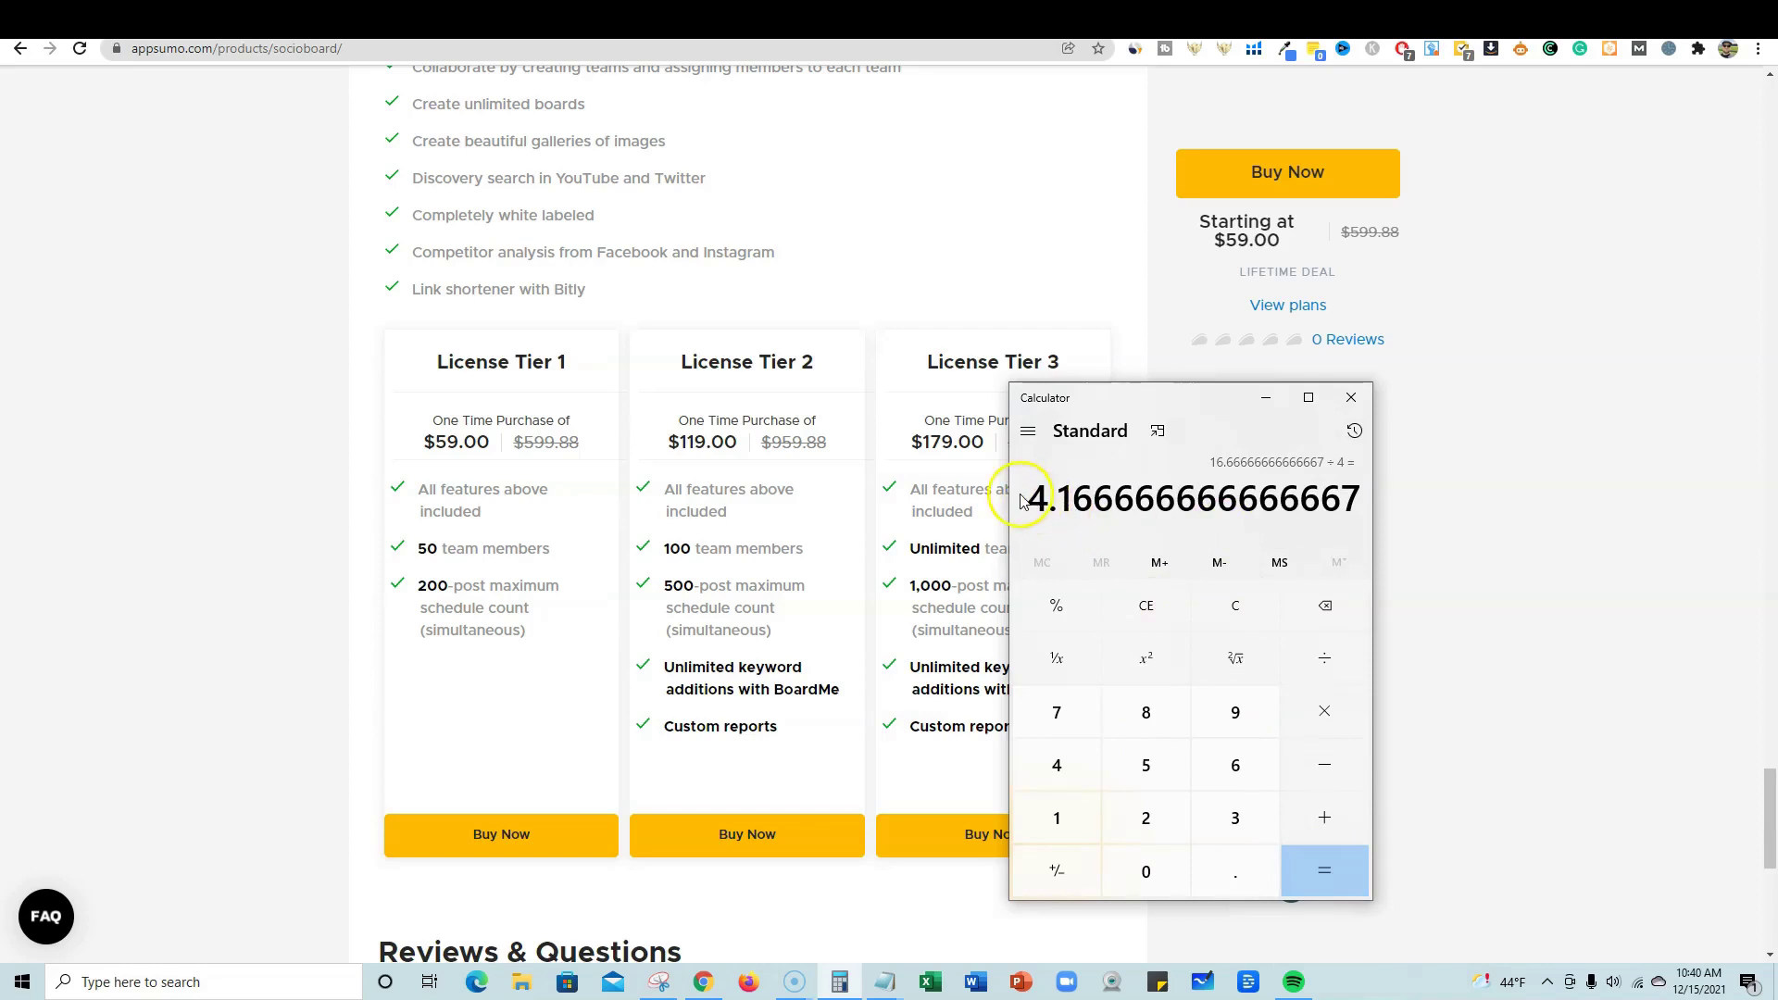
drag(1031, 500, 1320, 495)
Step: Minimize Calculator and highlight the Tier 2 500-post, Tier 3 1,000-post and Tier 1 200-post limits
click(1266, 397)
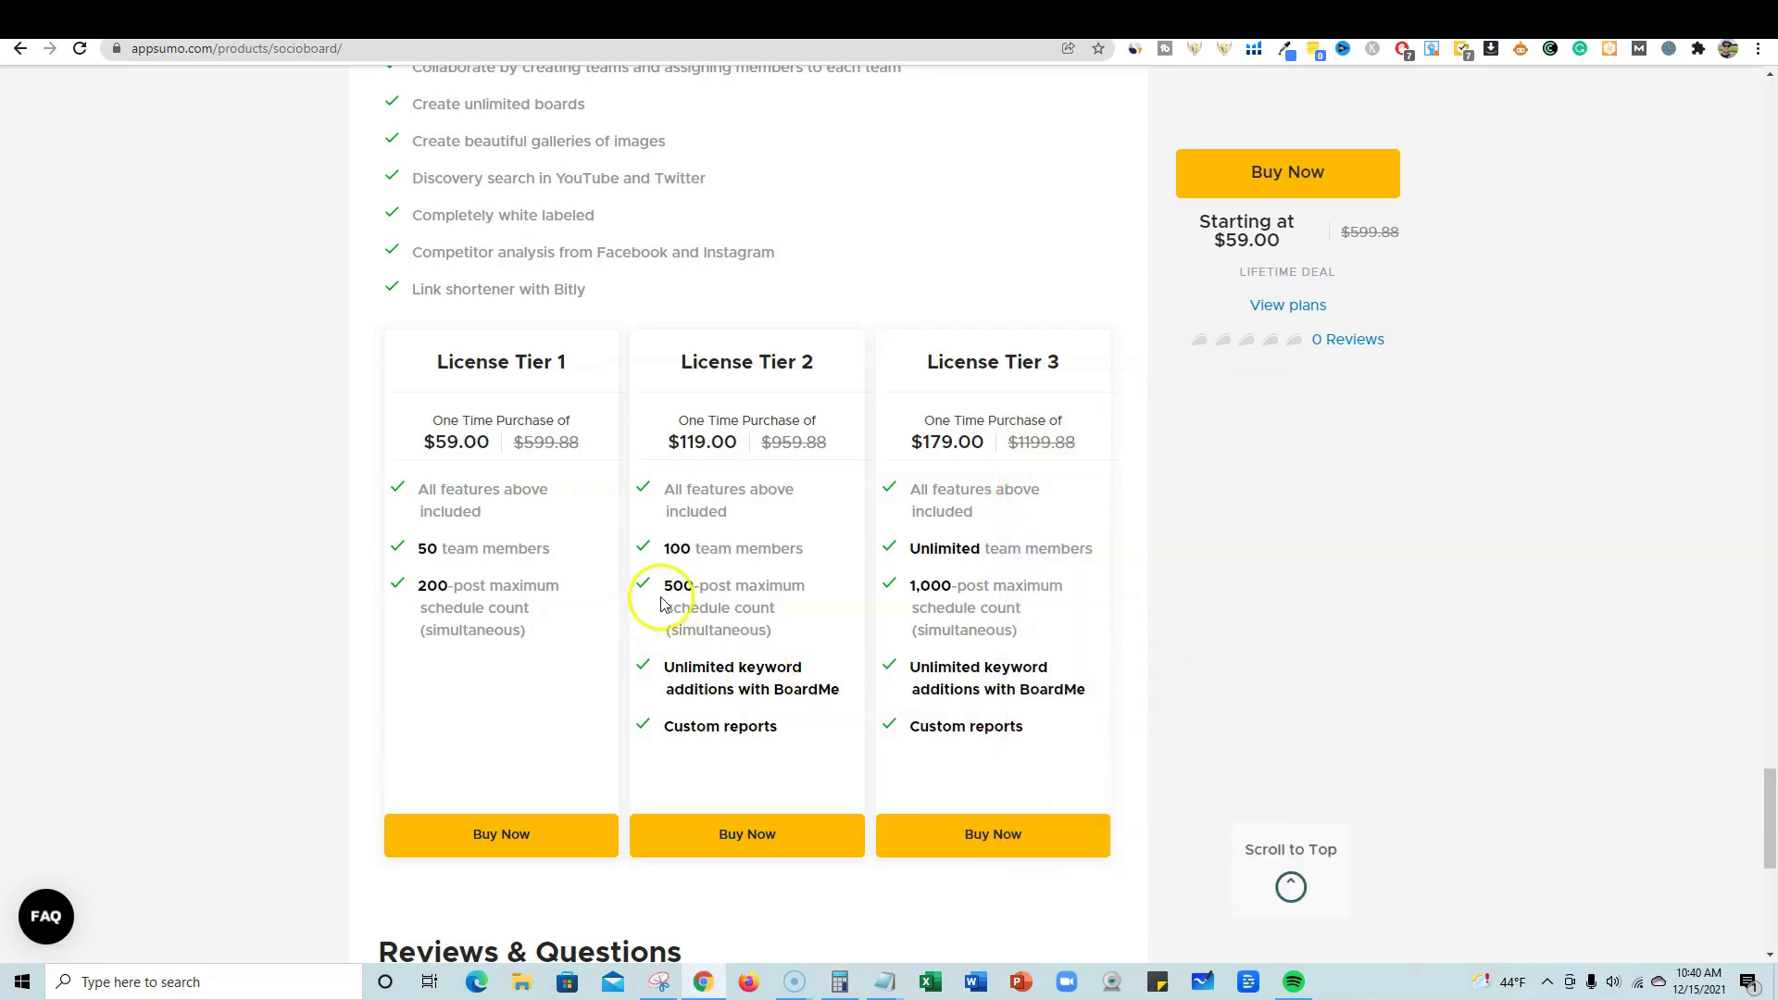
drag(664, 584, 790, 634)
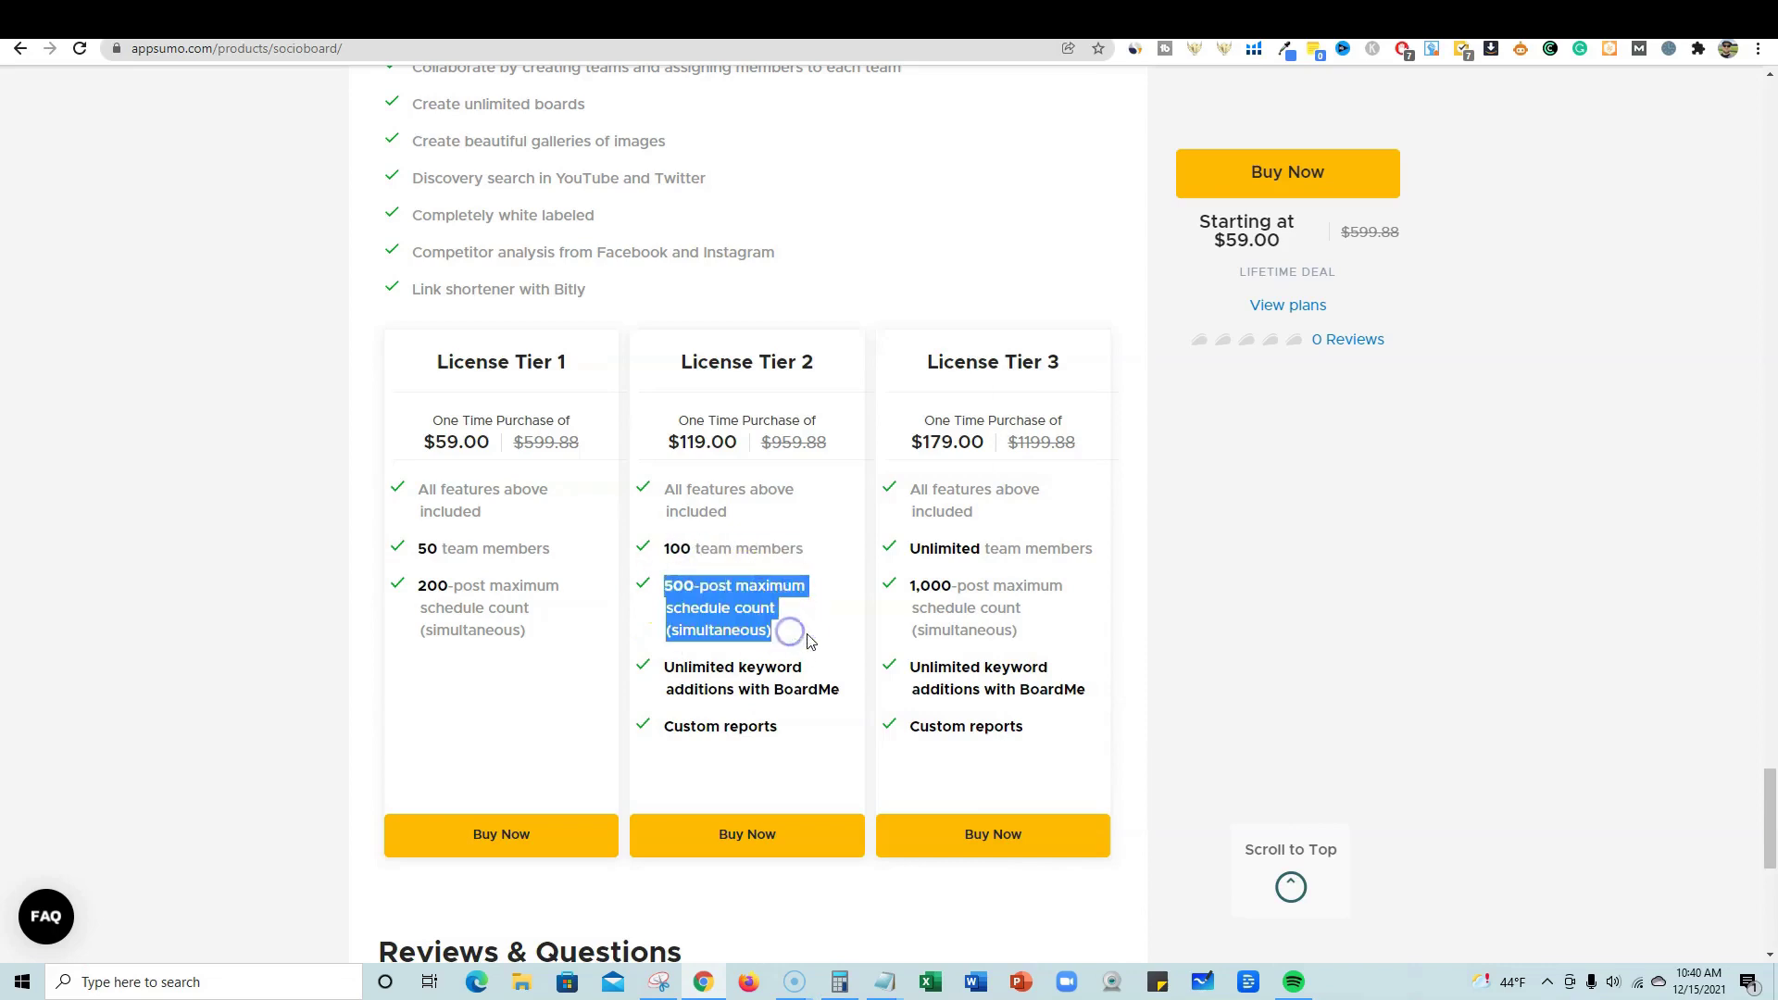
click(807, 637)
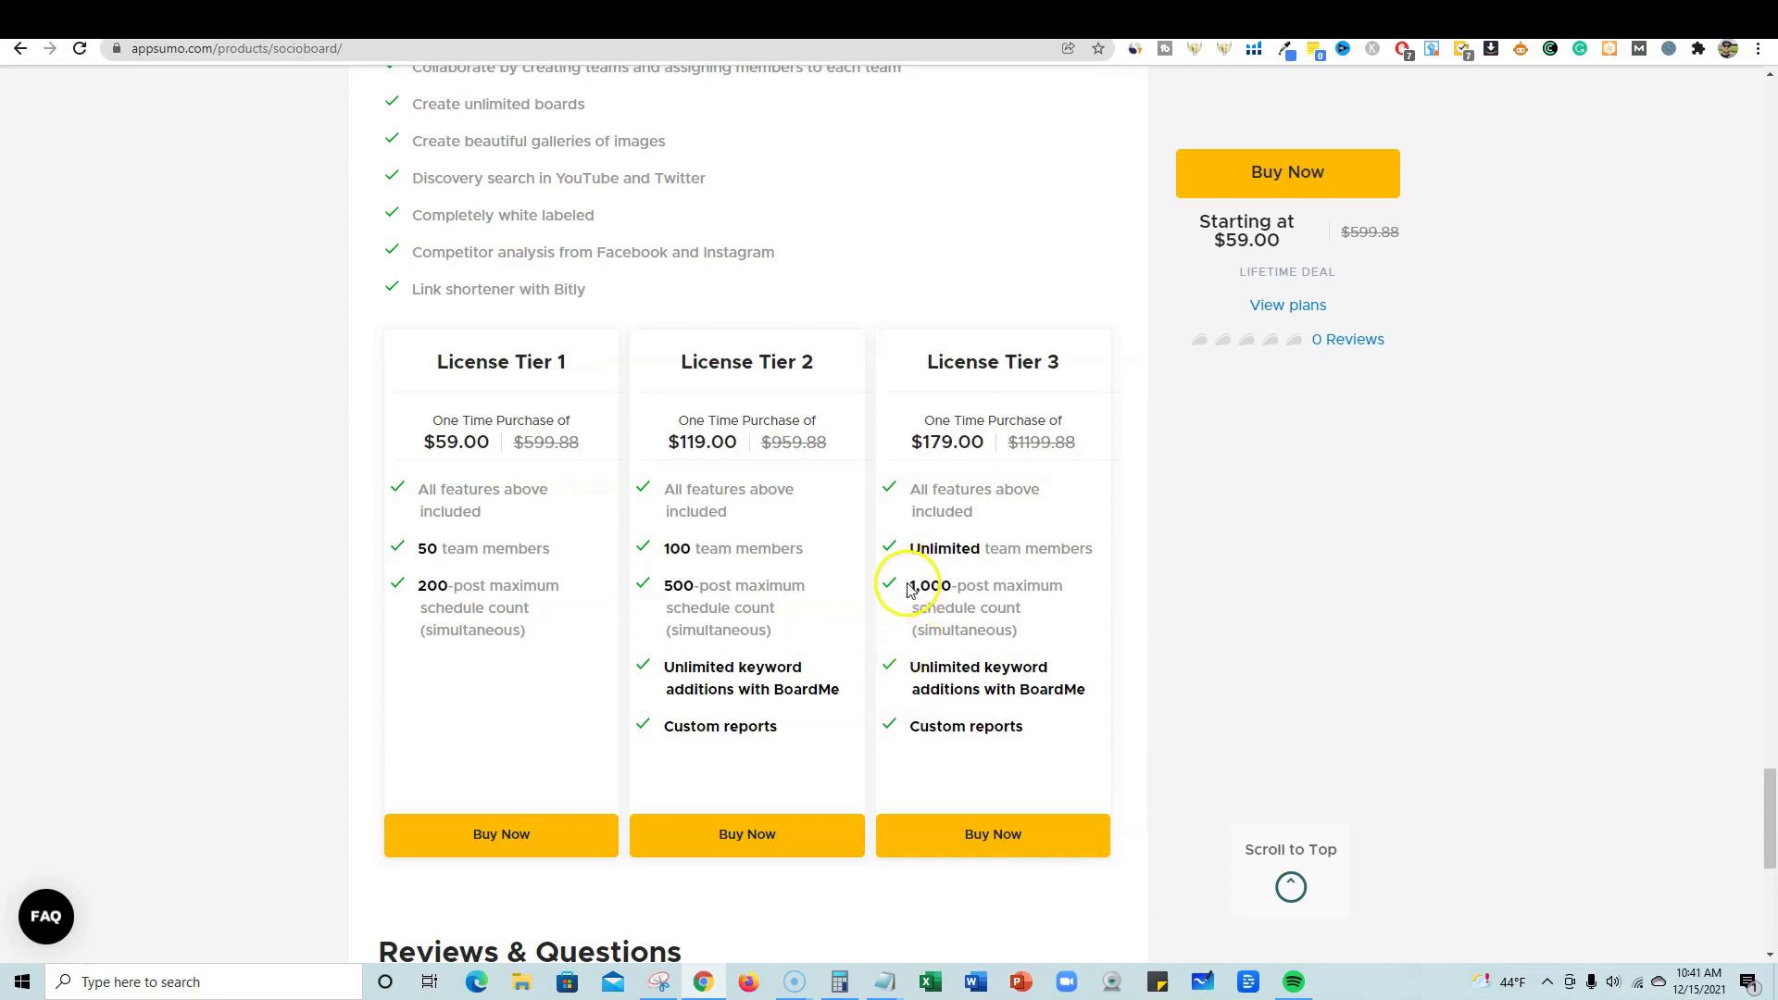
drag(908, 583, 973, 584)
click(1270, 587)
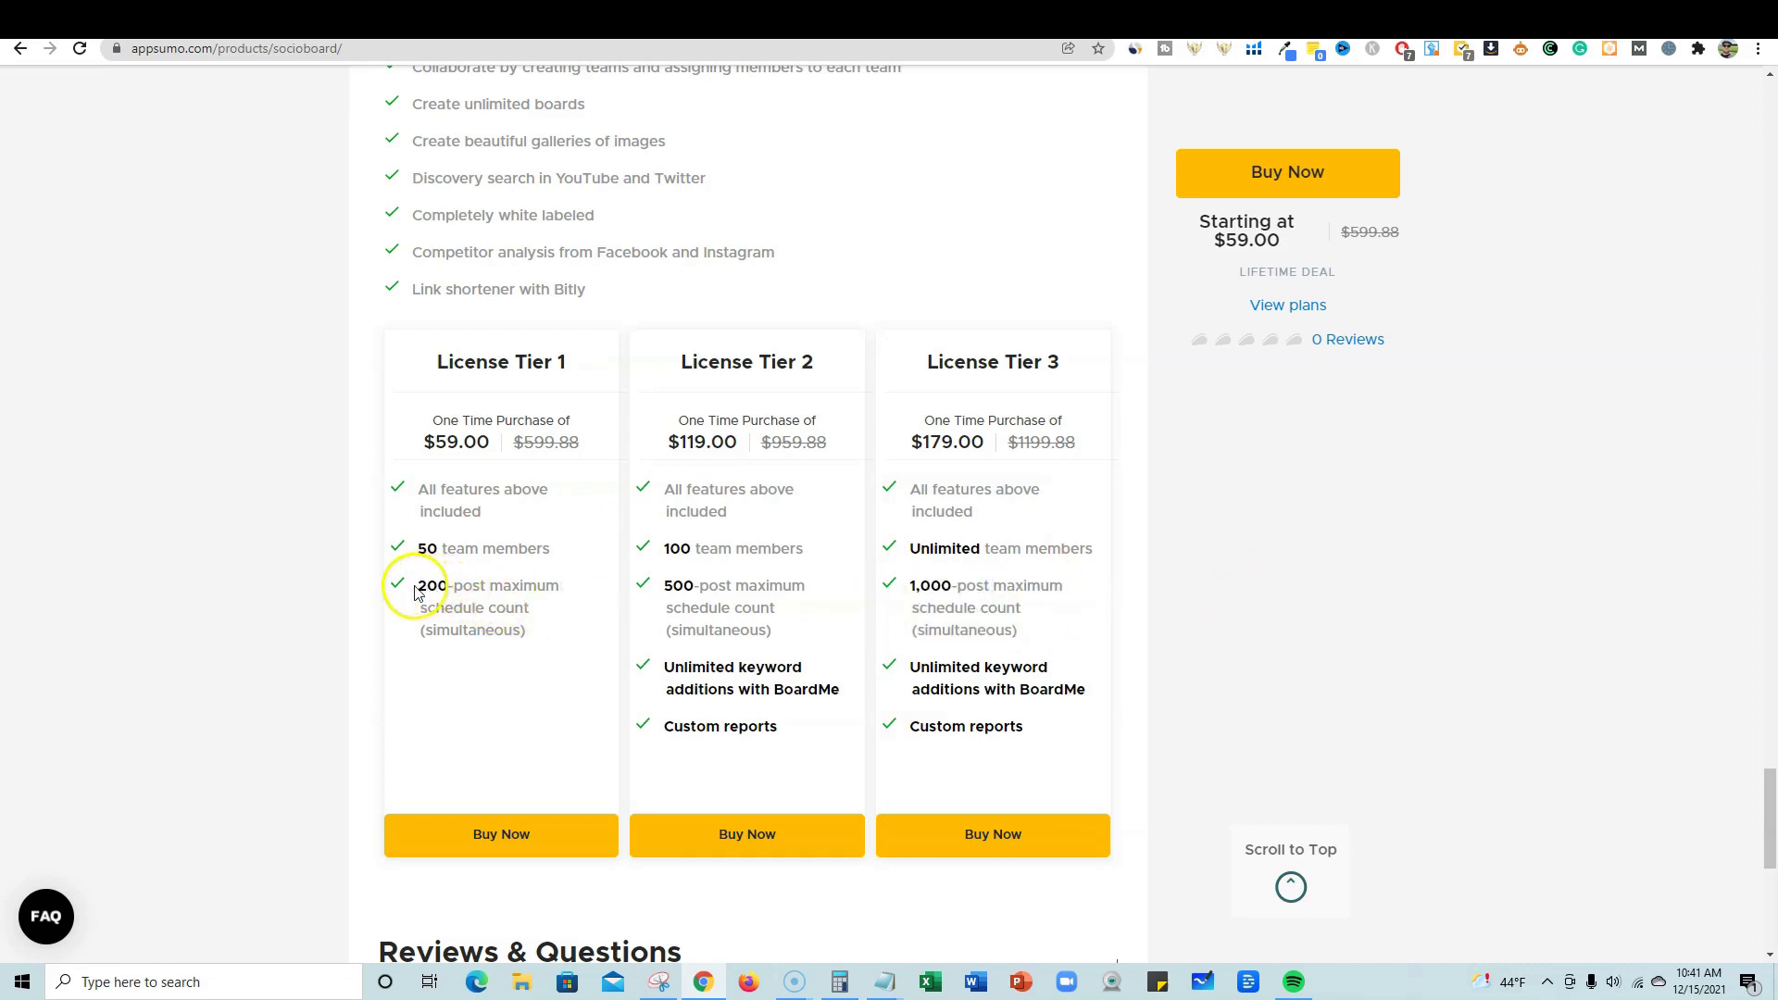
mouse_move(415, 591)
mouse_down()
mouse_move(520, 583)
mouse_move(555, 635)
mouse_move(418, 583)
mouse_up()
drag(423, 583, 536, 635)
click(538, 641)
Step: Scroll back up to the SocioBoard title at the top of the deal page
scroll(583, 738, down, 1)
scroll(580, 738, up, 6)
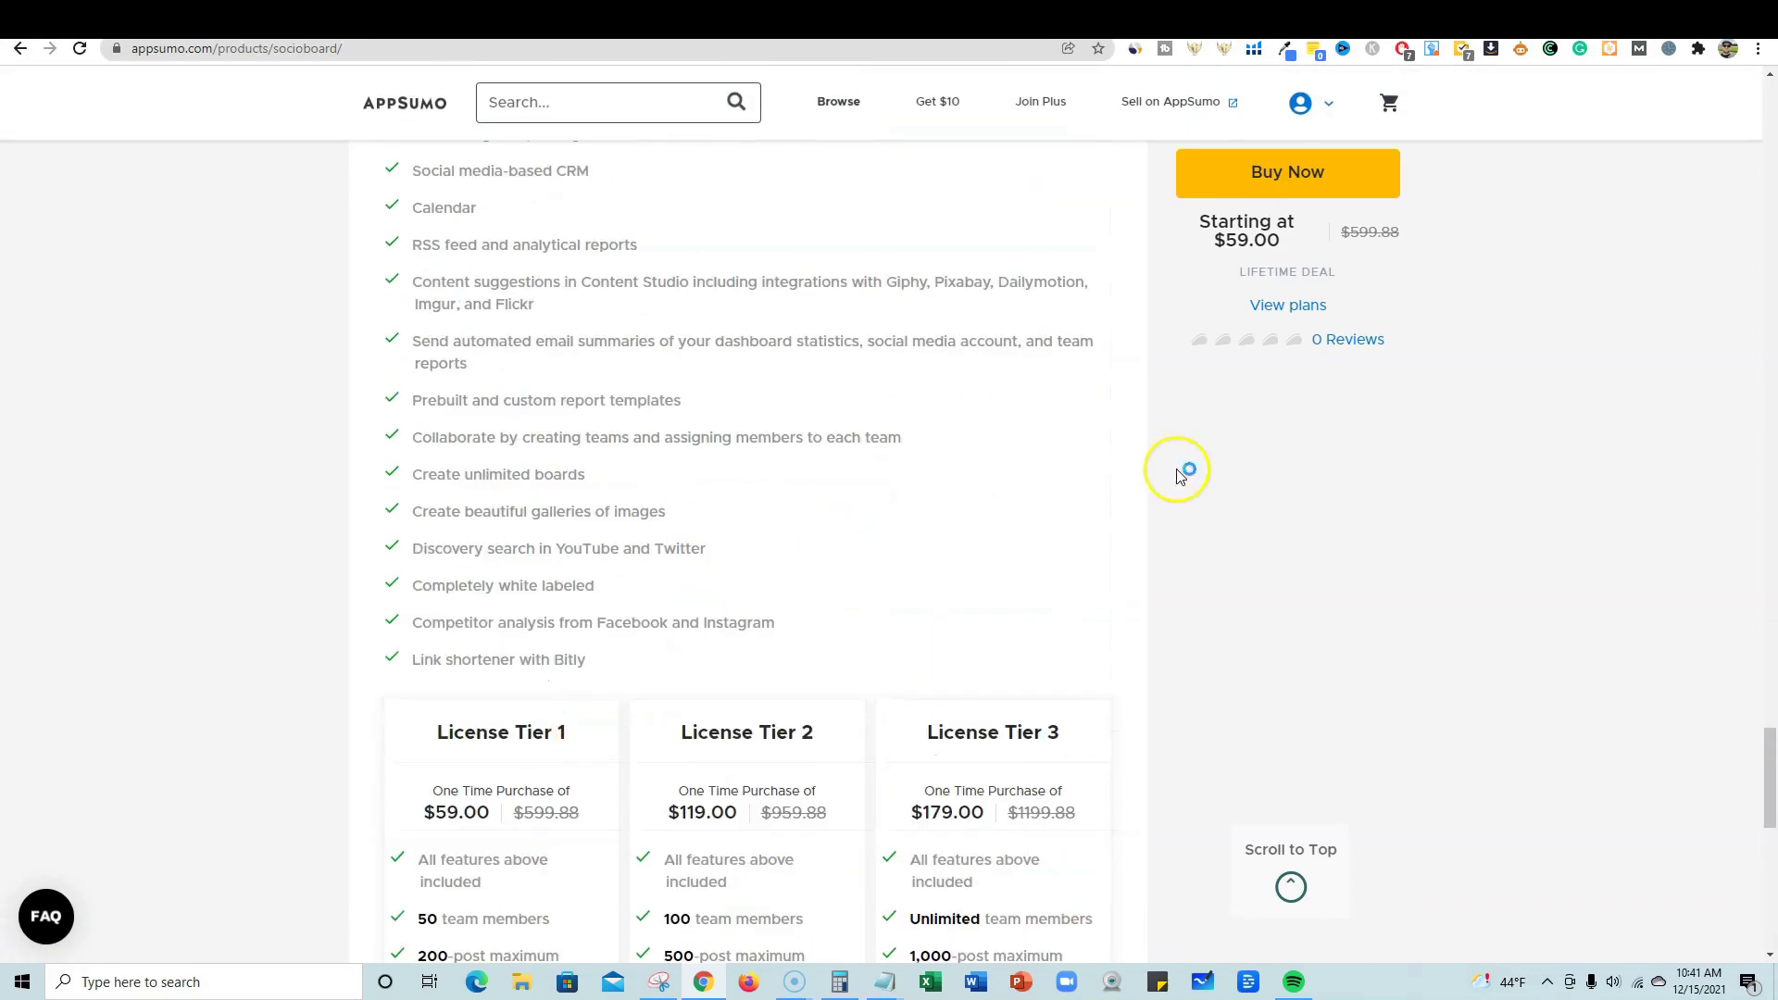
scroll(1024, 574, up, 20)
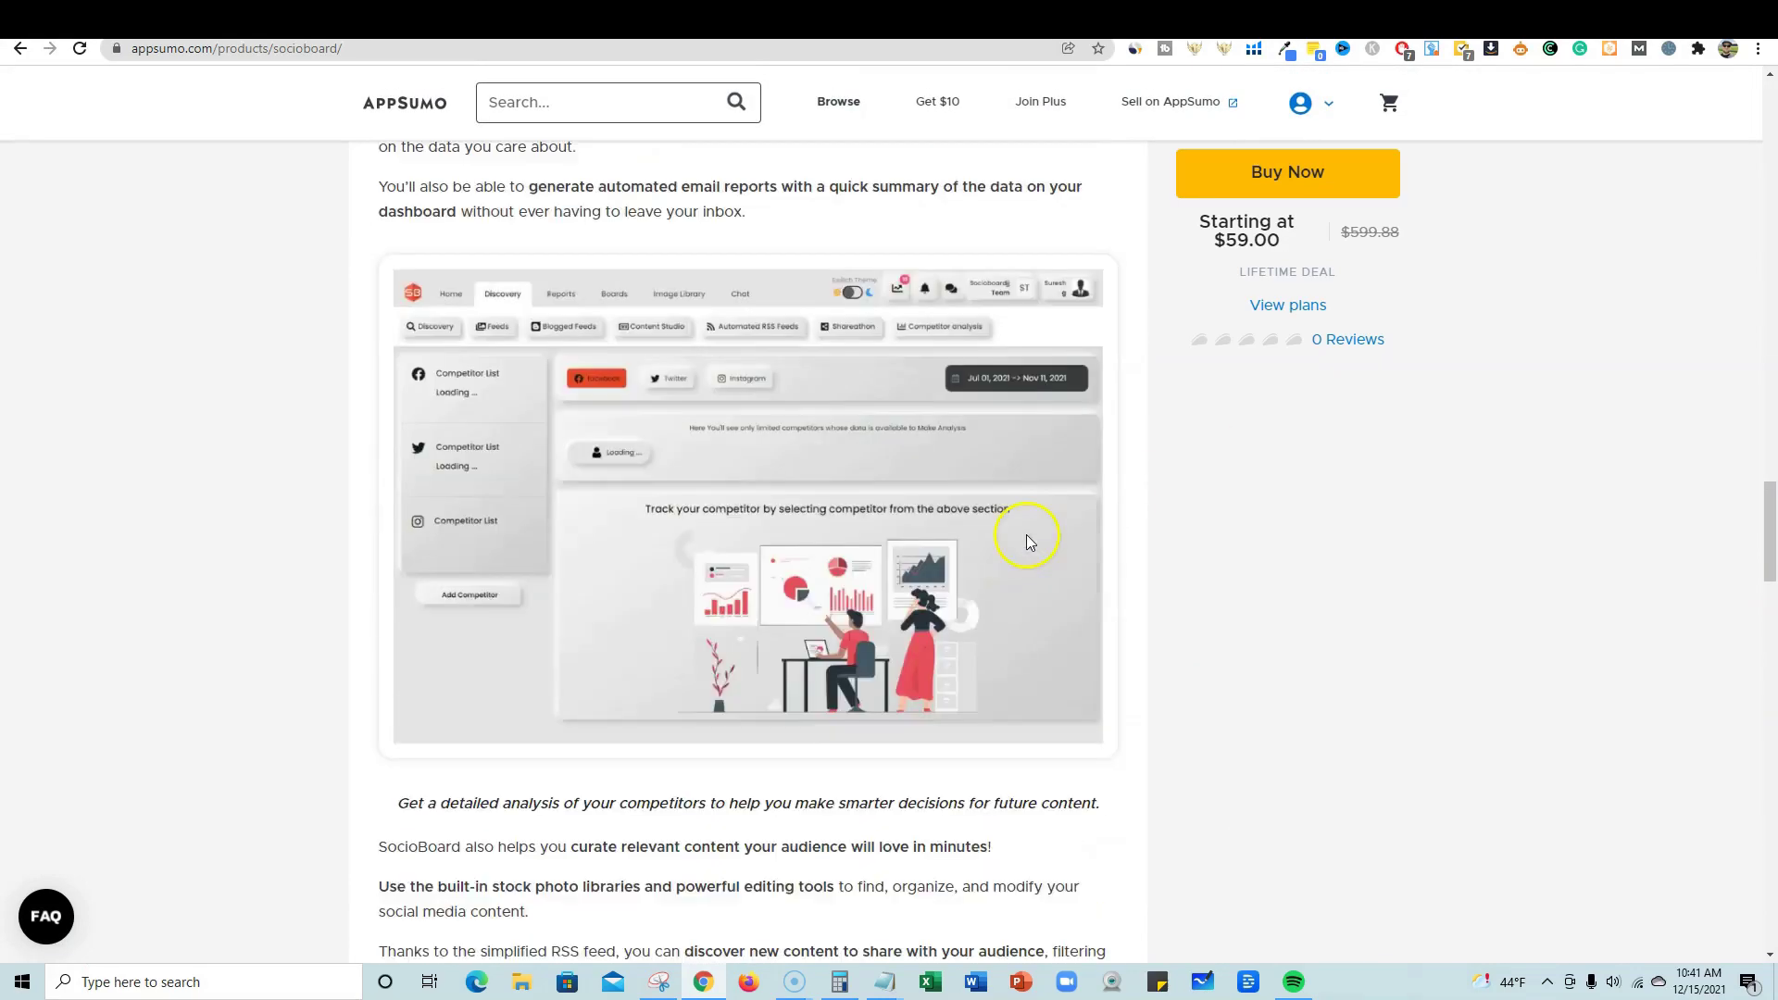
scroll(1755, 380, up, 20)
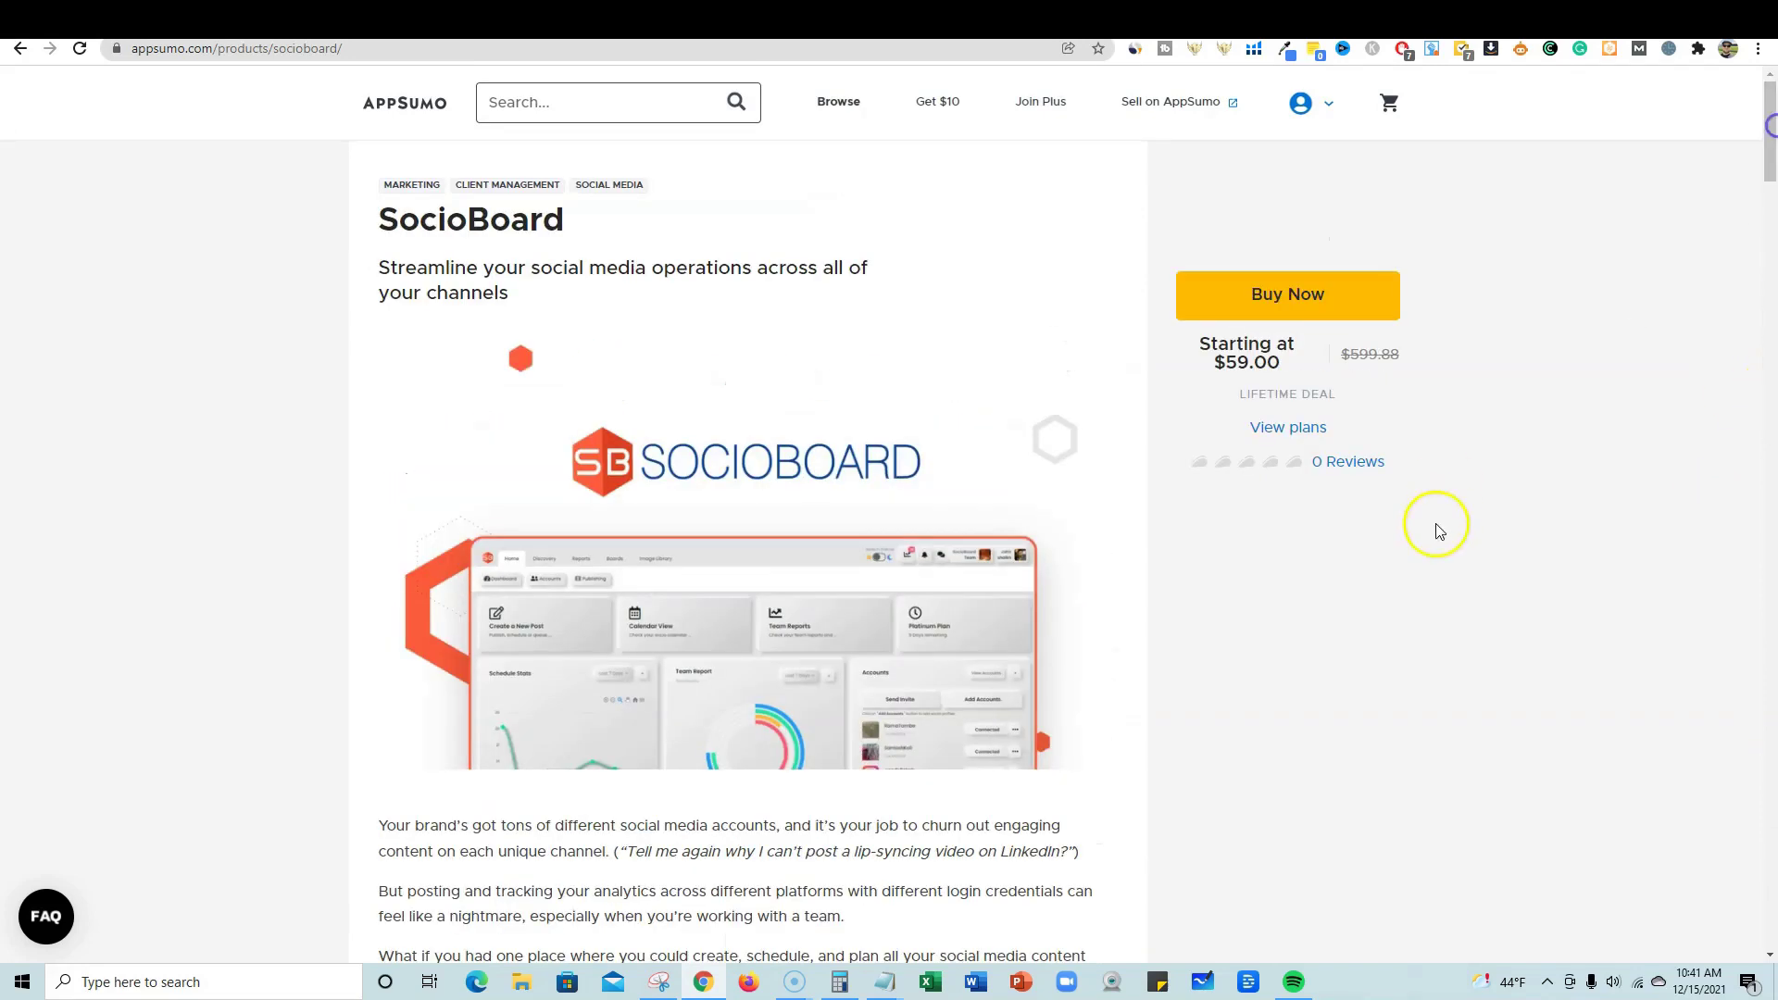
Step: Go to SocioBoard's Home dashboard and turn on the dark theme
click(1257, 20)
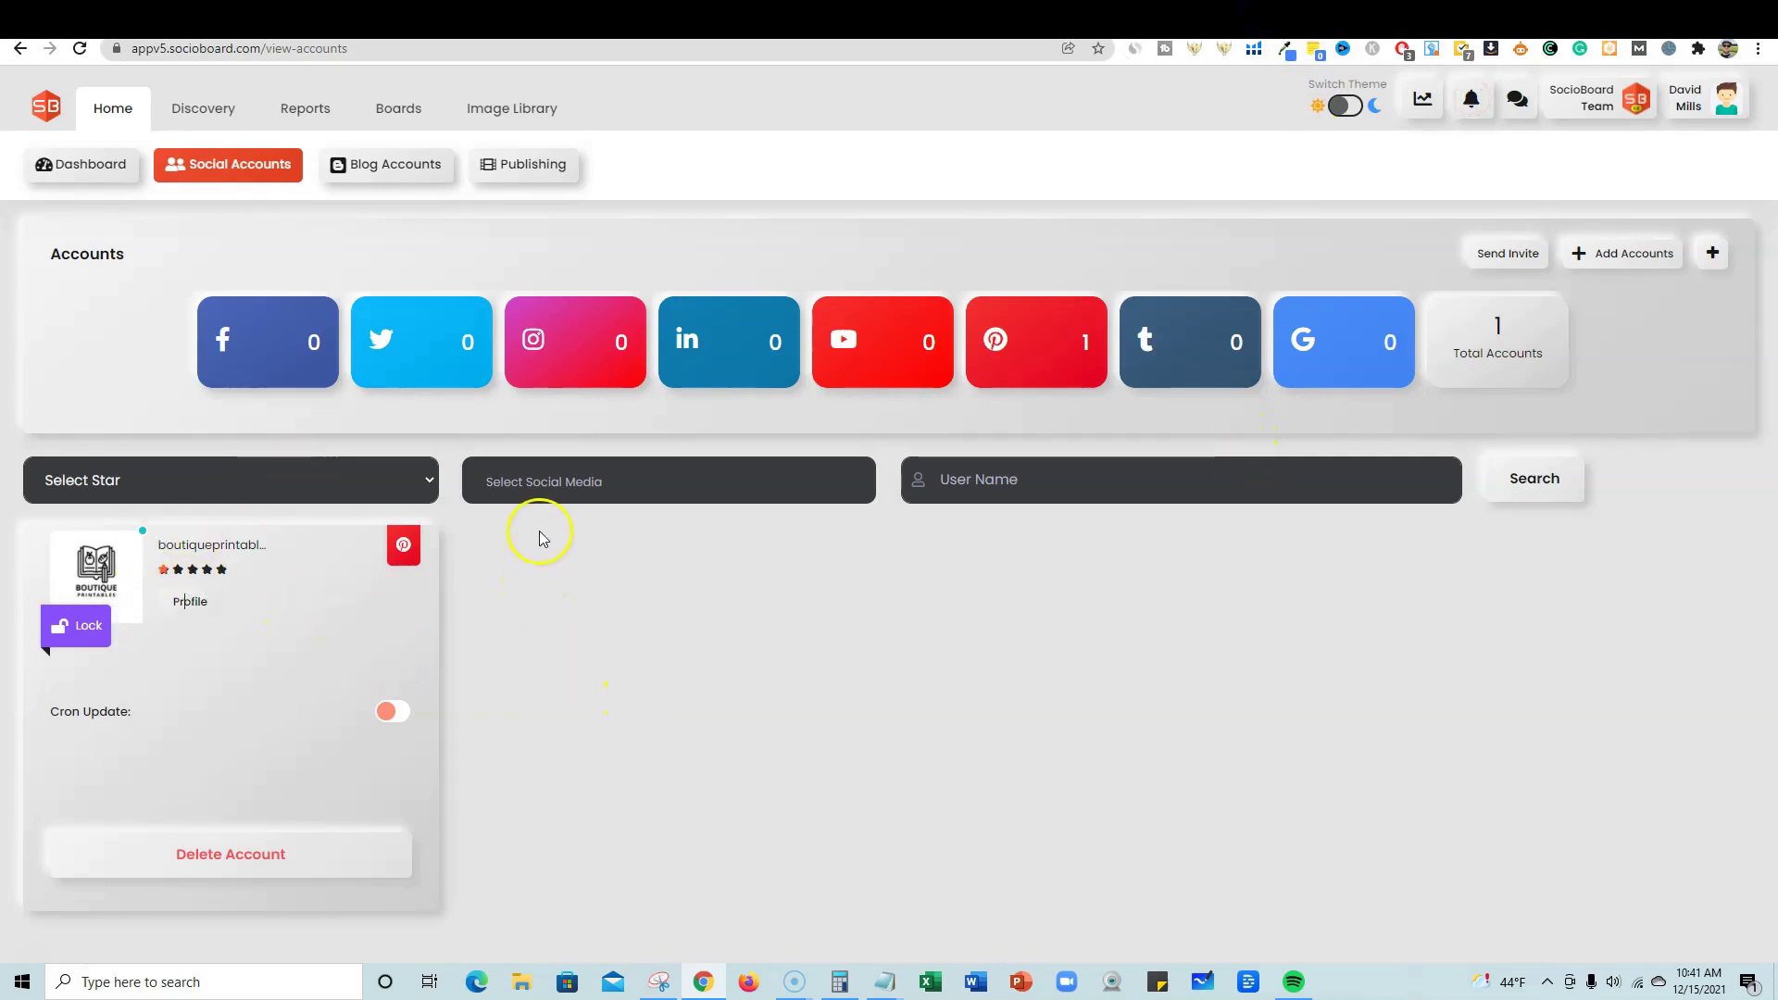
click(127, 118)
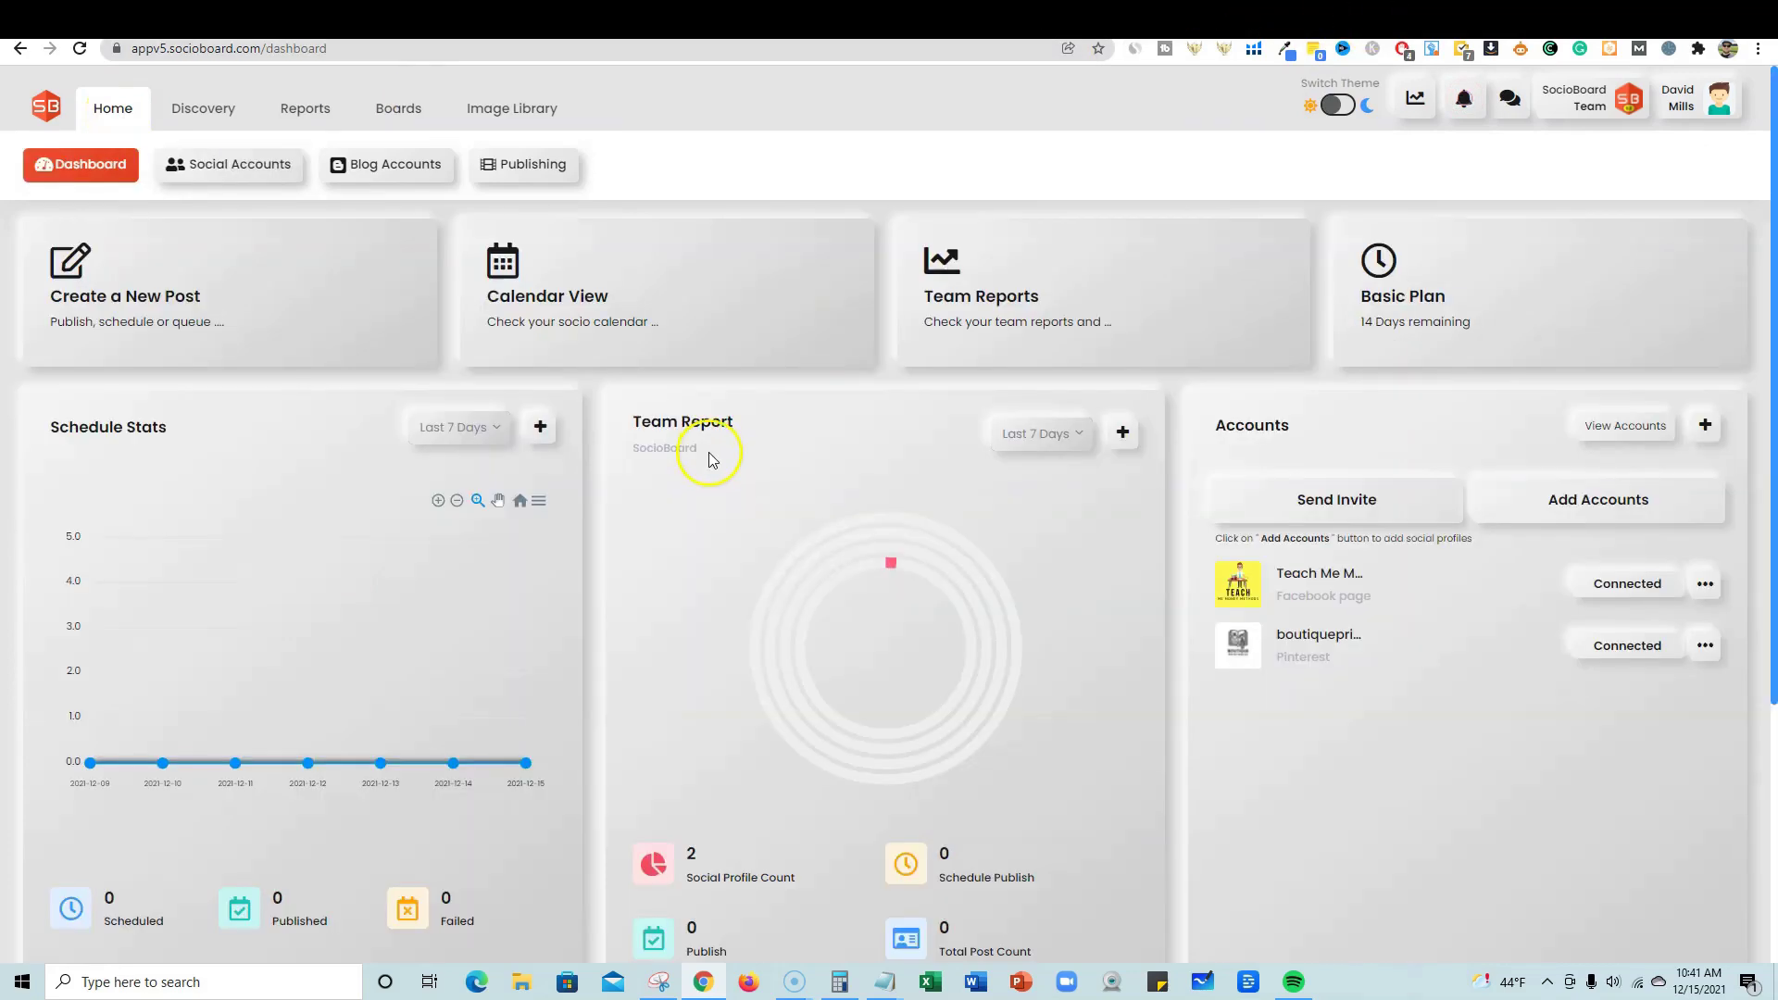
click(119, 167)
click(1337, 105)
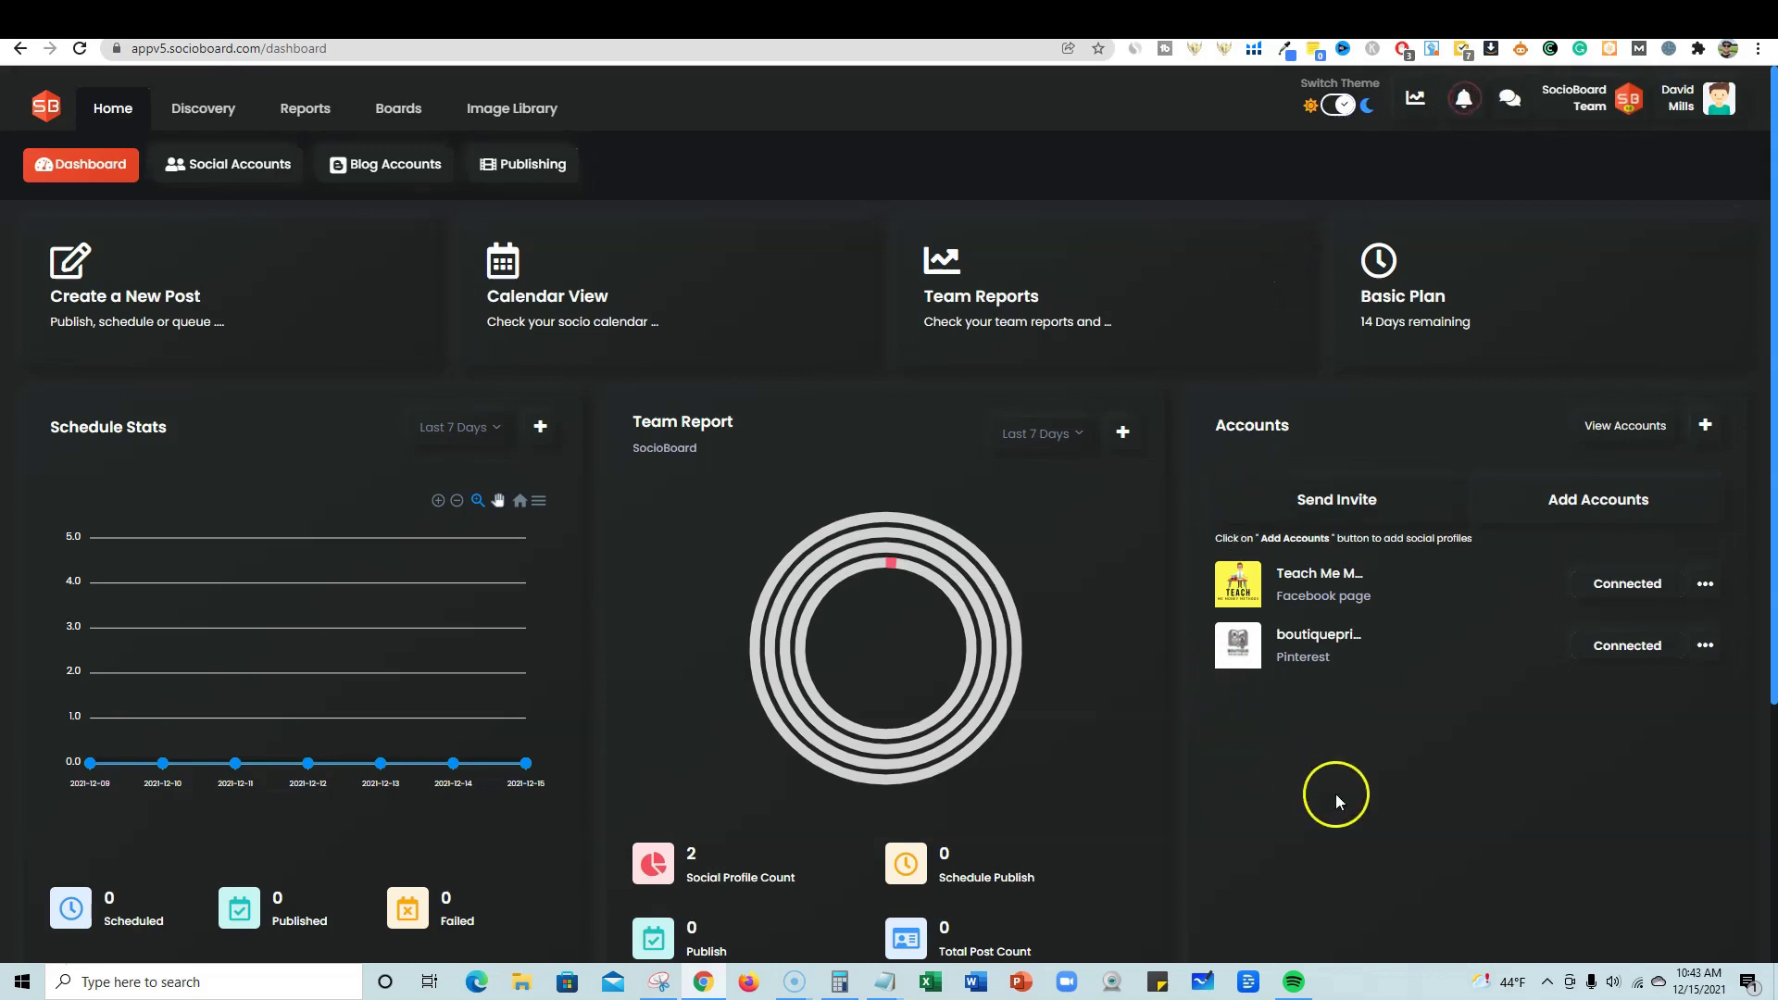
Step: Switch the dashboard back to the light theme and bring up the Social Accounts options
scroll(1335, 793, down, 1)
scroll(1335, 794, up, 1)
click(1337, 105)
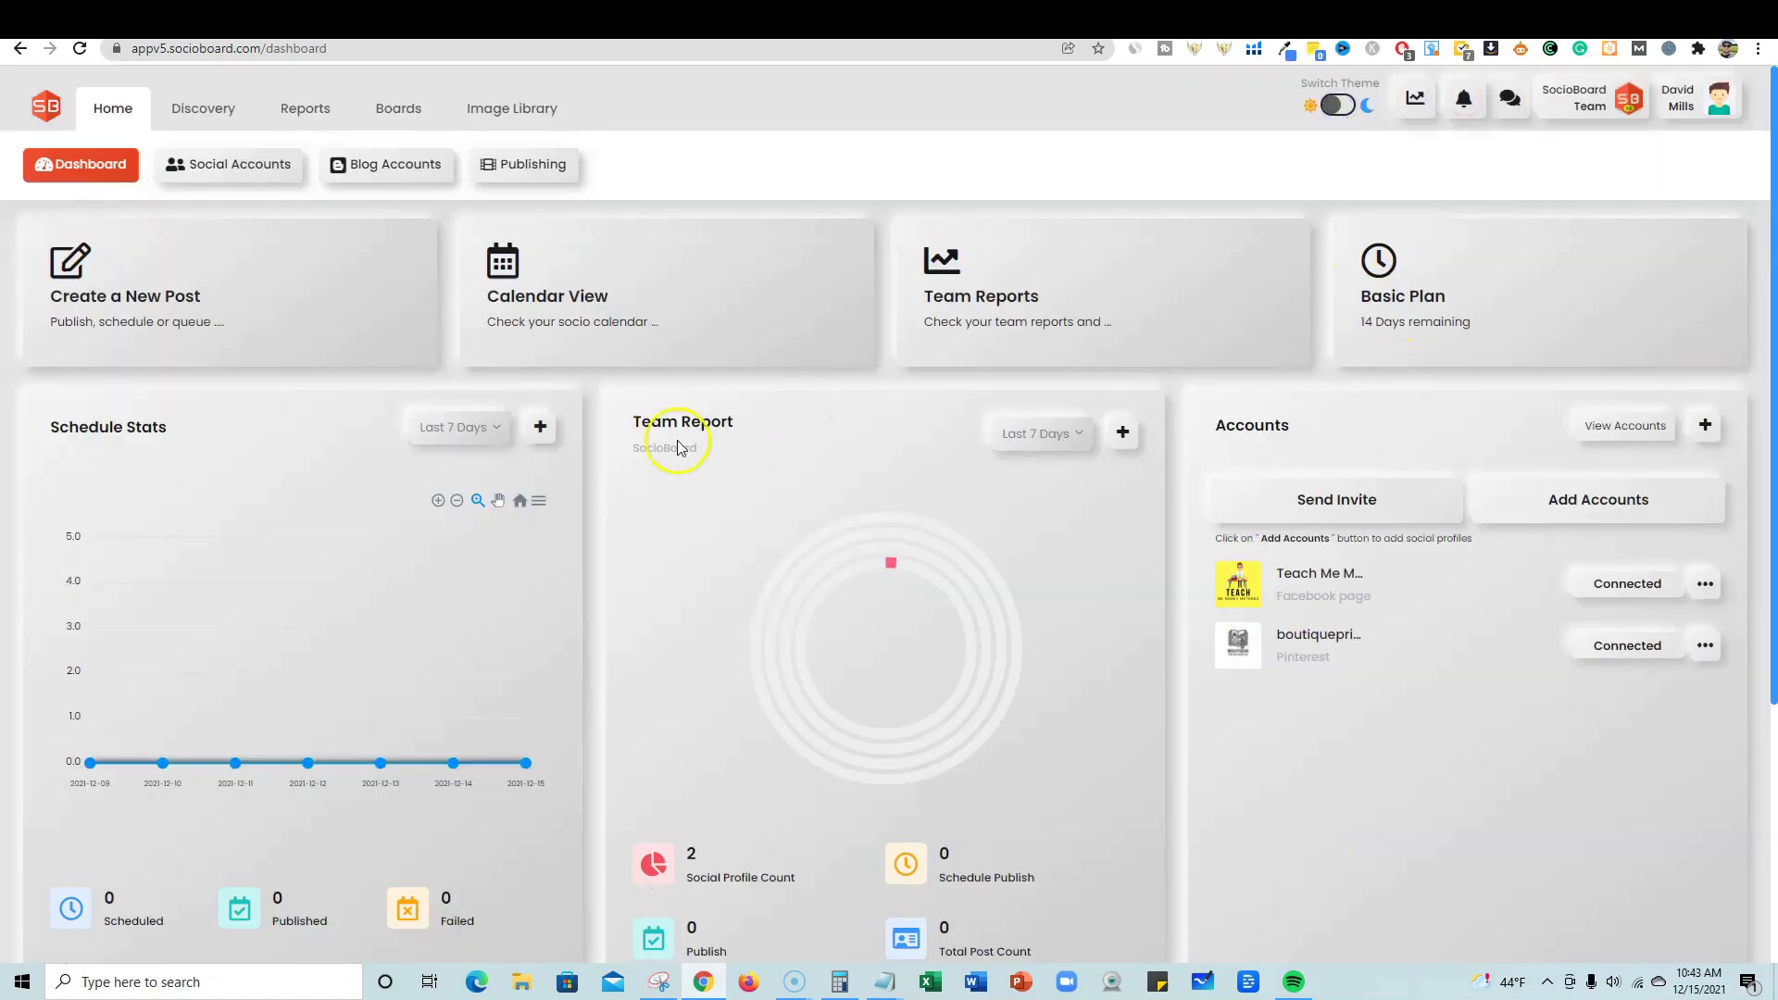
scroll(370, 491, down, 3)
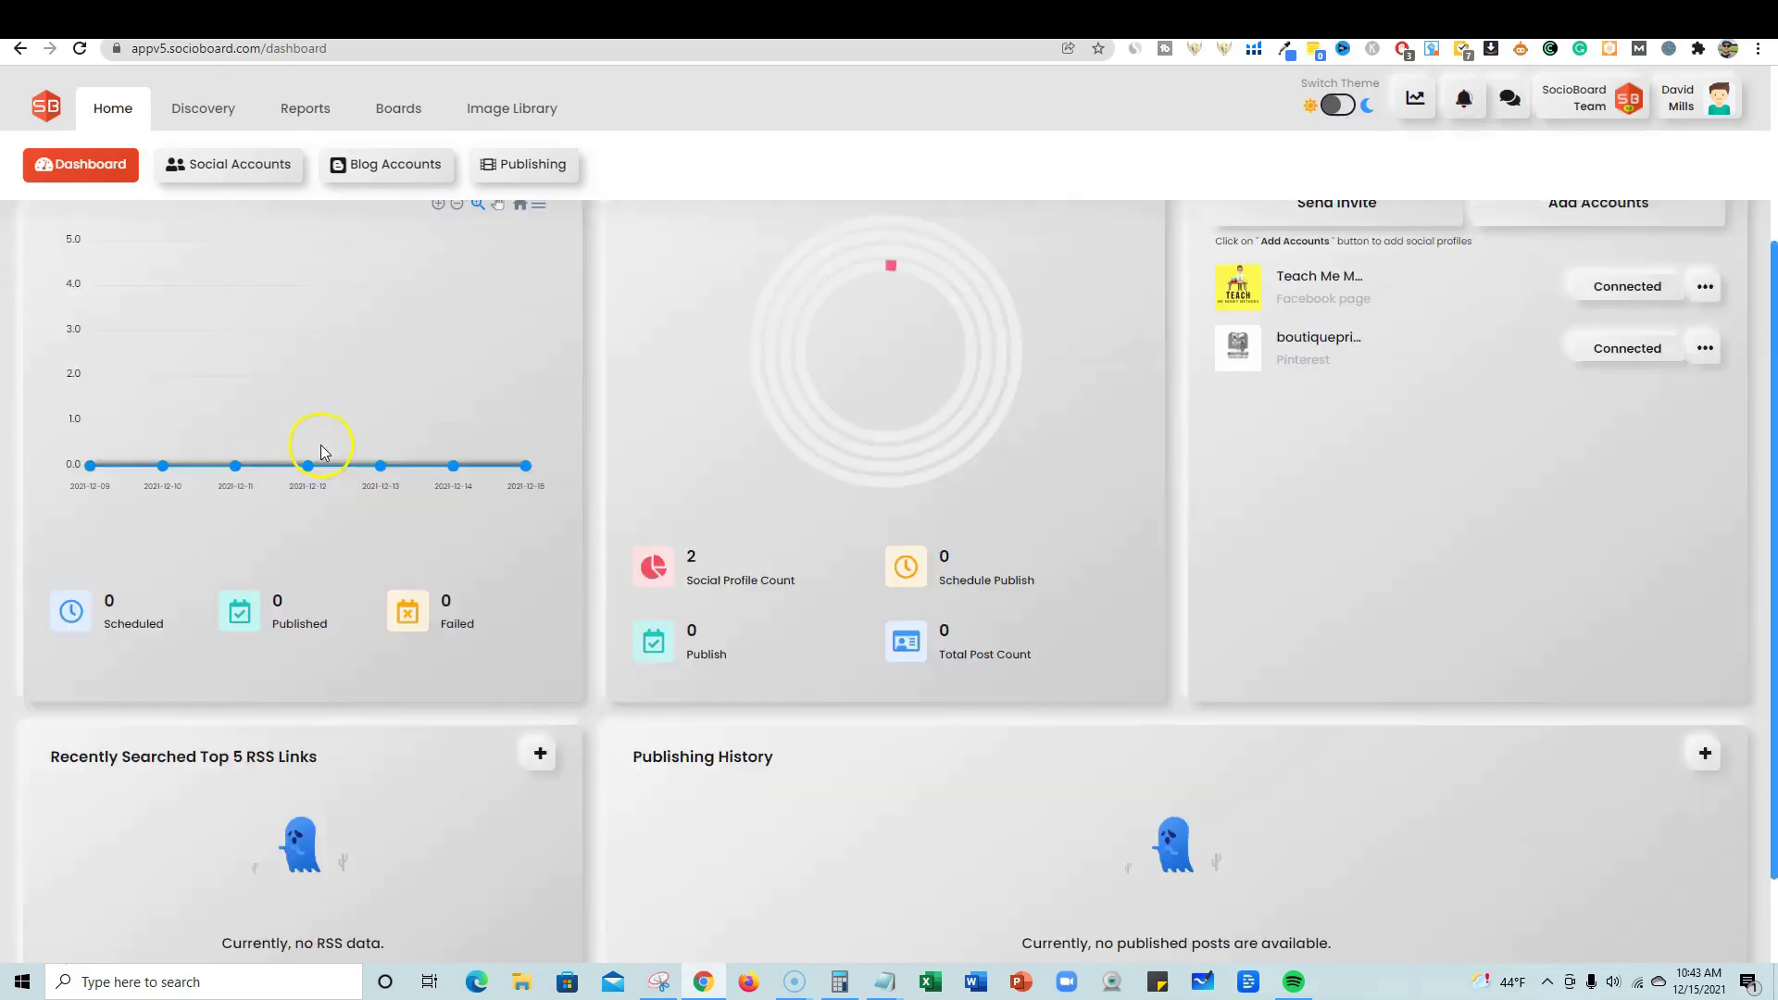
scroll(318, 444, up, 3)
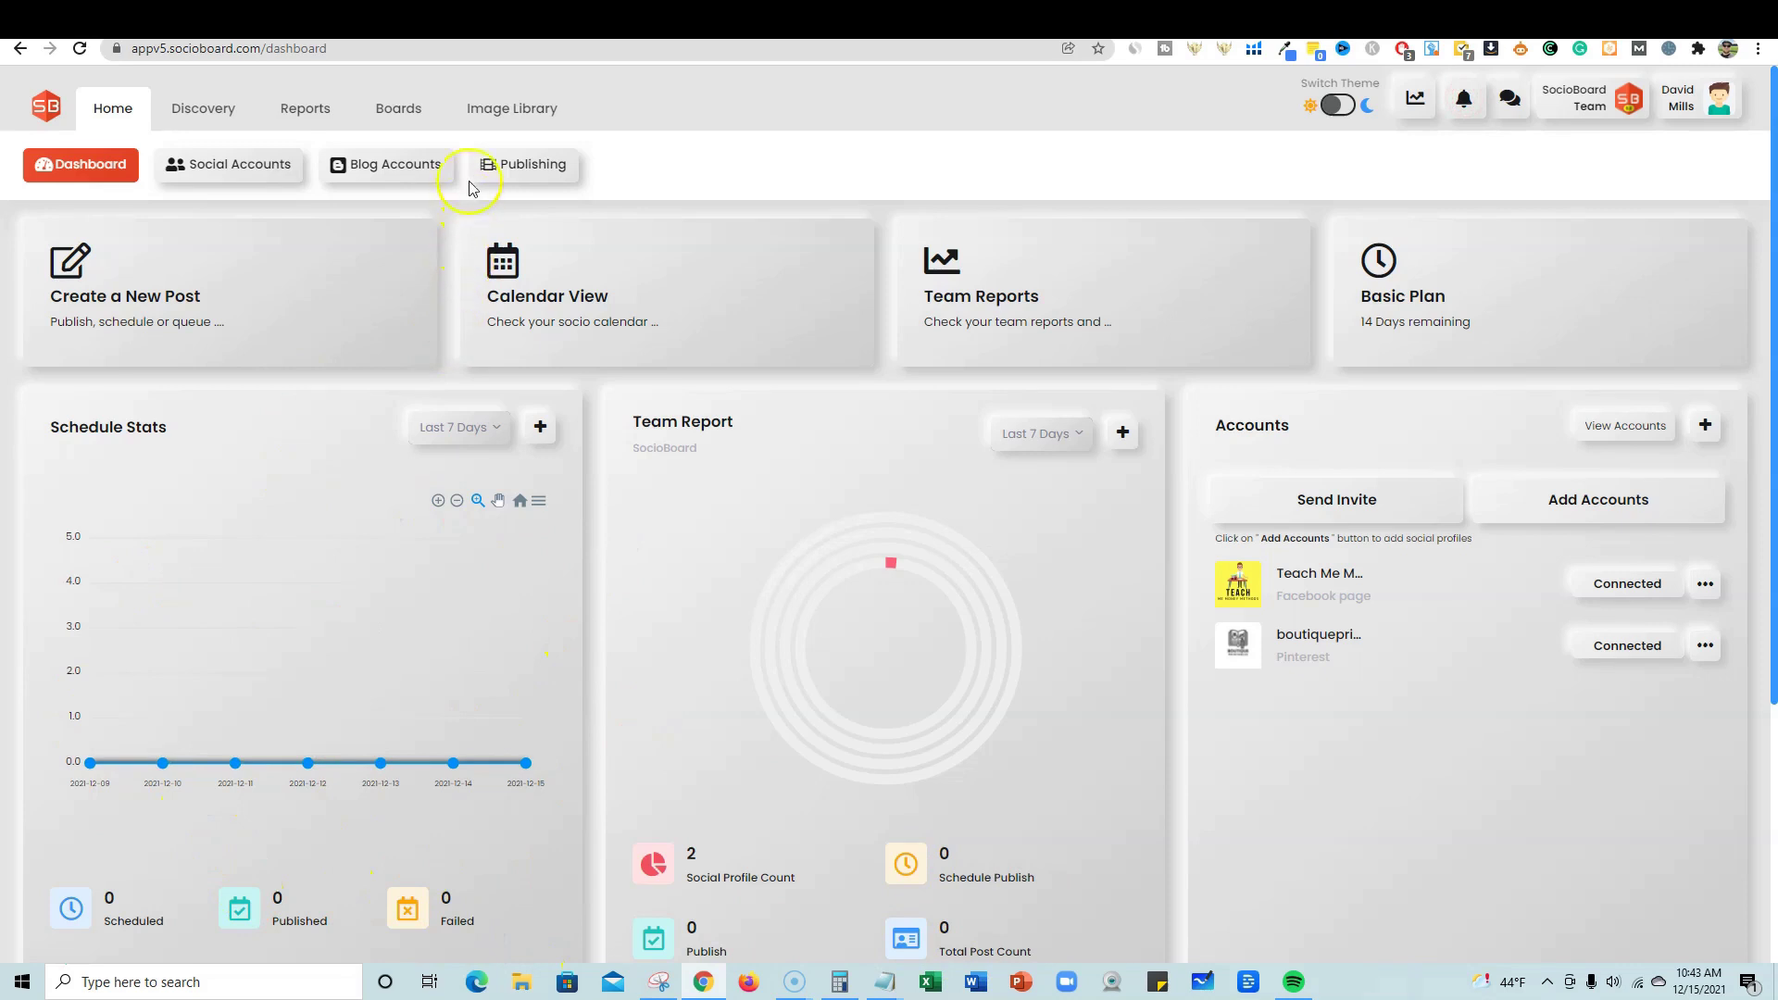
click(239, 164)
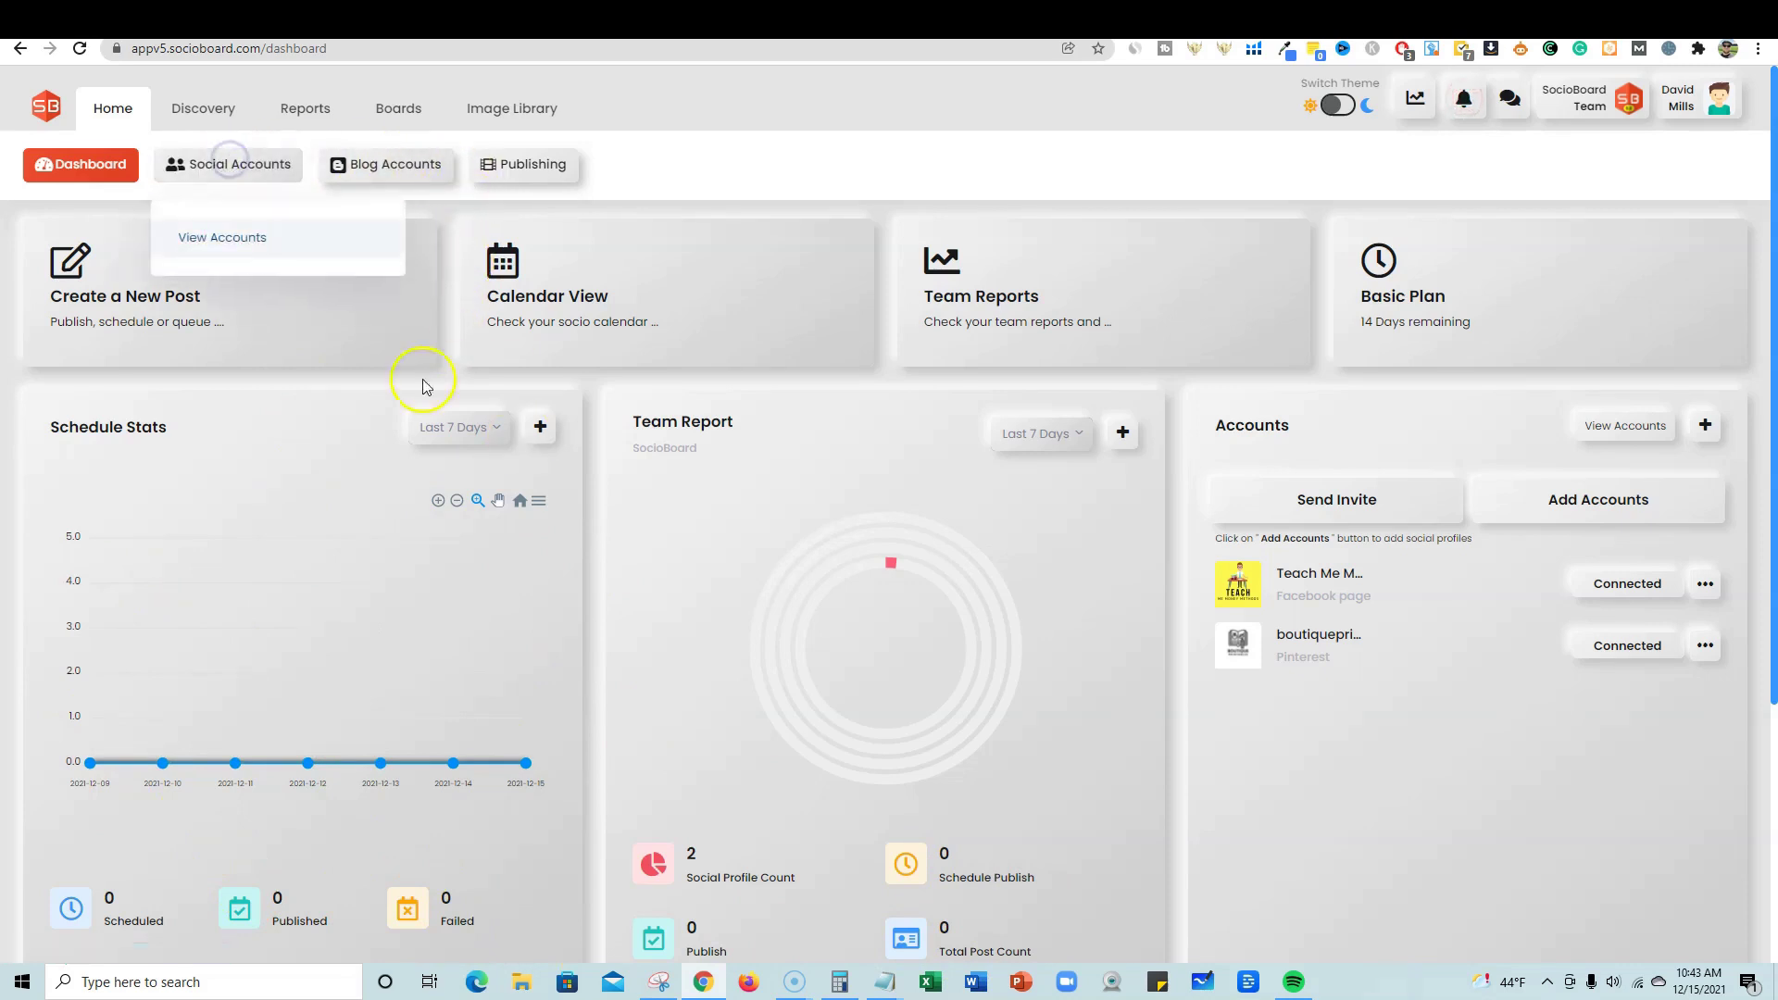
click(244, 233)
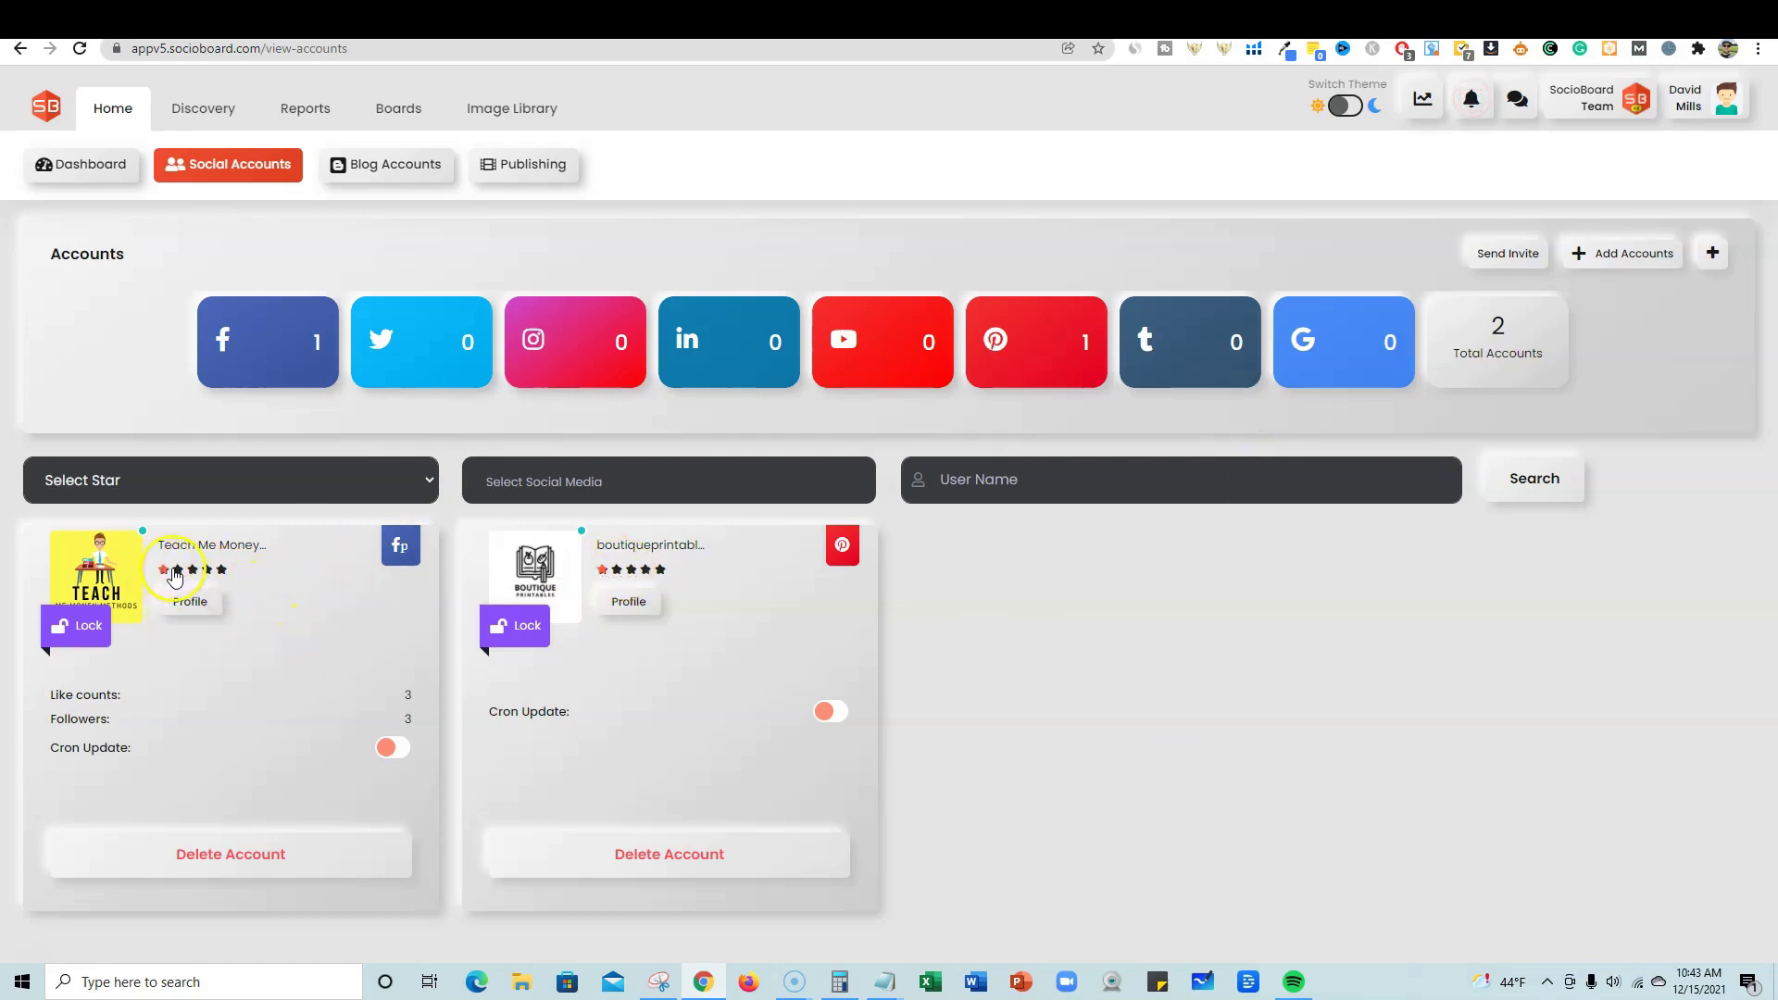
click(422, 481)
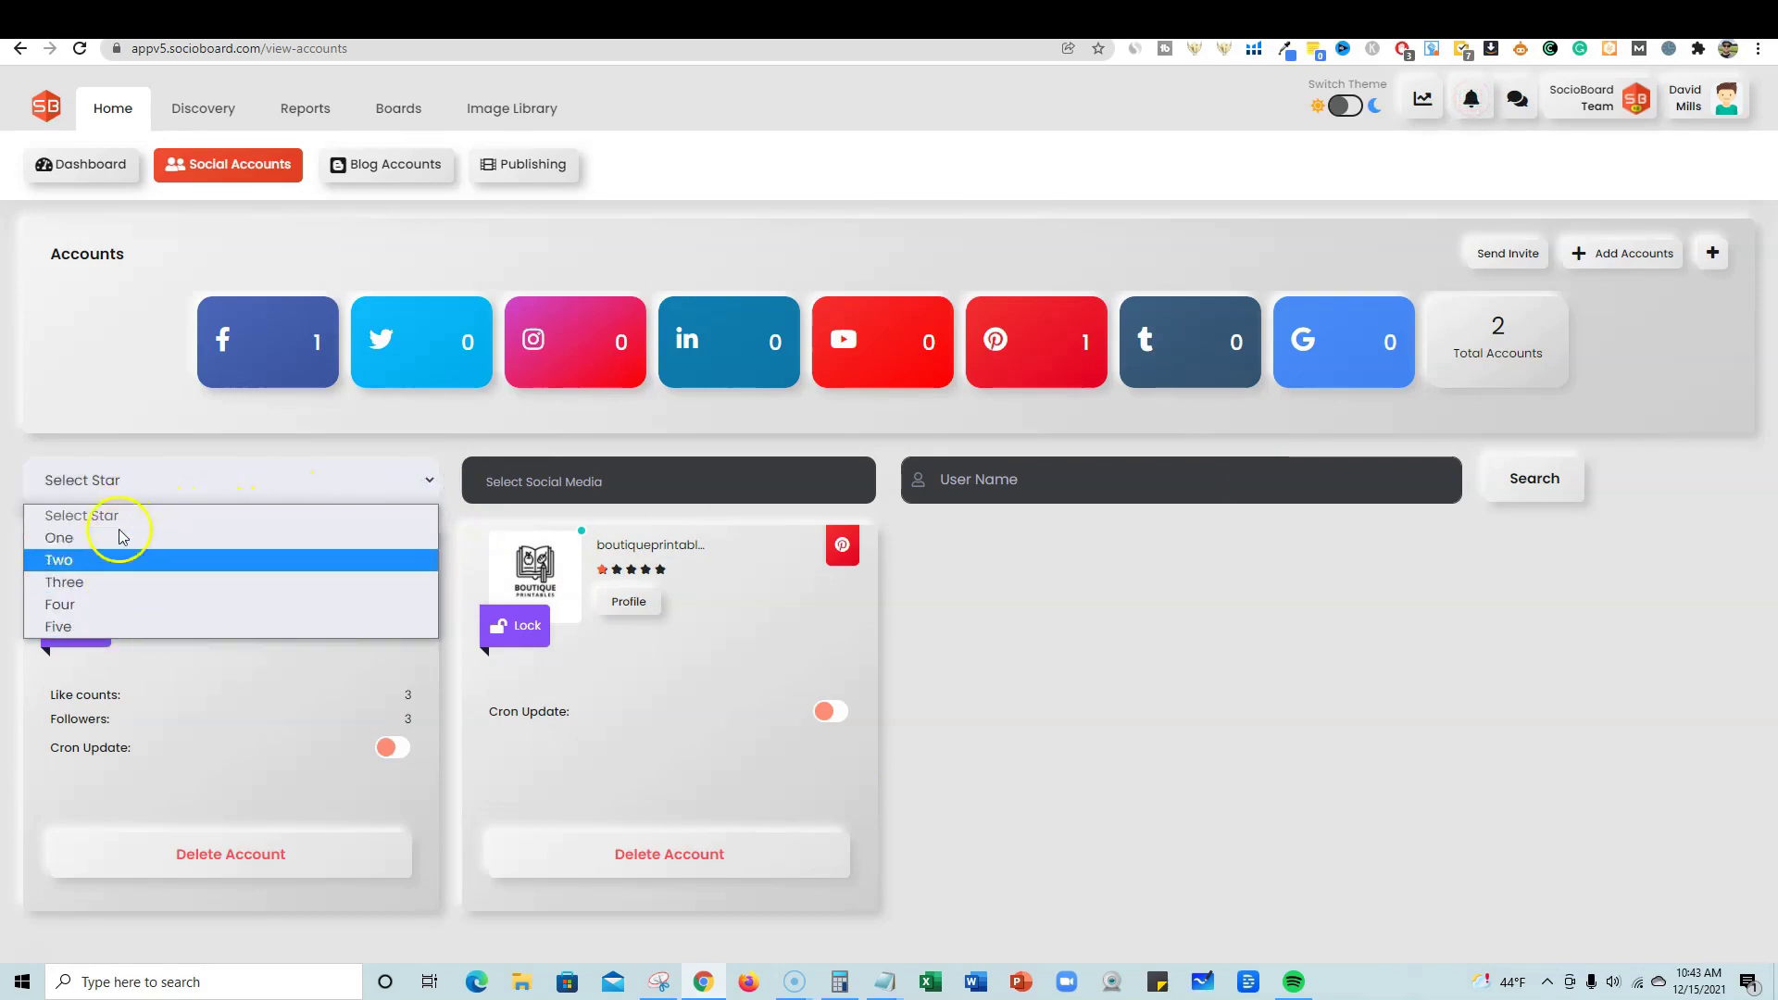
click(1106, 566)
click(635, 481)
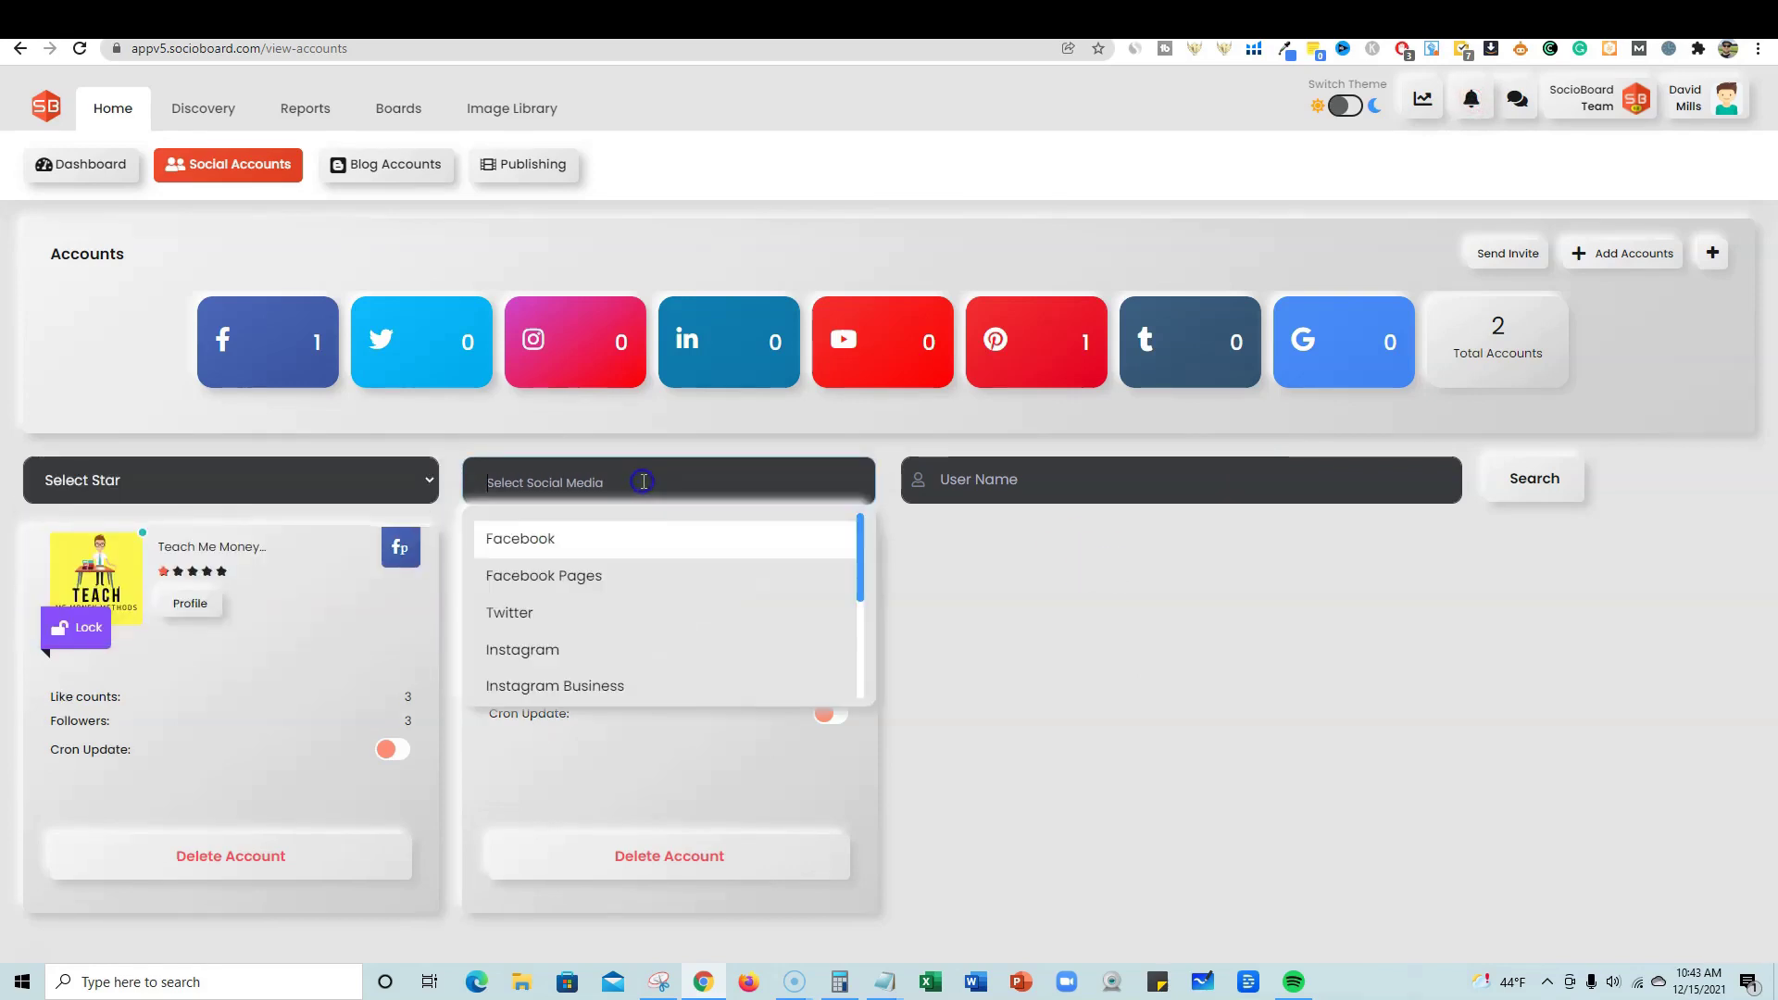
click(1018, 589)
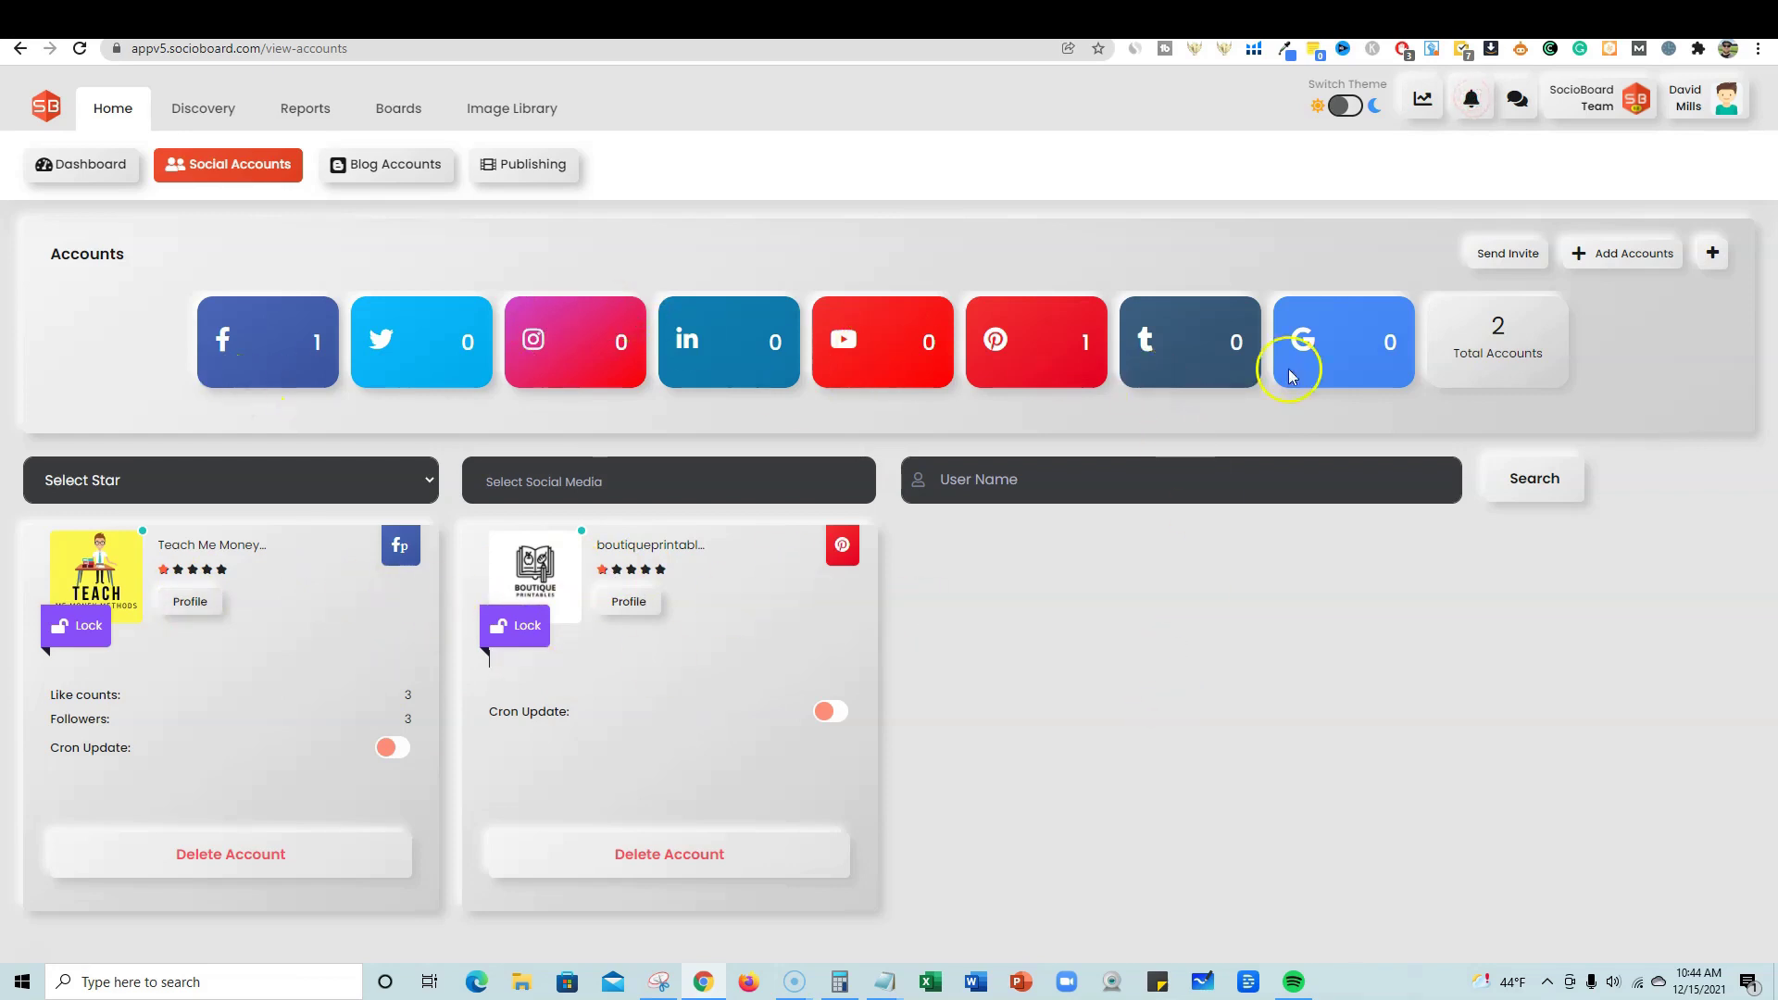
click(1643, 259)
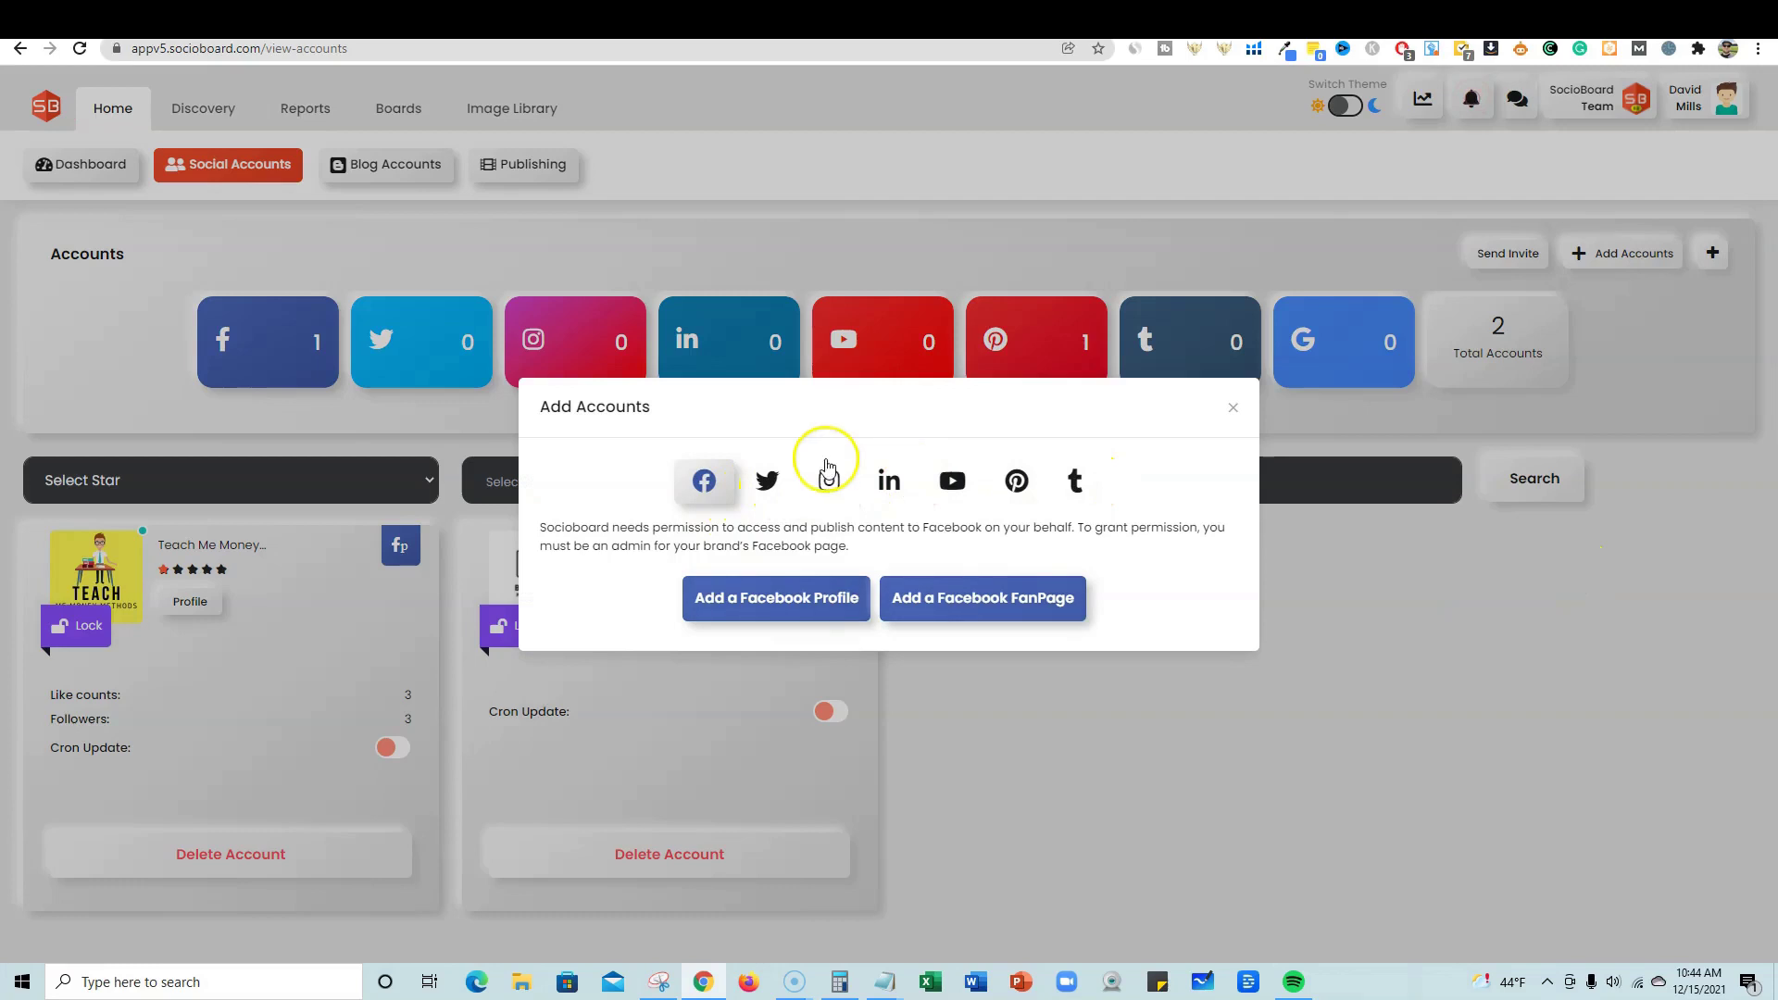
click(765, 484)
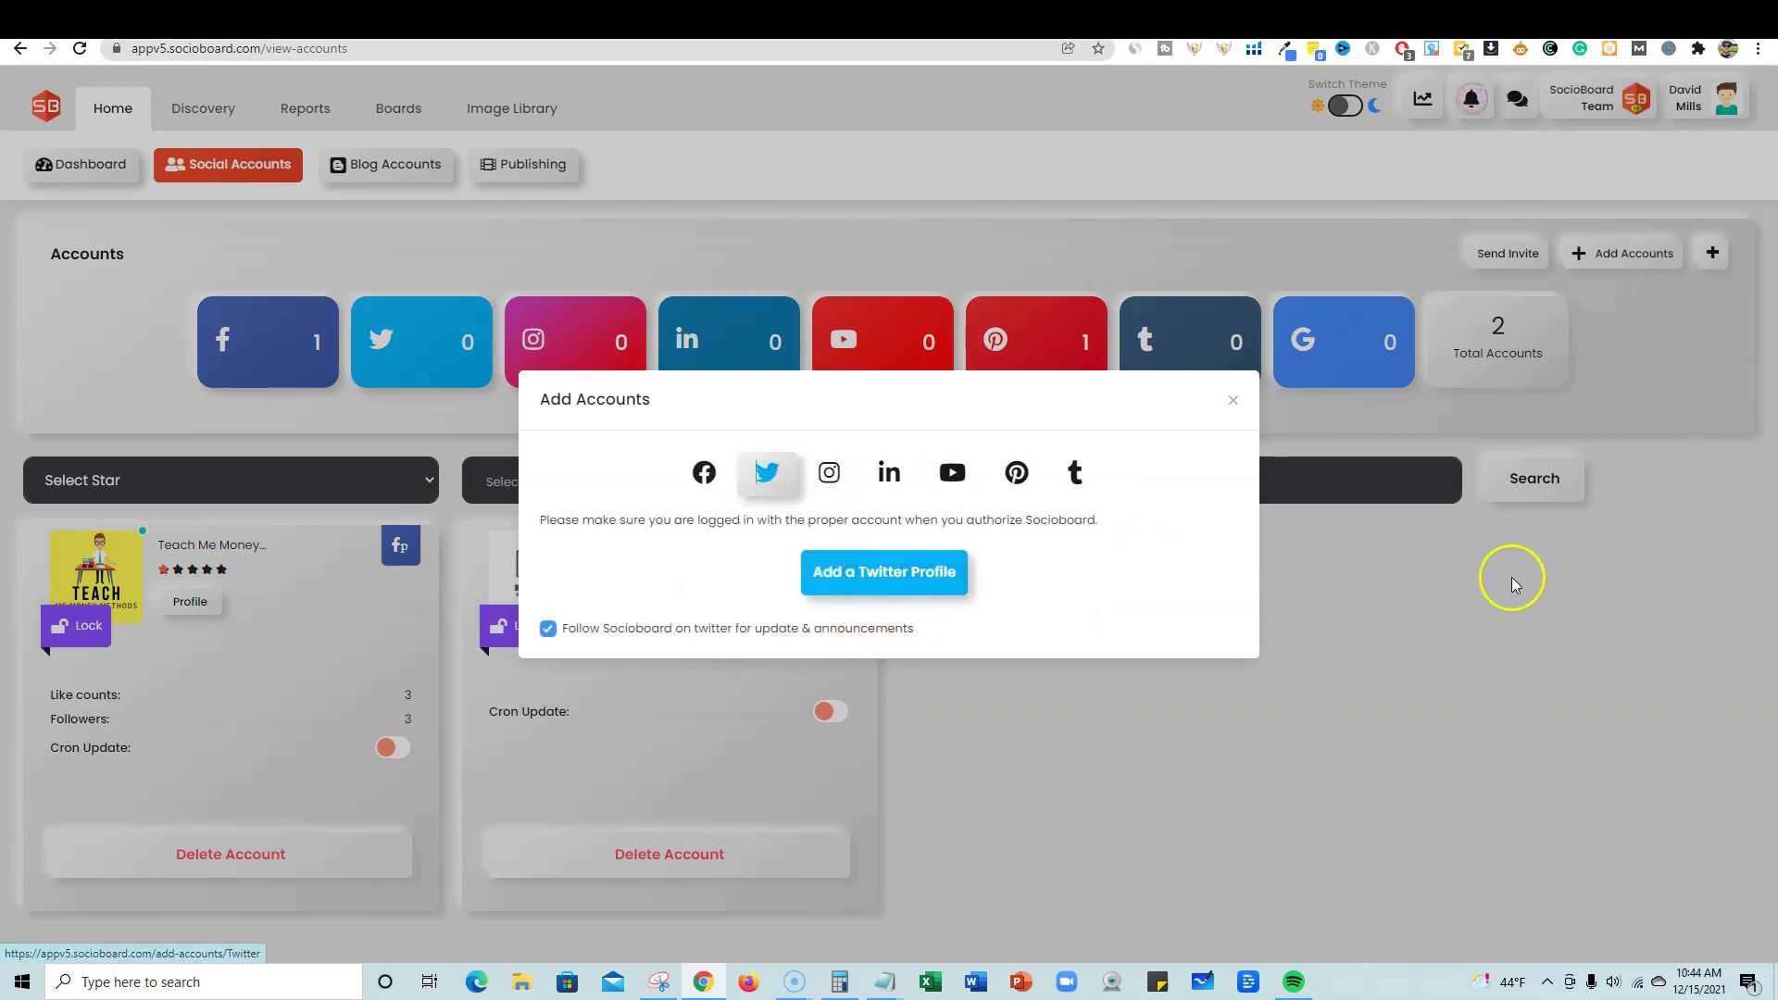
click(1232, 400)
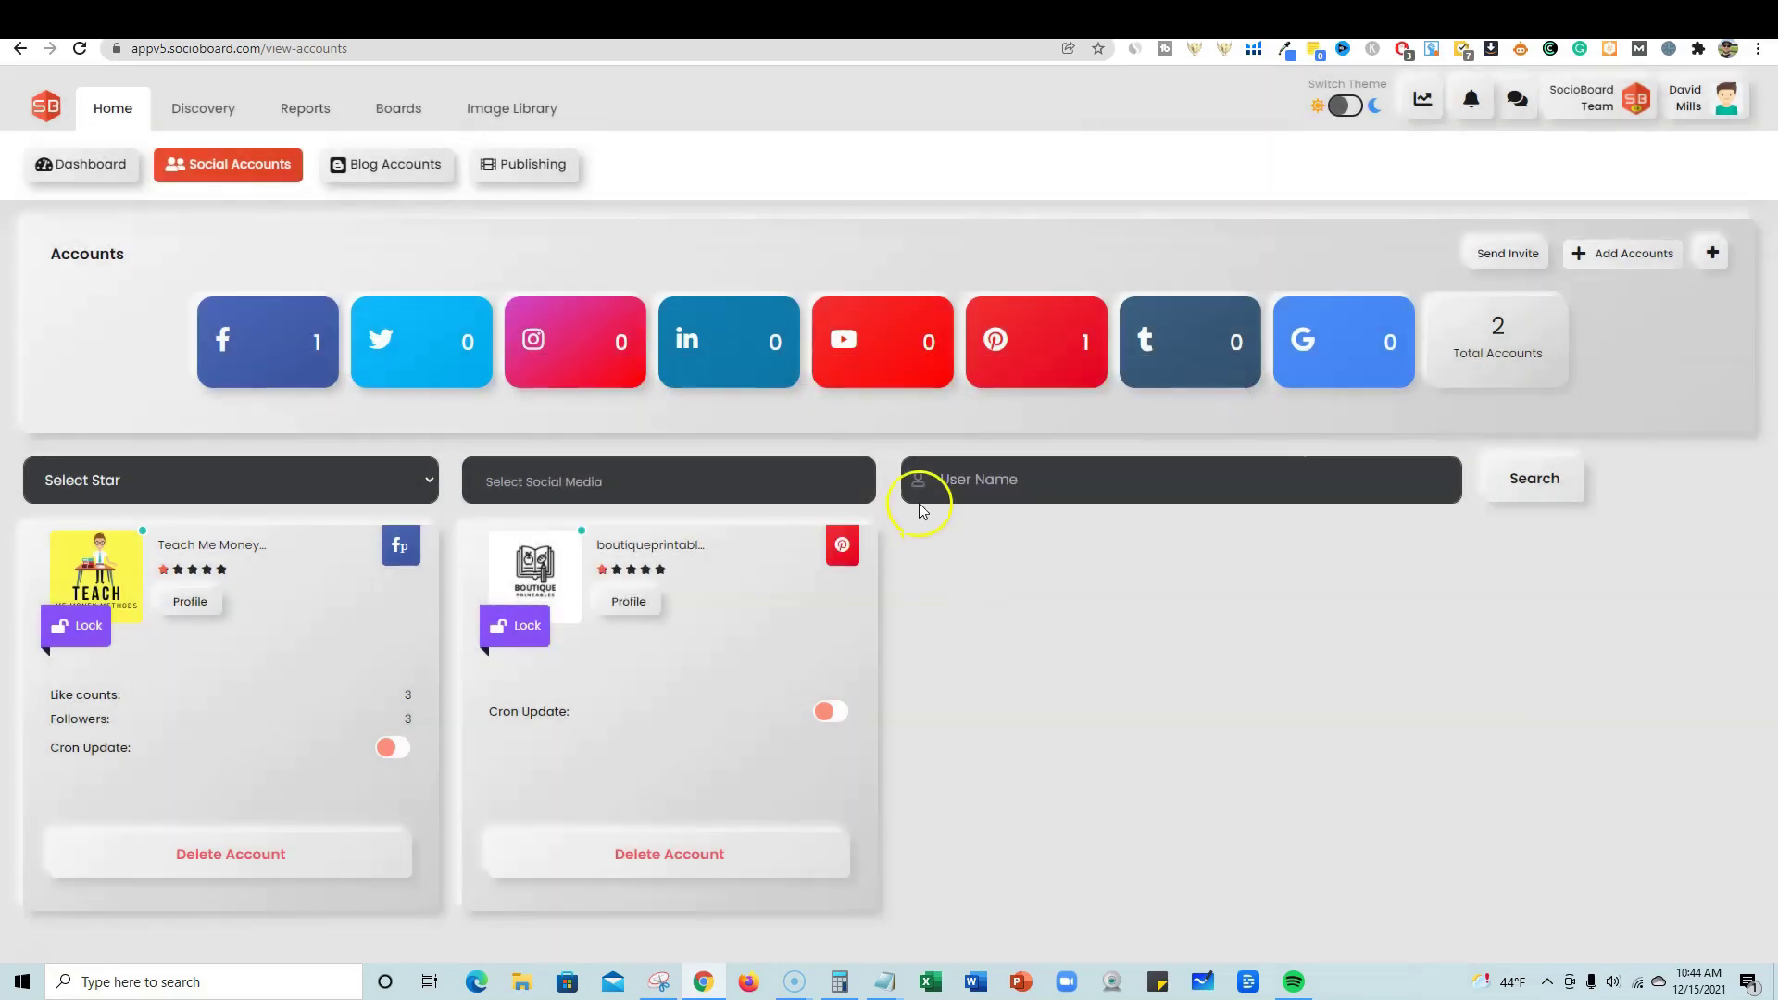
mouse_move(396, 181)
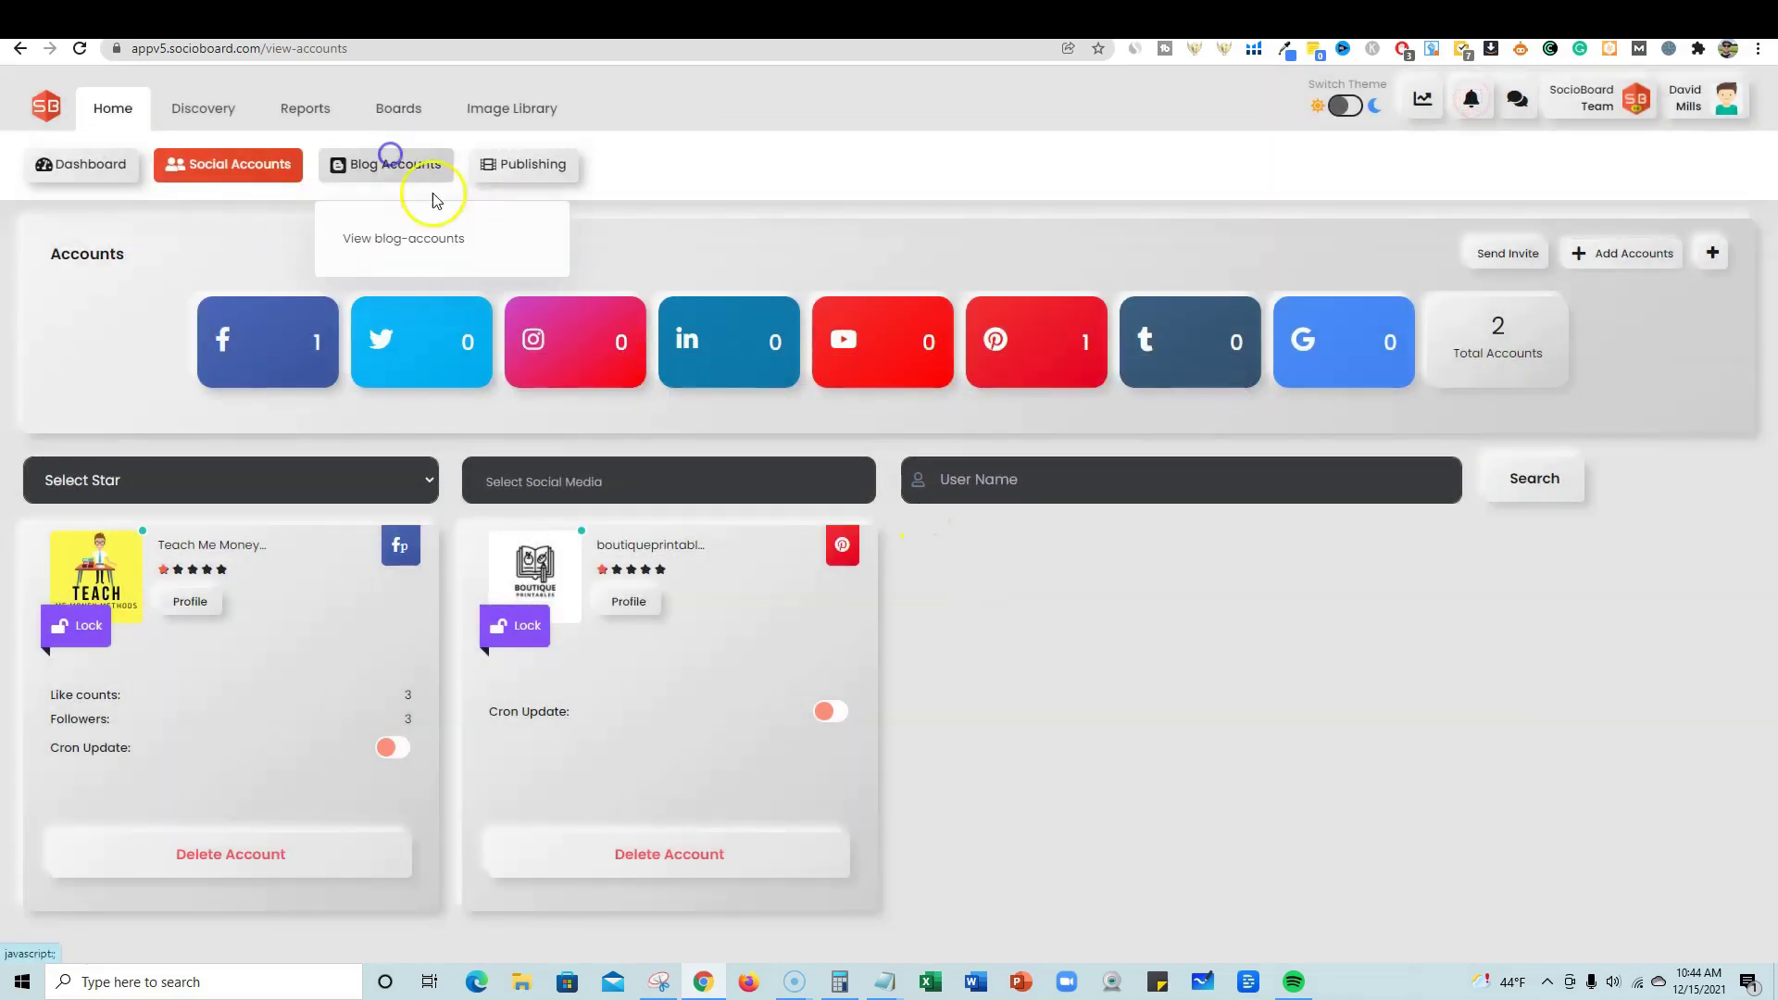
Step: Look over the empty Blog Accounts page, then return to the main SocioBoard dashboard
click(395, 235)
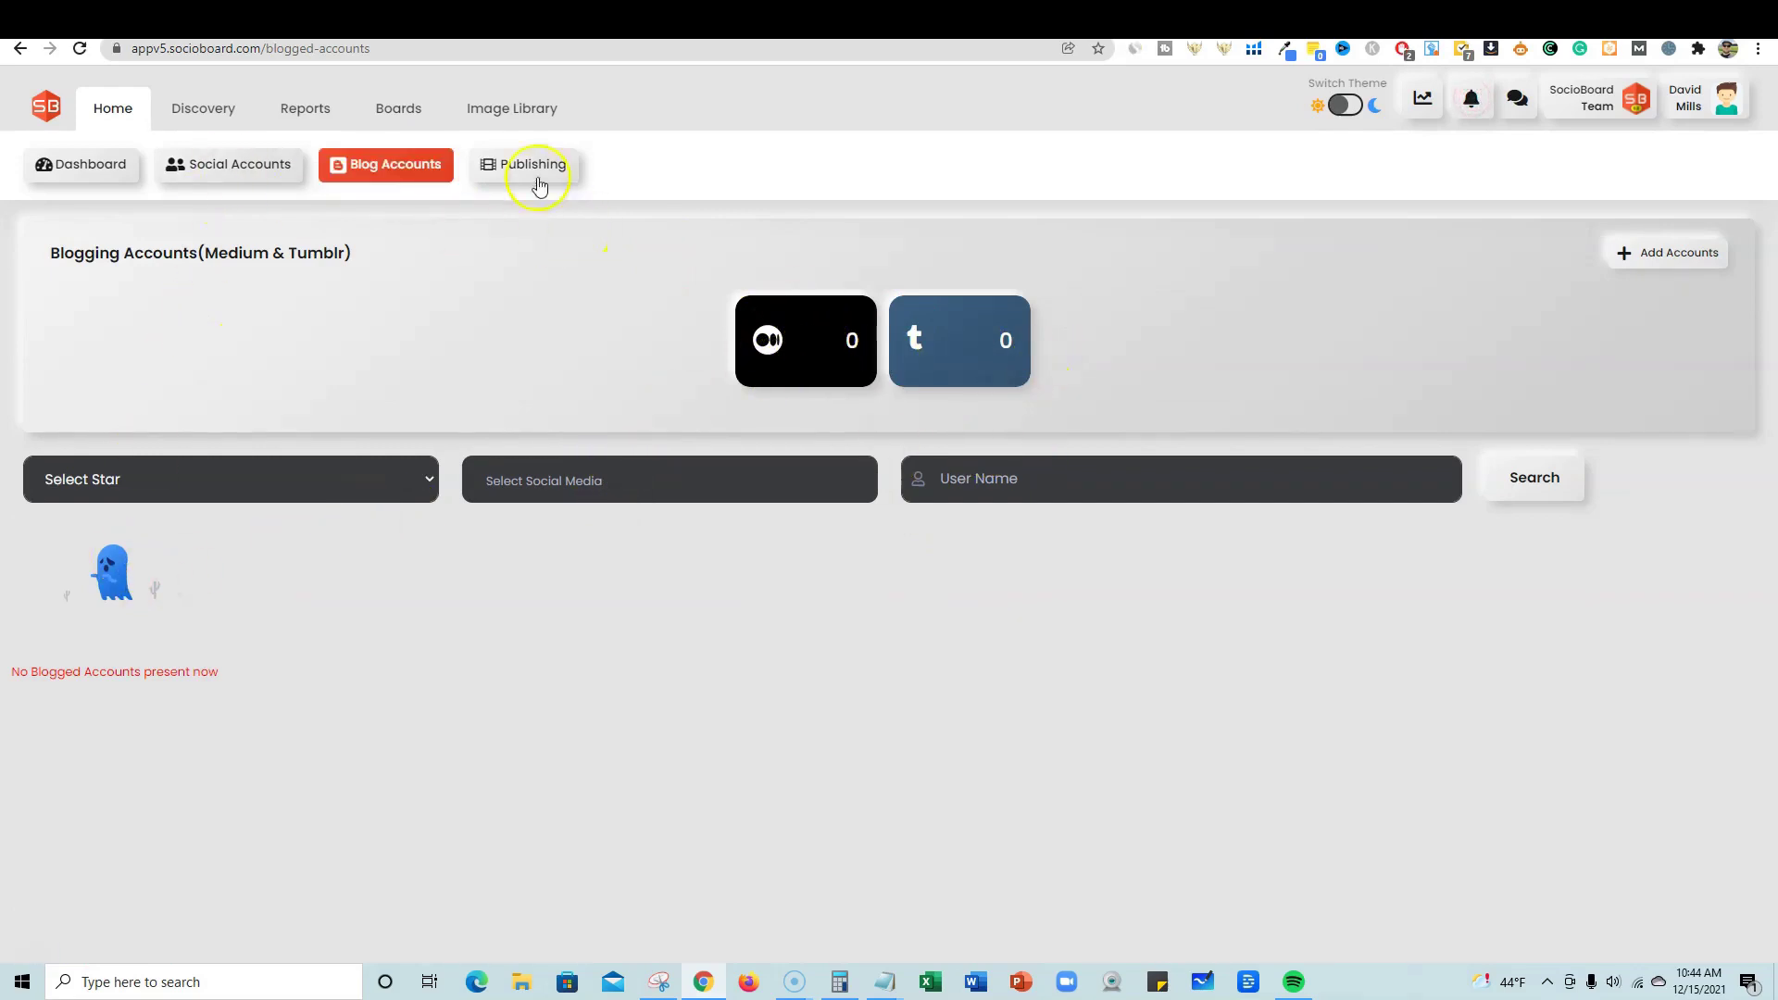
mouse_move(540, 185)
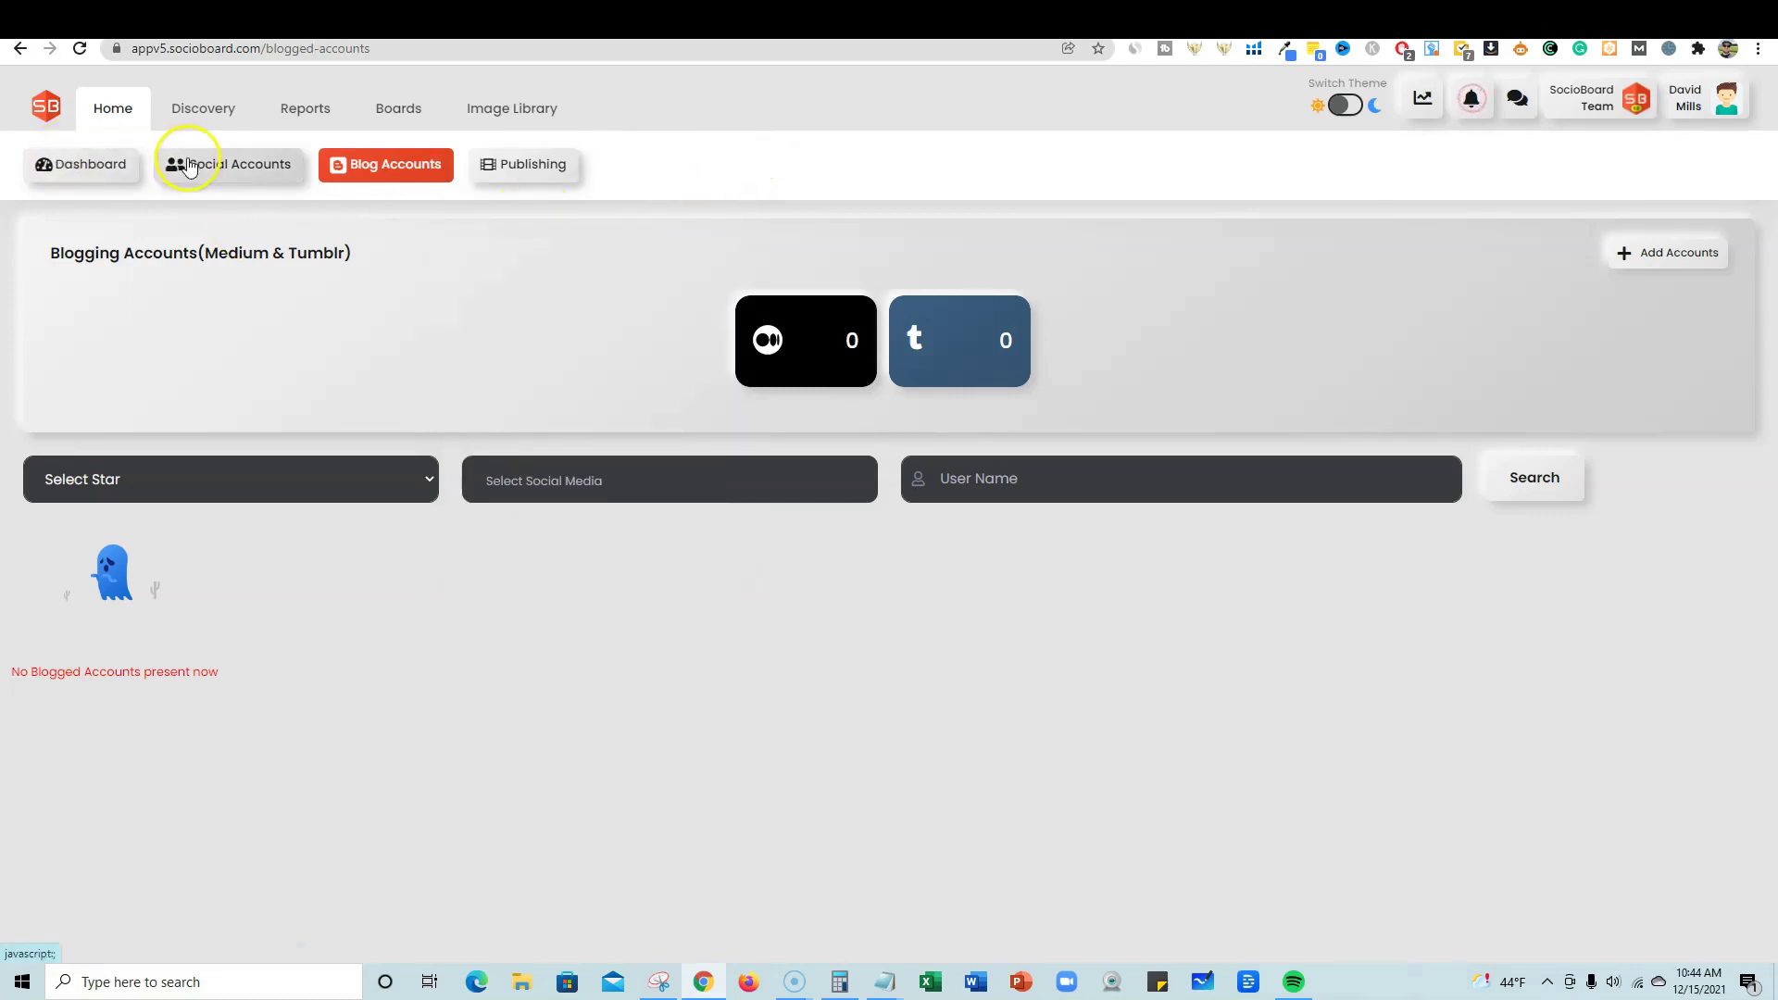
click(93, 166)
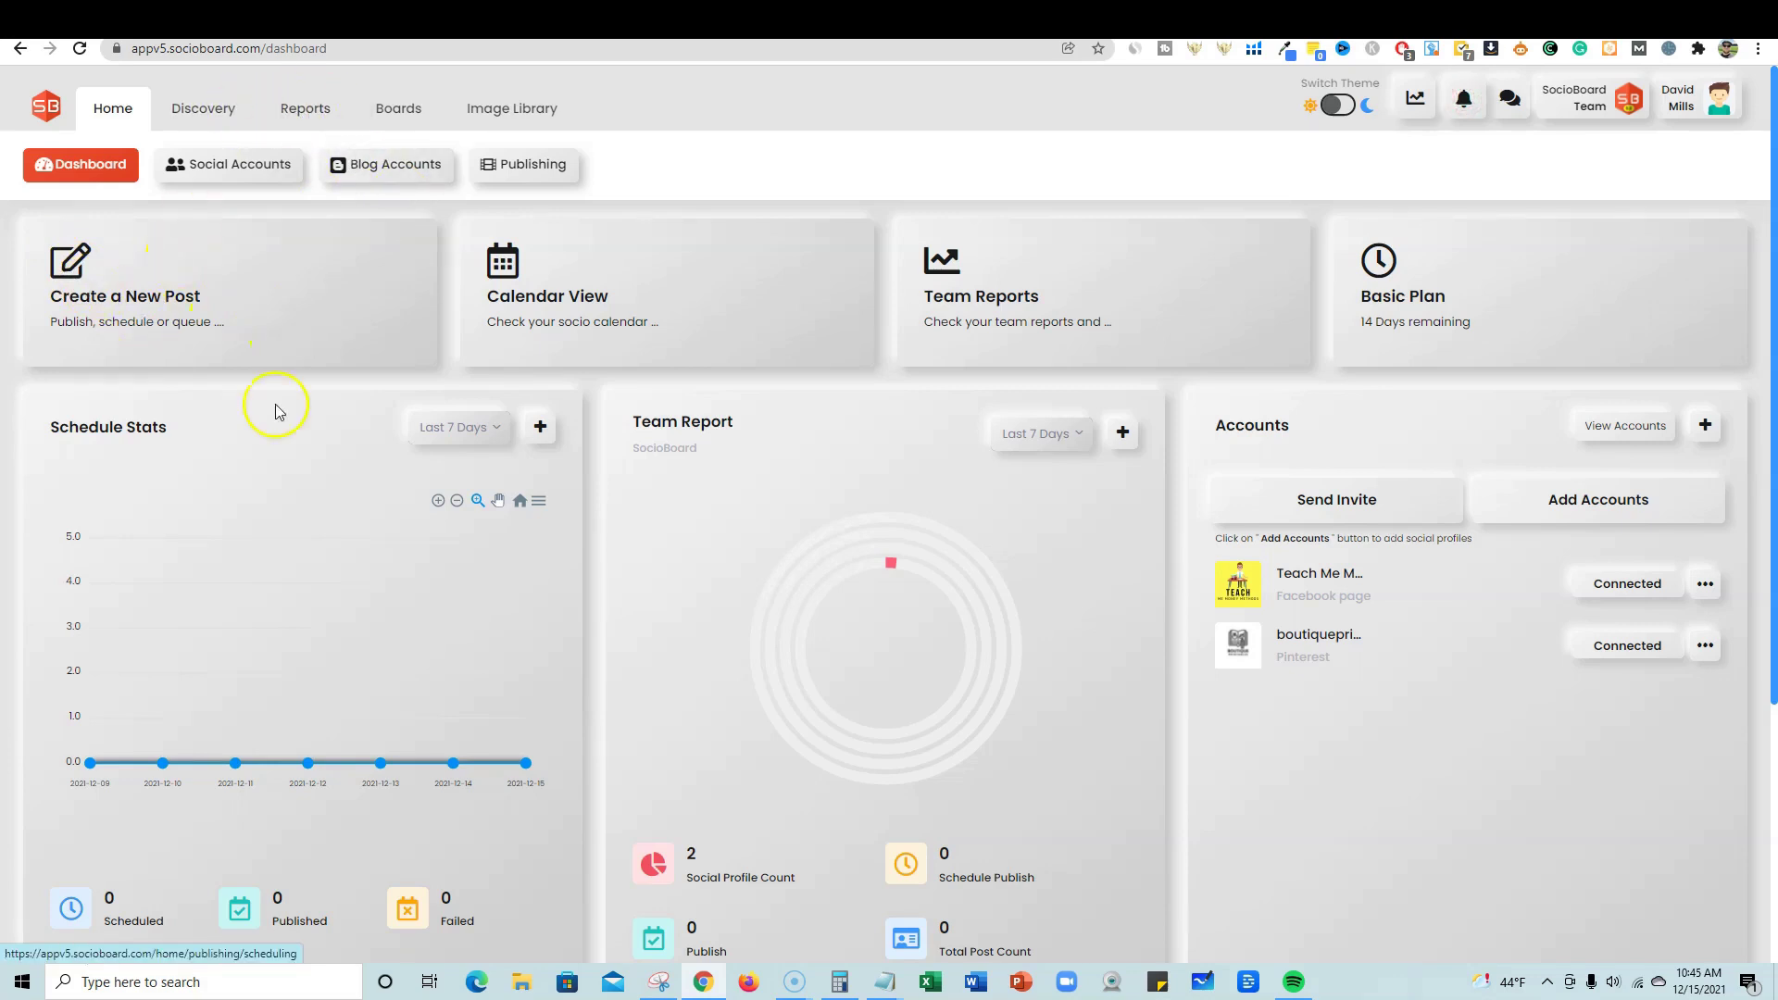
scroll(277, 411, down, 4)
scroll(305, 515, up, 4)
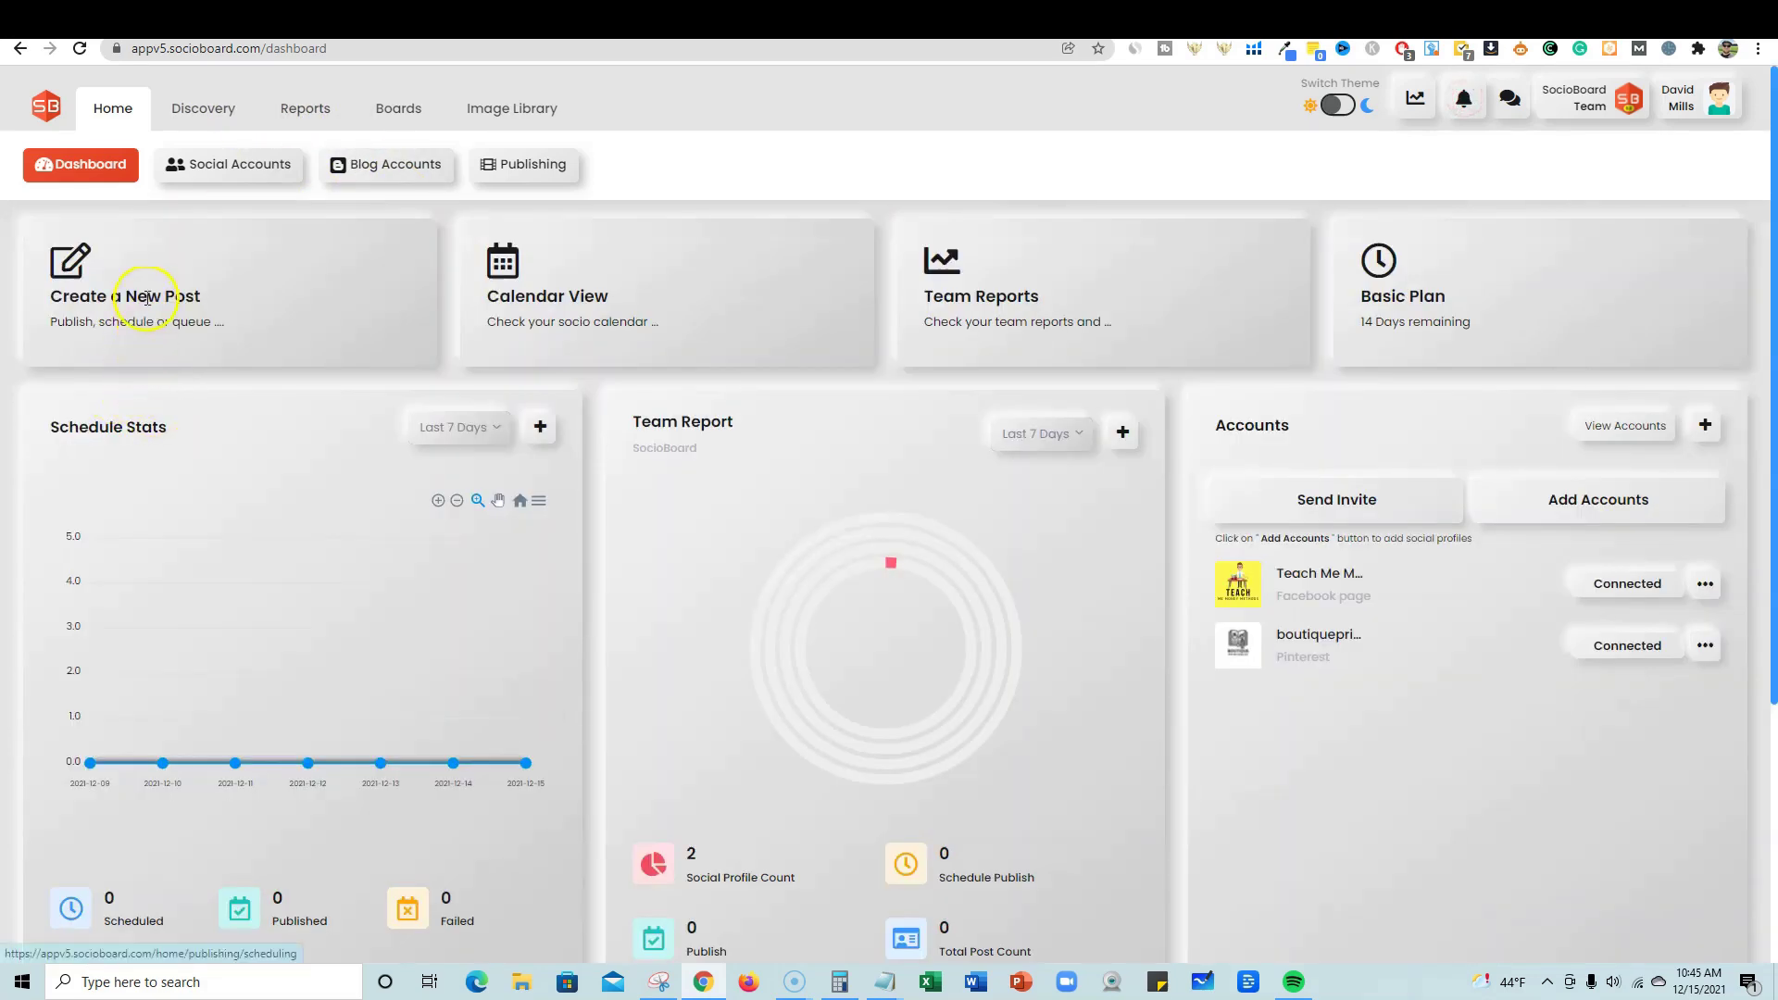
Step: Open Create a New Post and place the caret in the post text box
click(83, 268)
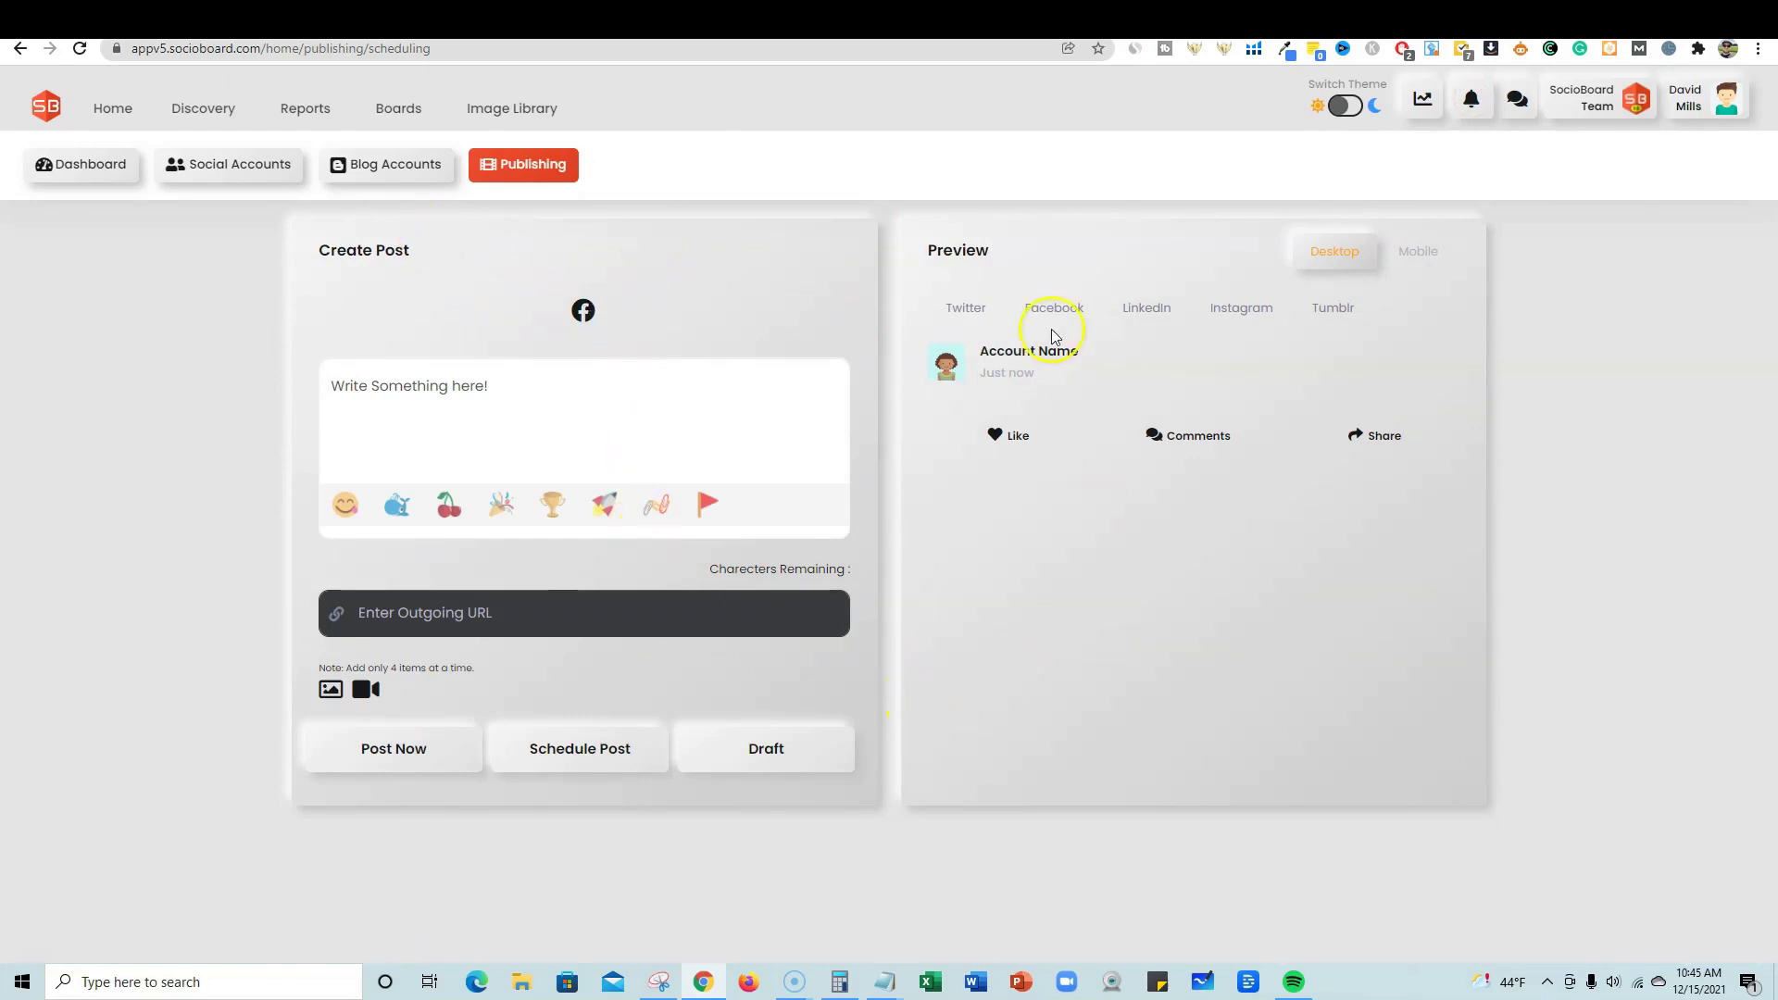
click(505, 409)
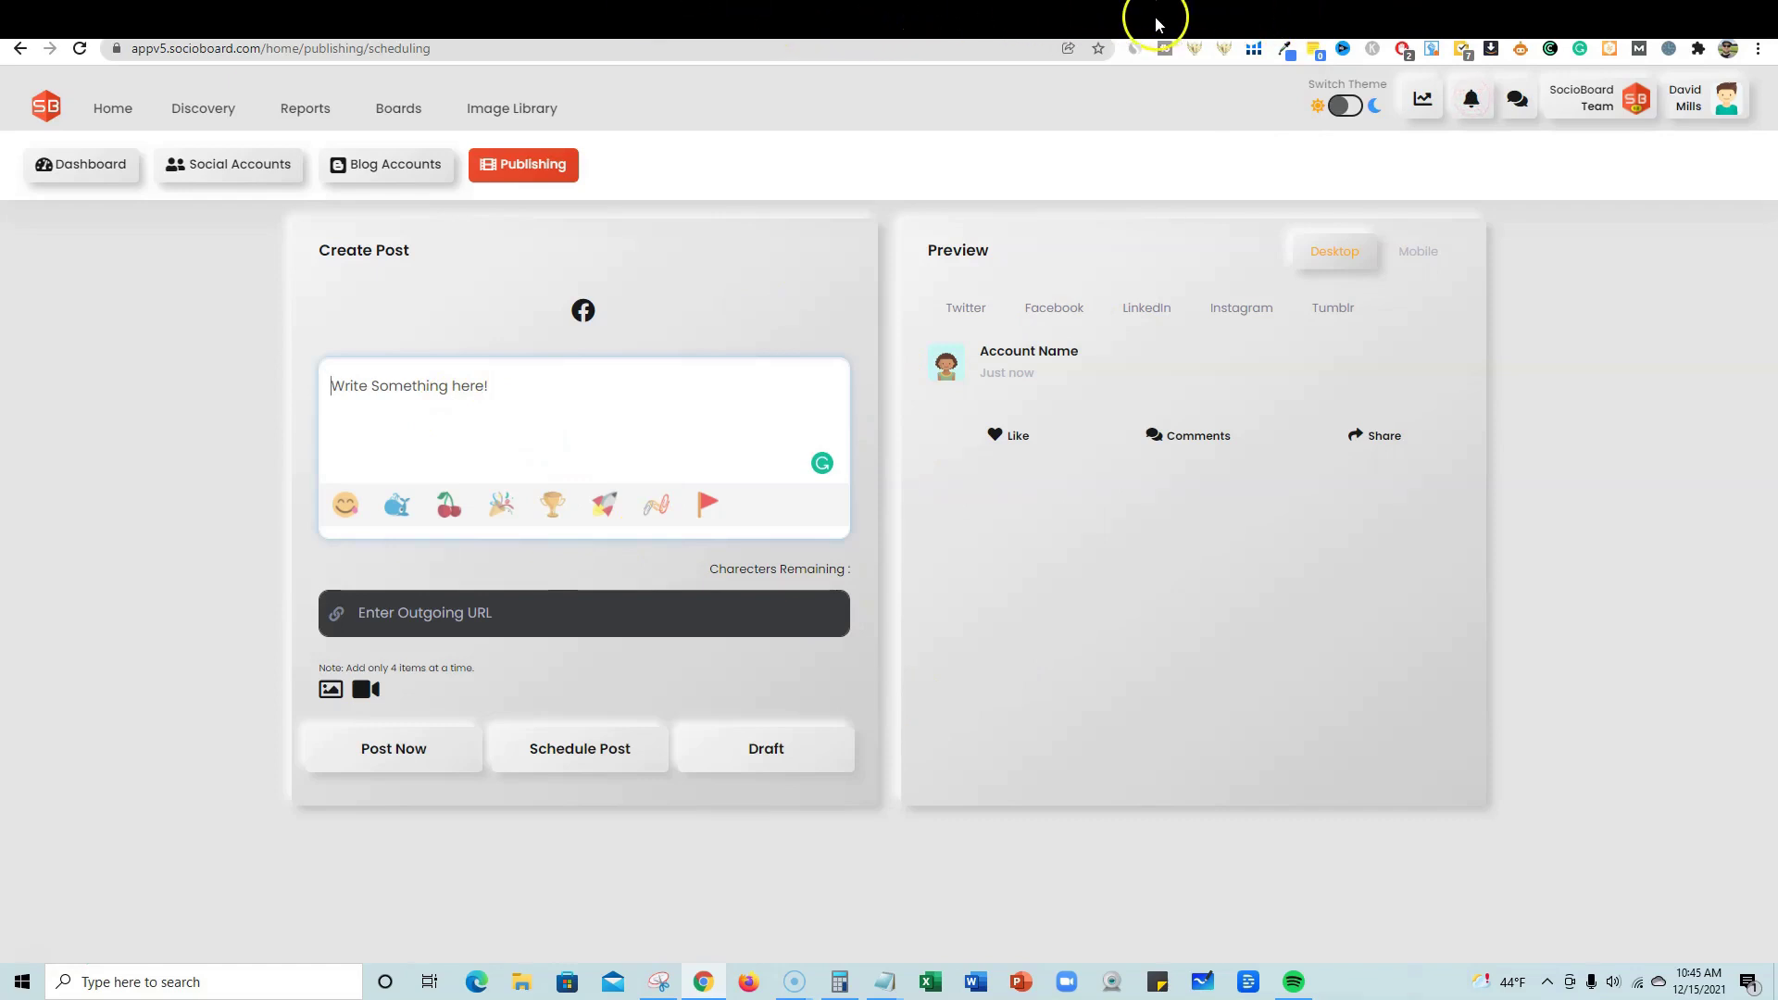
click(926, 15)
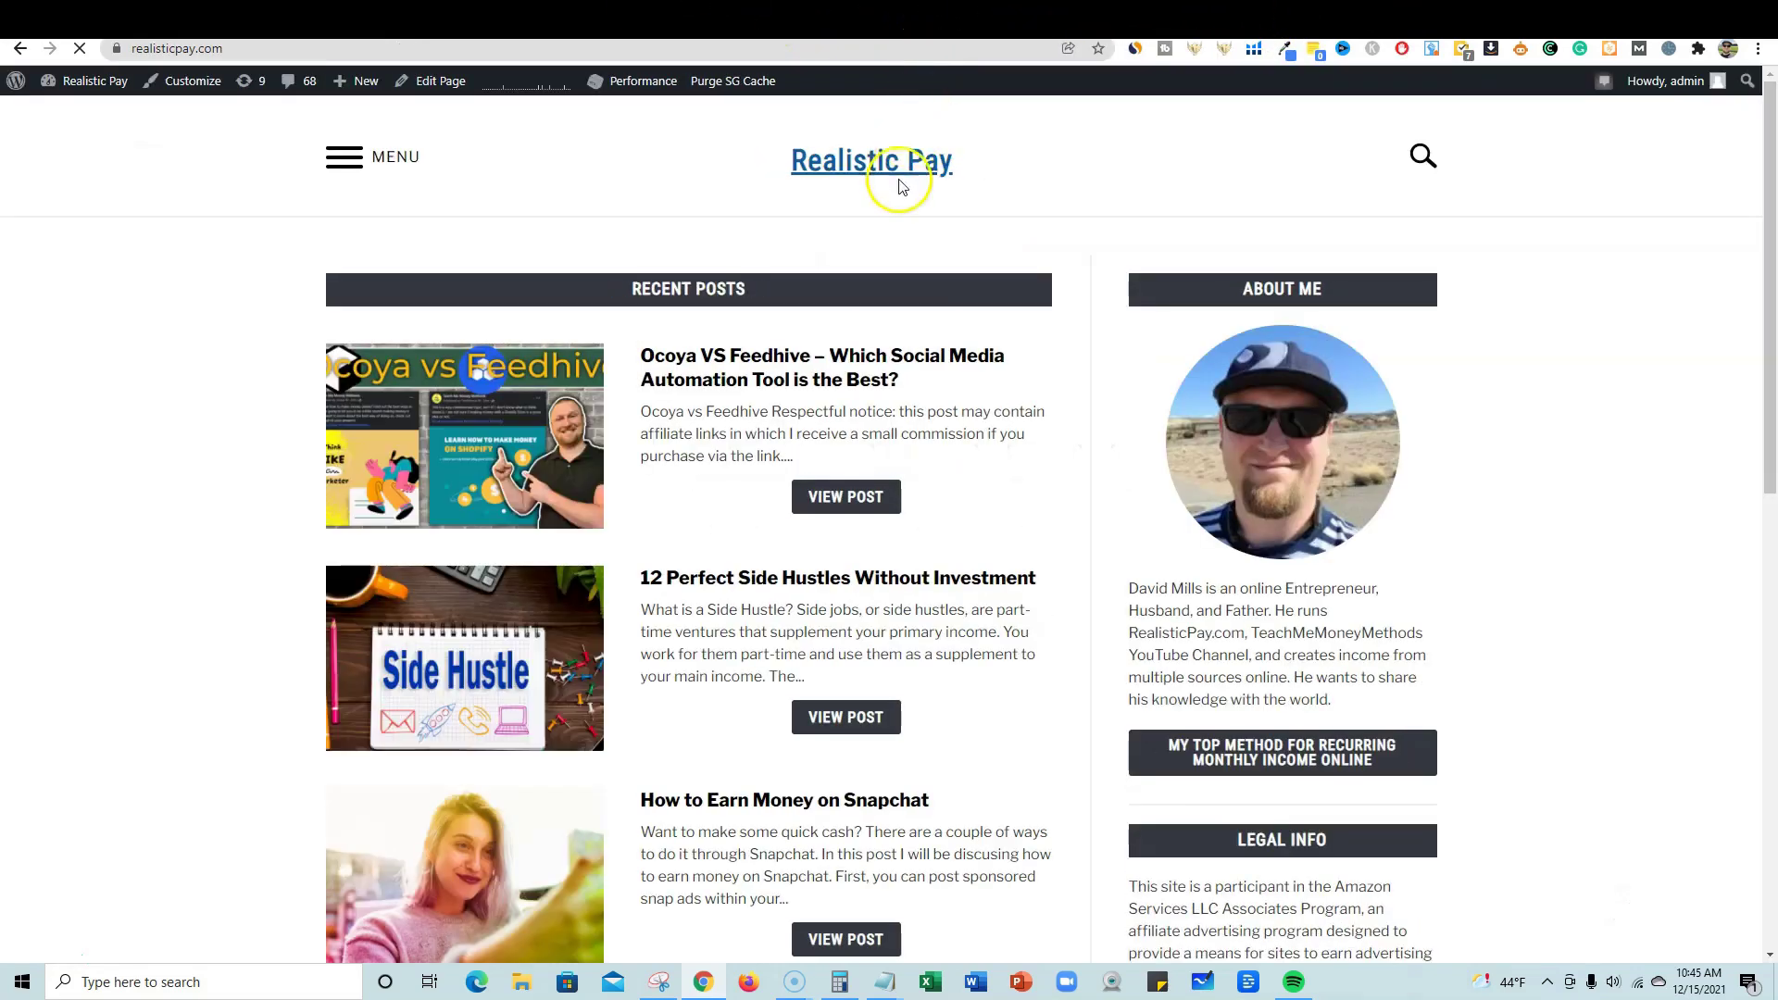
Step: Open Realistic Pay's 'How to Earn Money on Snapchat' post and copy its URL
scroll(857, 492, down, 4)
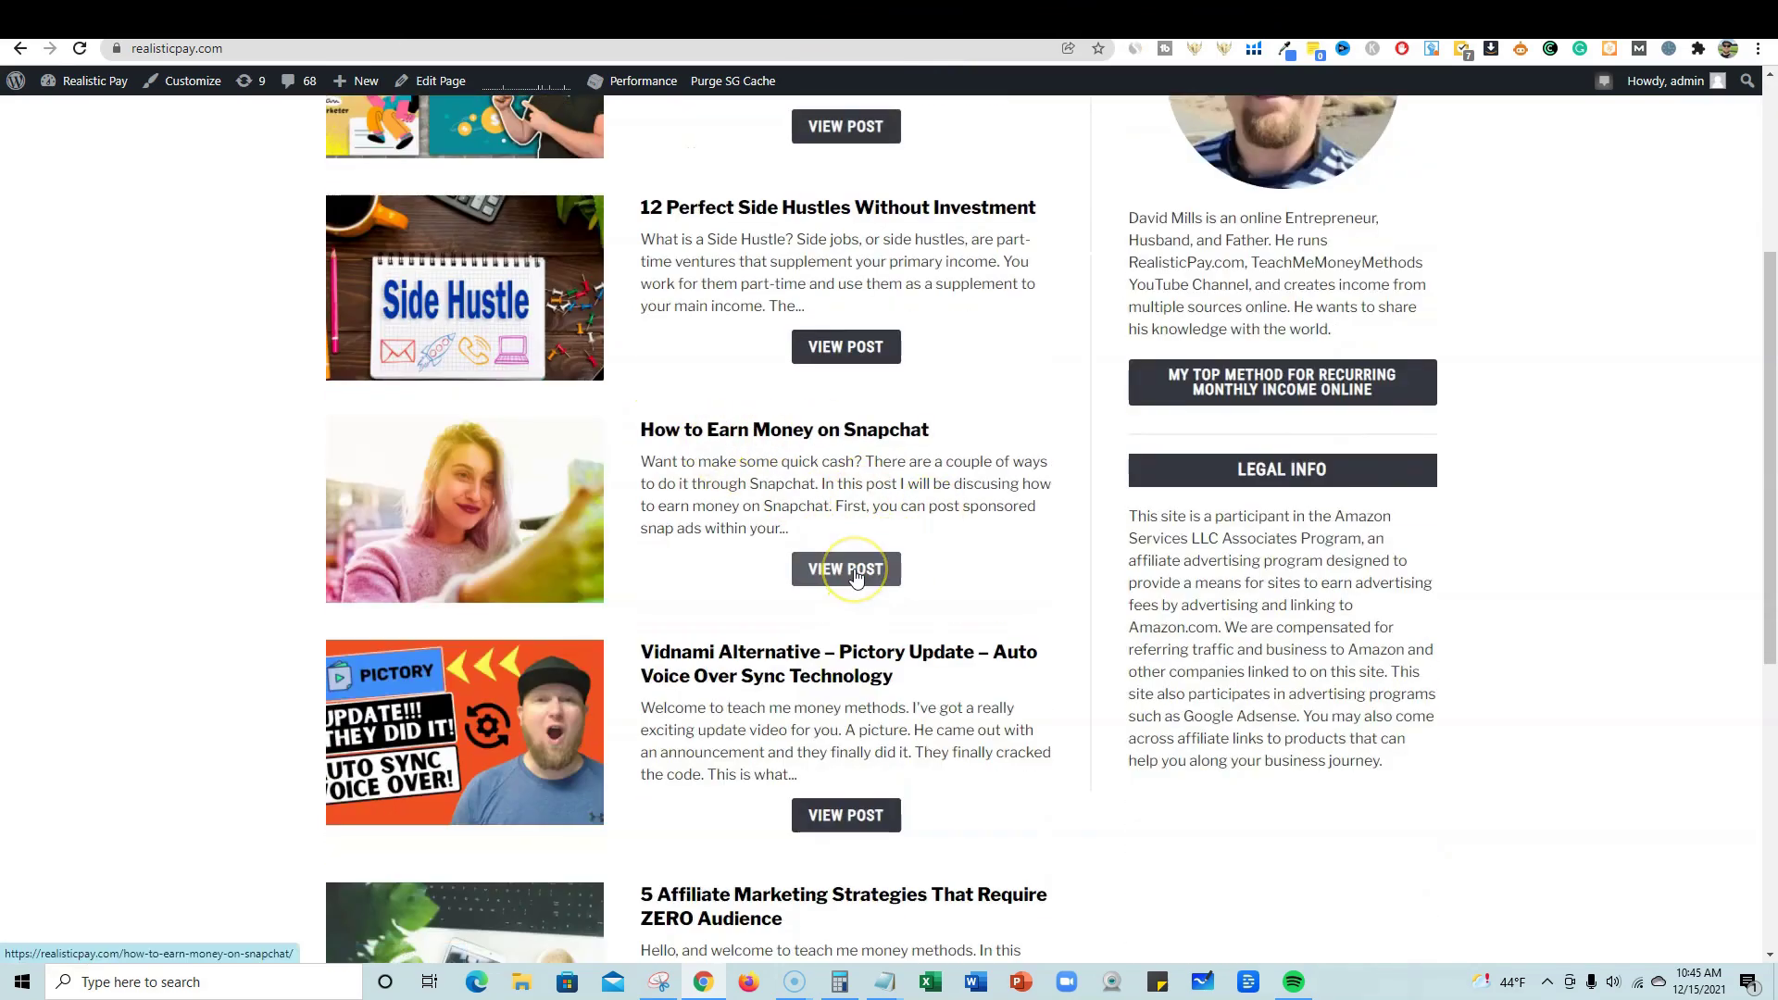
click(855, 576)
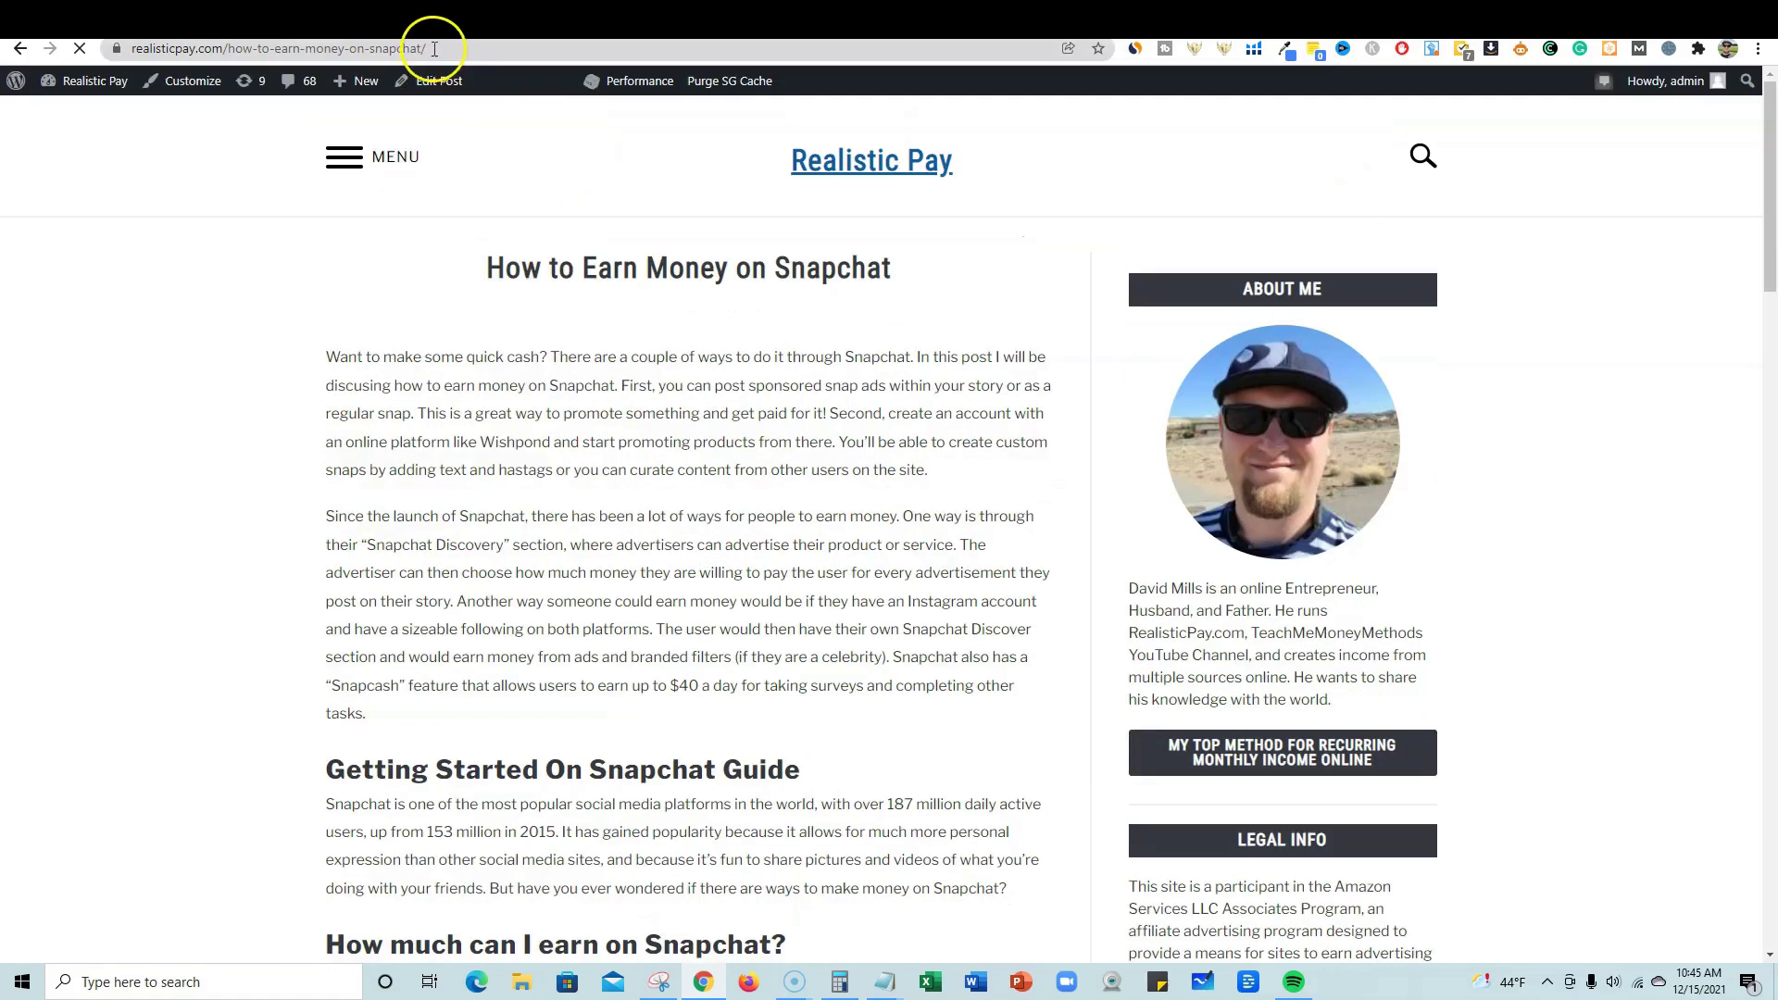
click(434, 48)
key(ctrl+c)
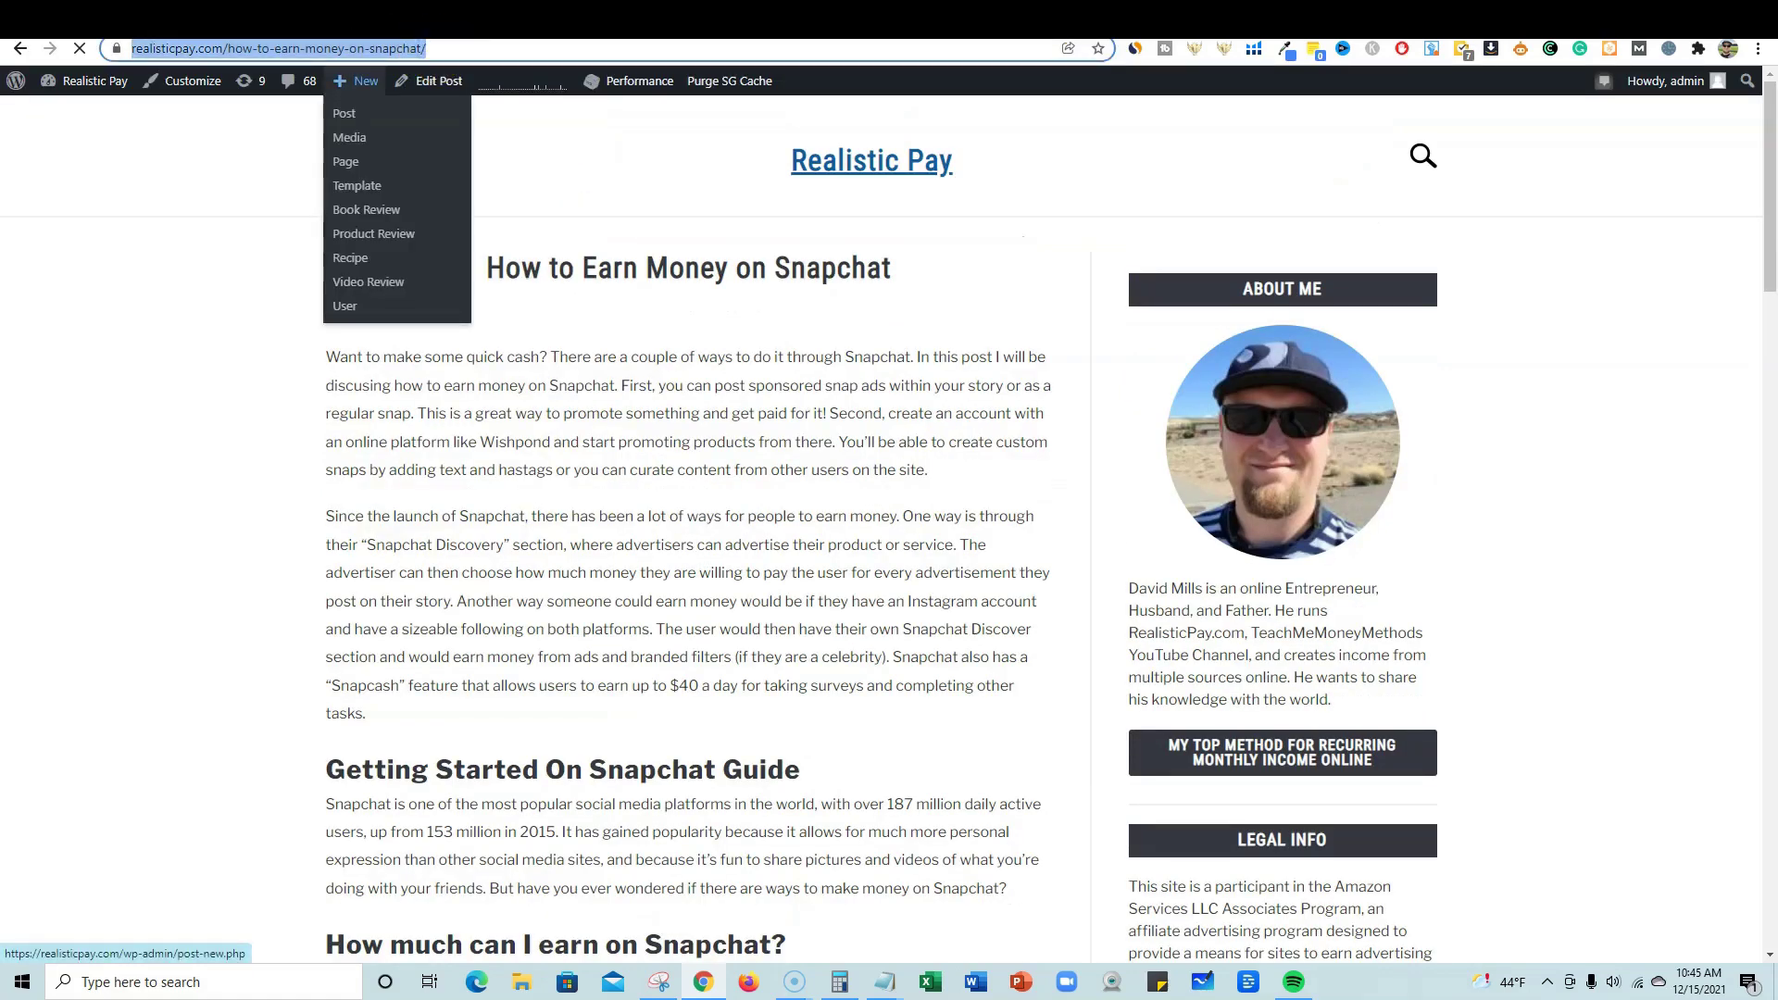
click(1178, 26)
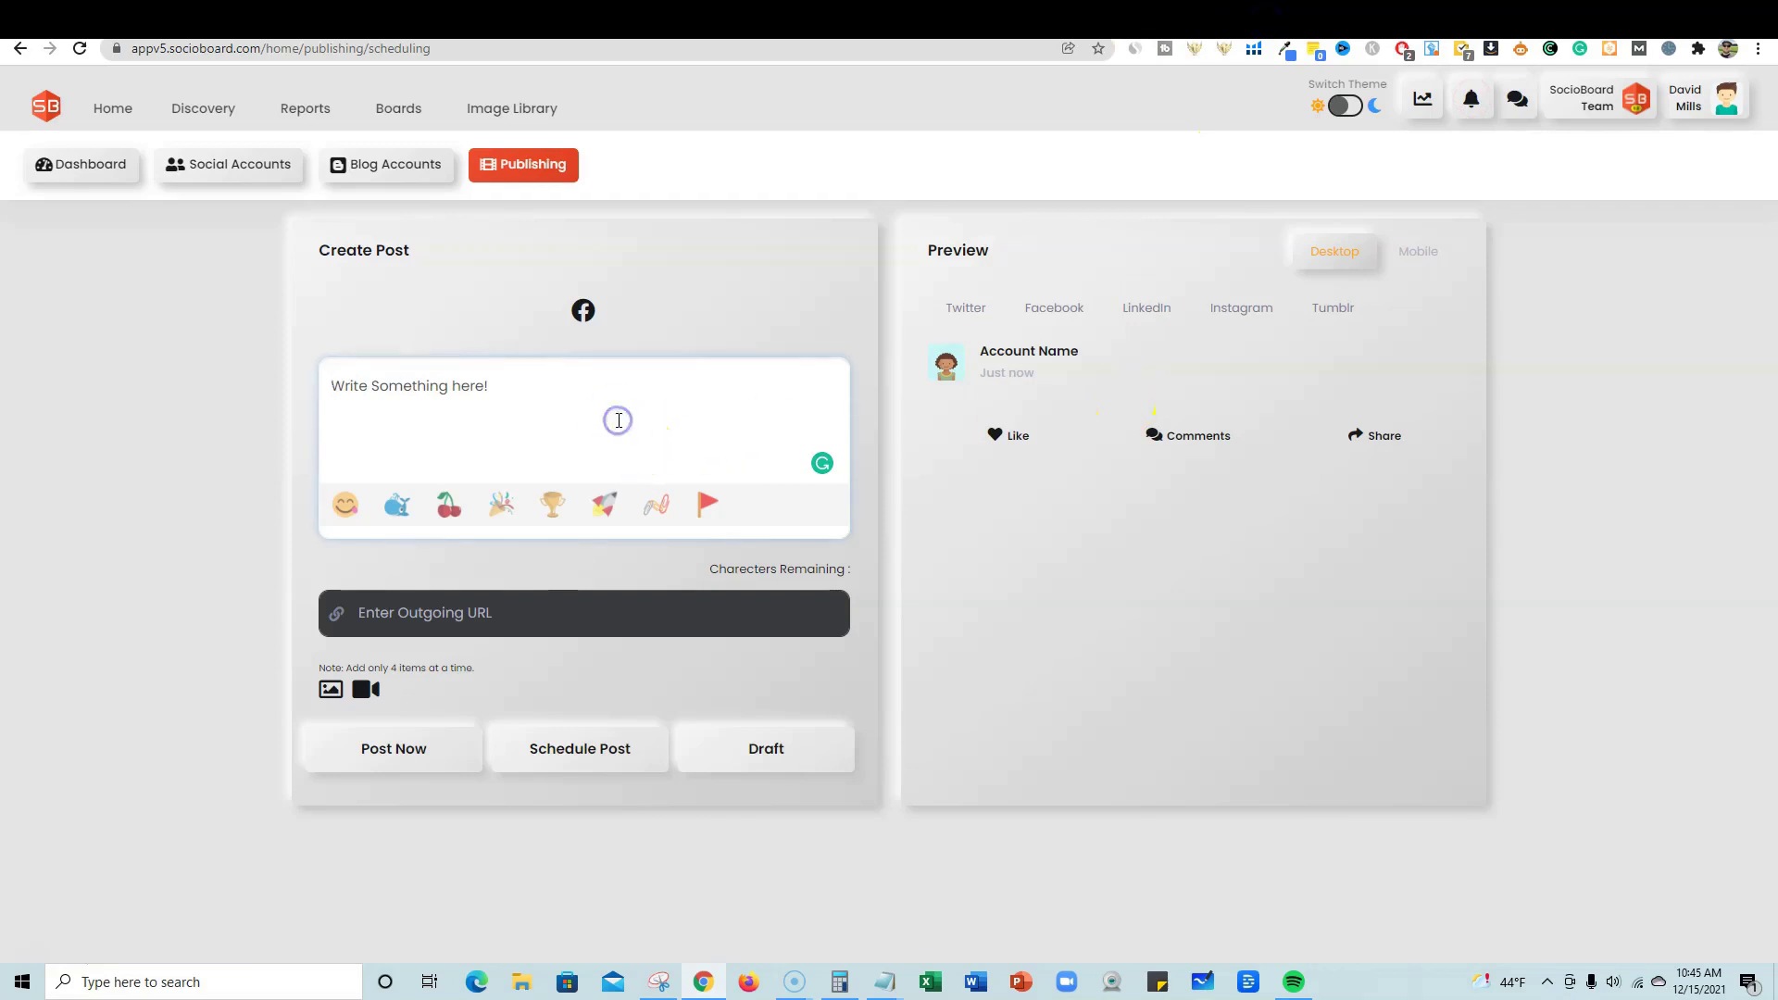
Step: Paste the Snapchat article link as the Outgoing URL and select the Teach Me Money Methods Facebook page
click(618, 419)
key(ctrl+v)
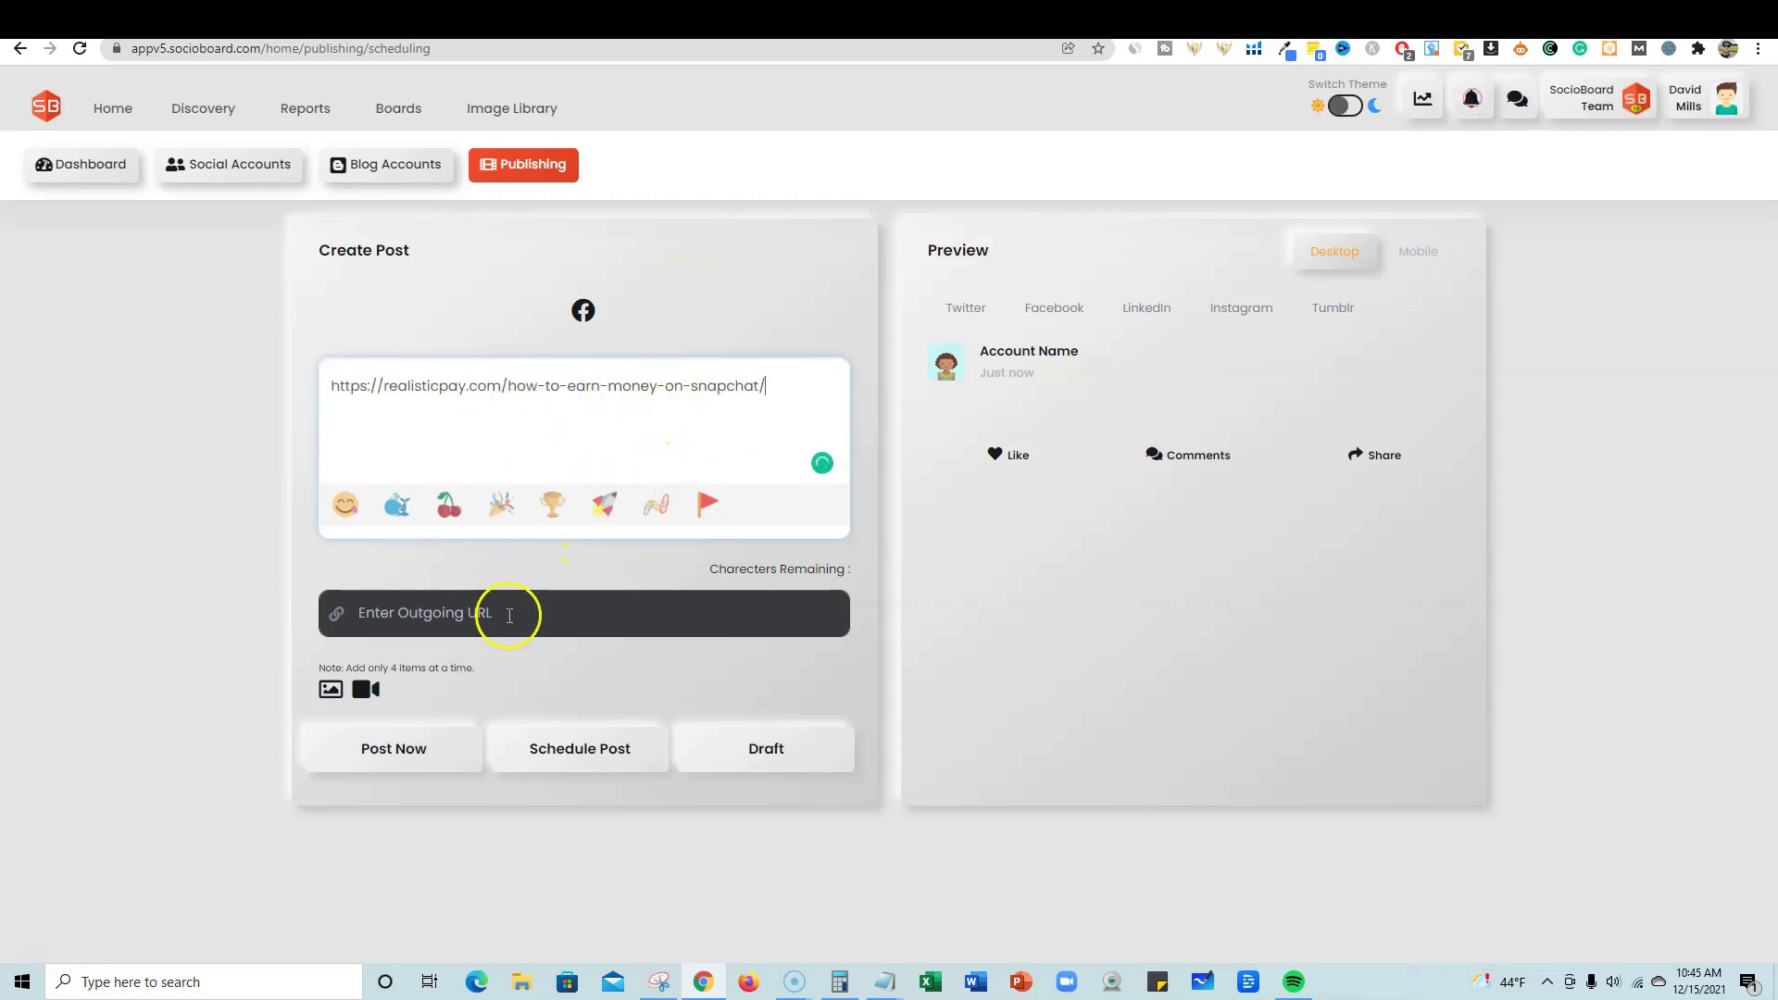
click(509, 613)
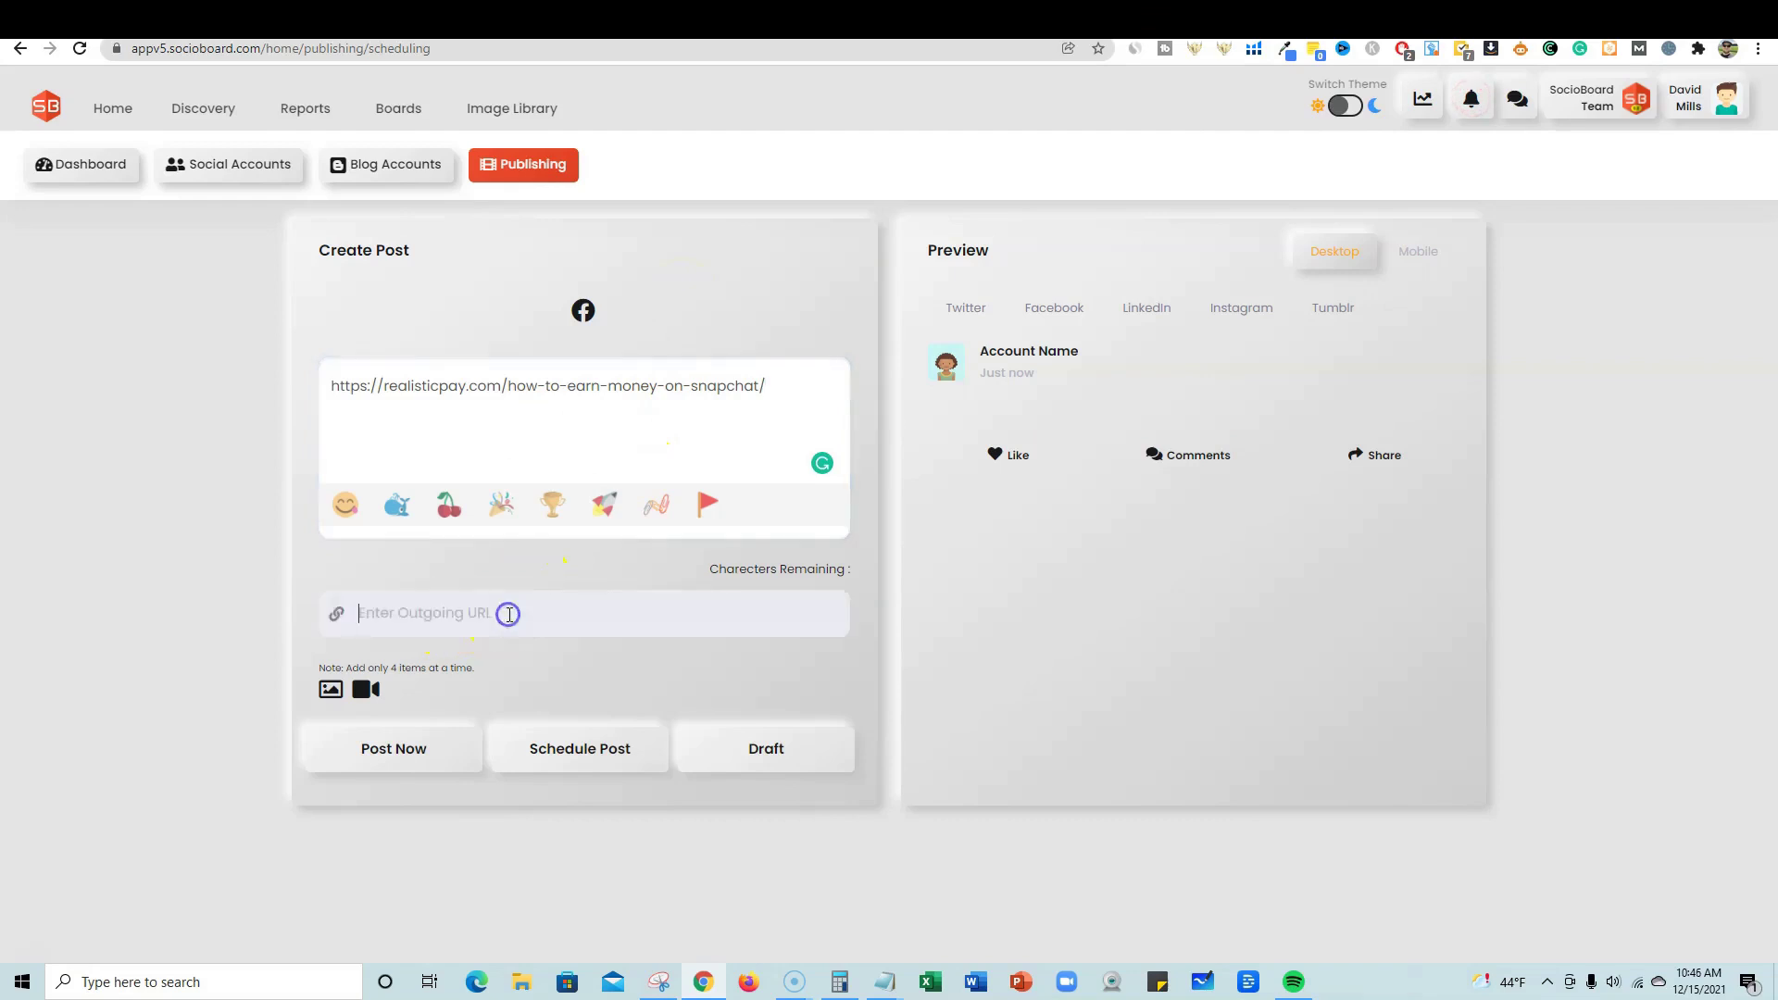
key(ctrl+v)
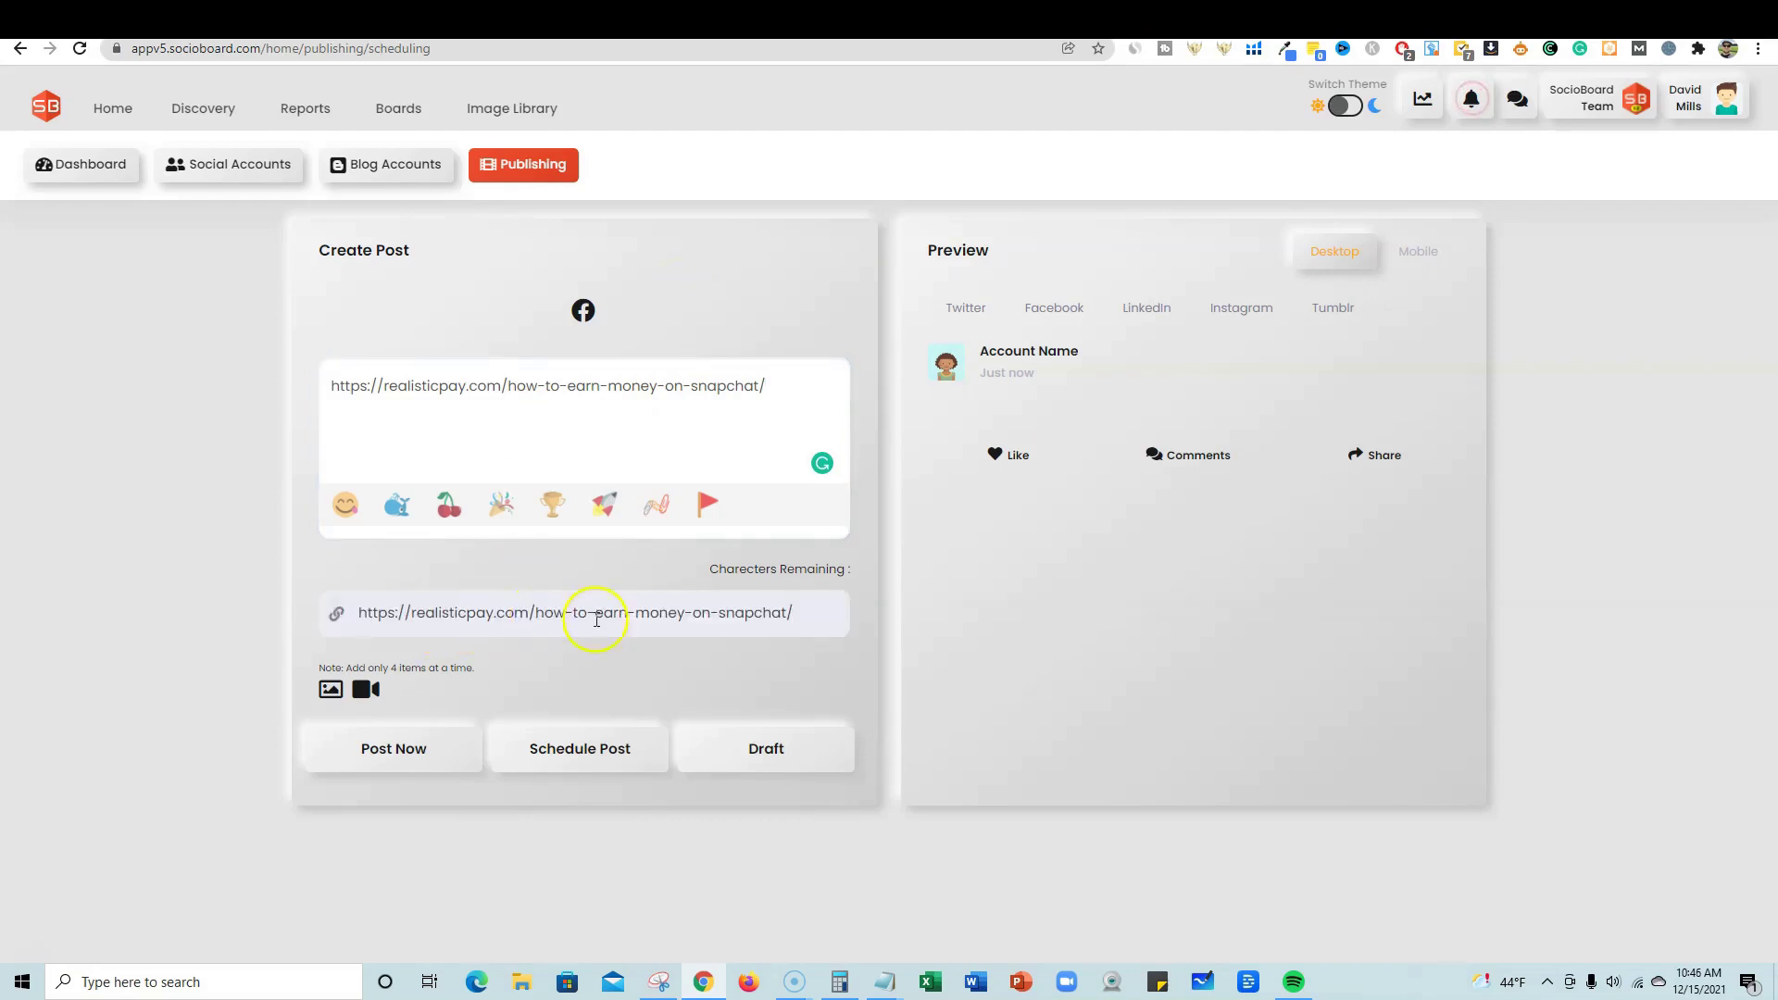
key(Return)
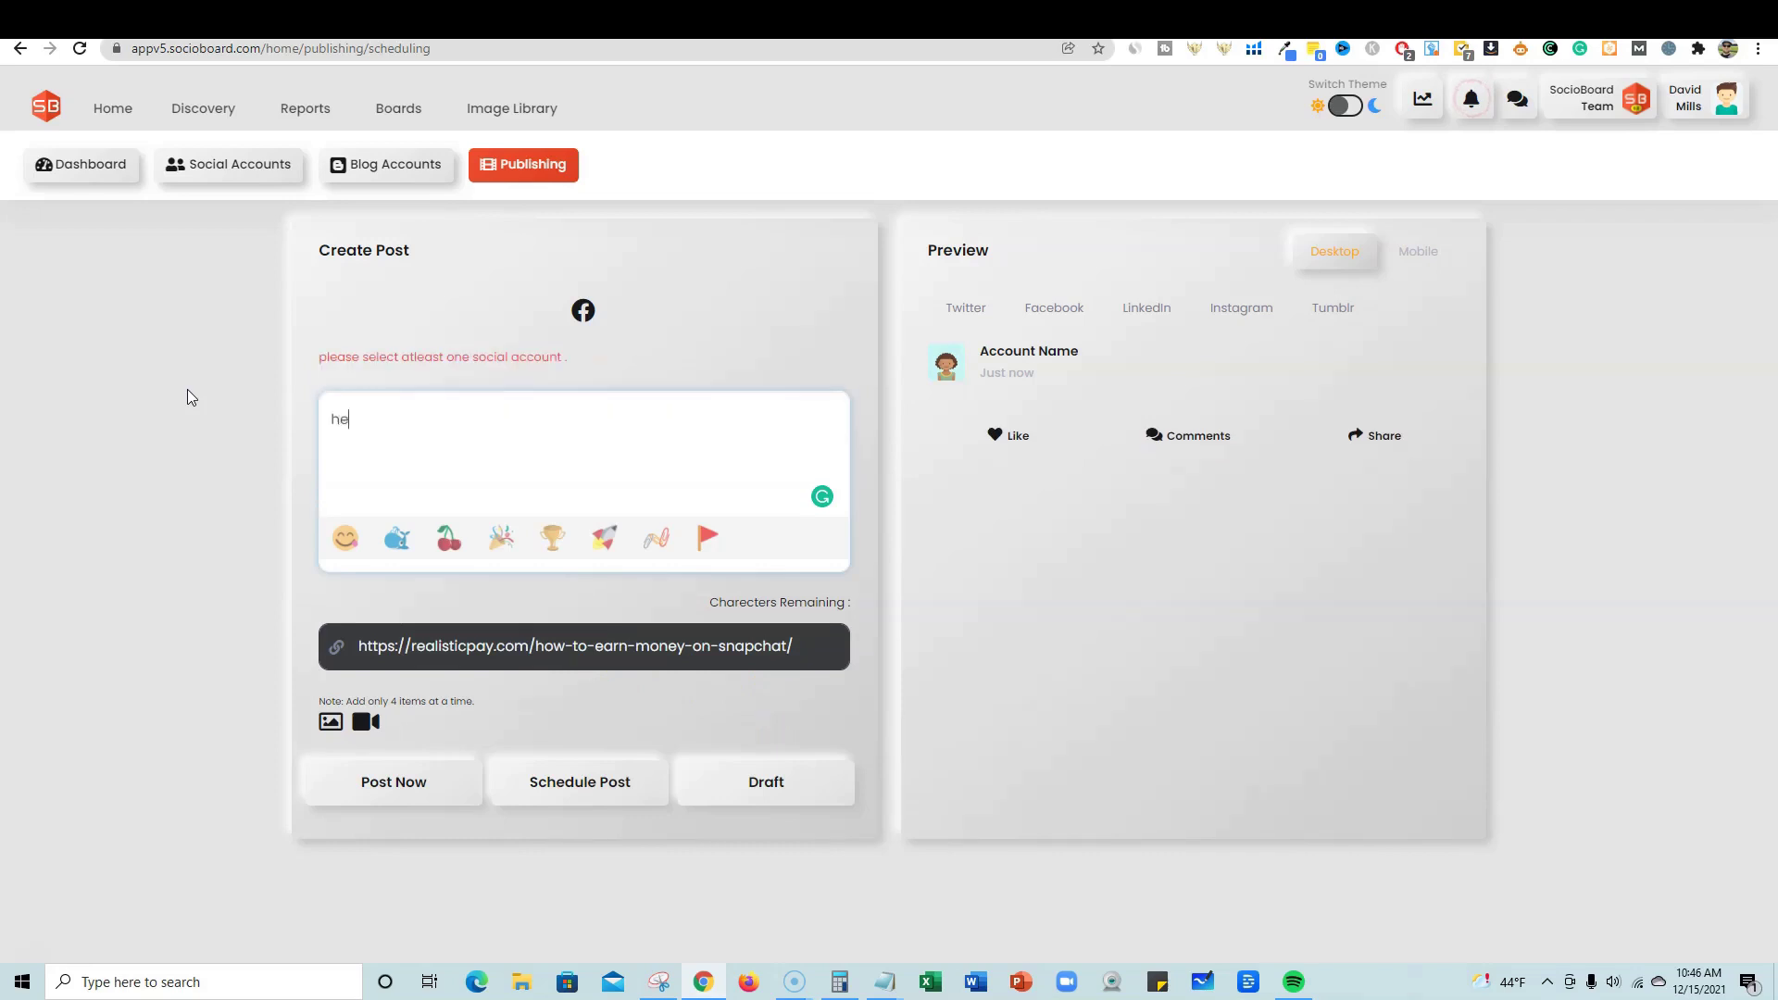
click(582, 313)
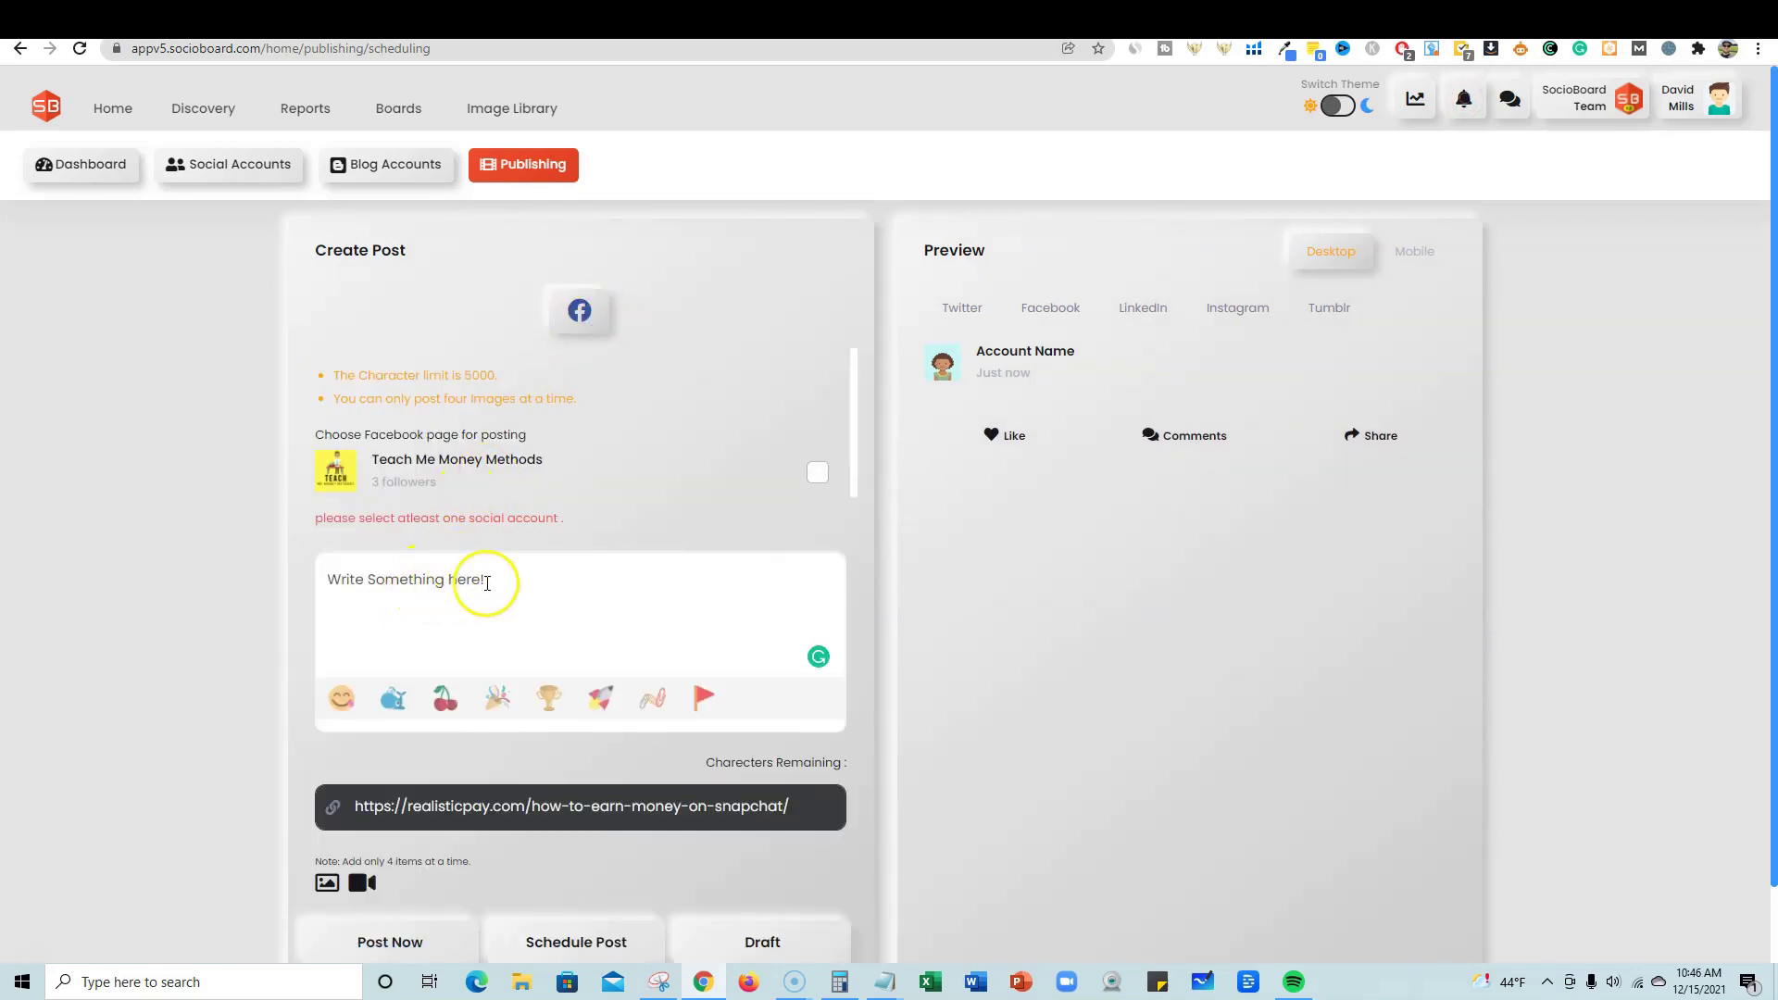
Step: Write 'Check out how to make money on Snapchat!' with the link and bring up the scheduling options
click(528, 592)
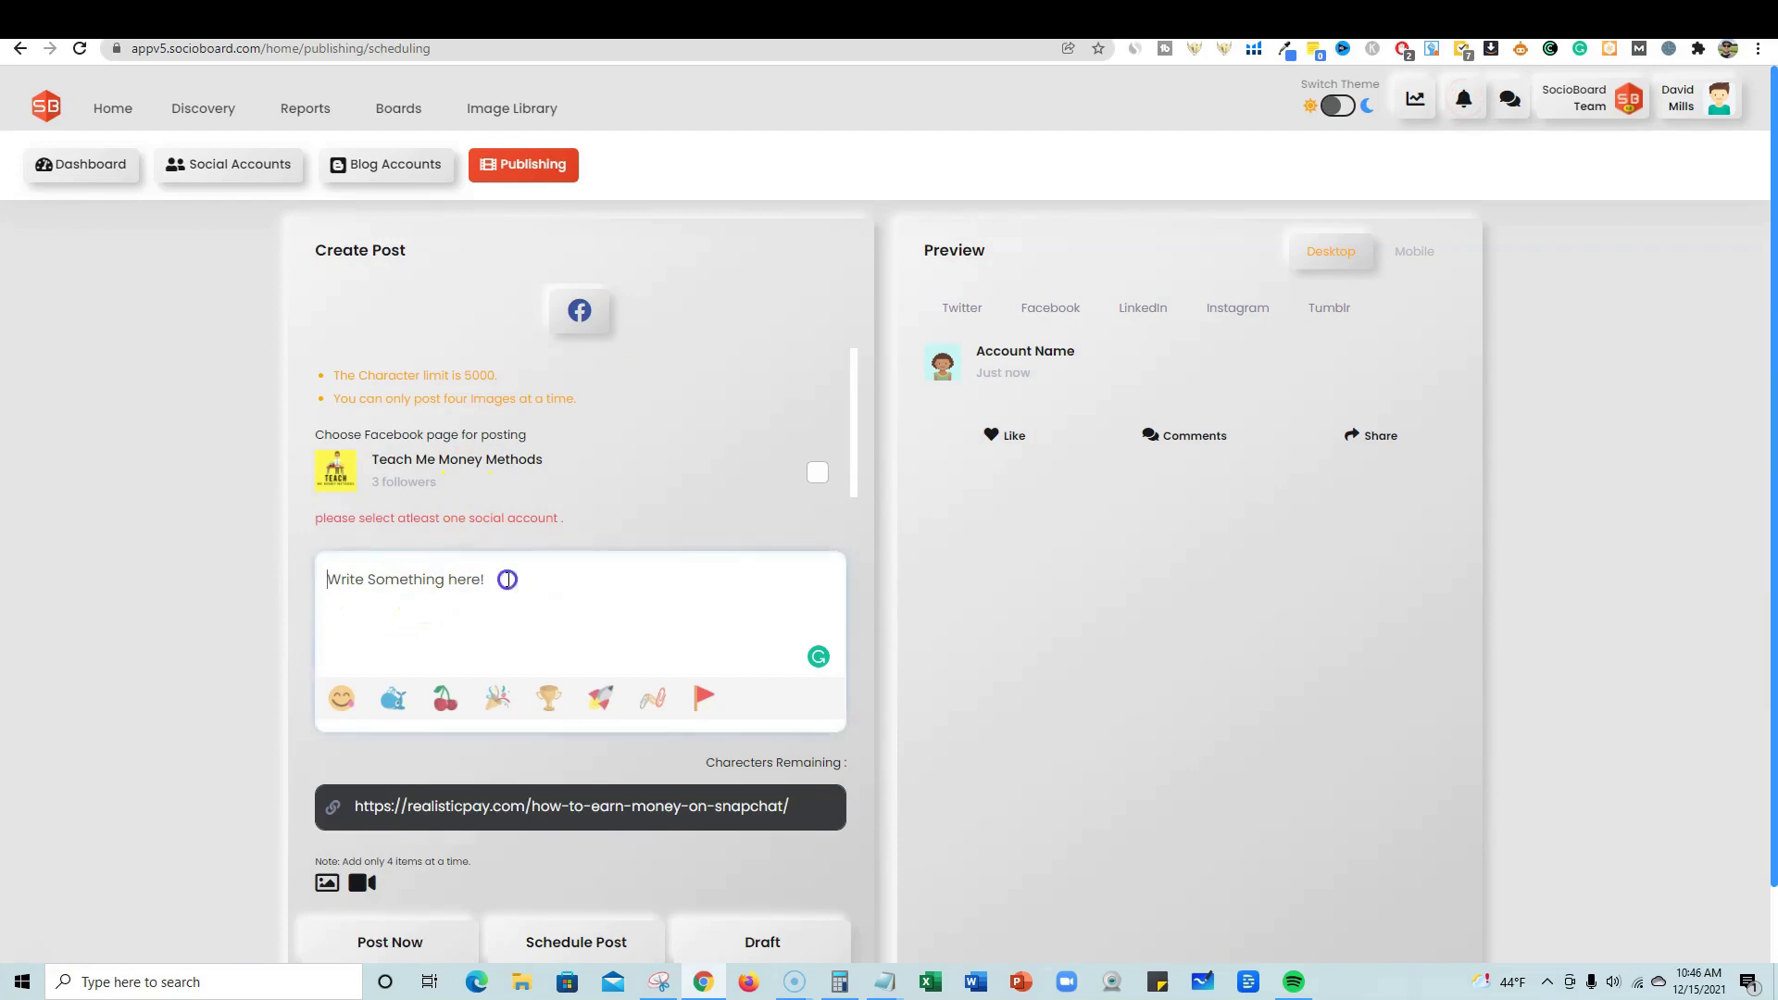
text(https://realisticpay.com/how-to-earn-money-on-snapchat/)
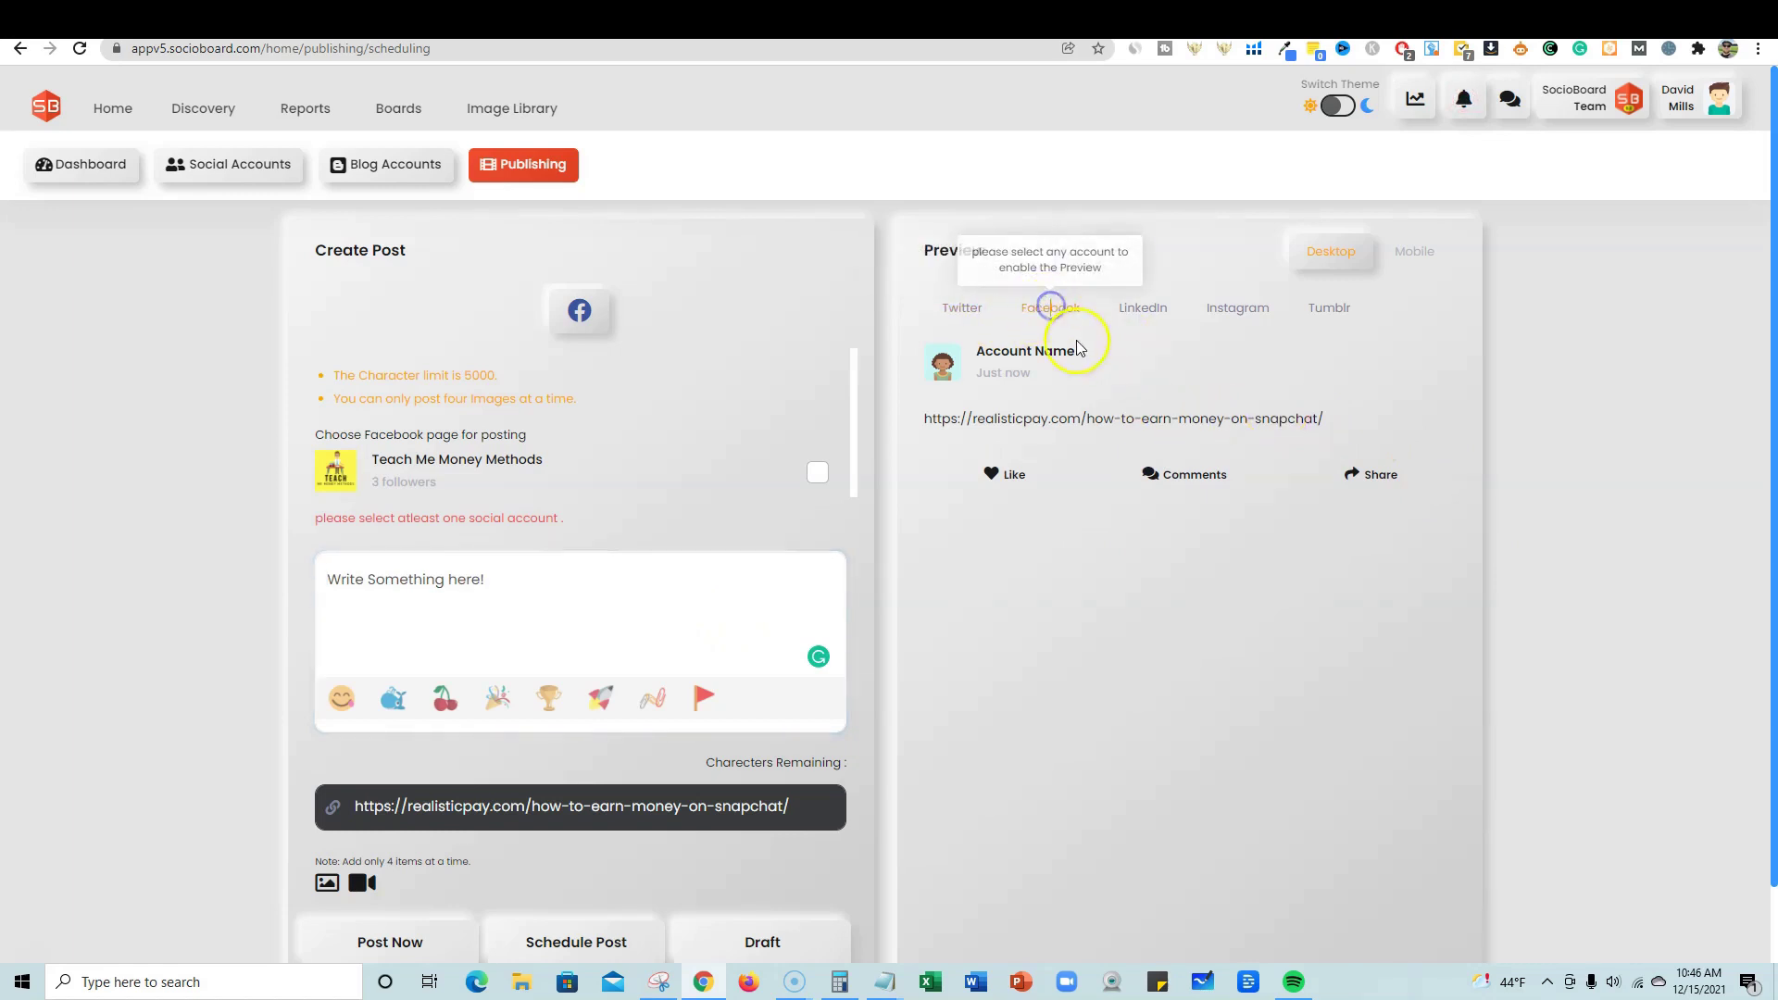
scroll(448, 745, down, 1)
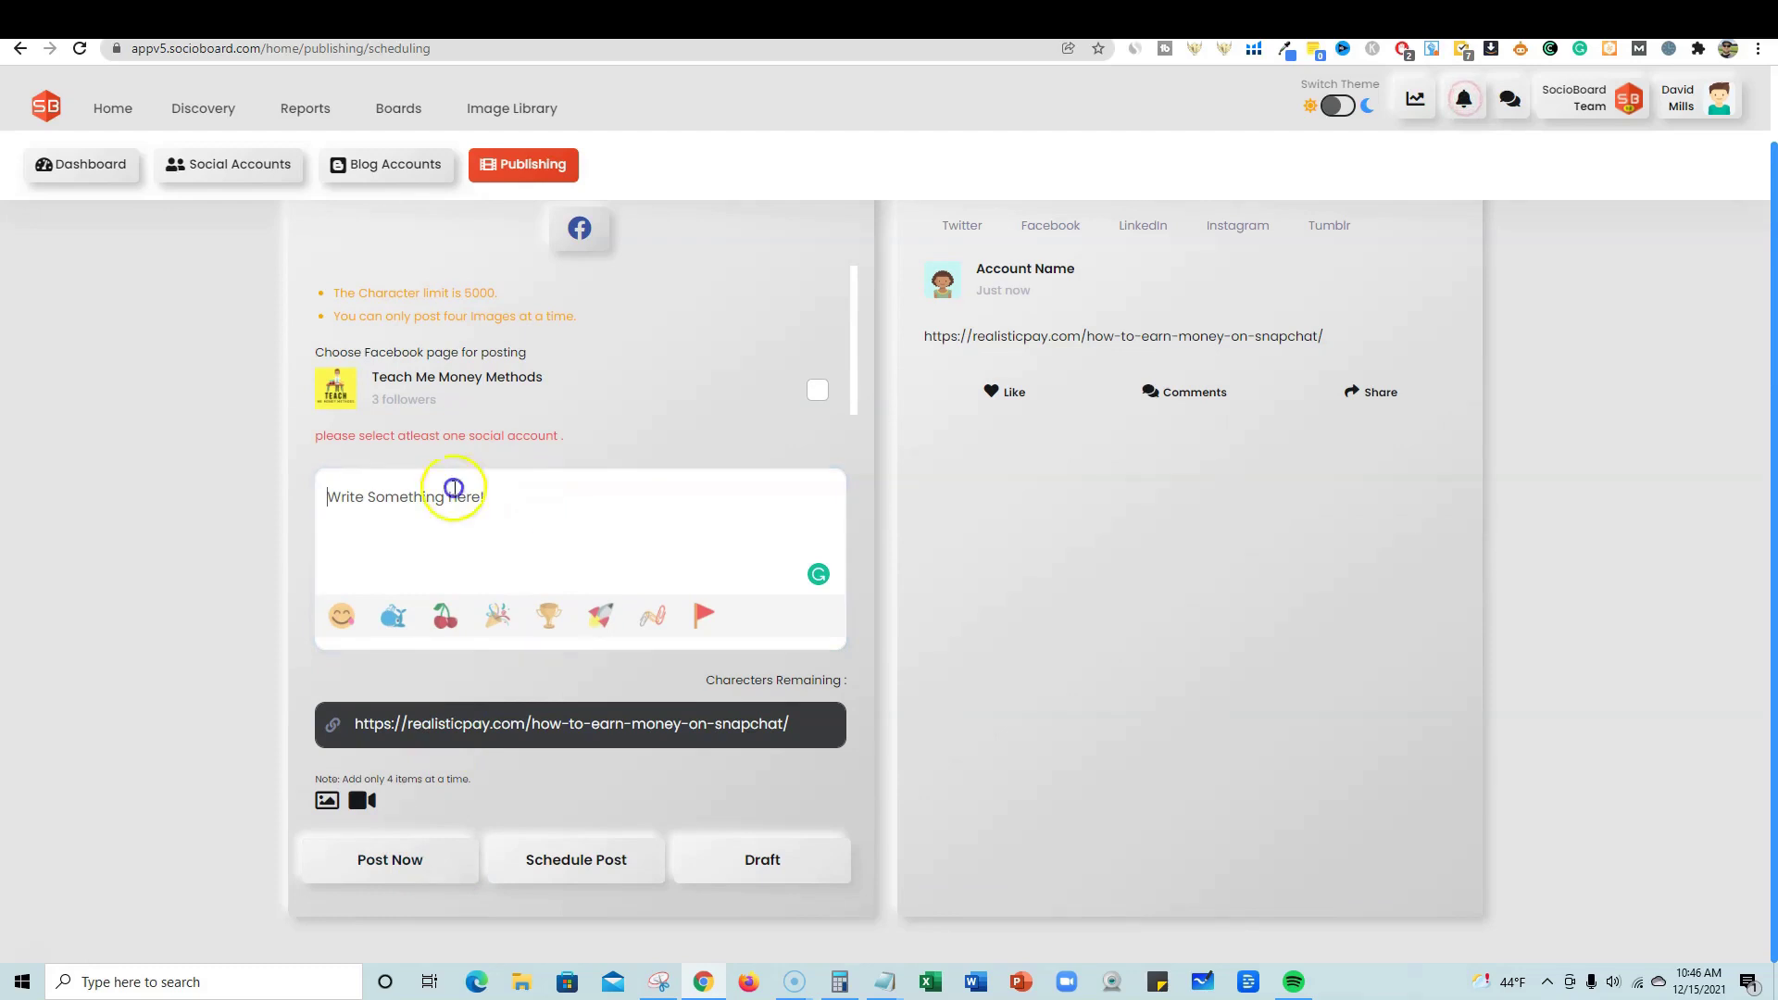
click(317, 485)
text(Check out how to make m)
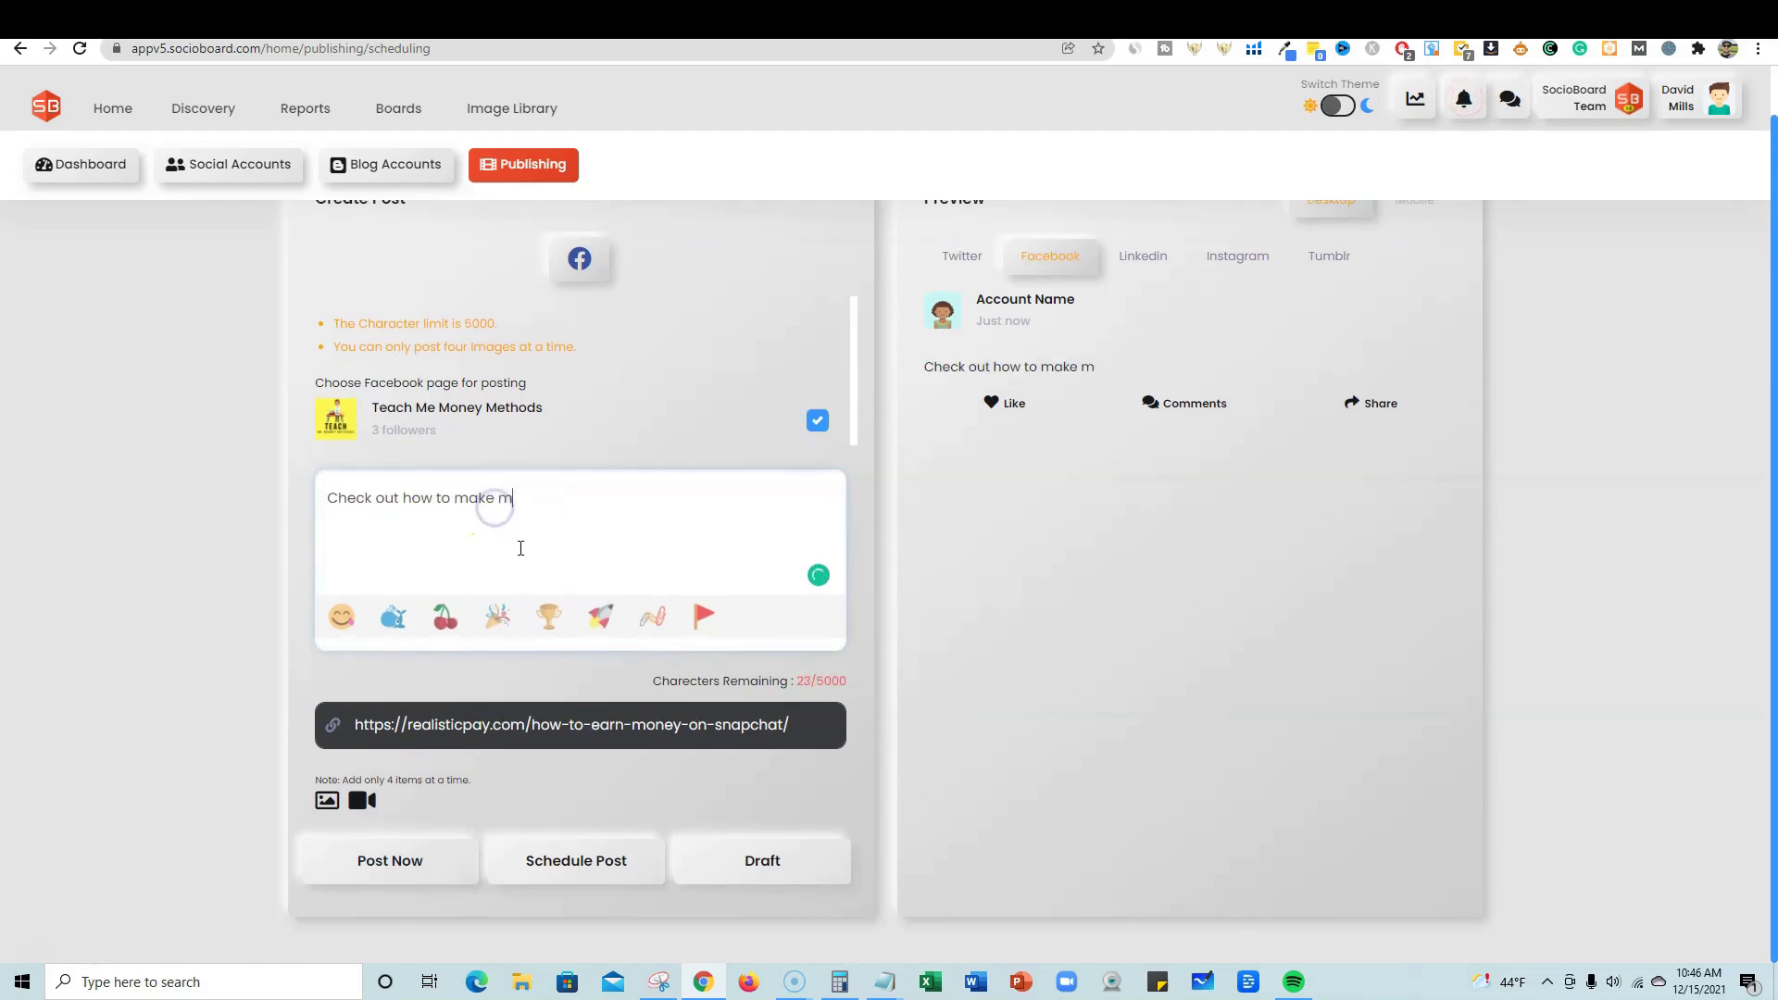
text(oney on Snapchat!)
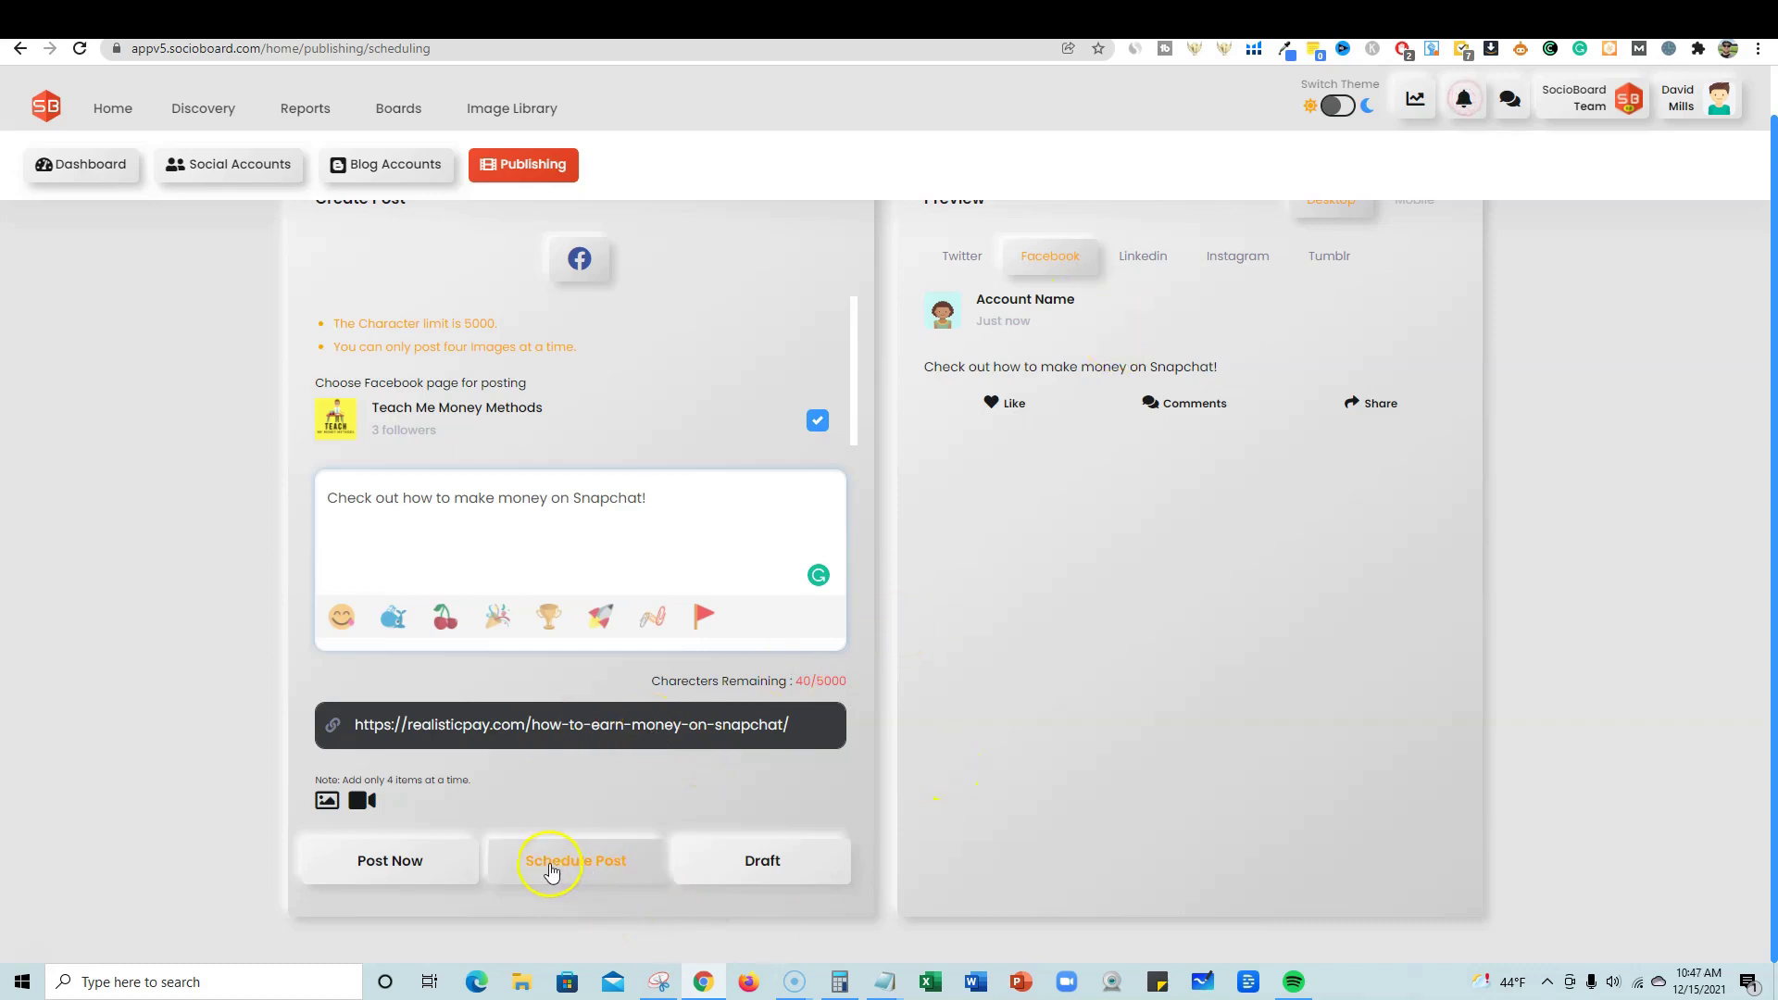
click(529, 870)
scroll(766, 798, down, 2)
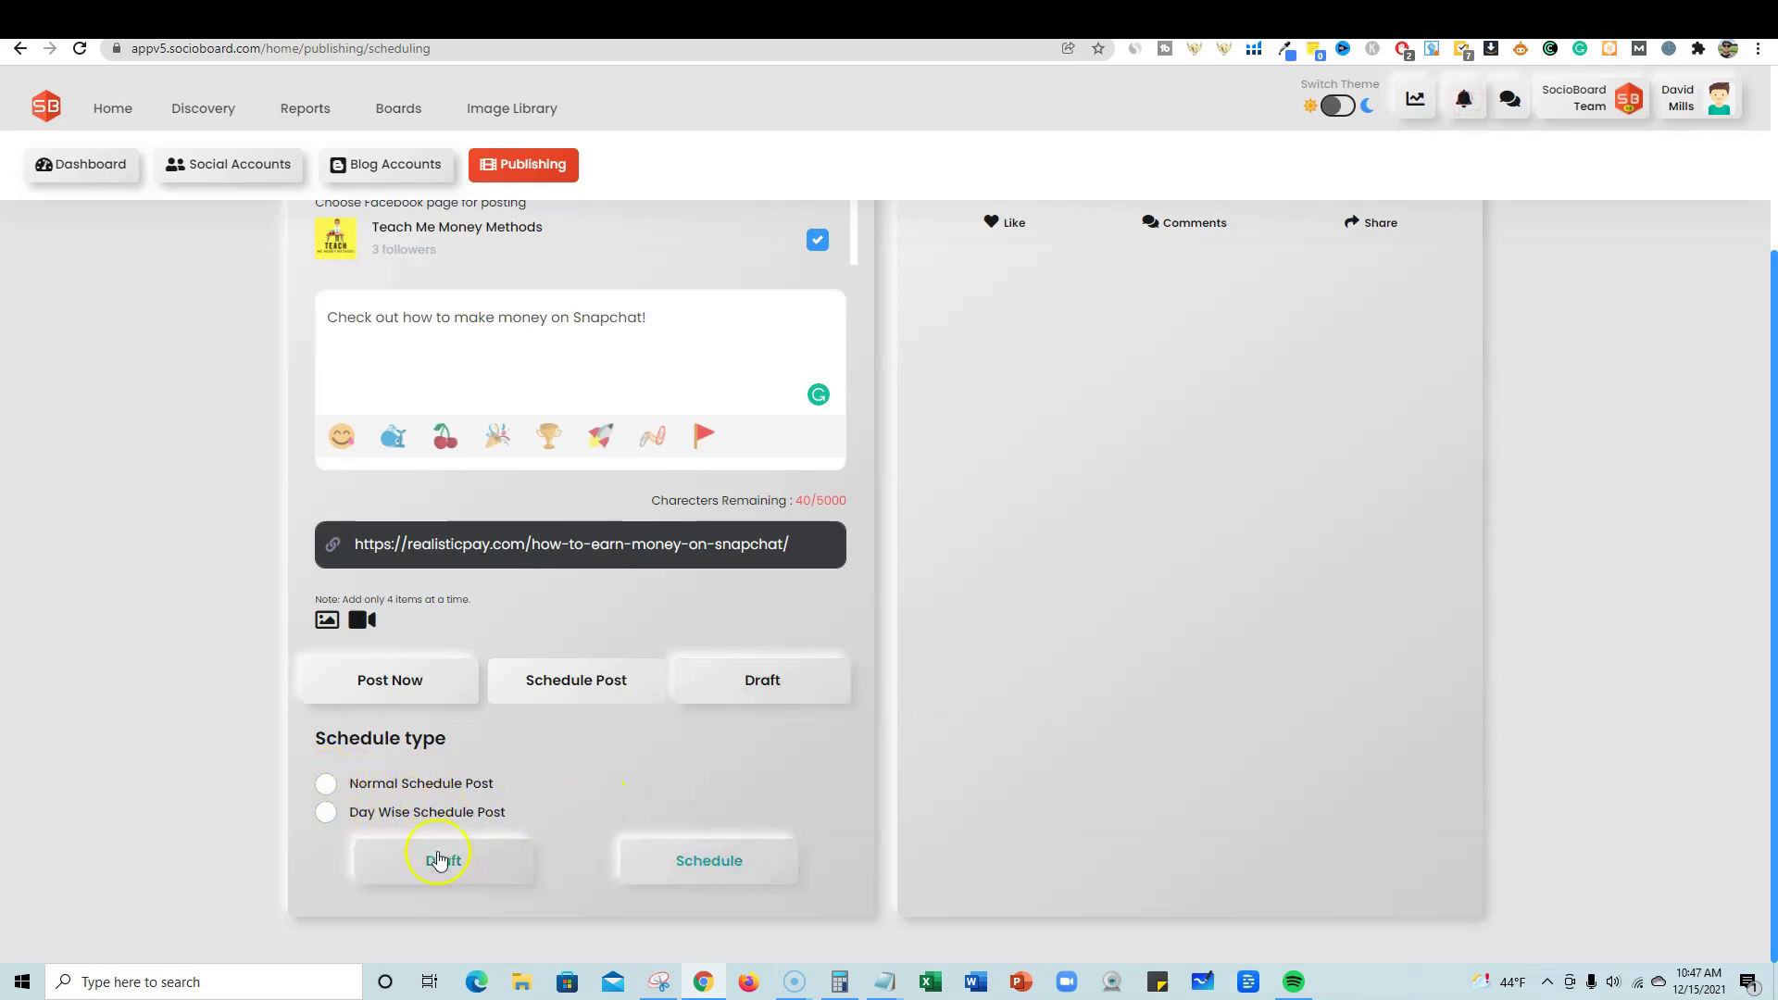
Step: Schedule the Facebook post as a normal schedule post for 12/15/2021 at 10:50 AM
click(325, 786)
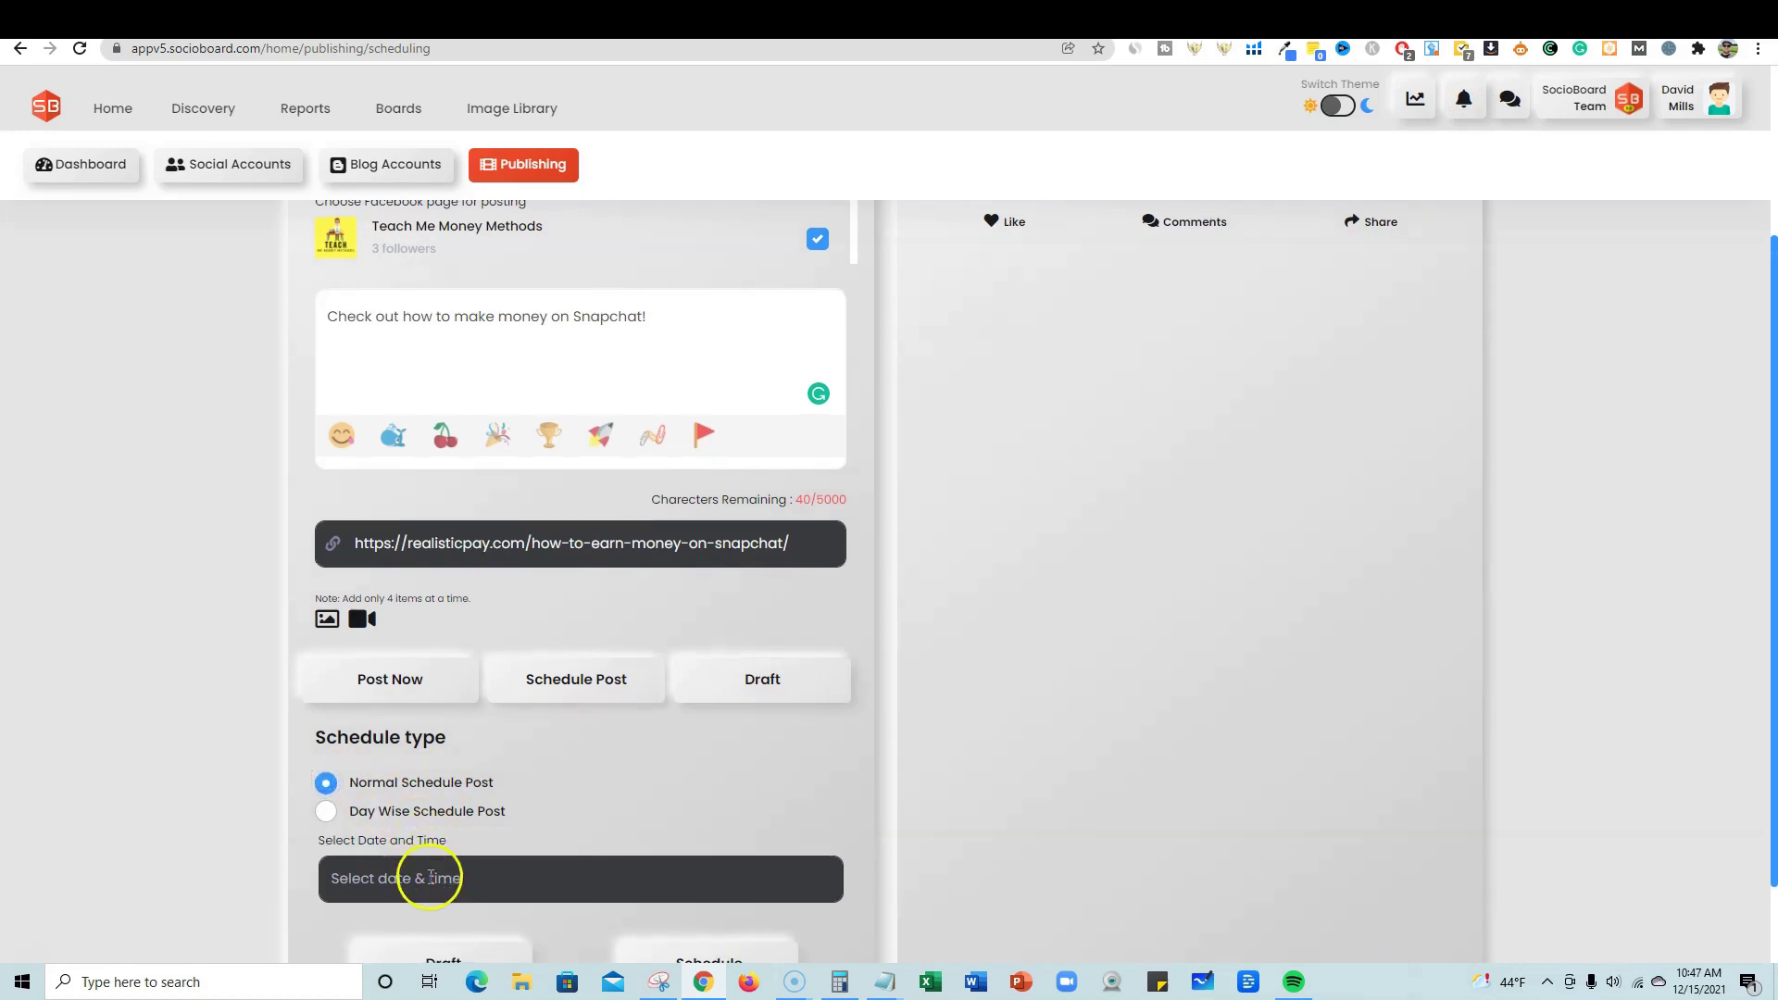
scroll(437, 834, down, 1)
click(425, 782)
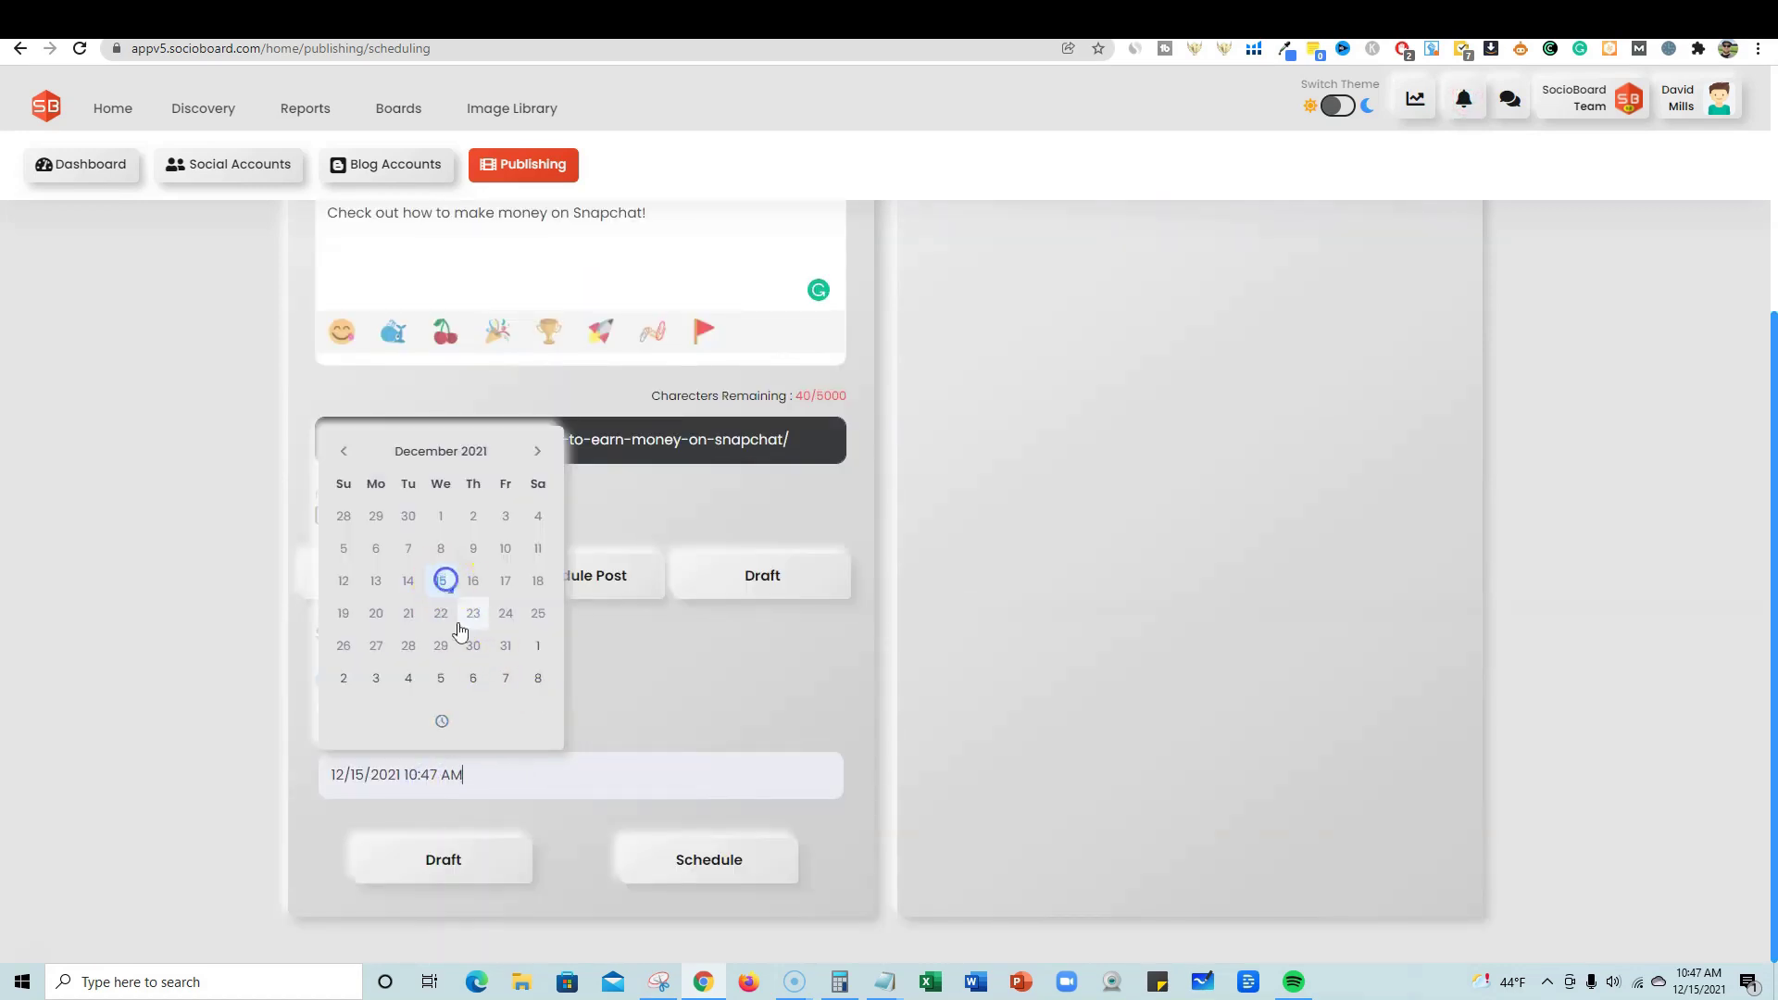
click(442, 720)
click(384, 674)
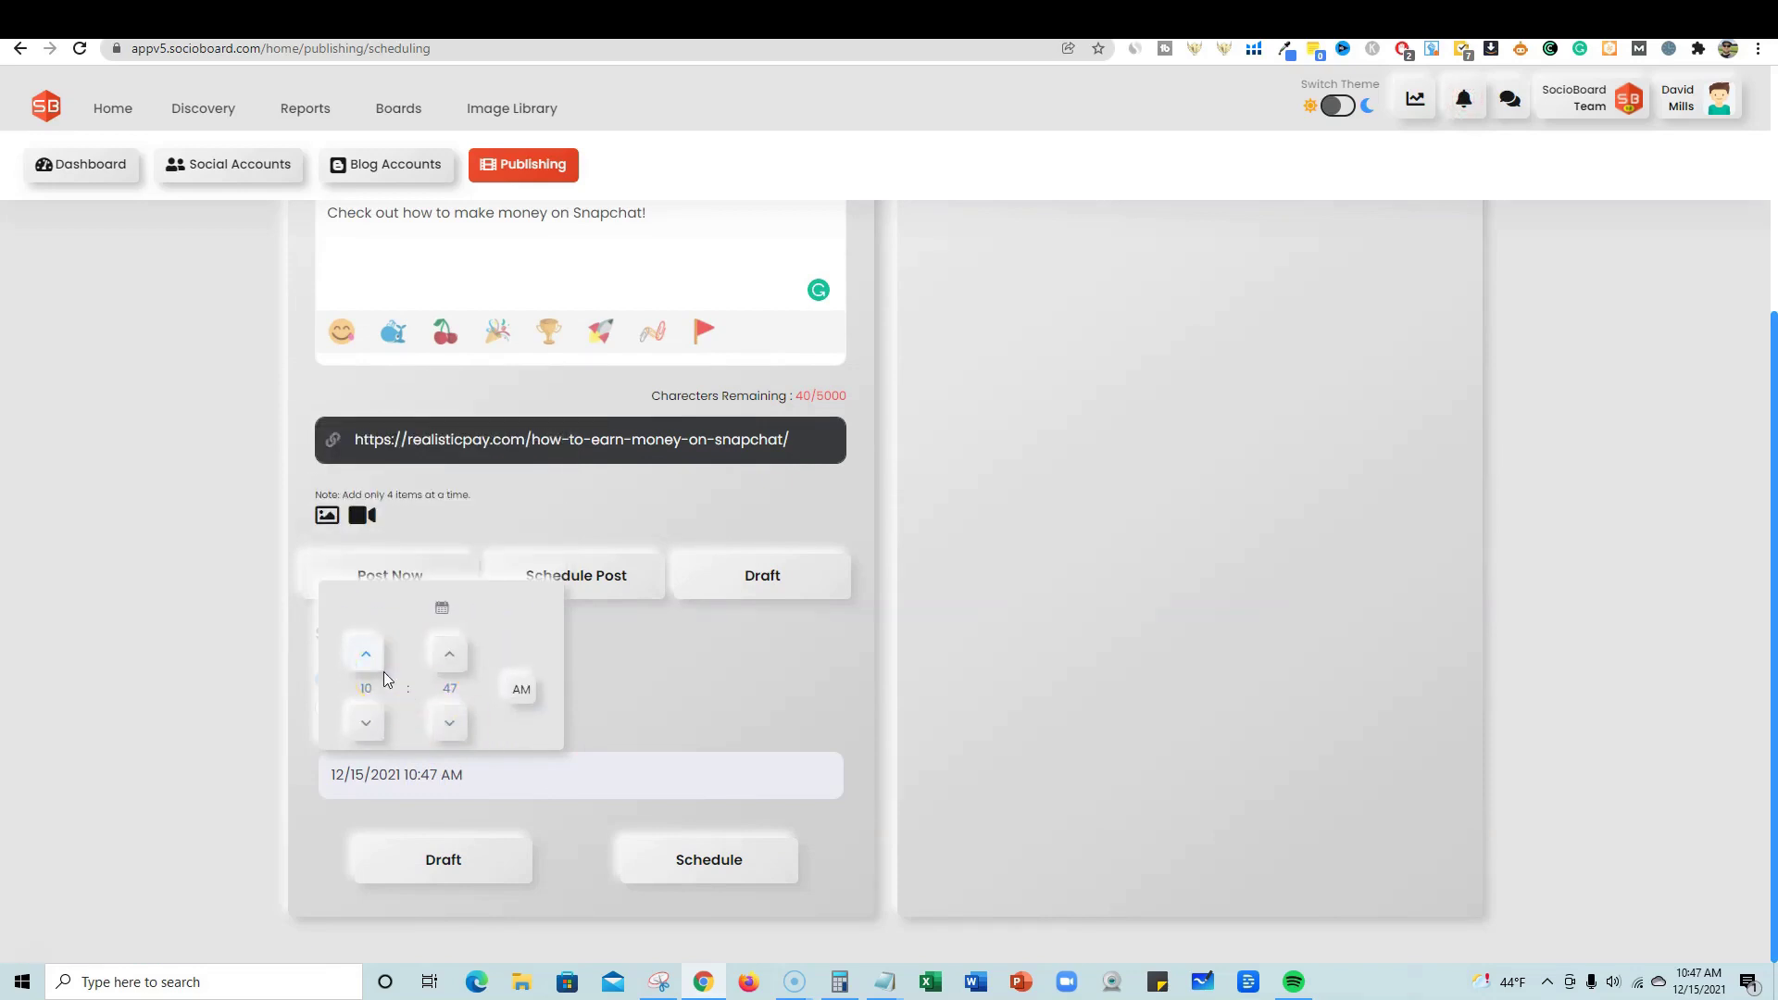
click(449, 722)
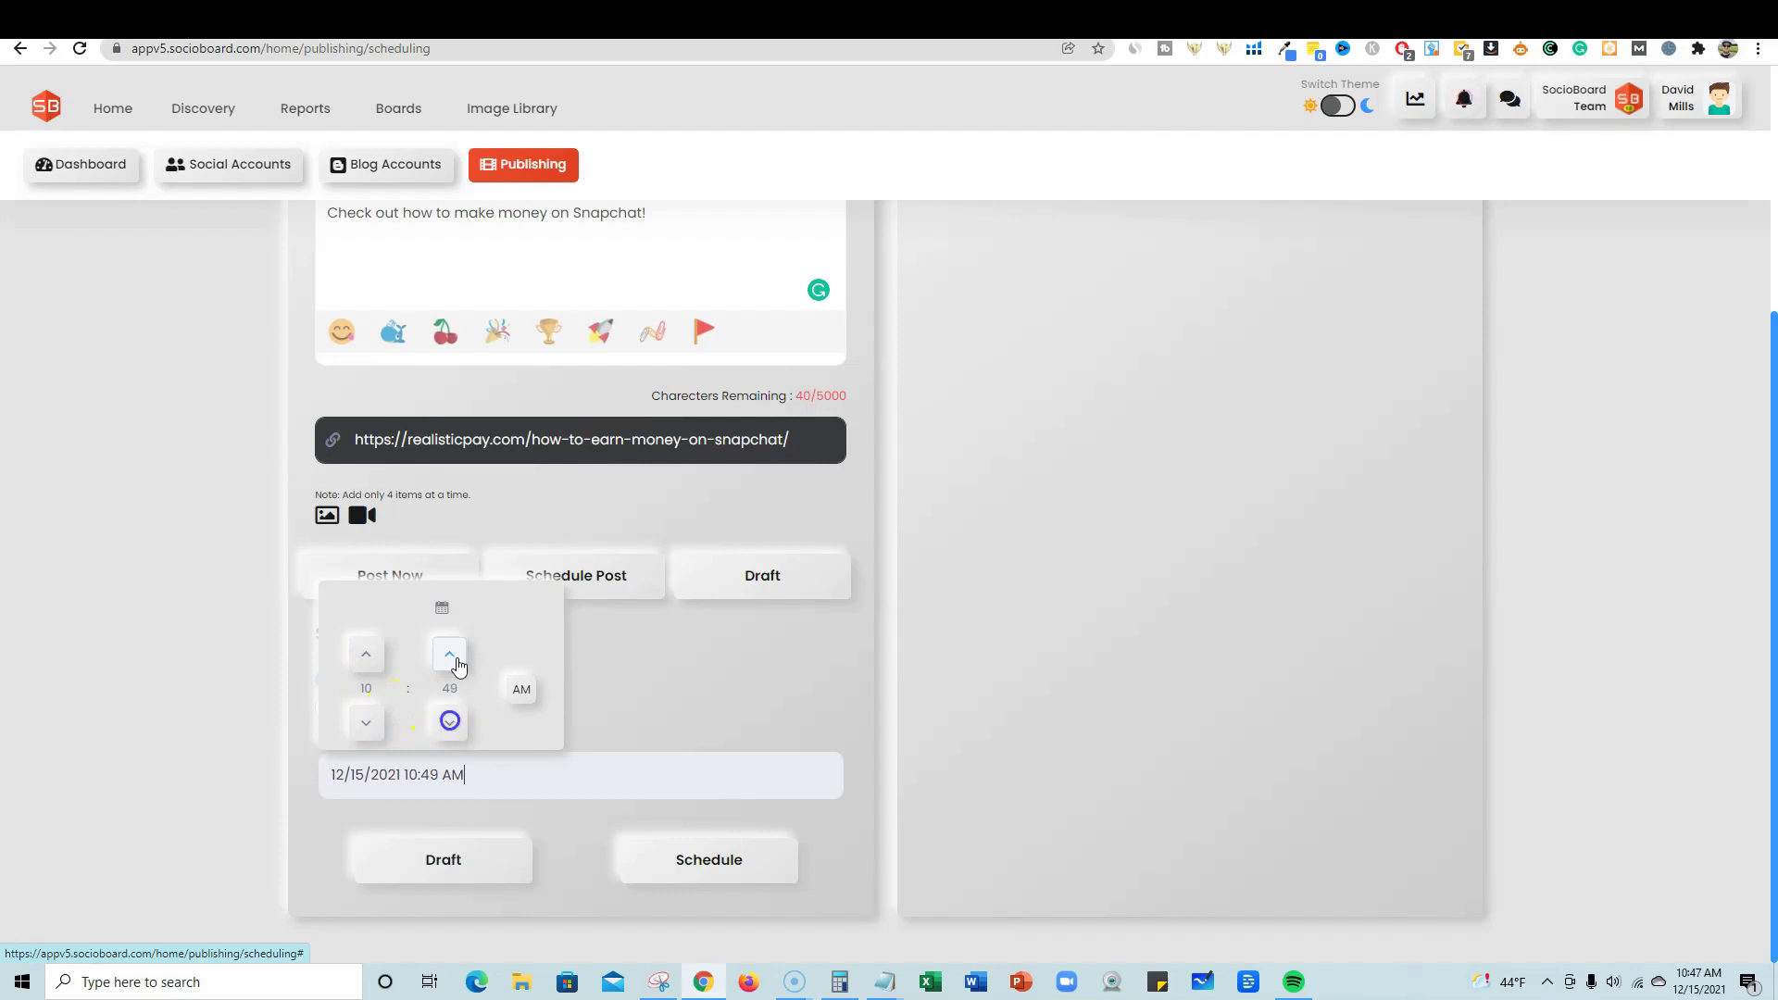
click(456, 658)
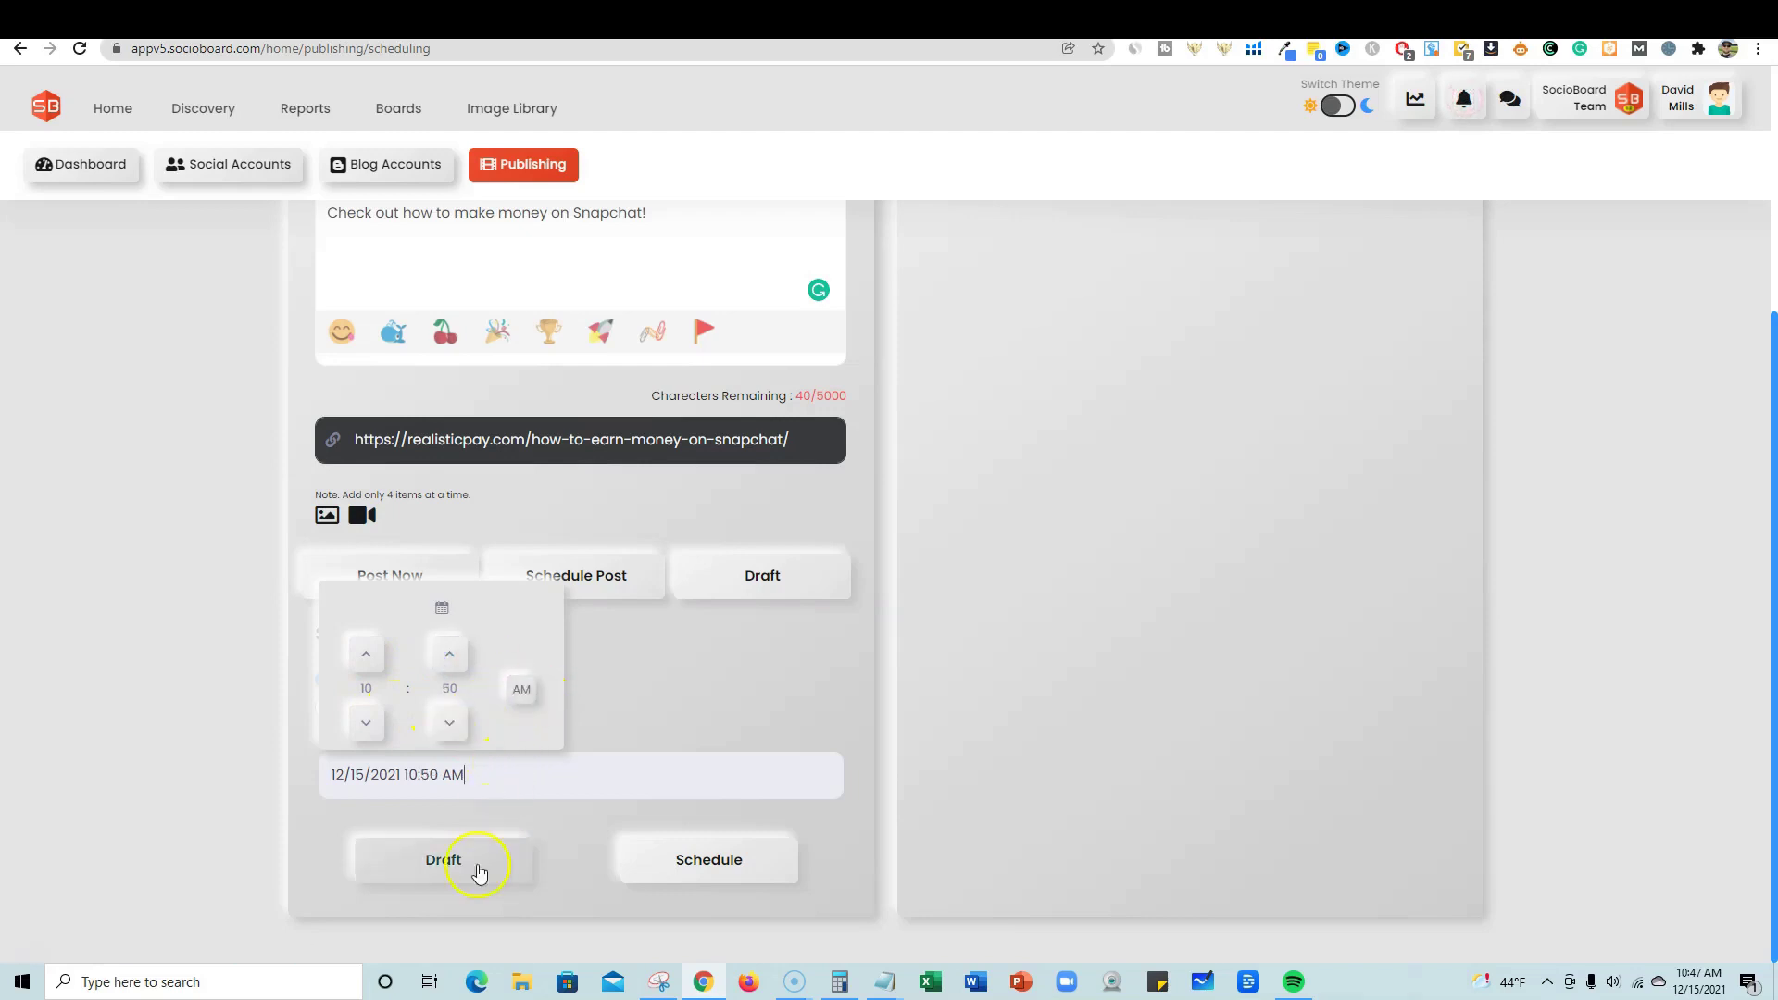
click(703, 700)
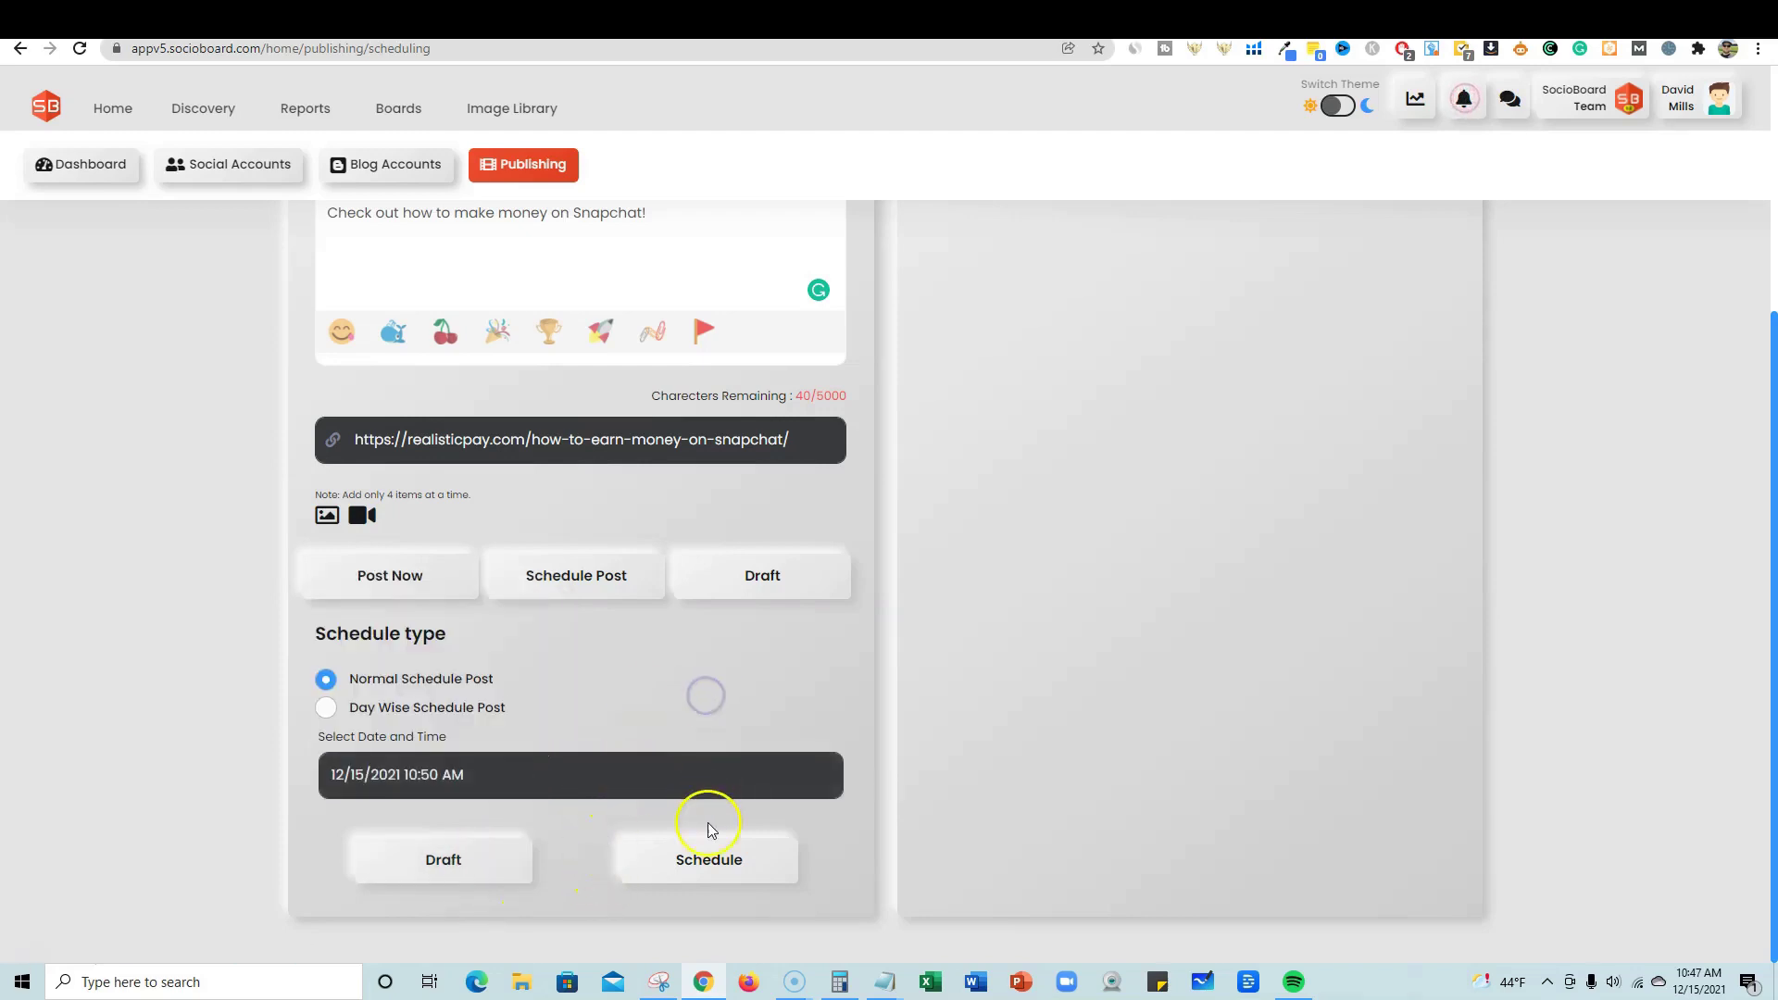
click(711, 857)
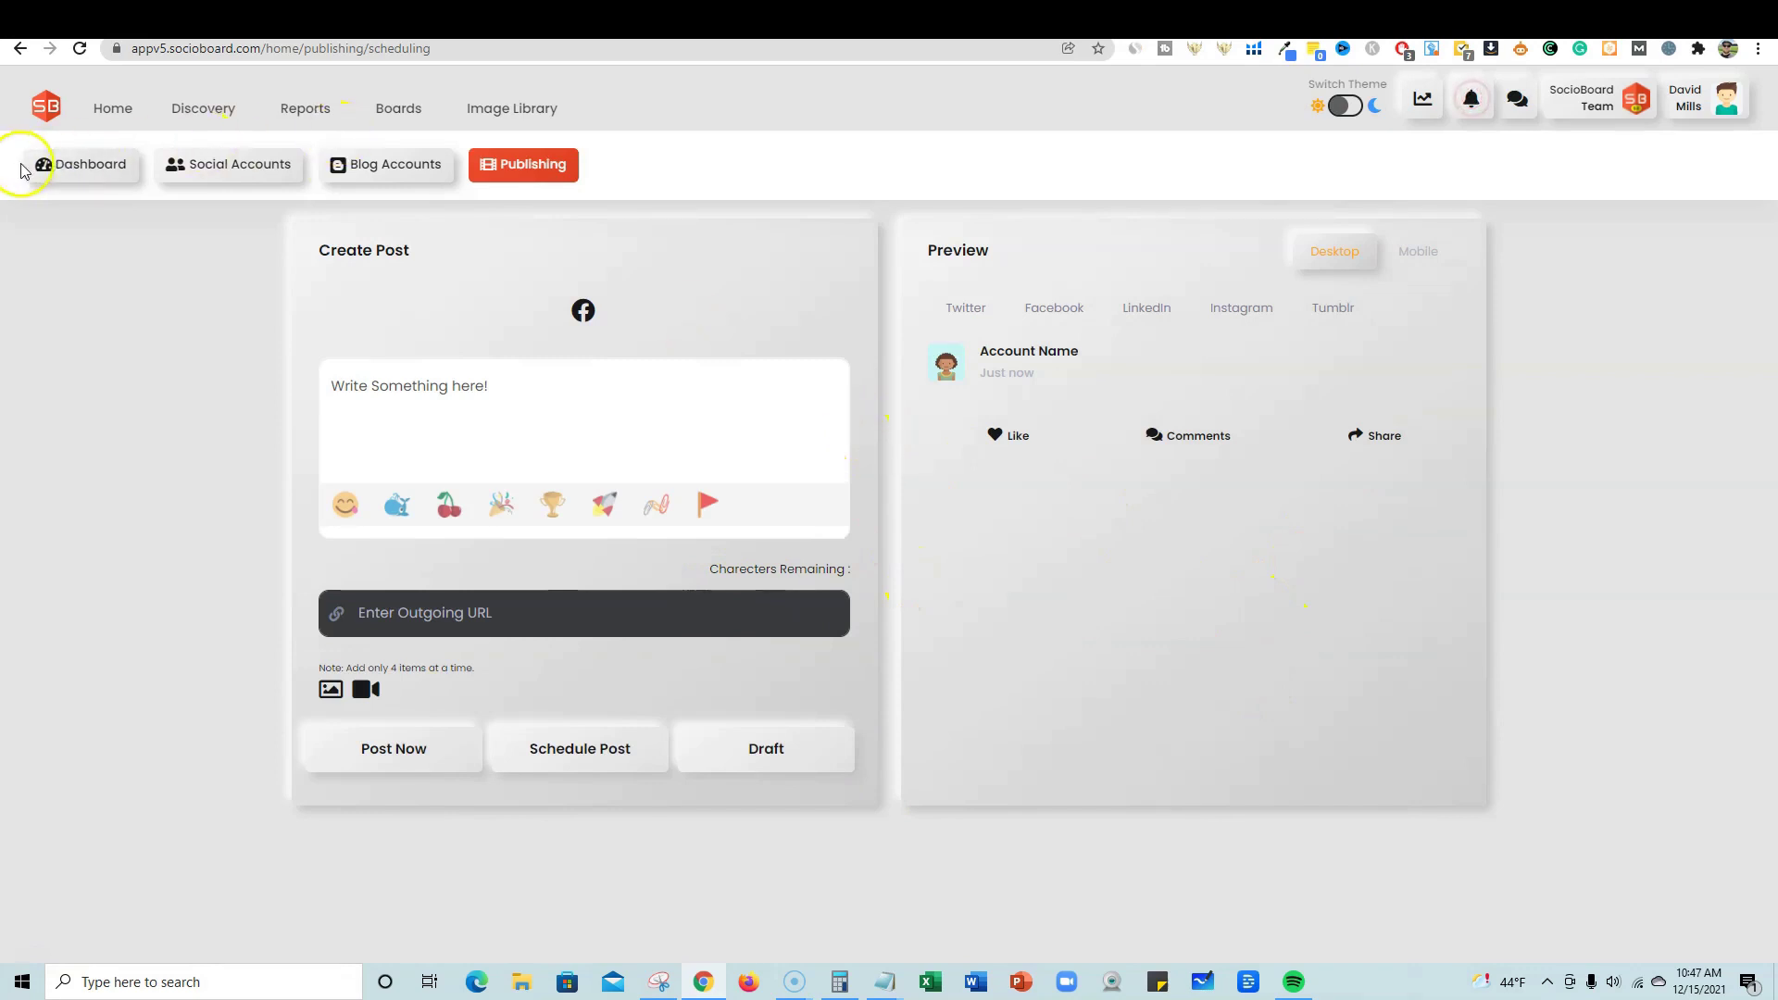
Step: Open and close the Publishing dropdown, then show the Reports sections
click(549, 164)
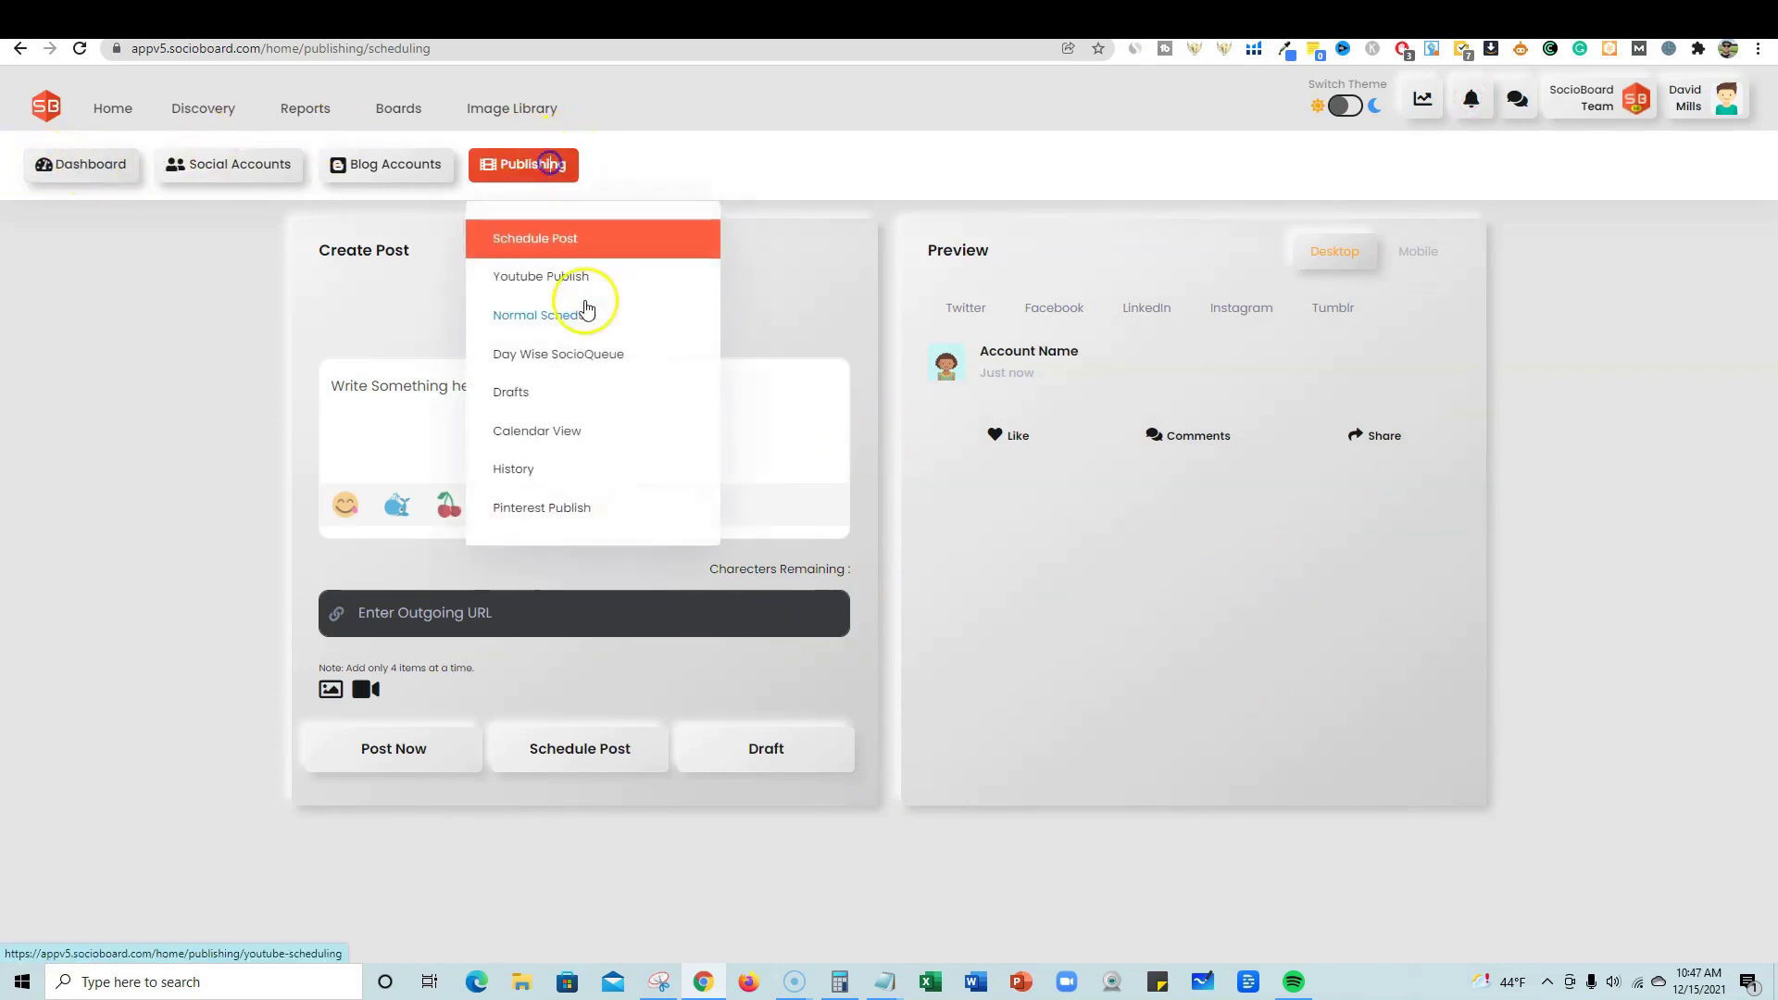
click(714, 155)
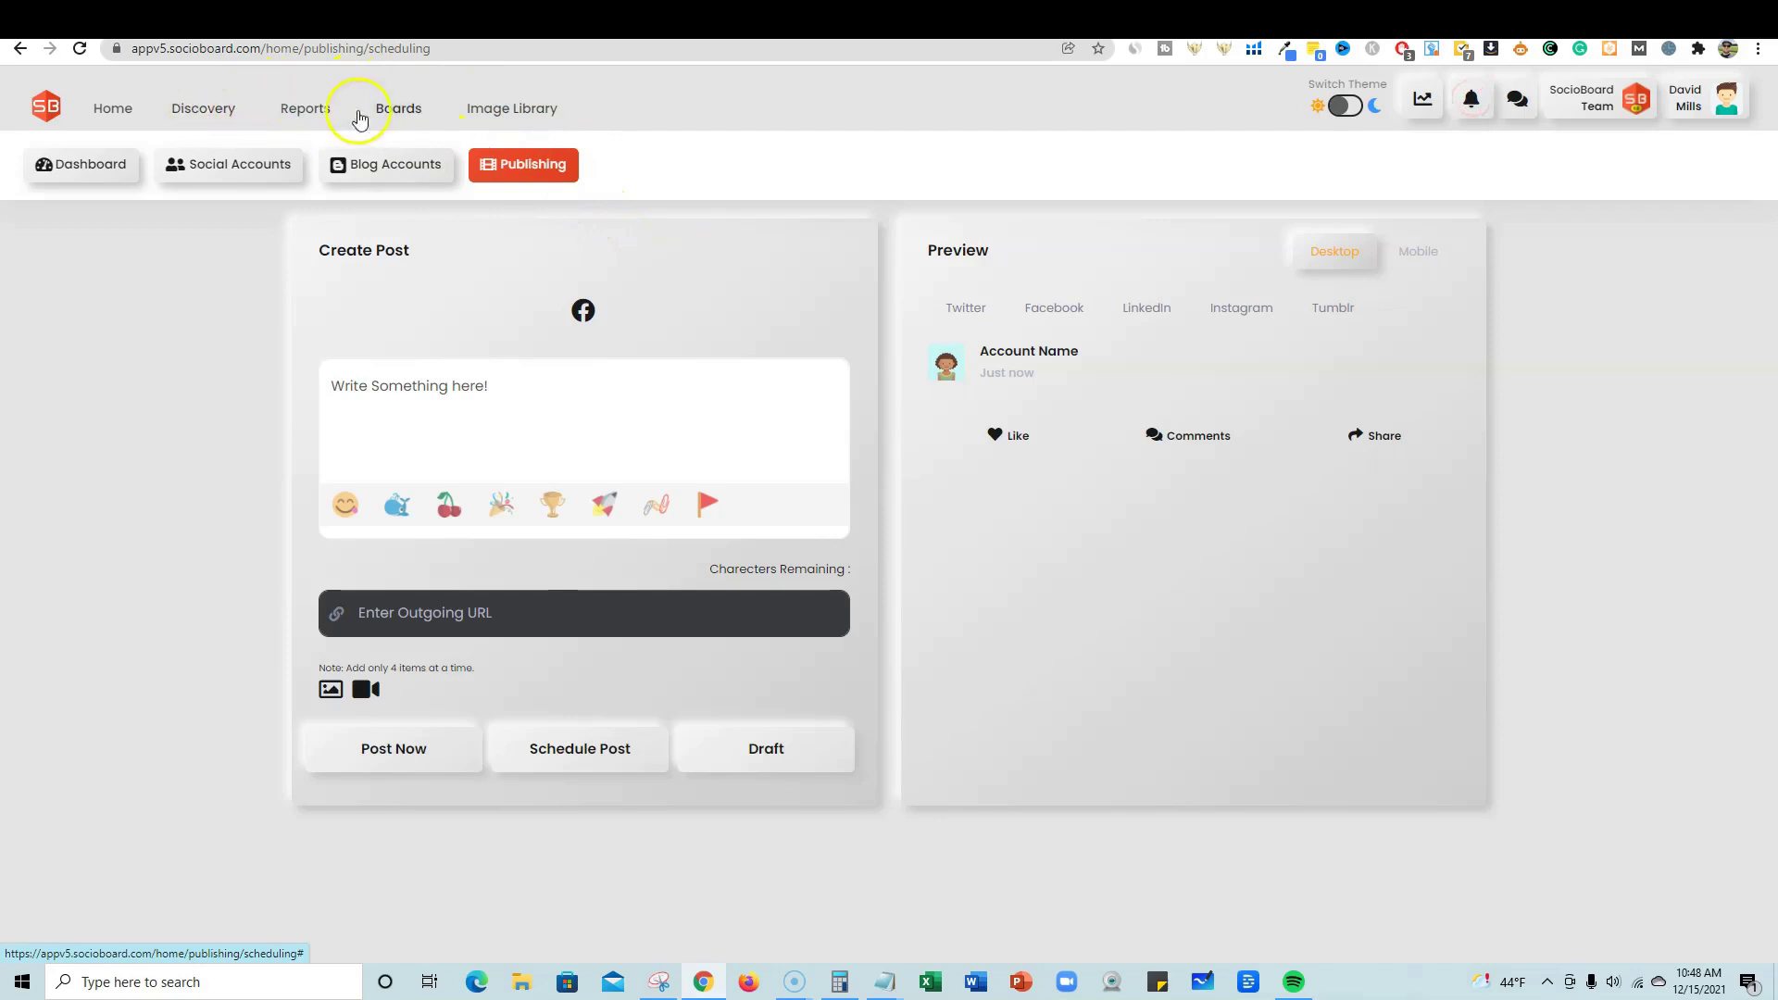
click(310, 109)
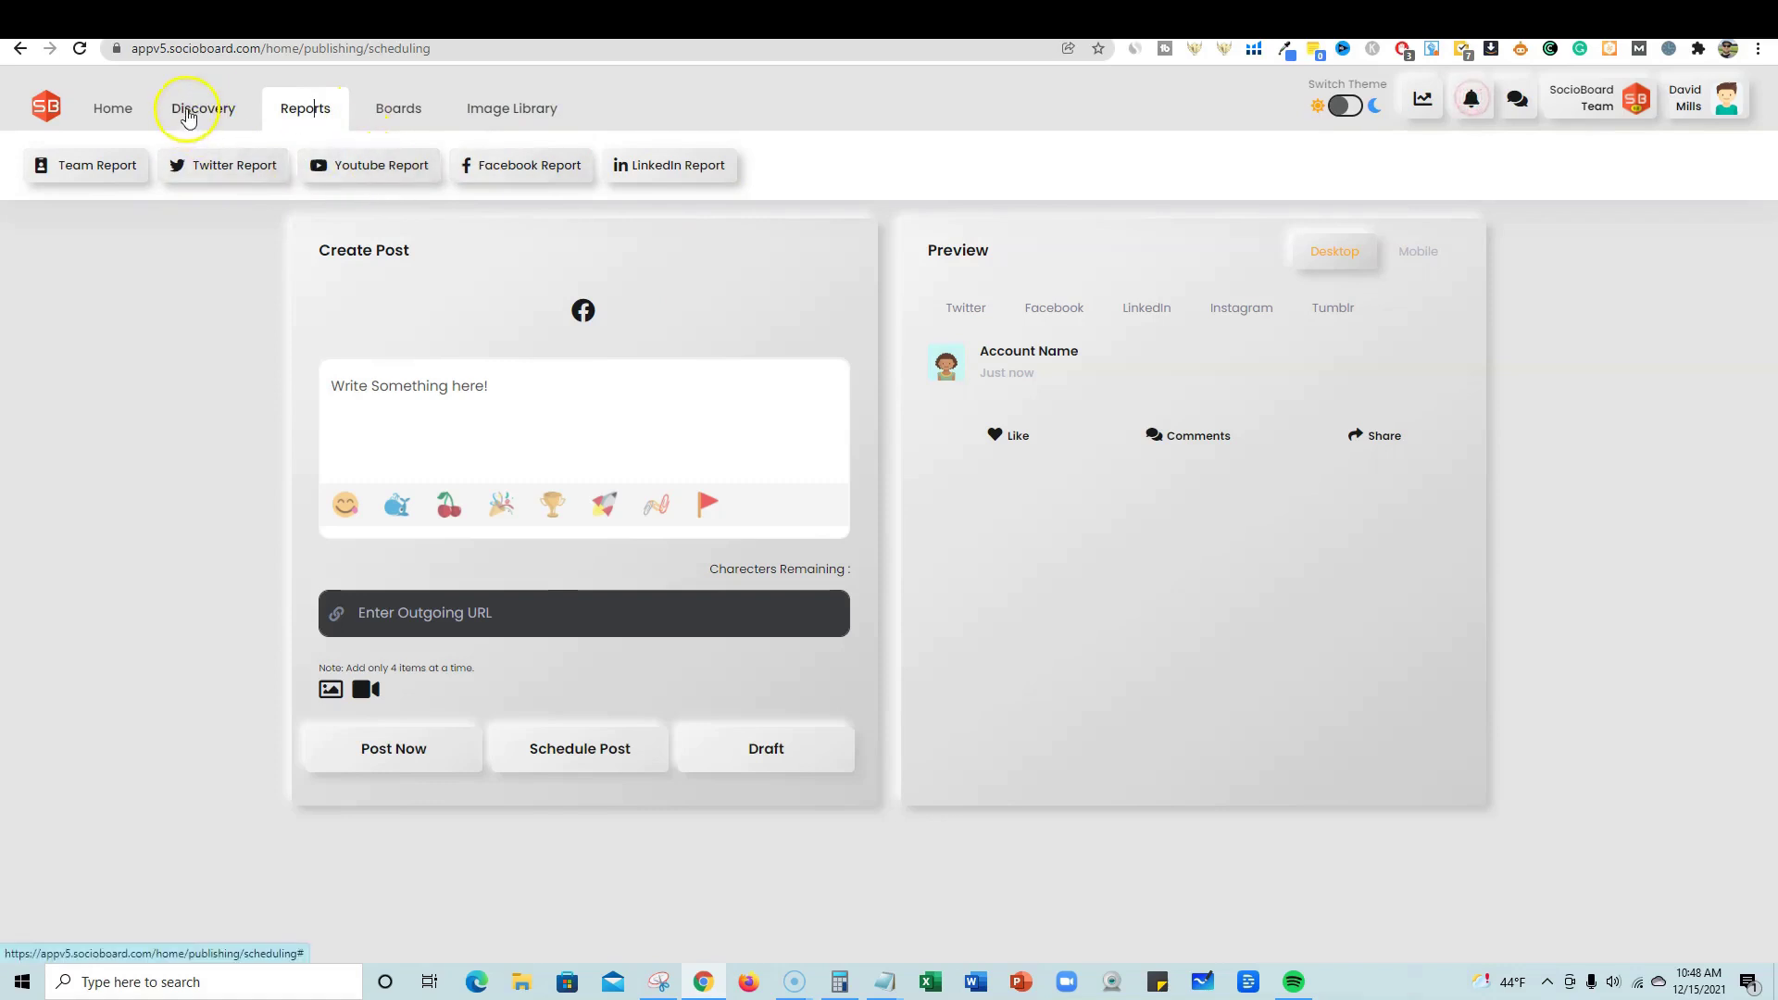
Step: Try the Pixabay source in Discovery's Content Studio and dismiss the plan-not-available error
click(194, 109)
click(220, 110)
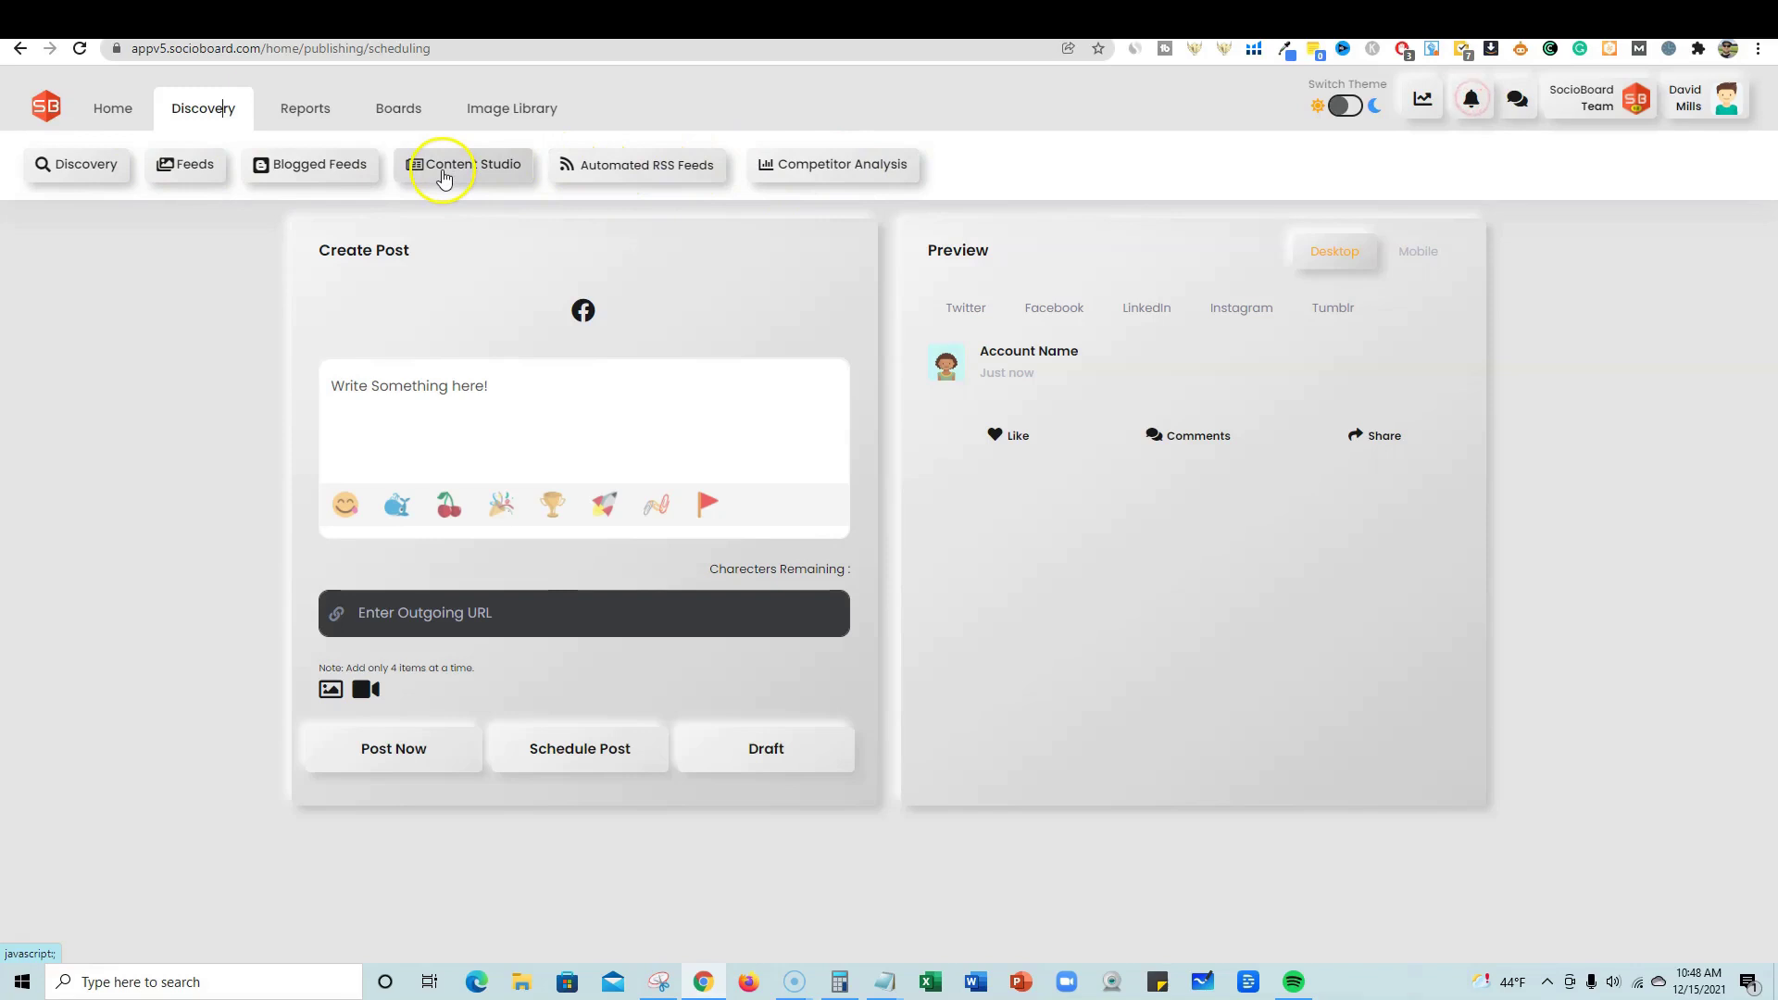
click(474, 166)
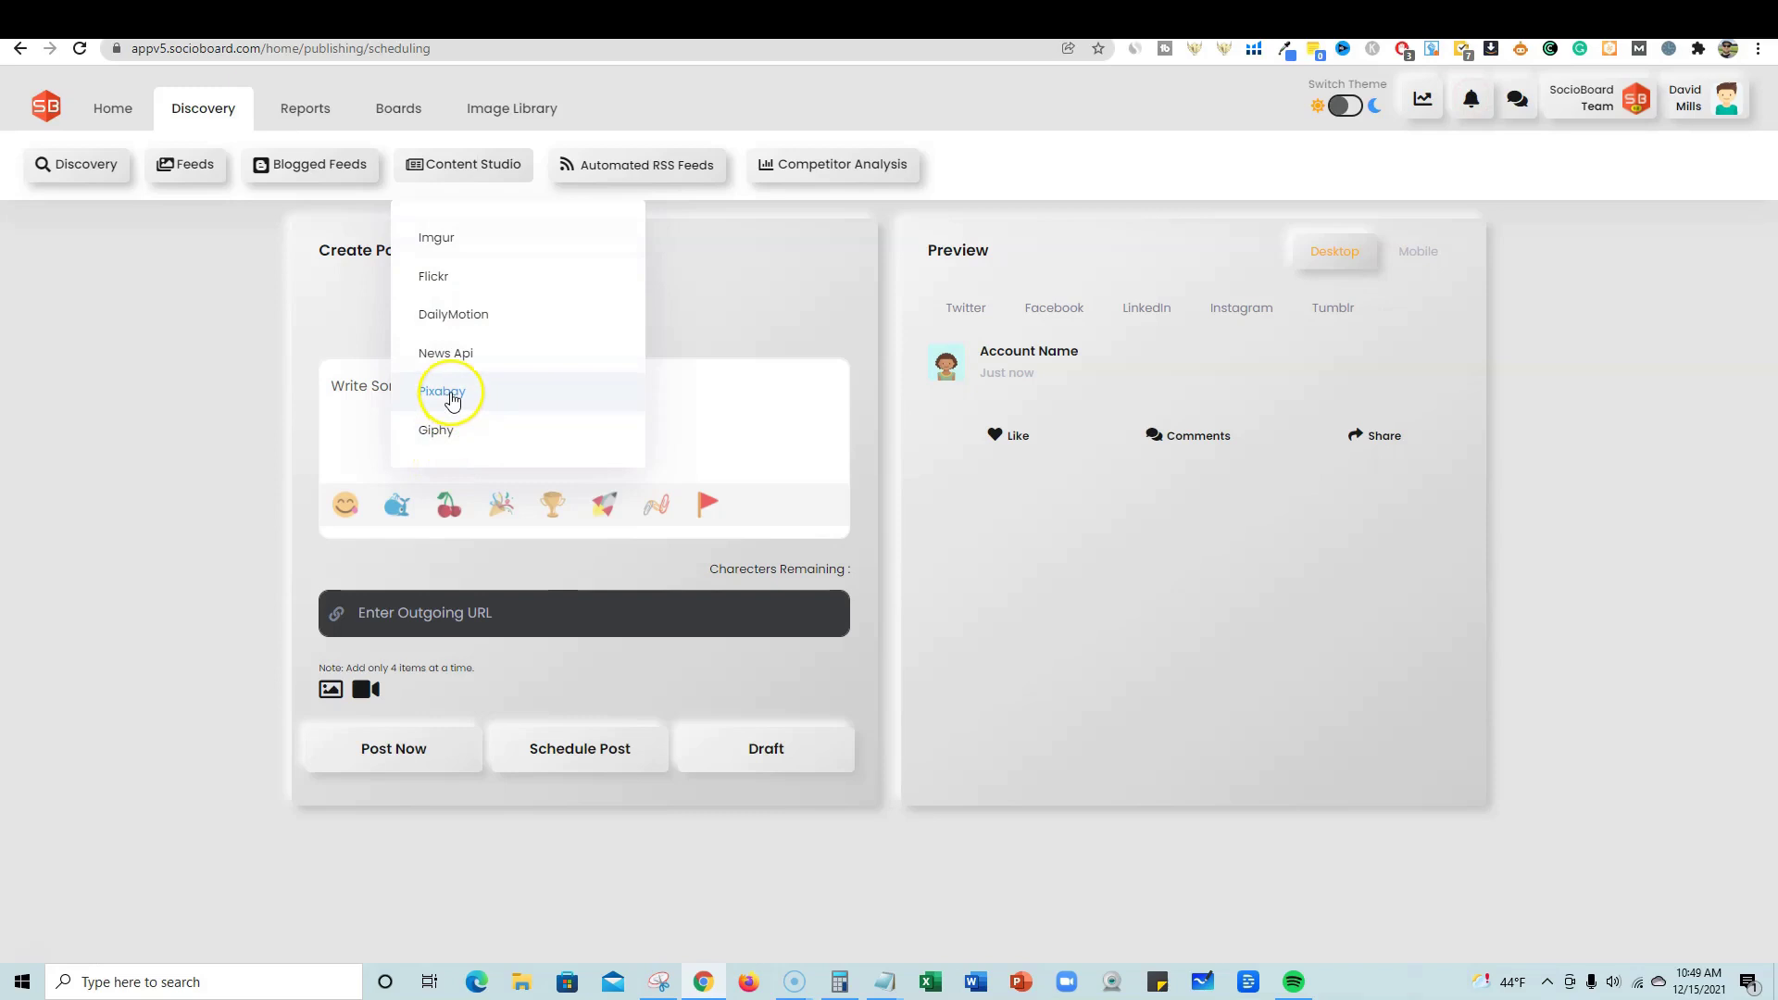
click(448, 390)
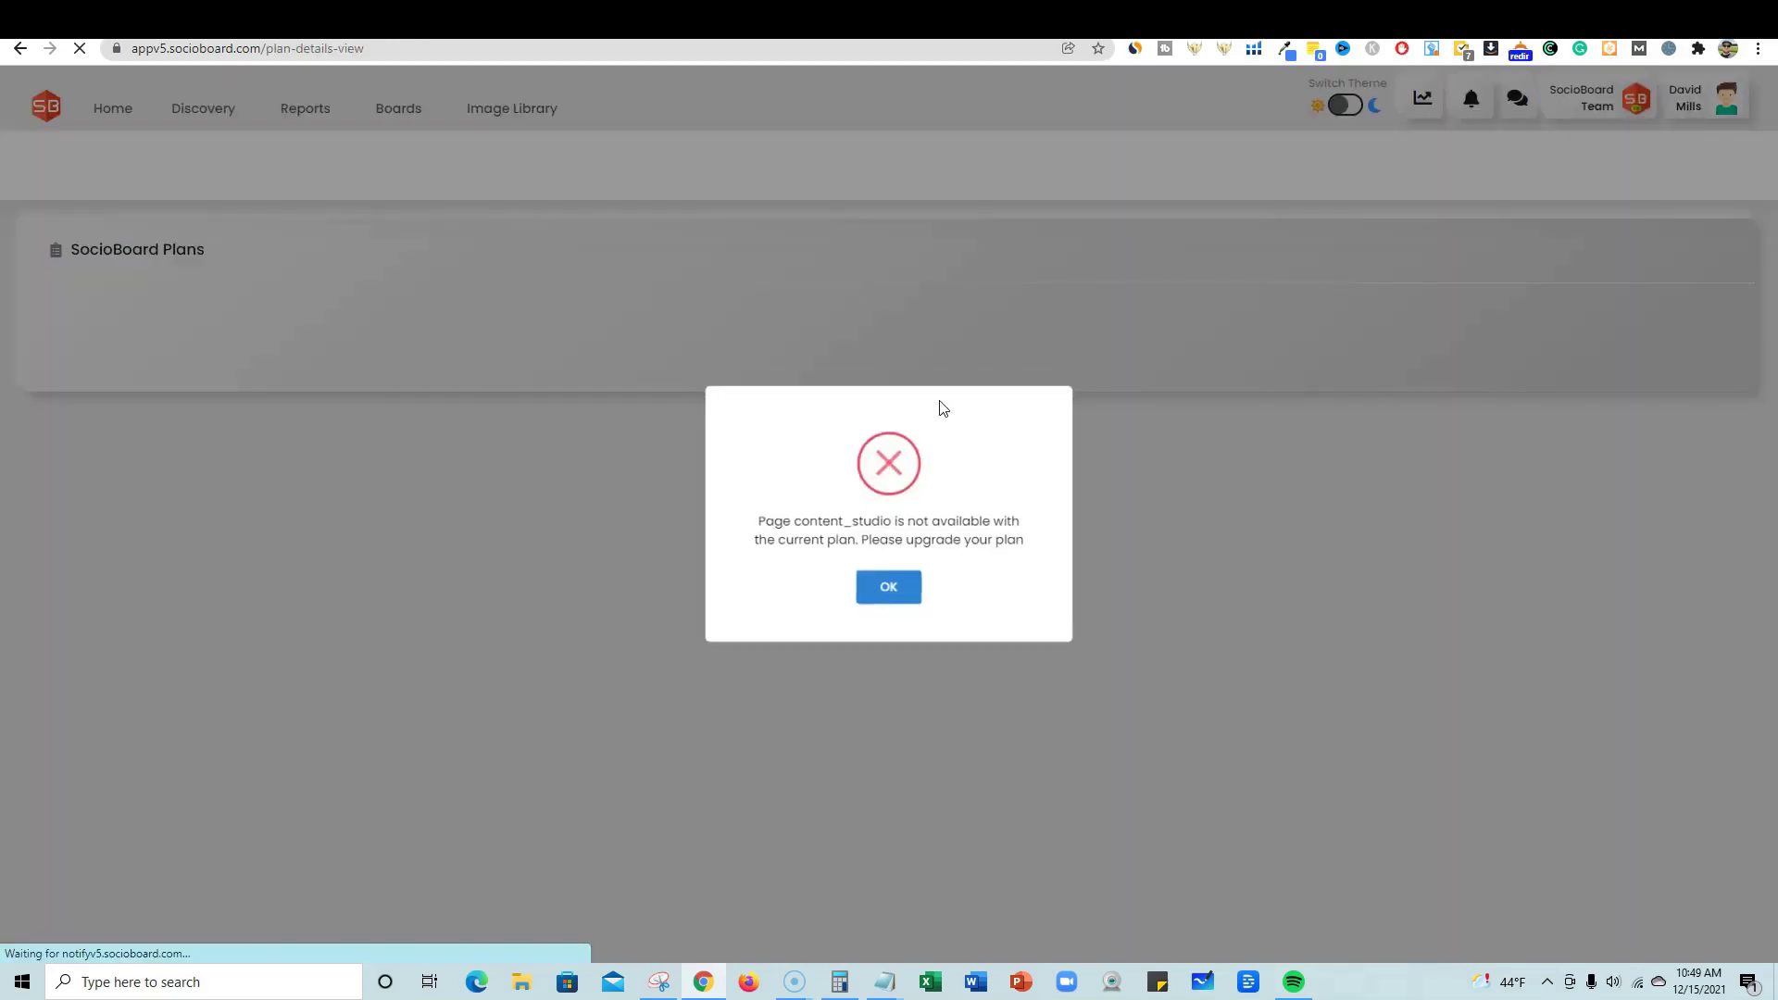
click(907, 597)
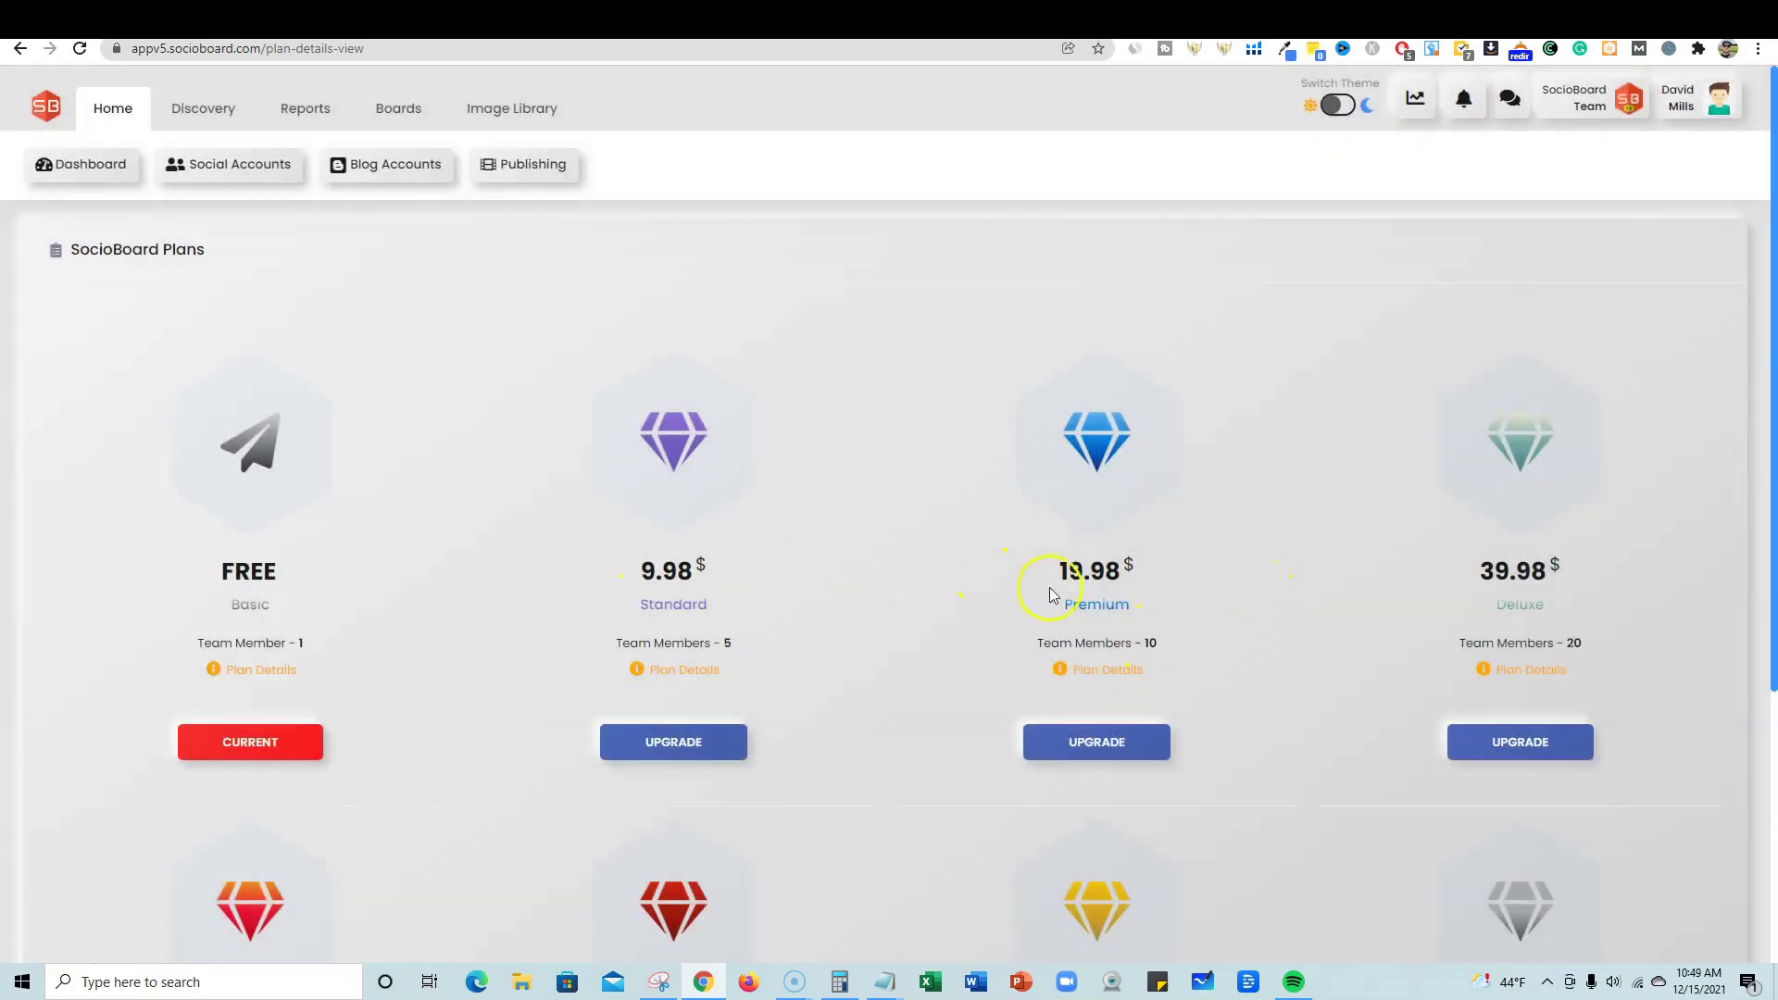
Step: Scroll through the plans, then open the Reports and Boards menus and the saved boards list
scroll(1241, 669, down, 4)
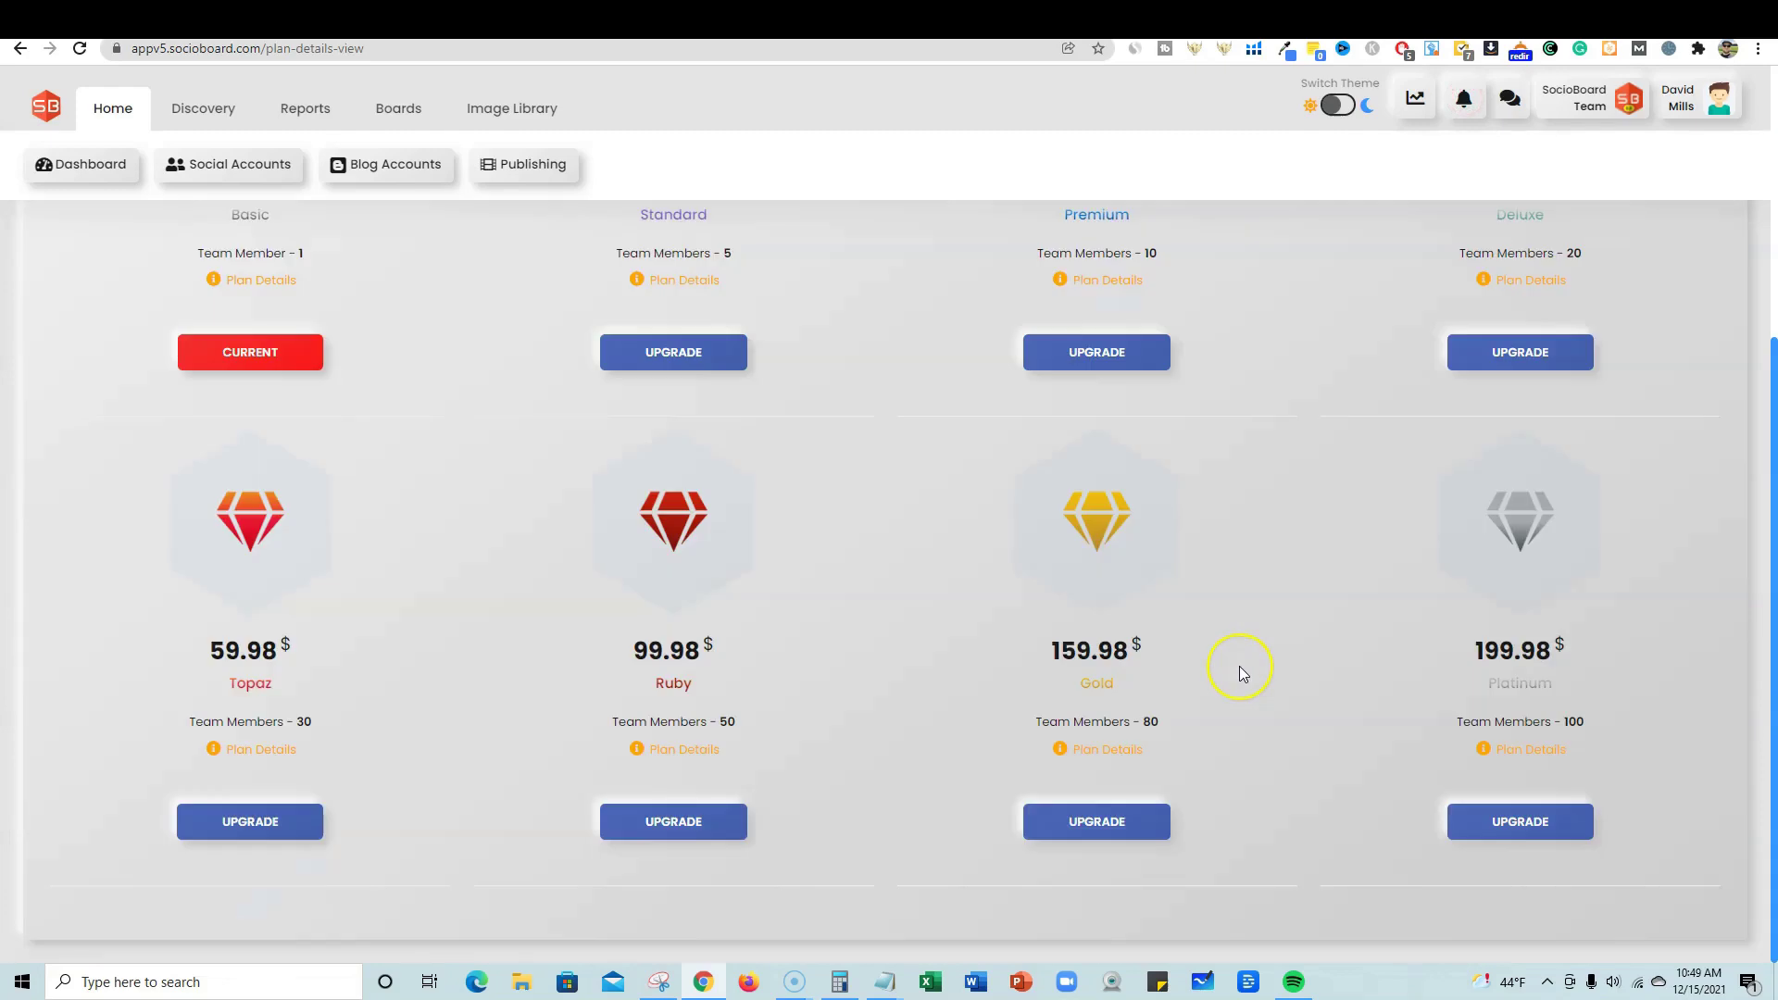
scroll(1239, 664, up, 4)
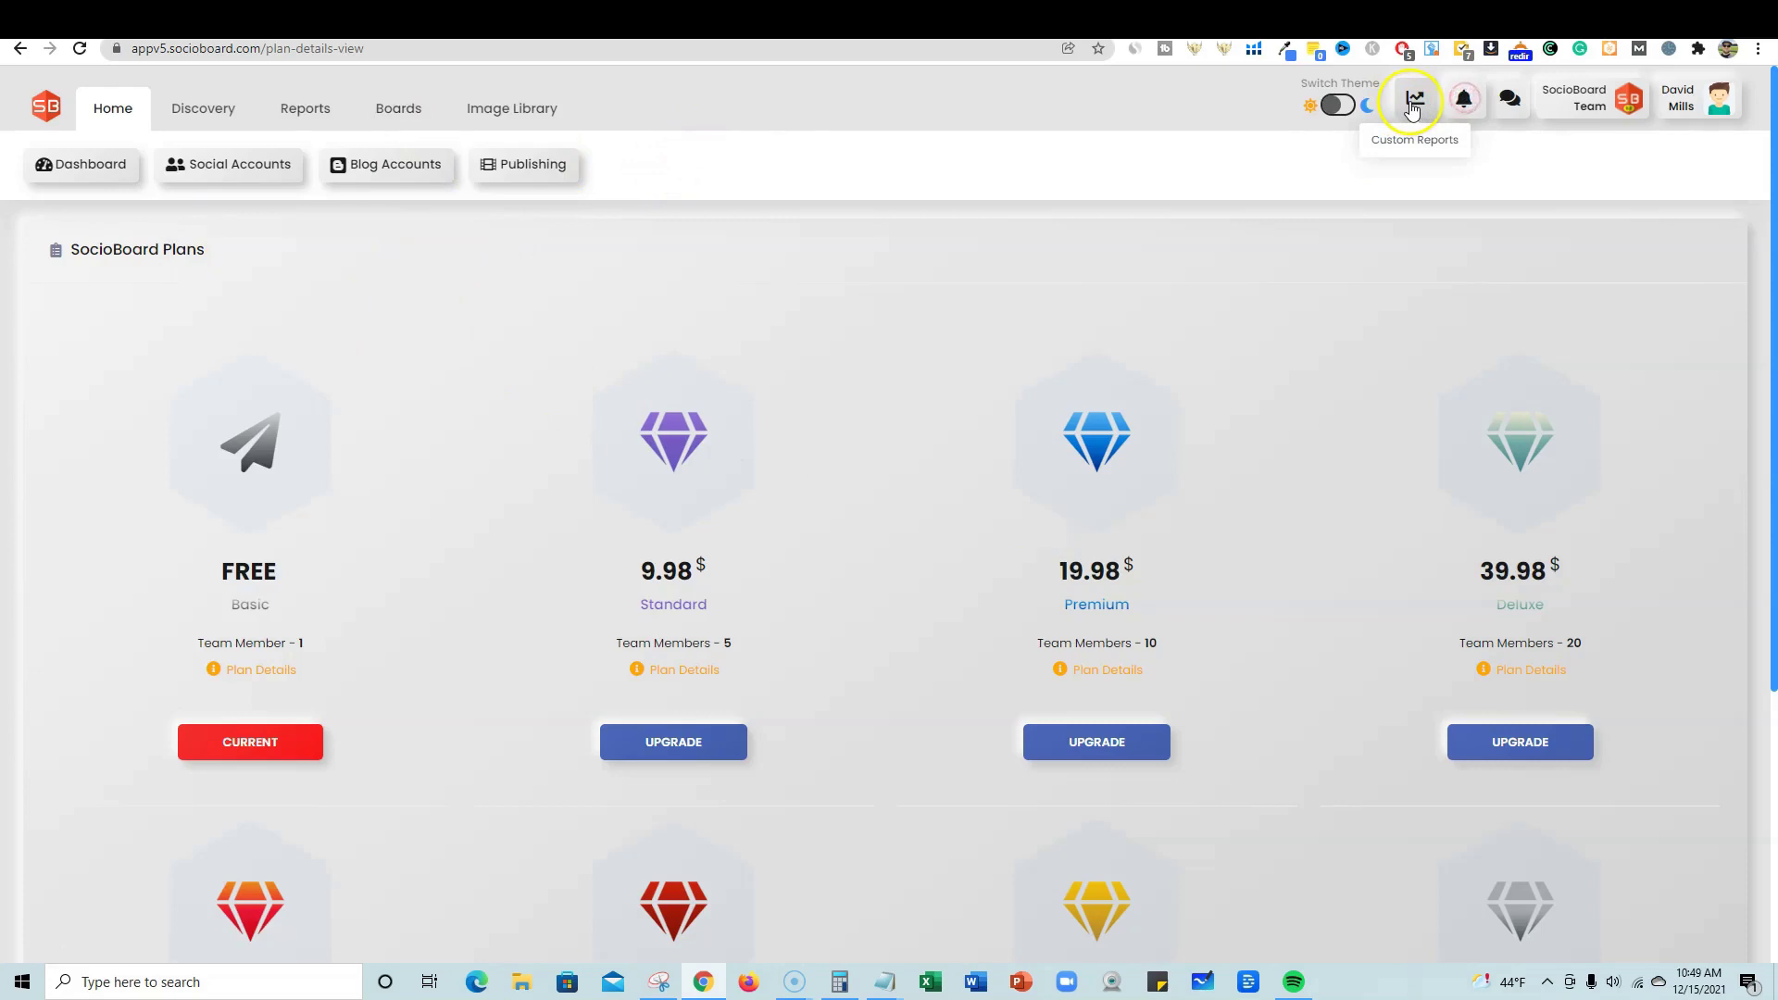
click(337, 115)
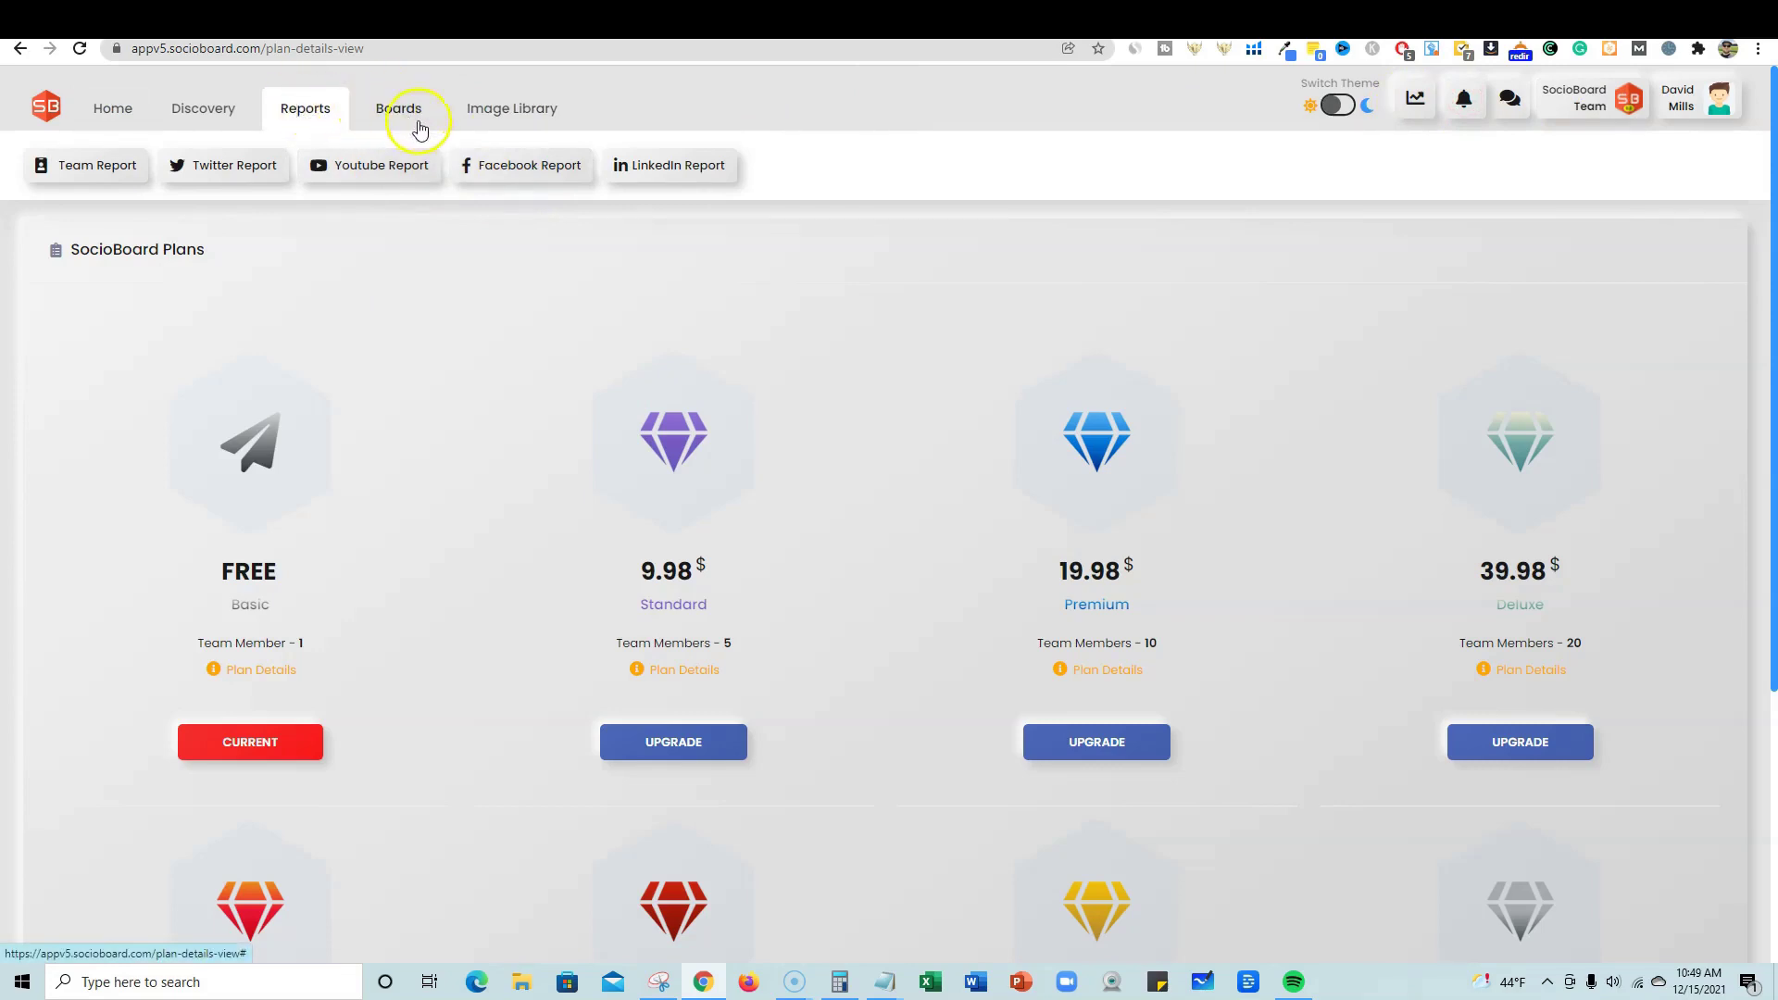
click(389, 112)
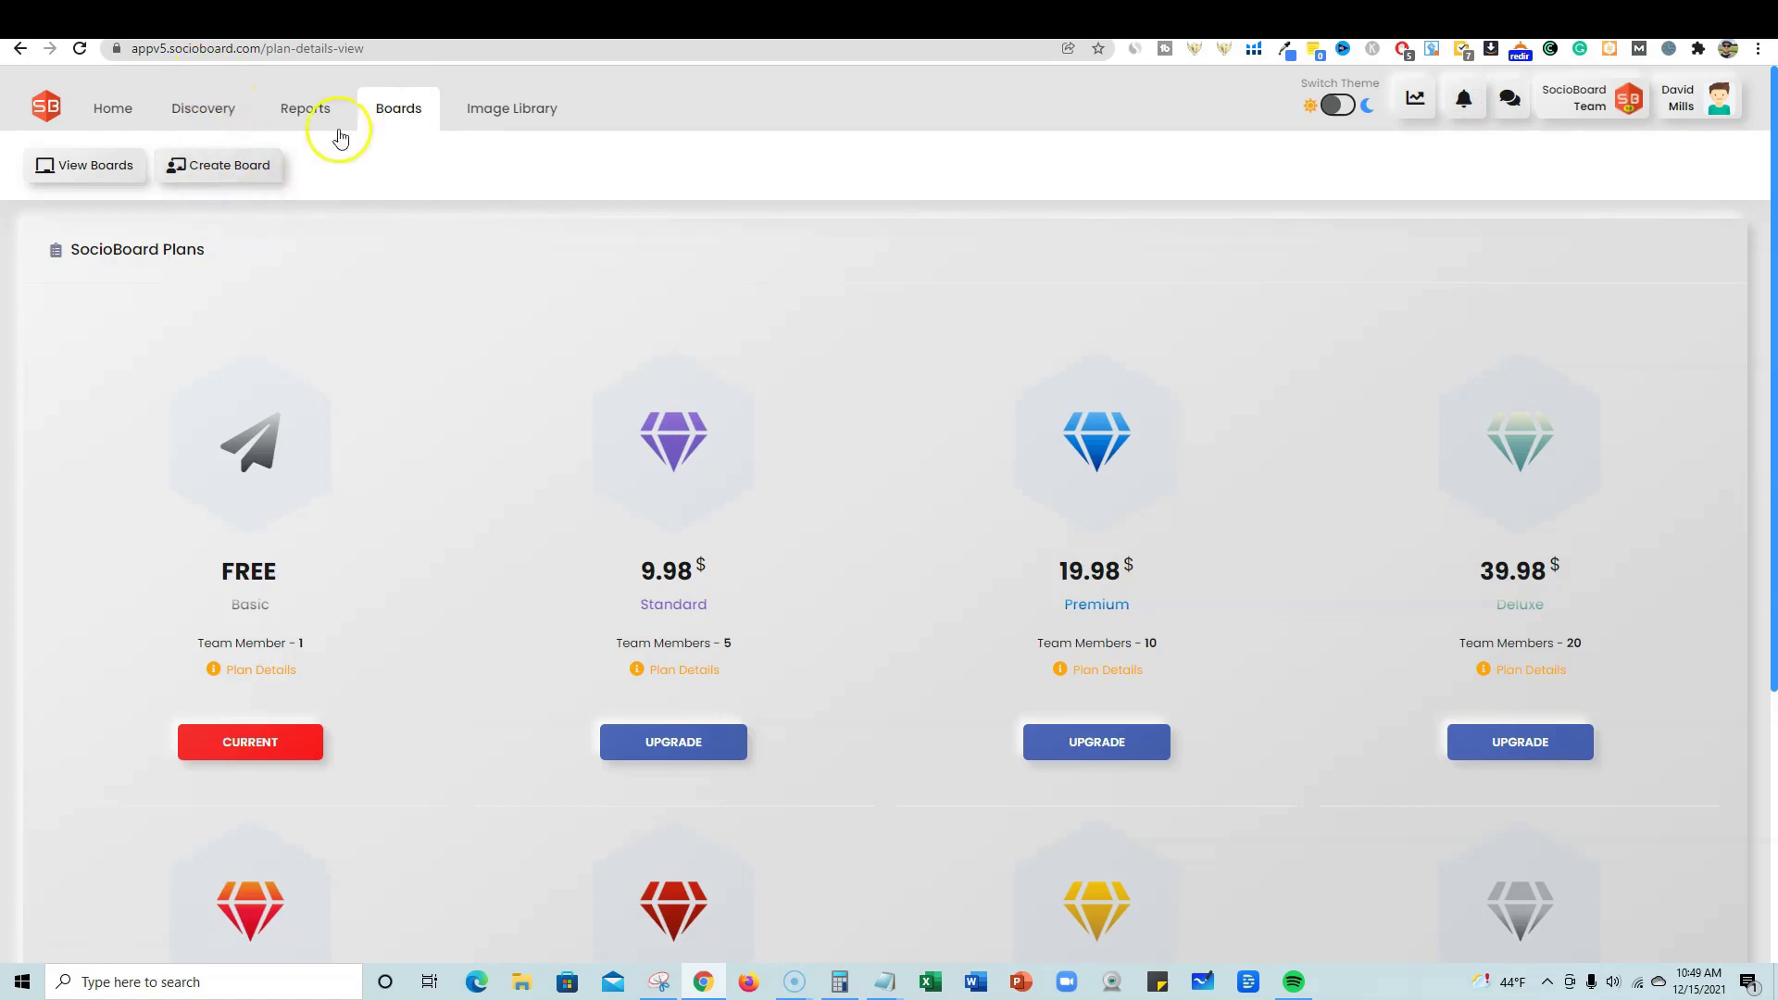
click(93, 165)
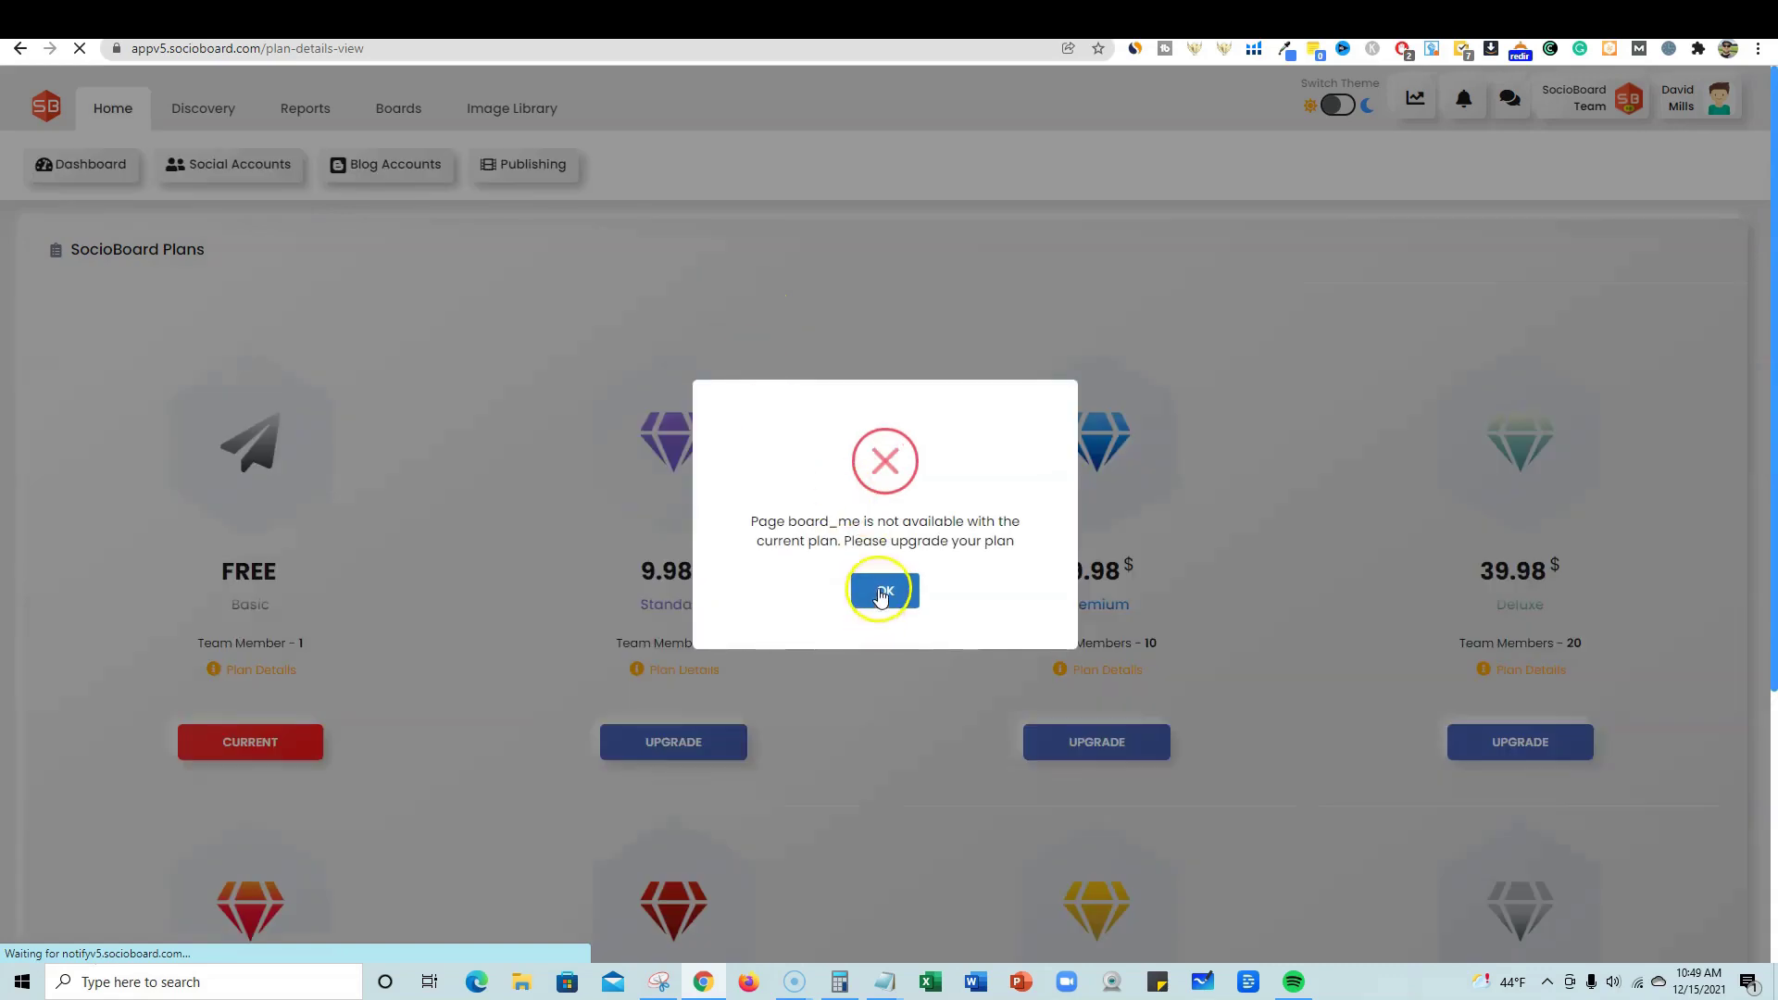
Step: Dismiss the board_me error, look over the Plans page, and open the Publishing dropdown
click(871, 592)
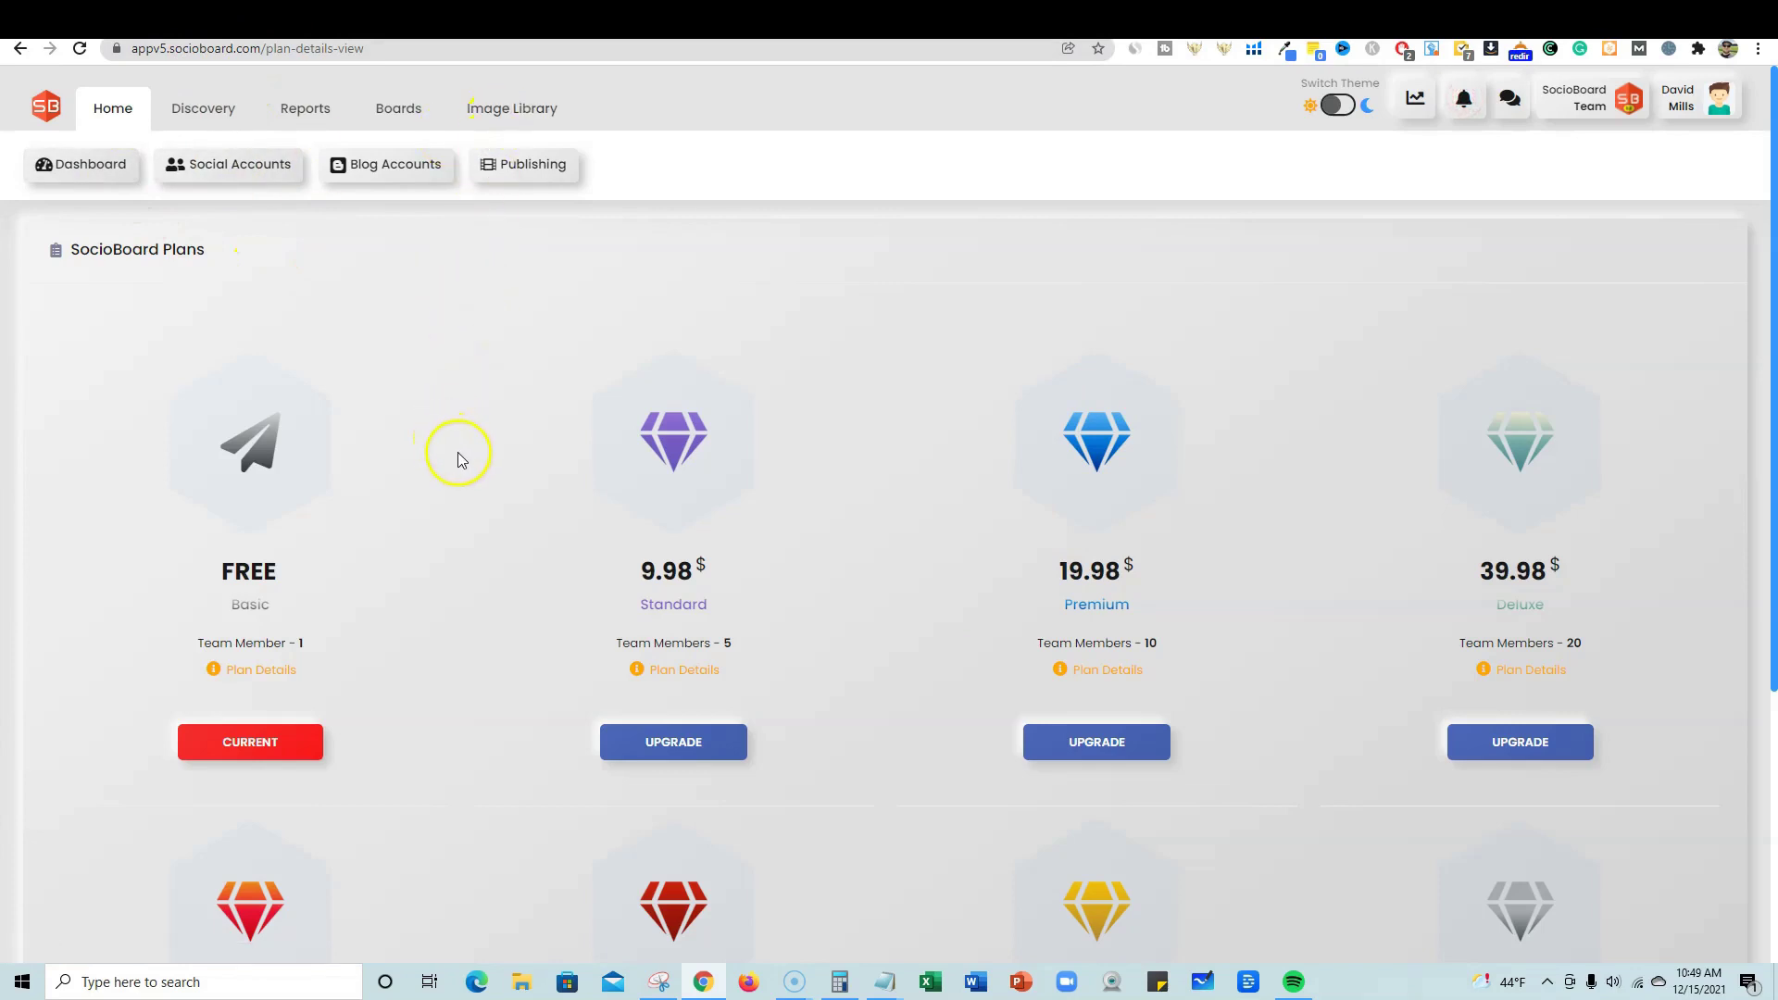
scroll(458, 454, down, 4)
scroll(461, 460, up, 4)
drag(79, 249, 280, 250)
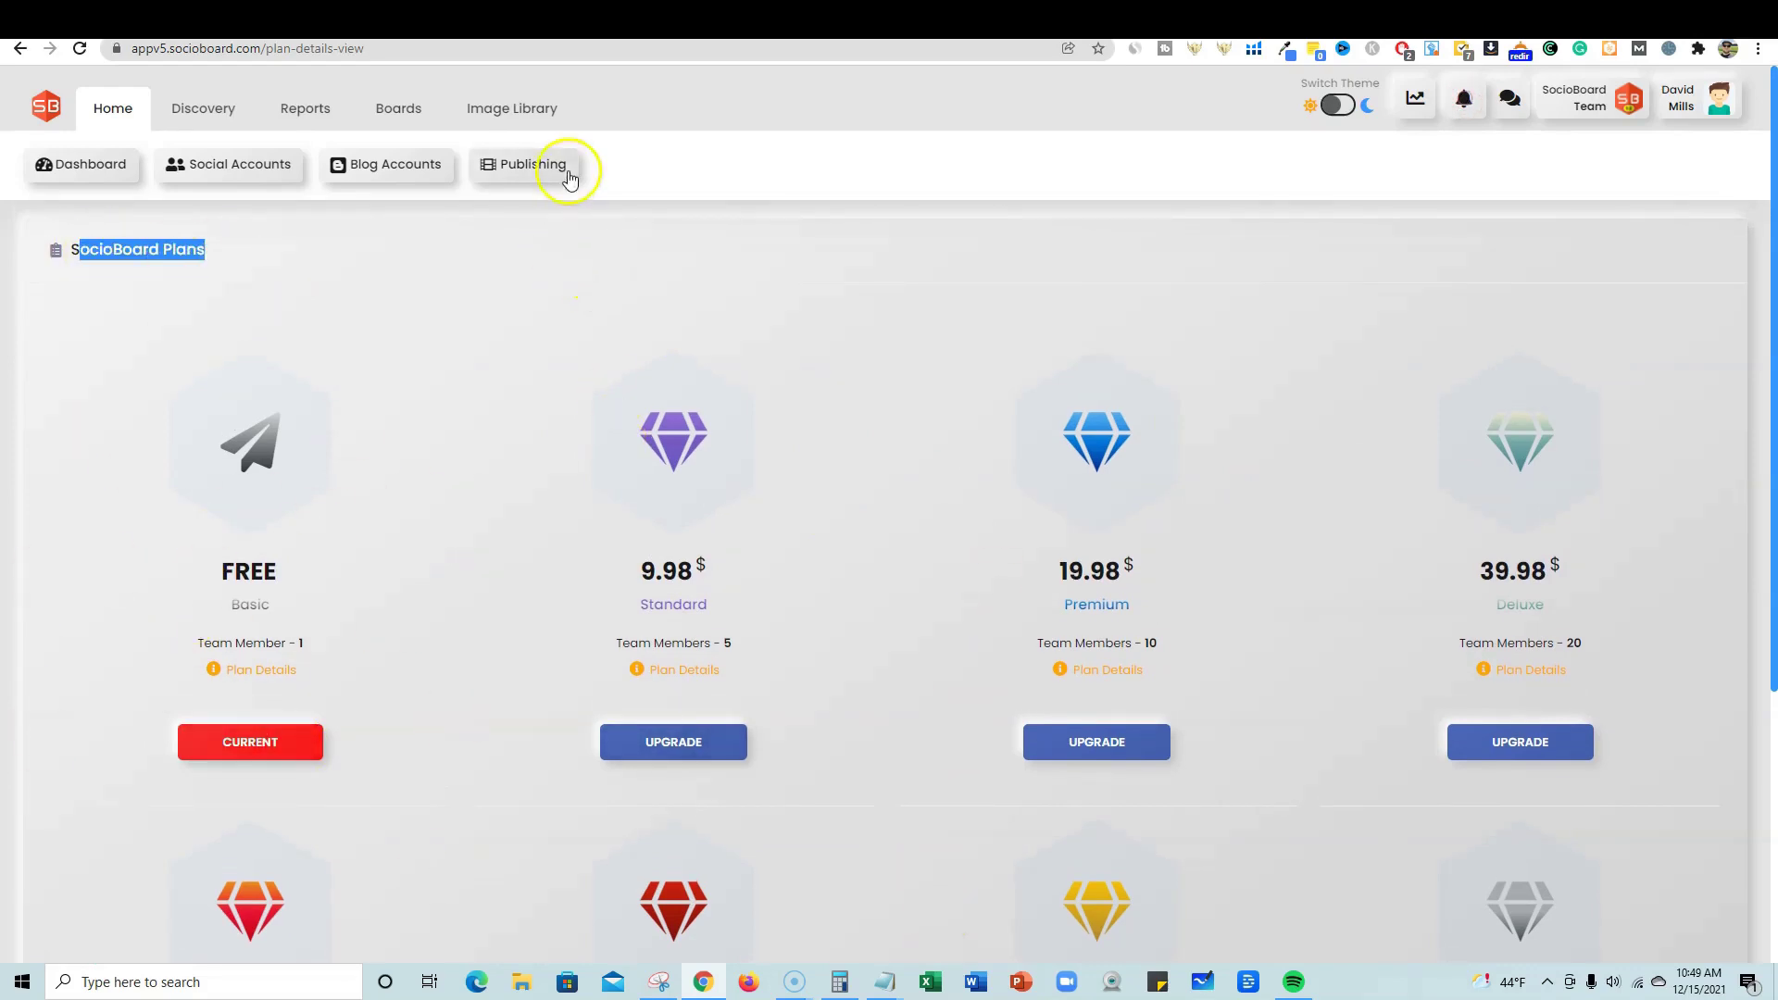
click(534, 166)
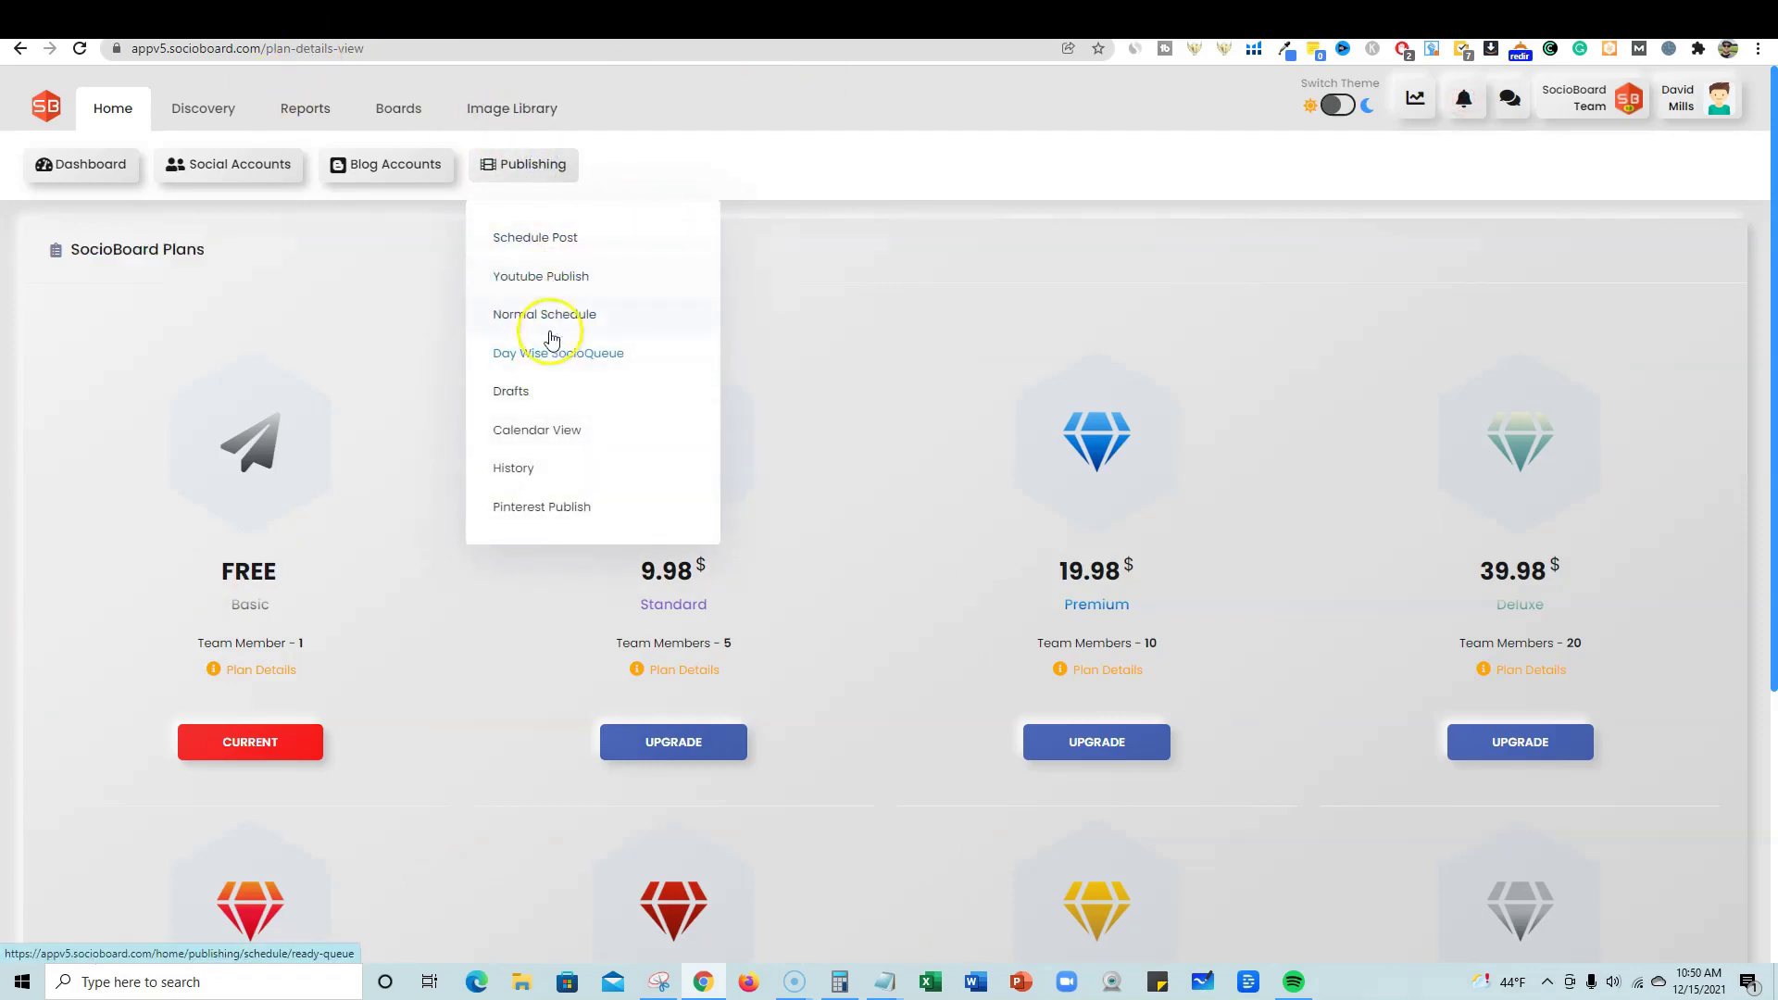
Step: Start a Pinterest publish and pick the boutiqueprintablesshop Printable Planner board
click(534, 510)
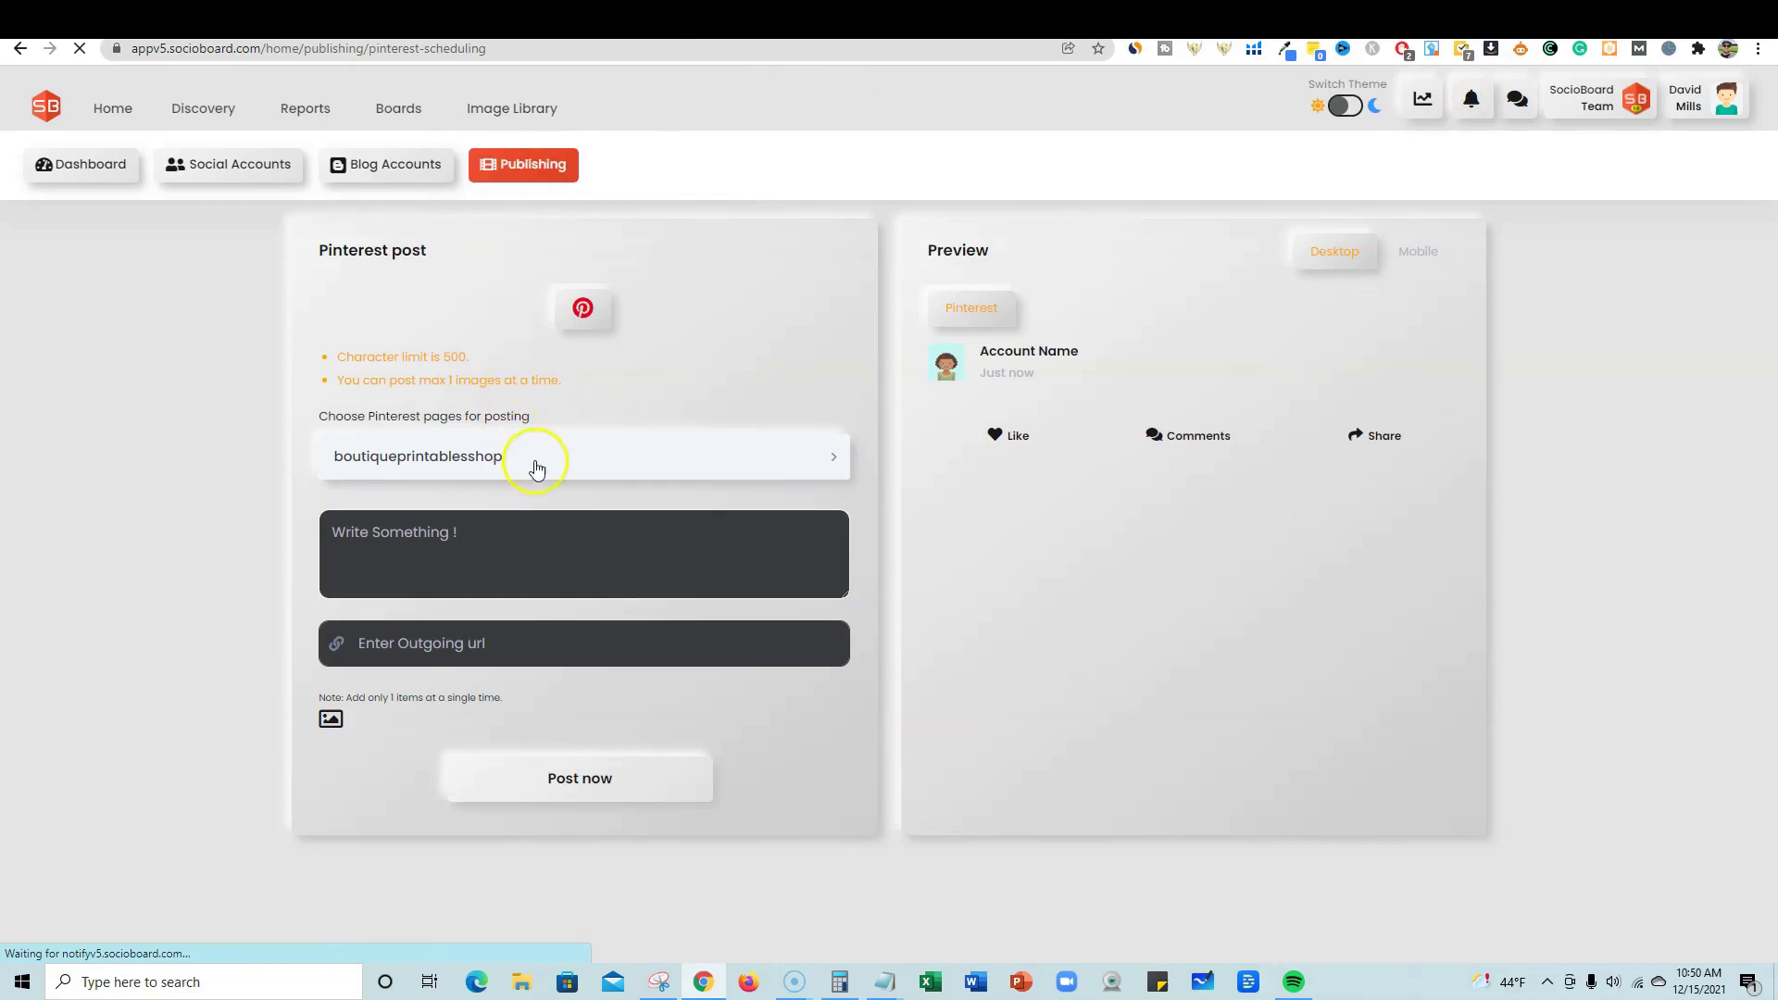
click(547, 458)
click(548, 458)
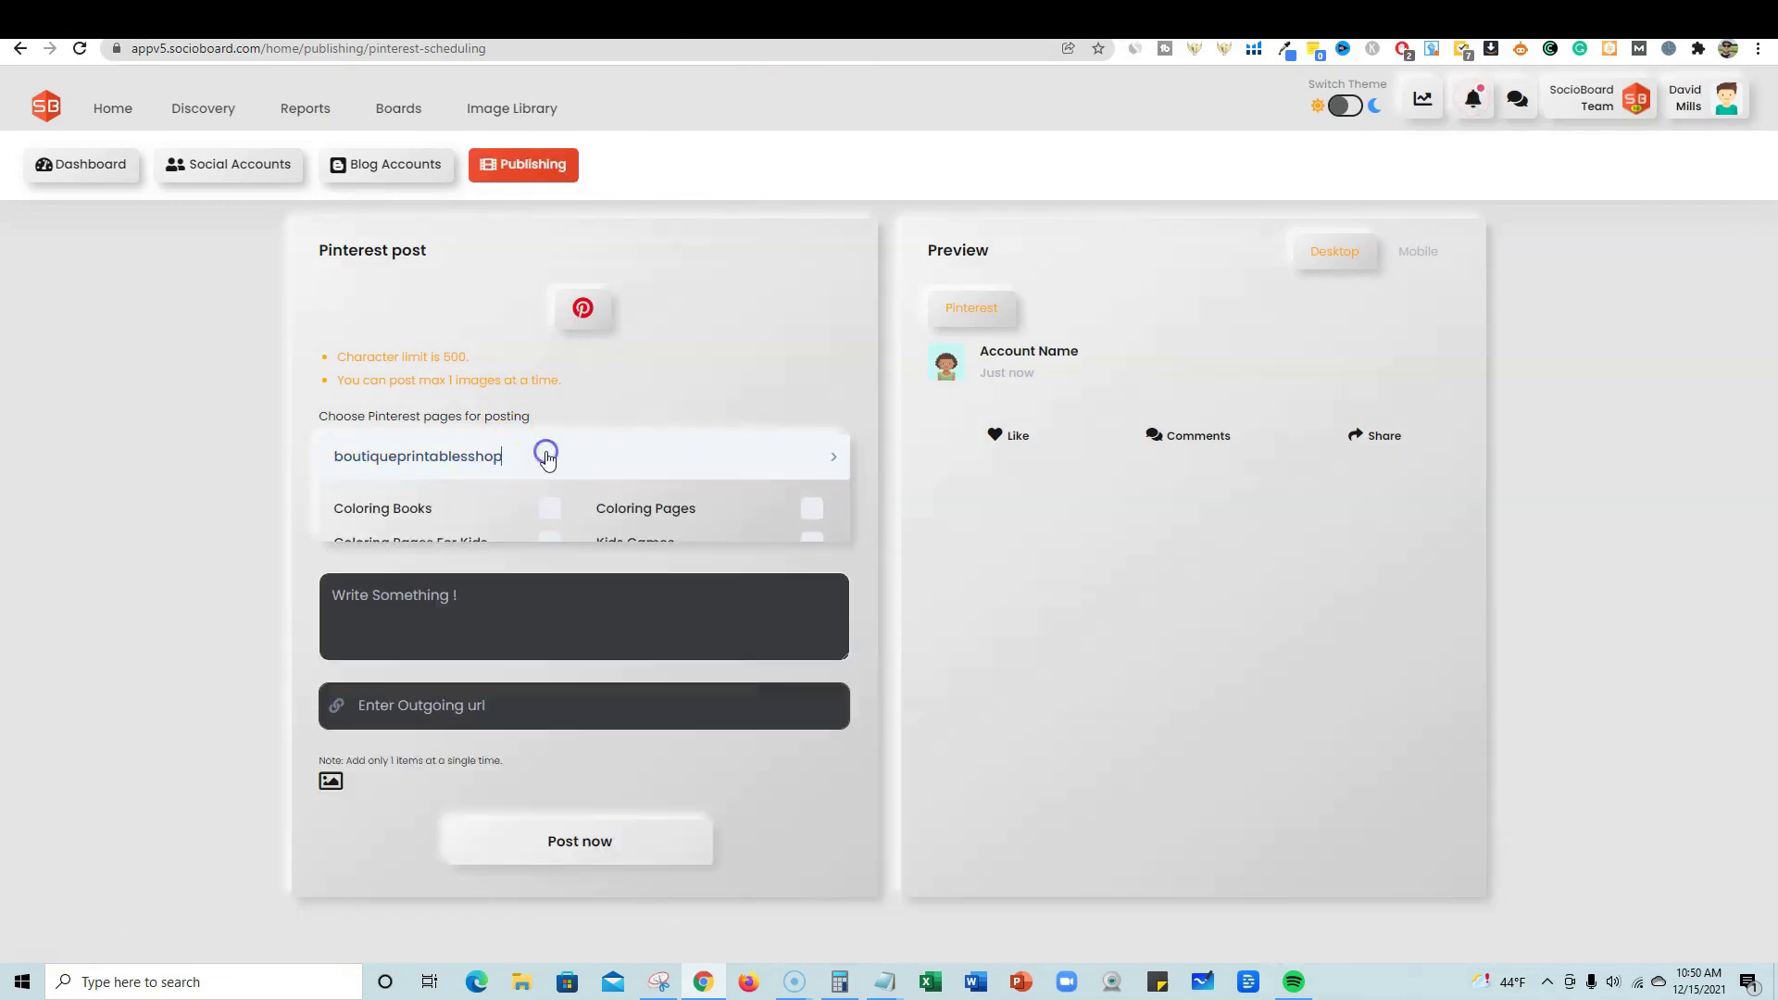
click(558, 457)
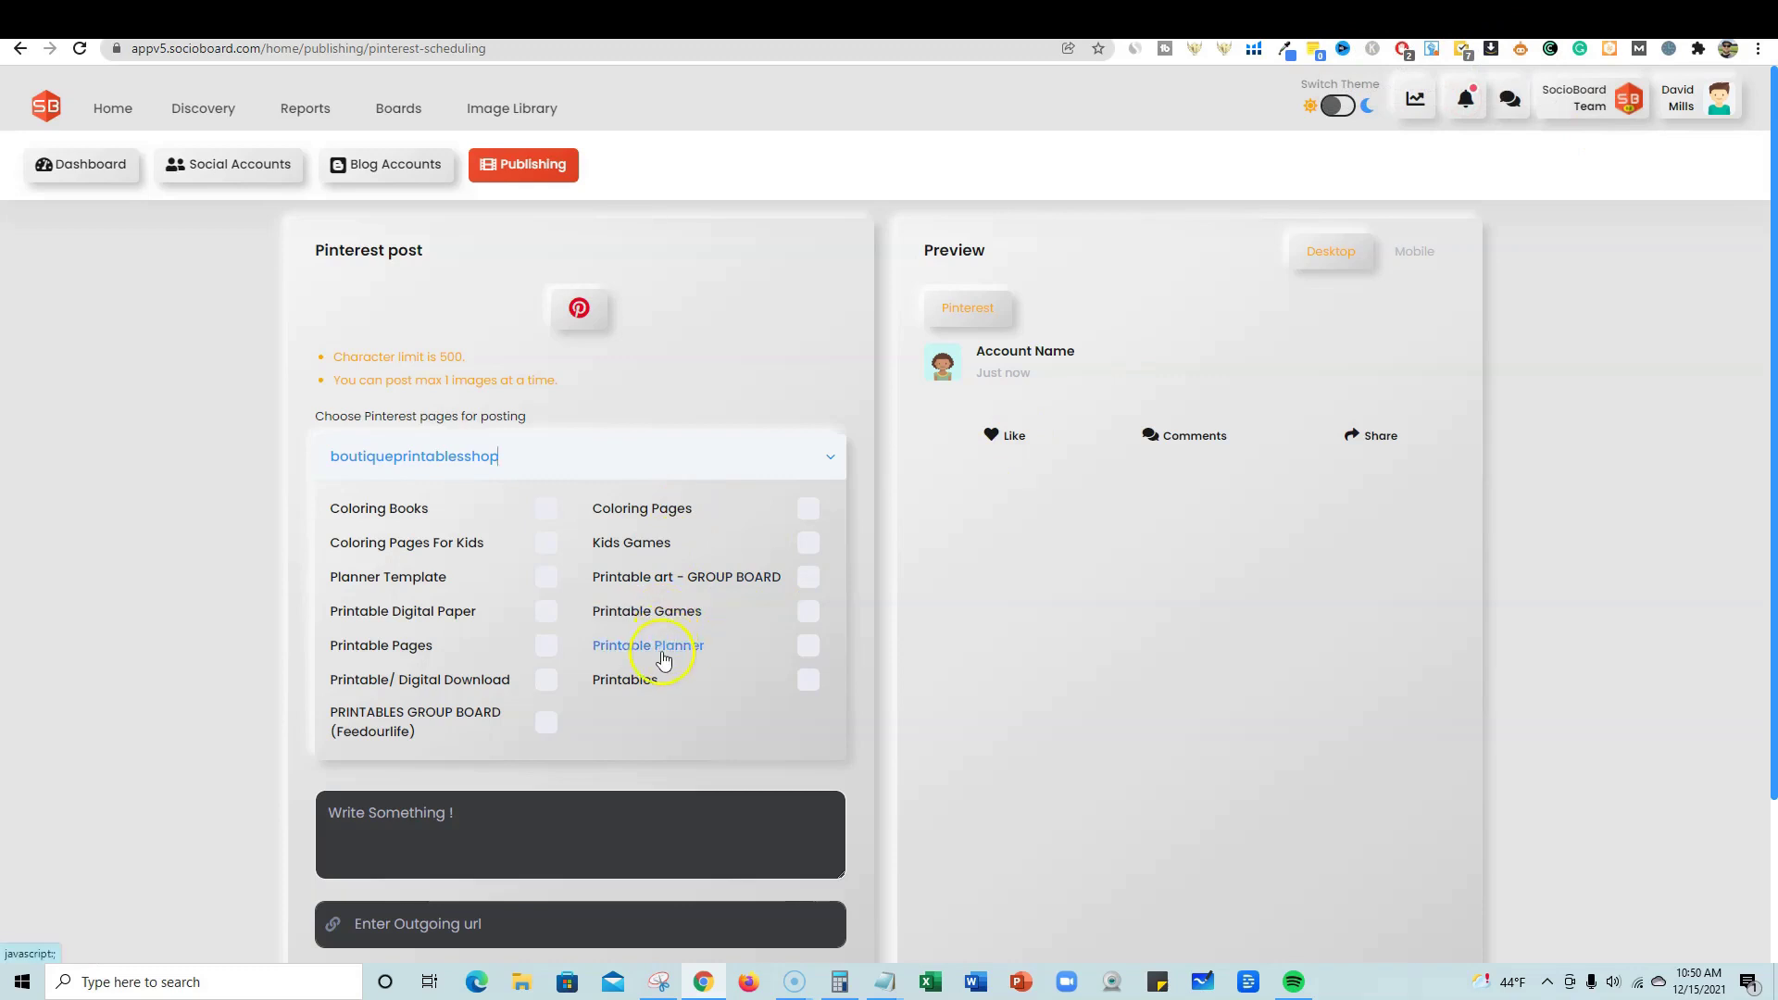
click(810, 645)
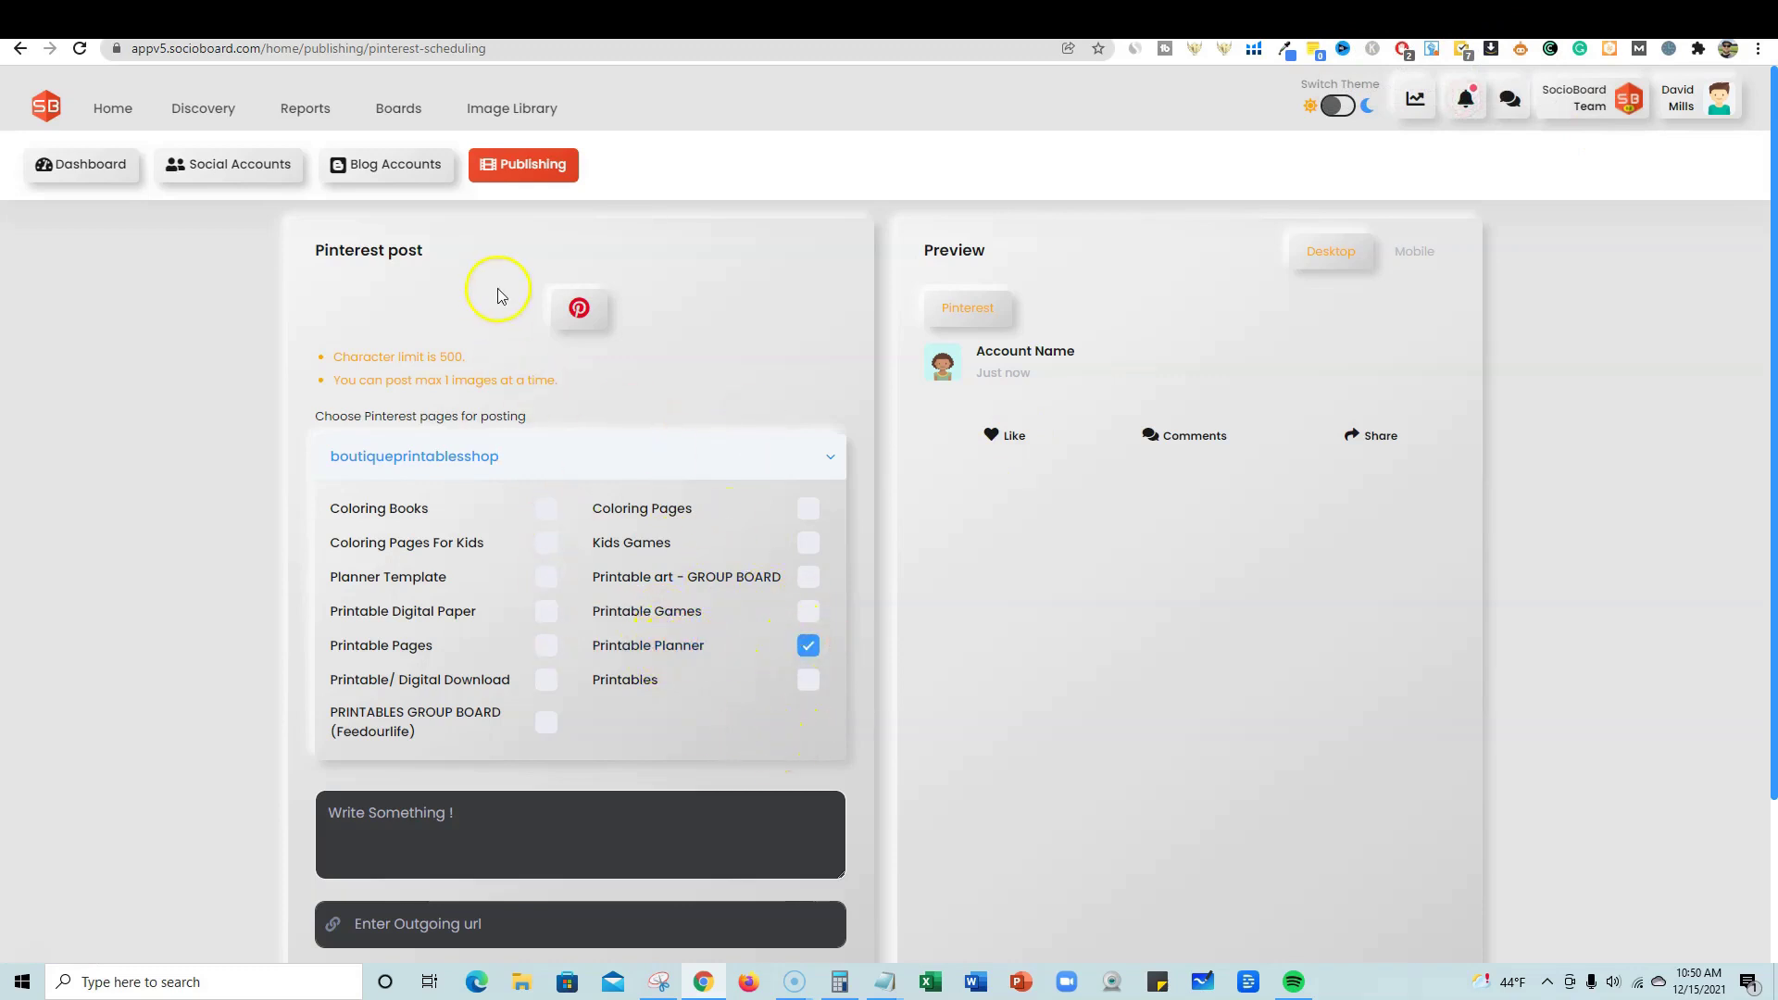
Step: Switch to the Boutique Printables '52 Week Challenge Printable' product page
scroll(647, 508, down, 1)
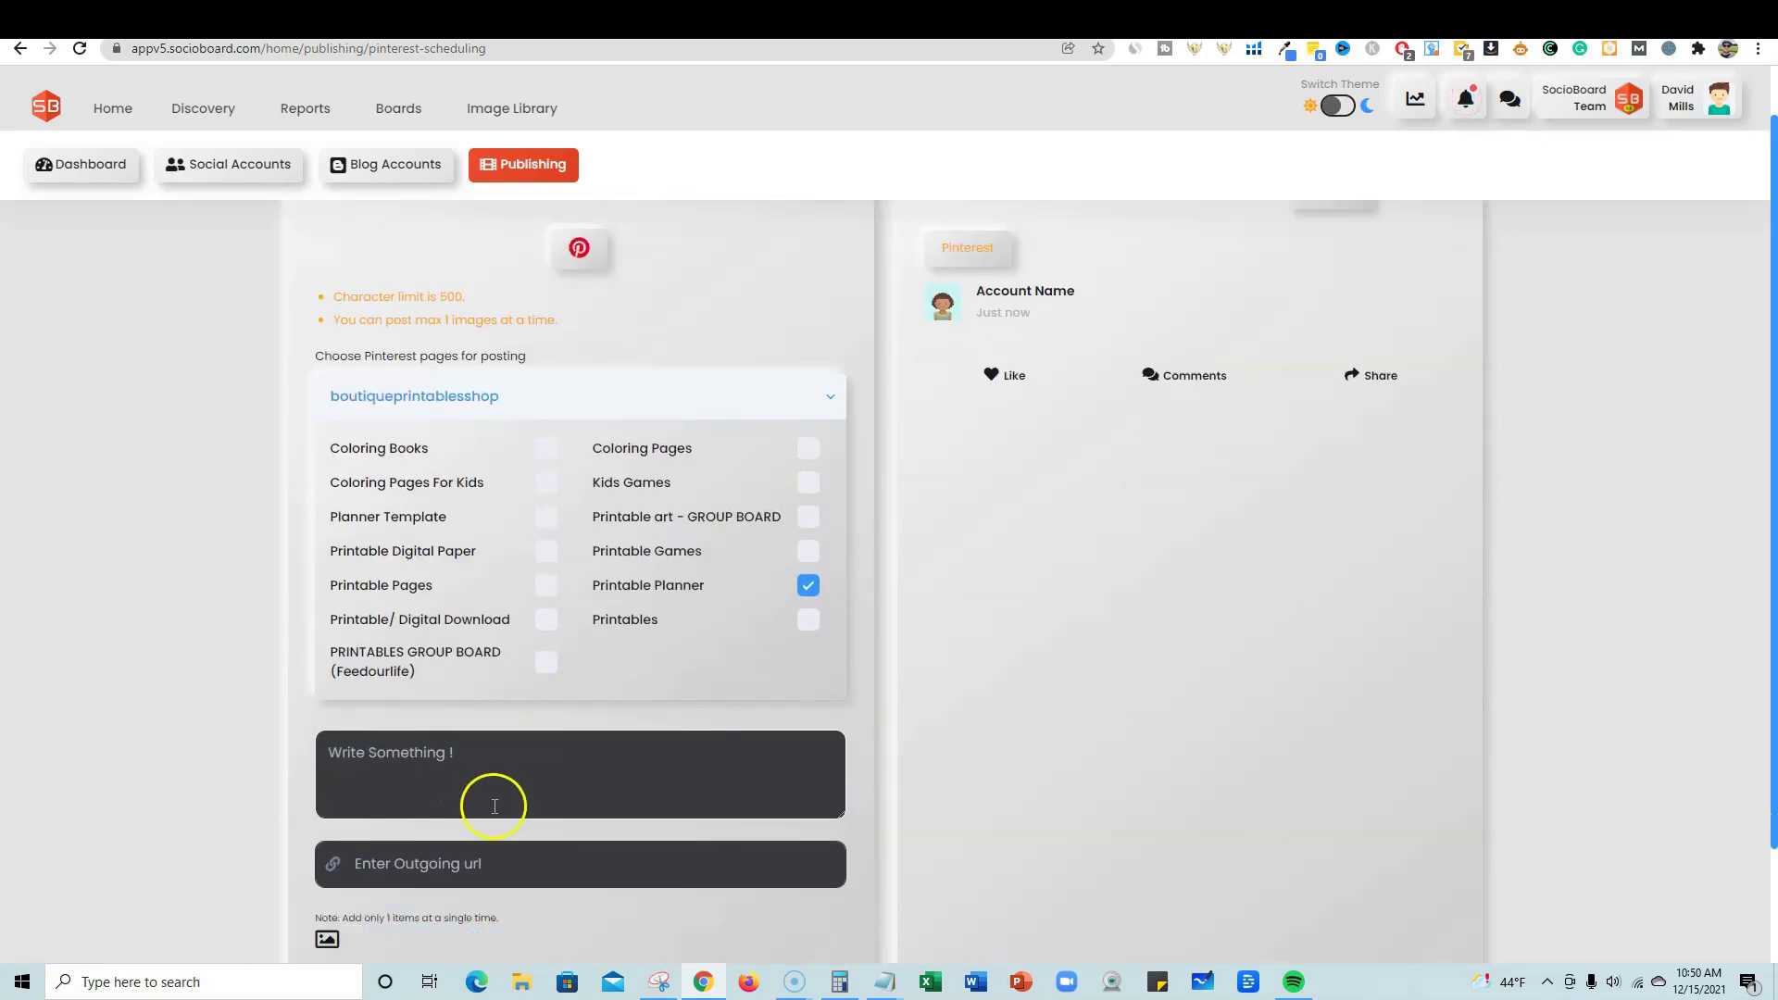
scroll(490, 793, down, 1)
click(1384, 20)
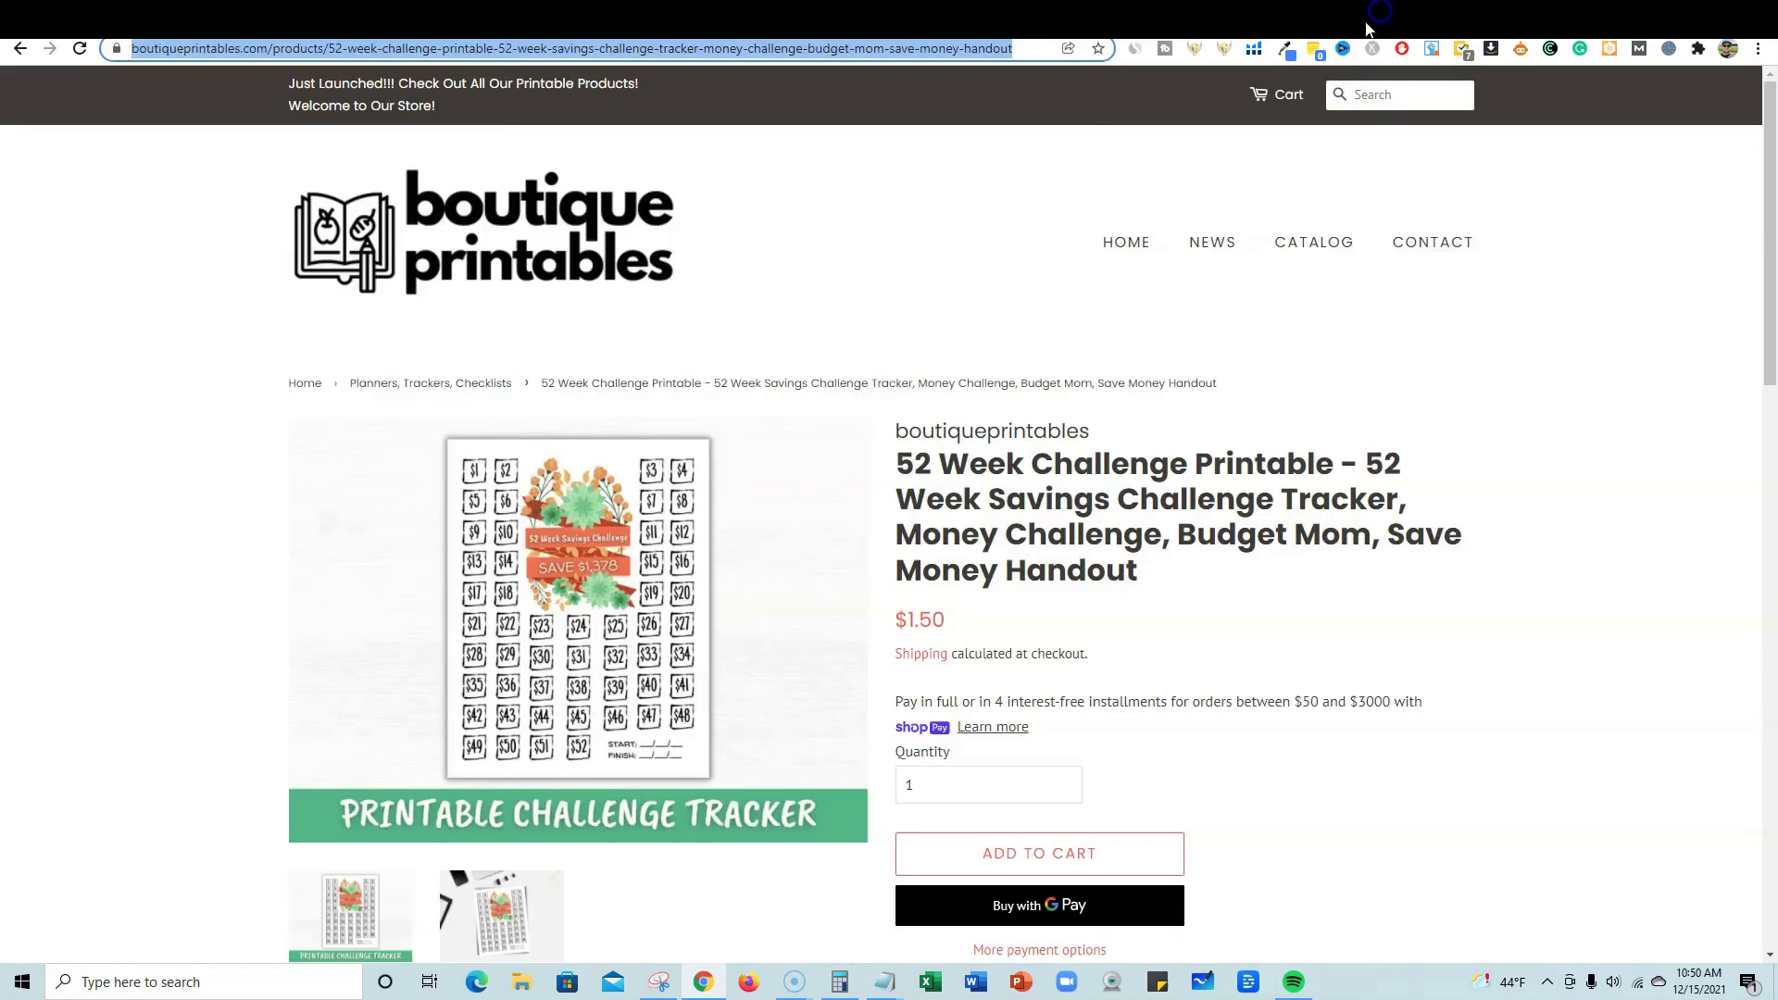
click(709, 145)
Step: Paste the product page's web address into the pin's outgoing url field
click(680, 47)
click(1271, 17)
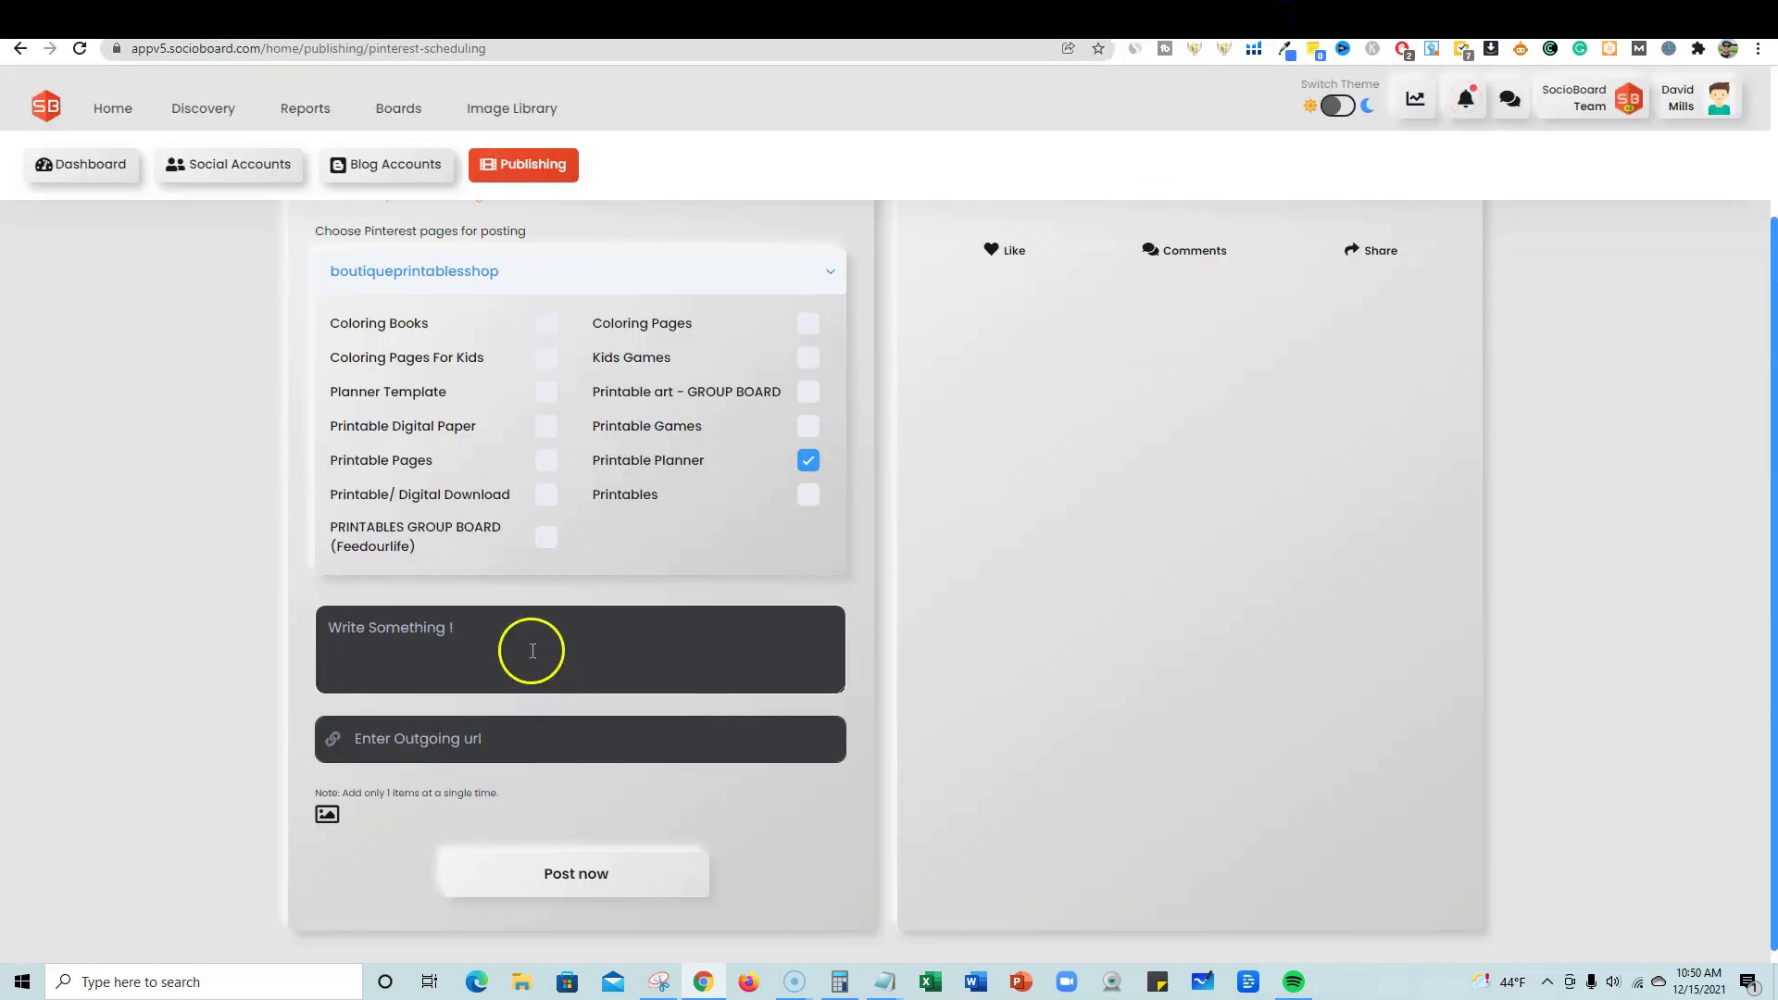
click(500, 748)
key(ctrl+v)
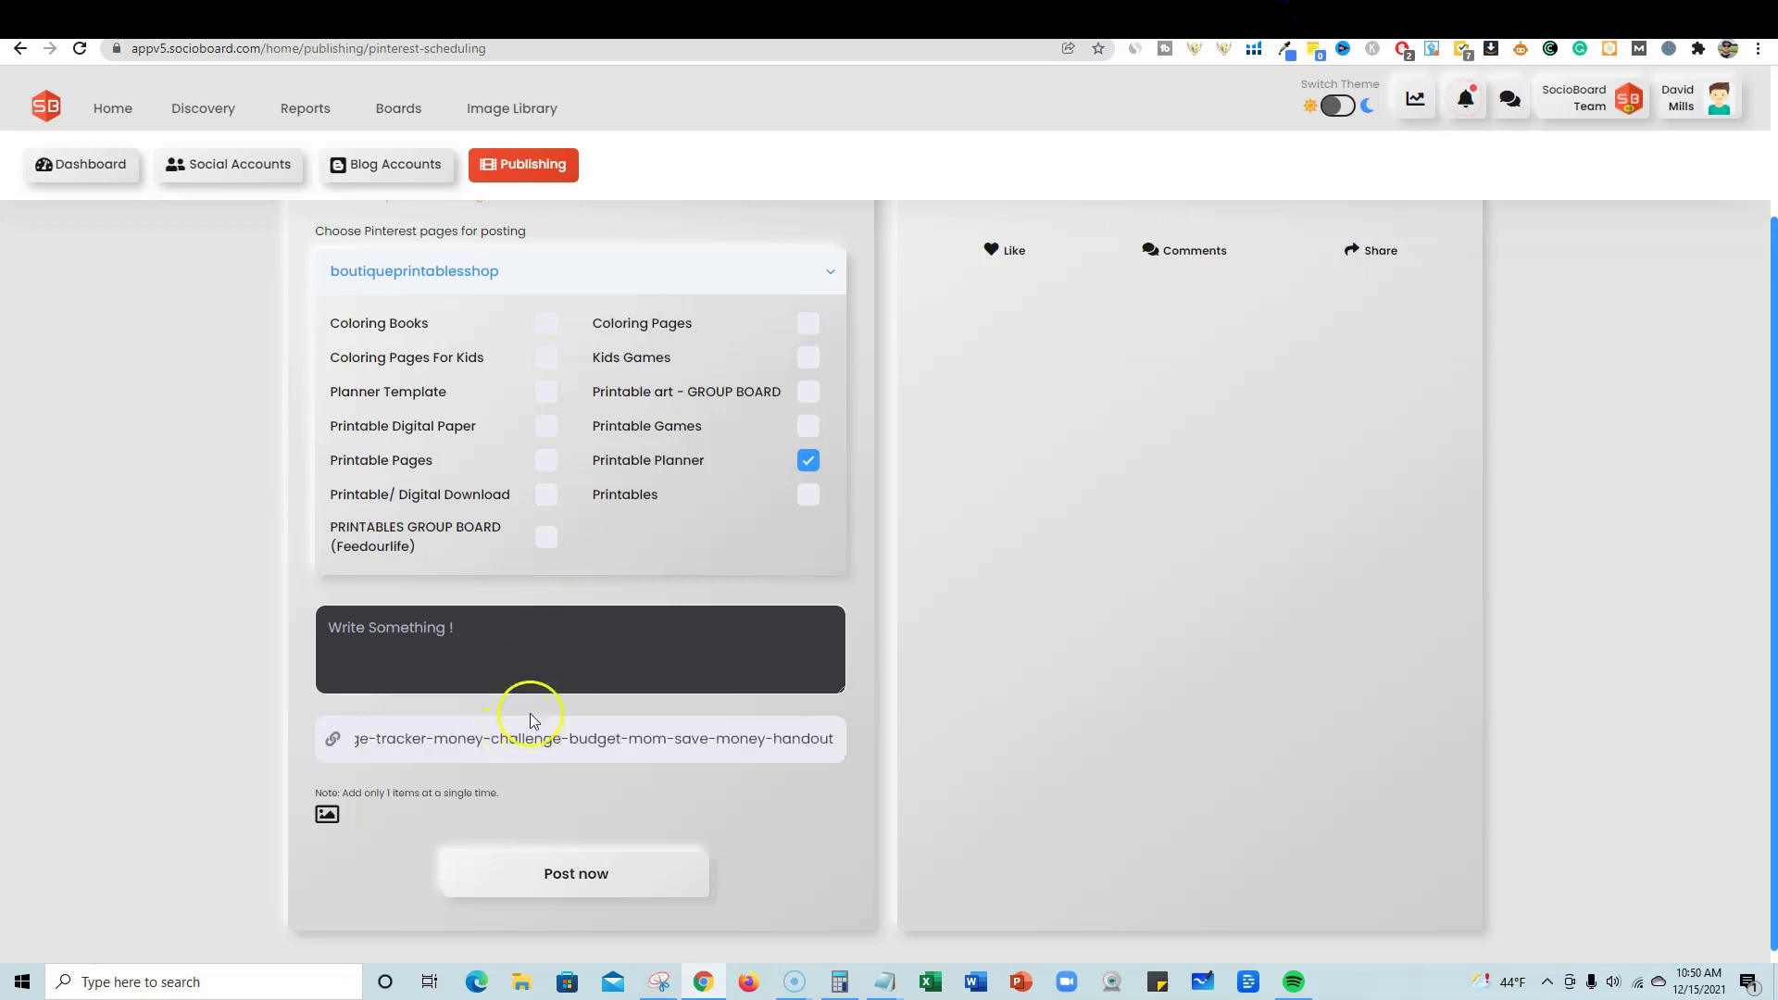
Step: Copy the product title '52 Week Challenge Printable - 52 Week Savings Challenge Tracker' into the pin description
click(508, 636)
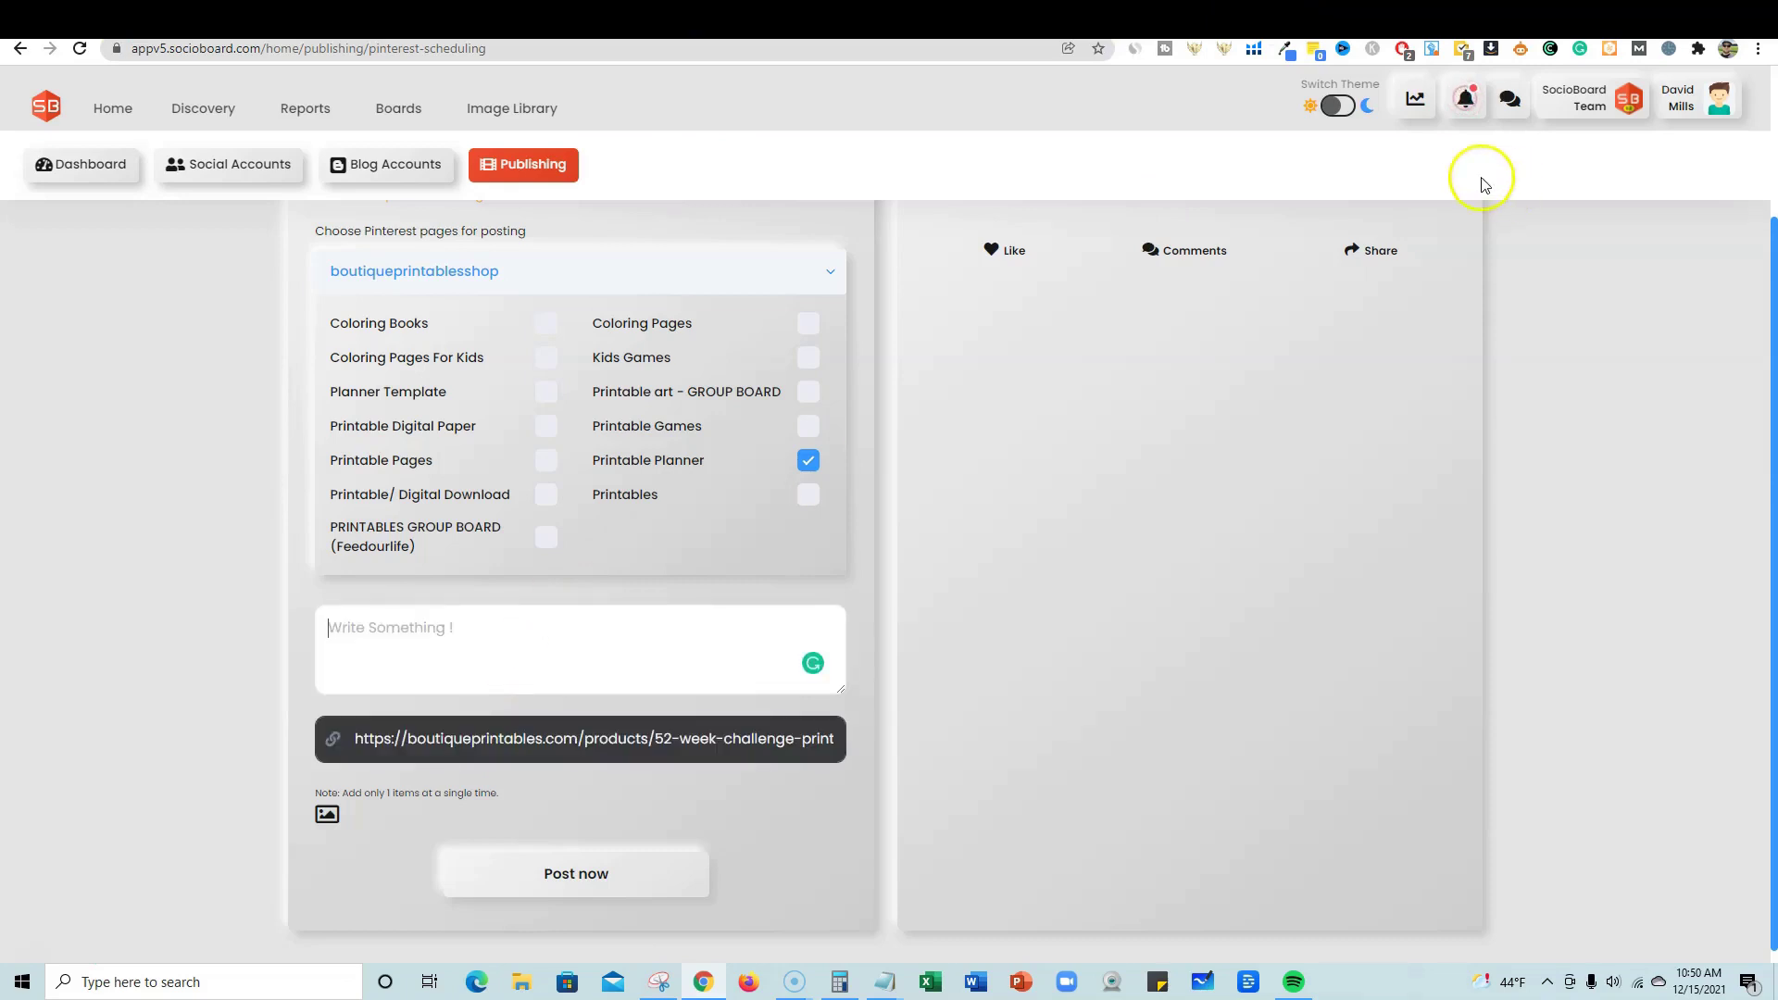
click(1366, 18)
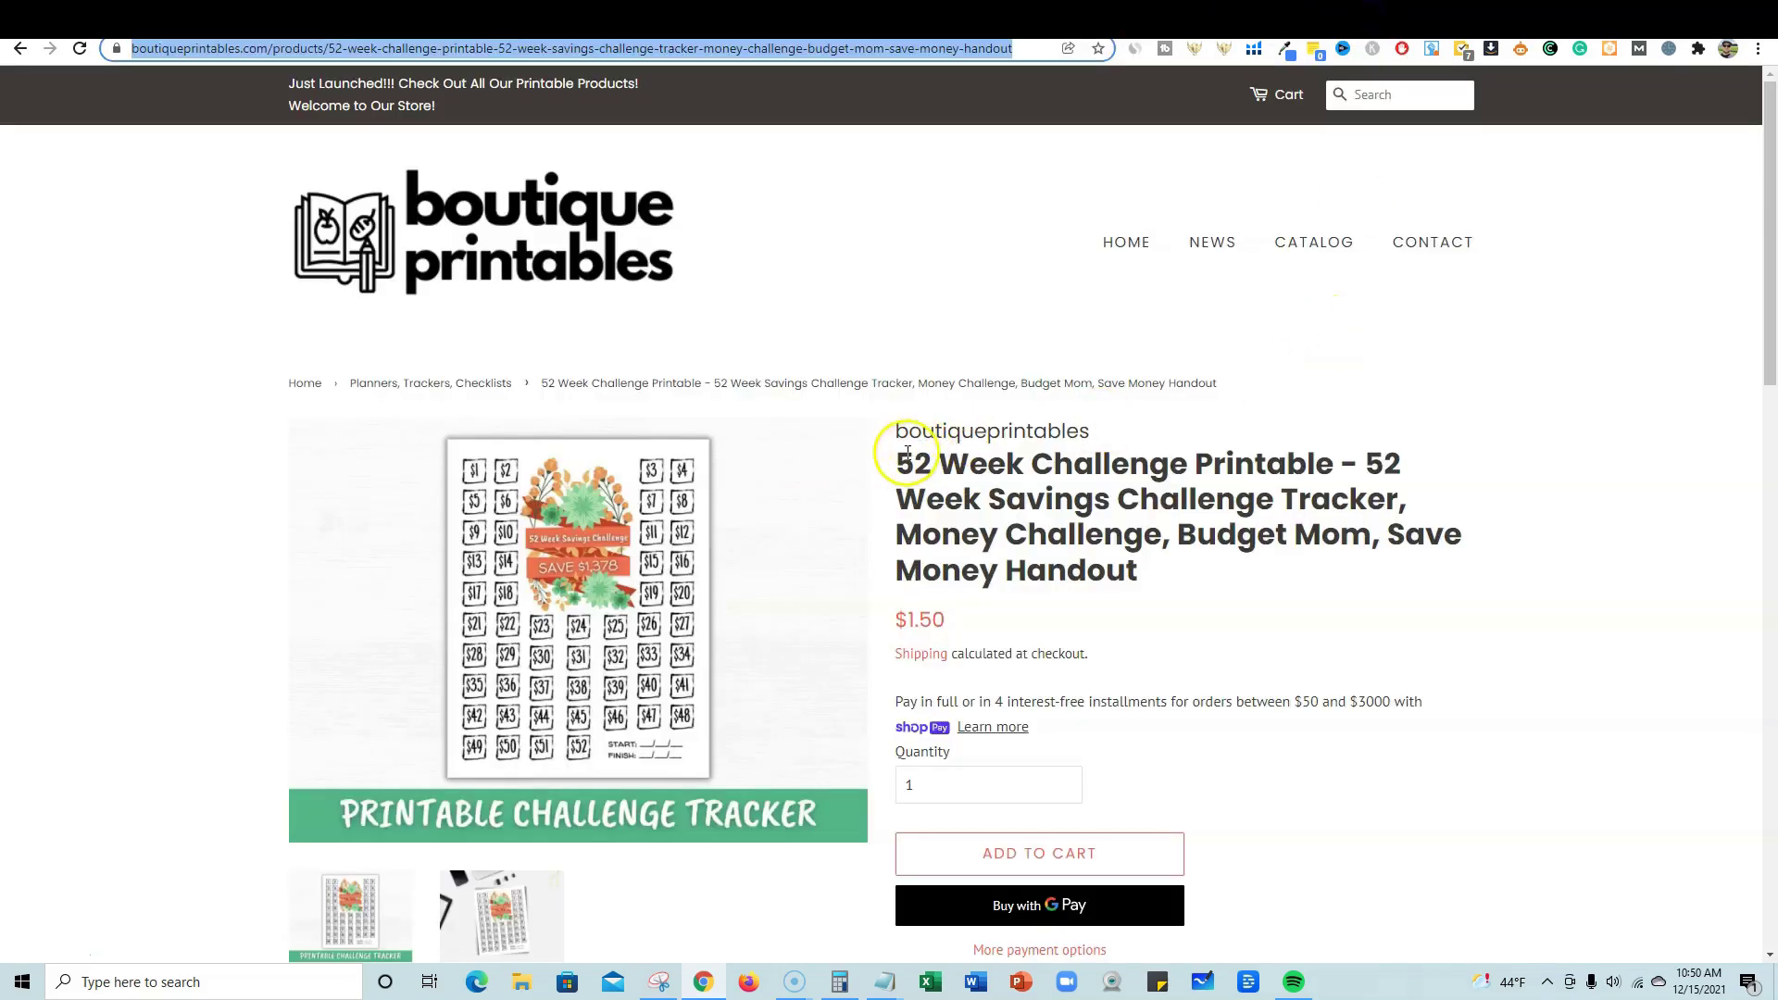
drag(897, 460, 1396, 497)
key(ctrl+c)
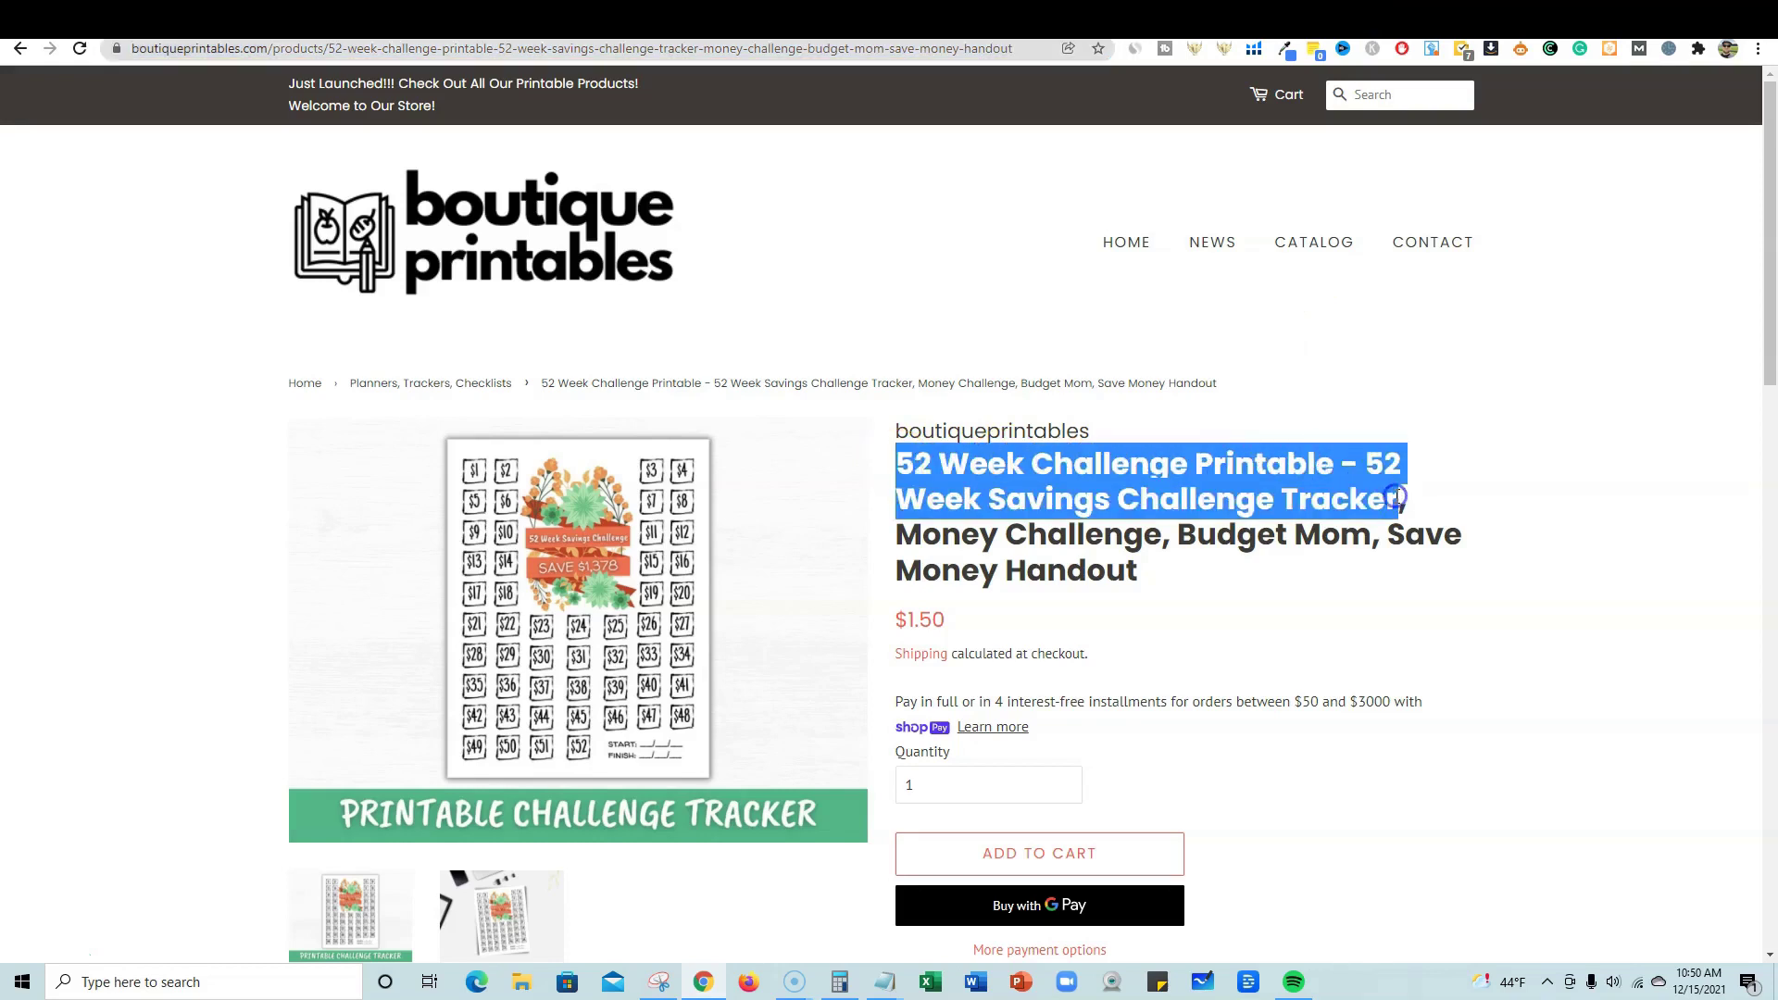
click(1278, 14)
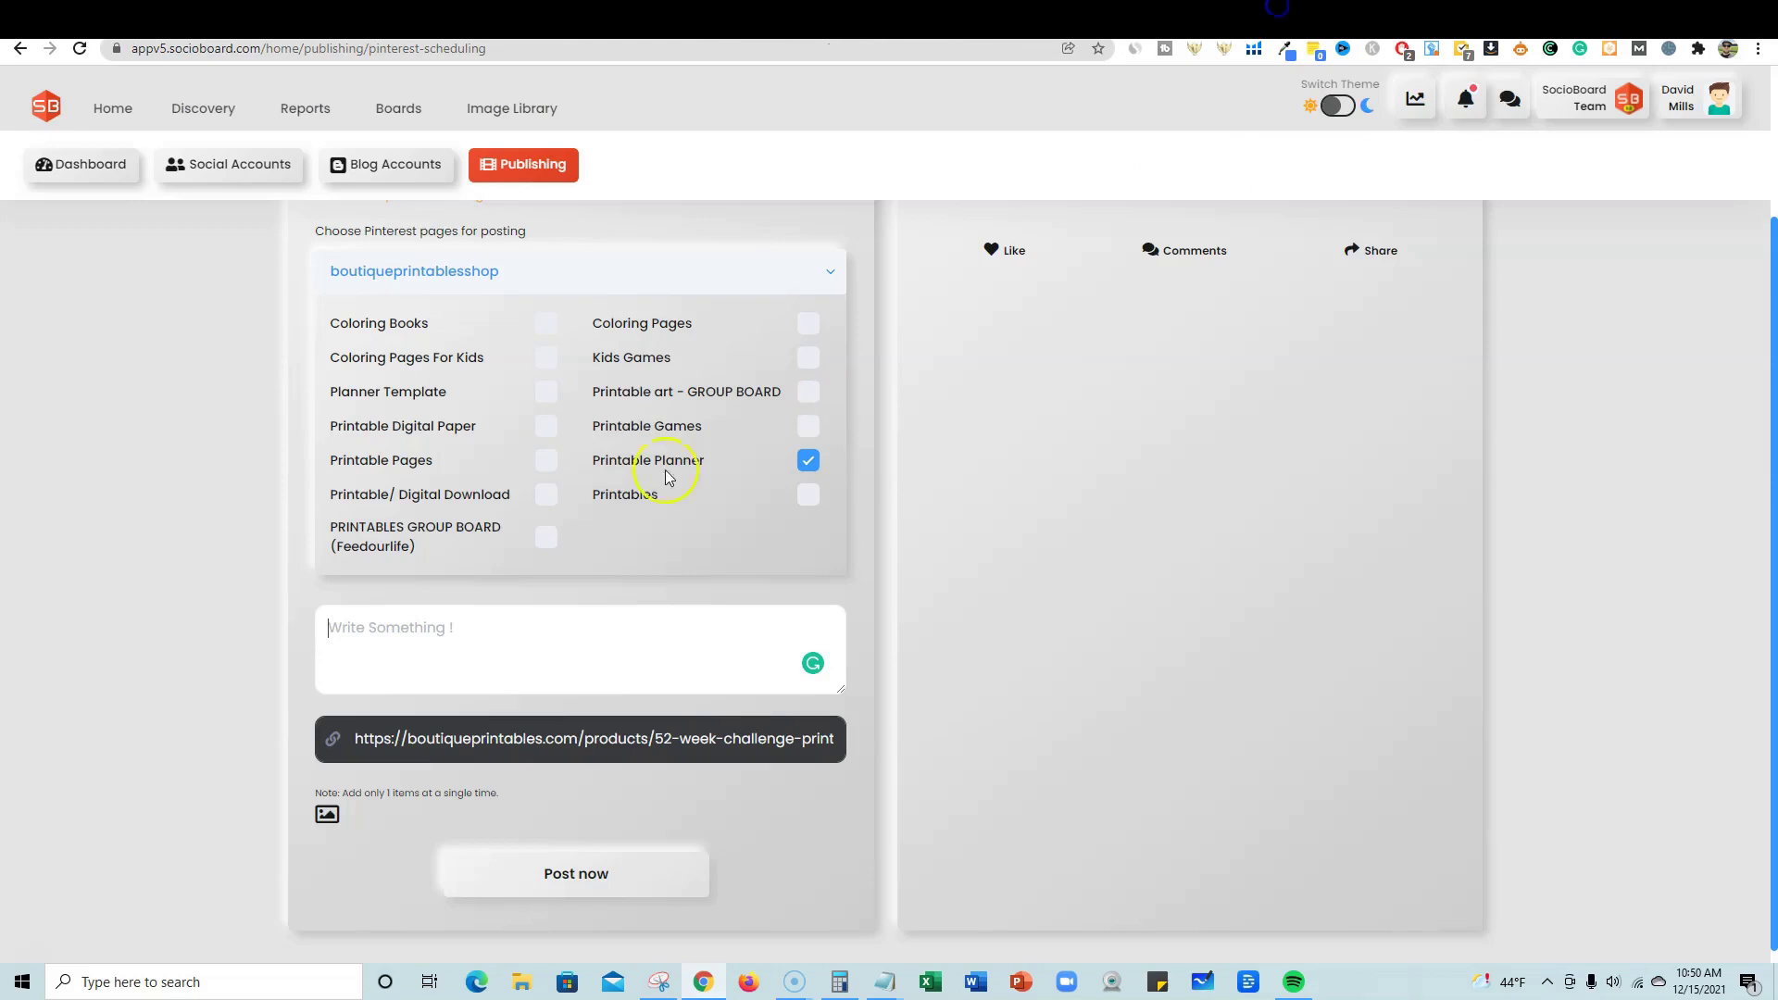
click(480, 639)
key(ctrl+v)
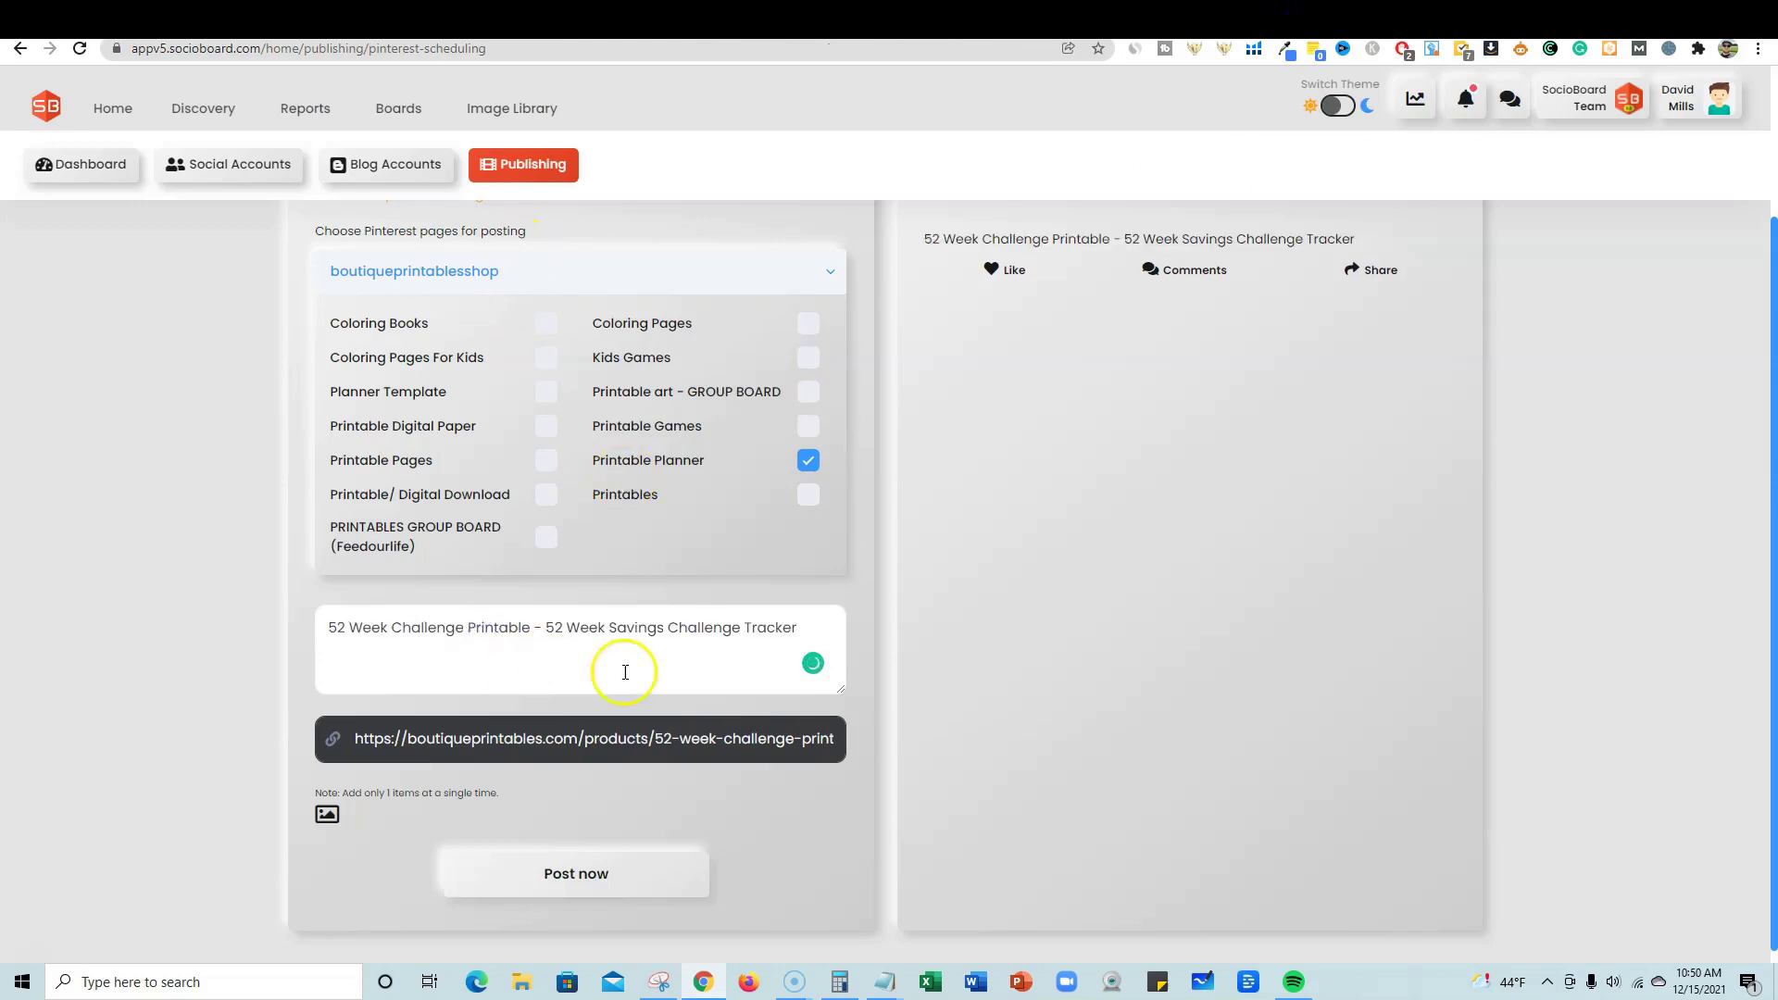
Step: Add #printableplanner and #printablesavingstracker to the pin description
scroll(1103, 493, up, 1)
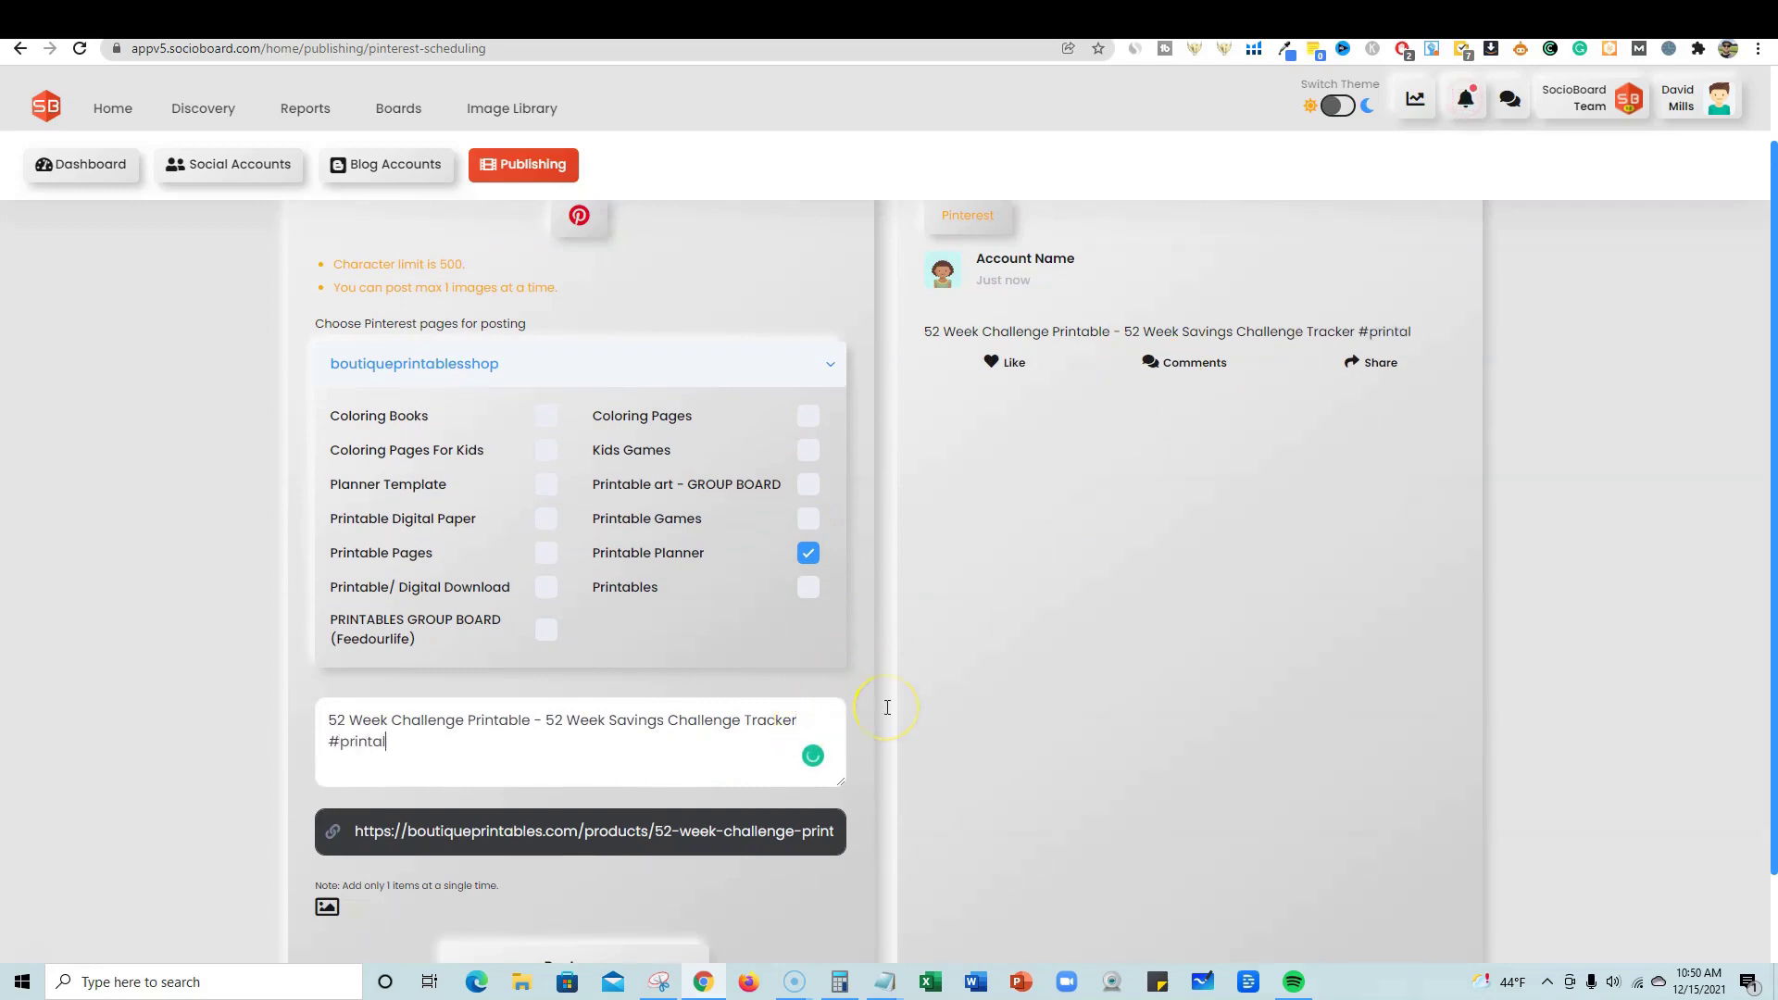
text(nner #printablesavingstracker)
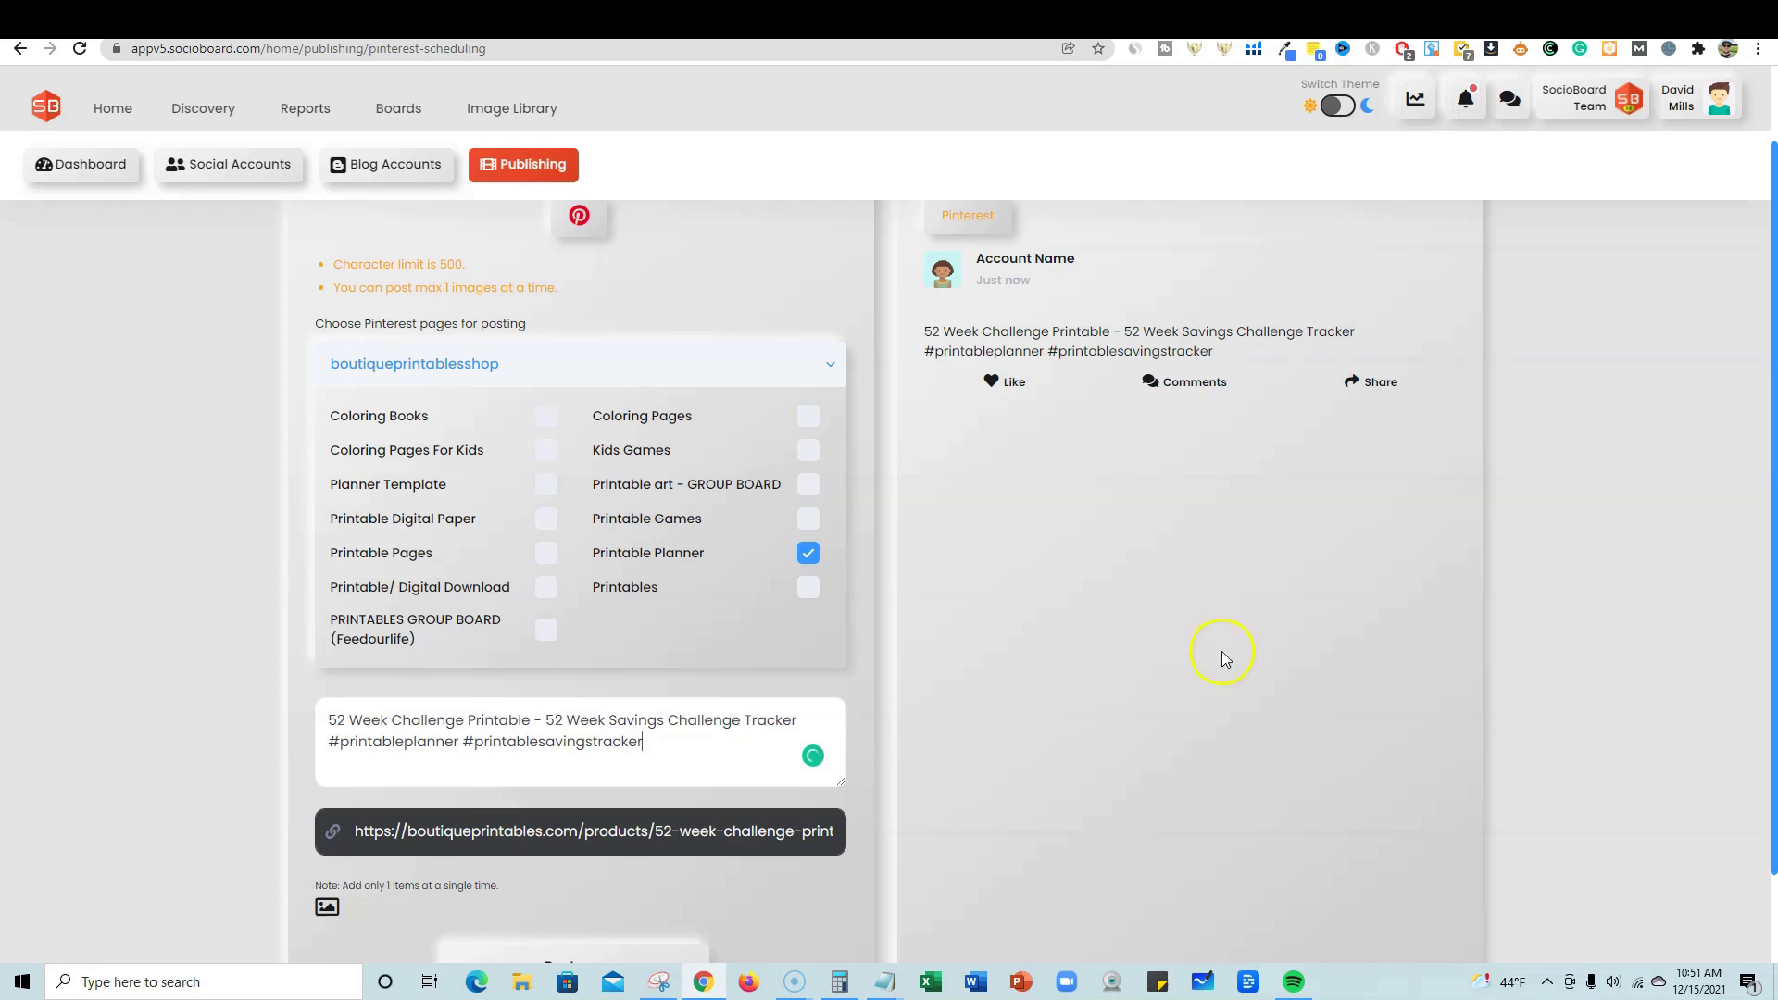
scroll(1109, 509, up, 1)
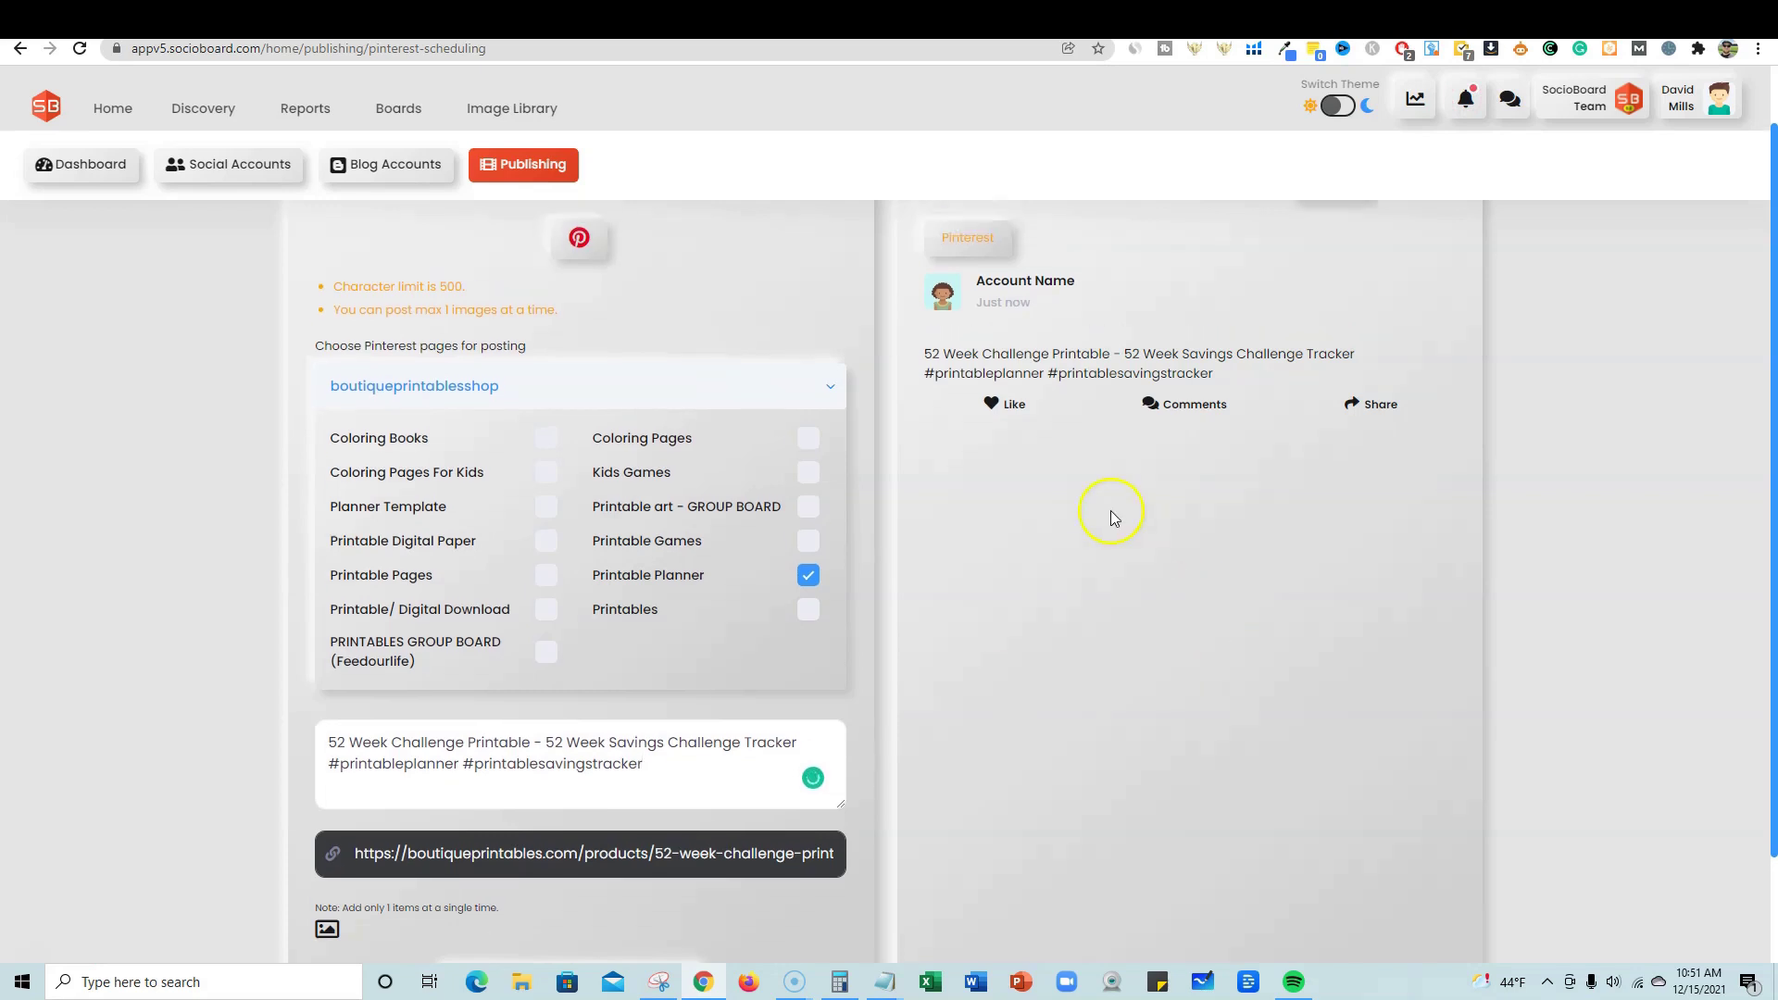
scroll(709, 592, down, 1)
scroll(709, 593, down, 1)
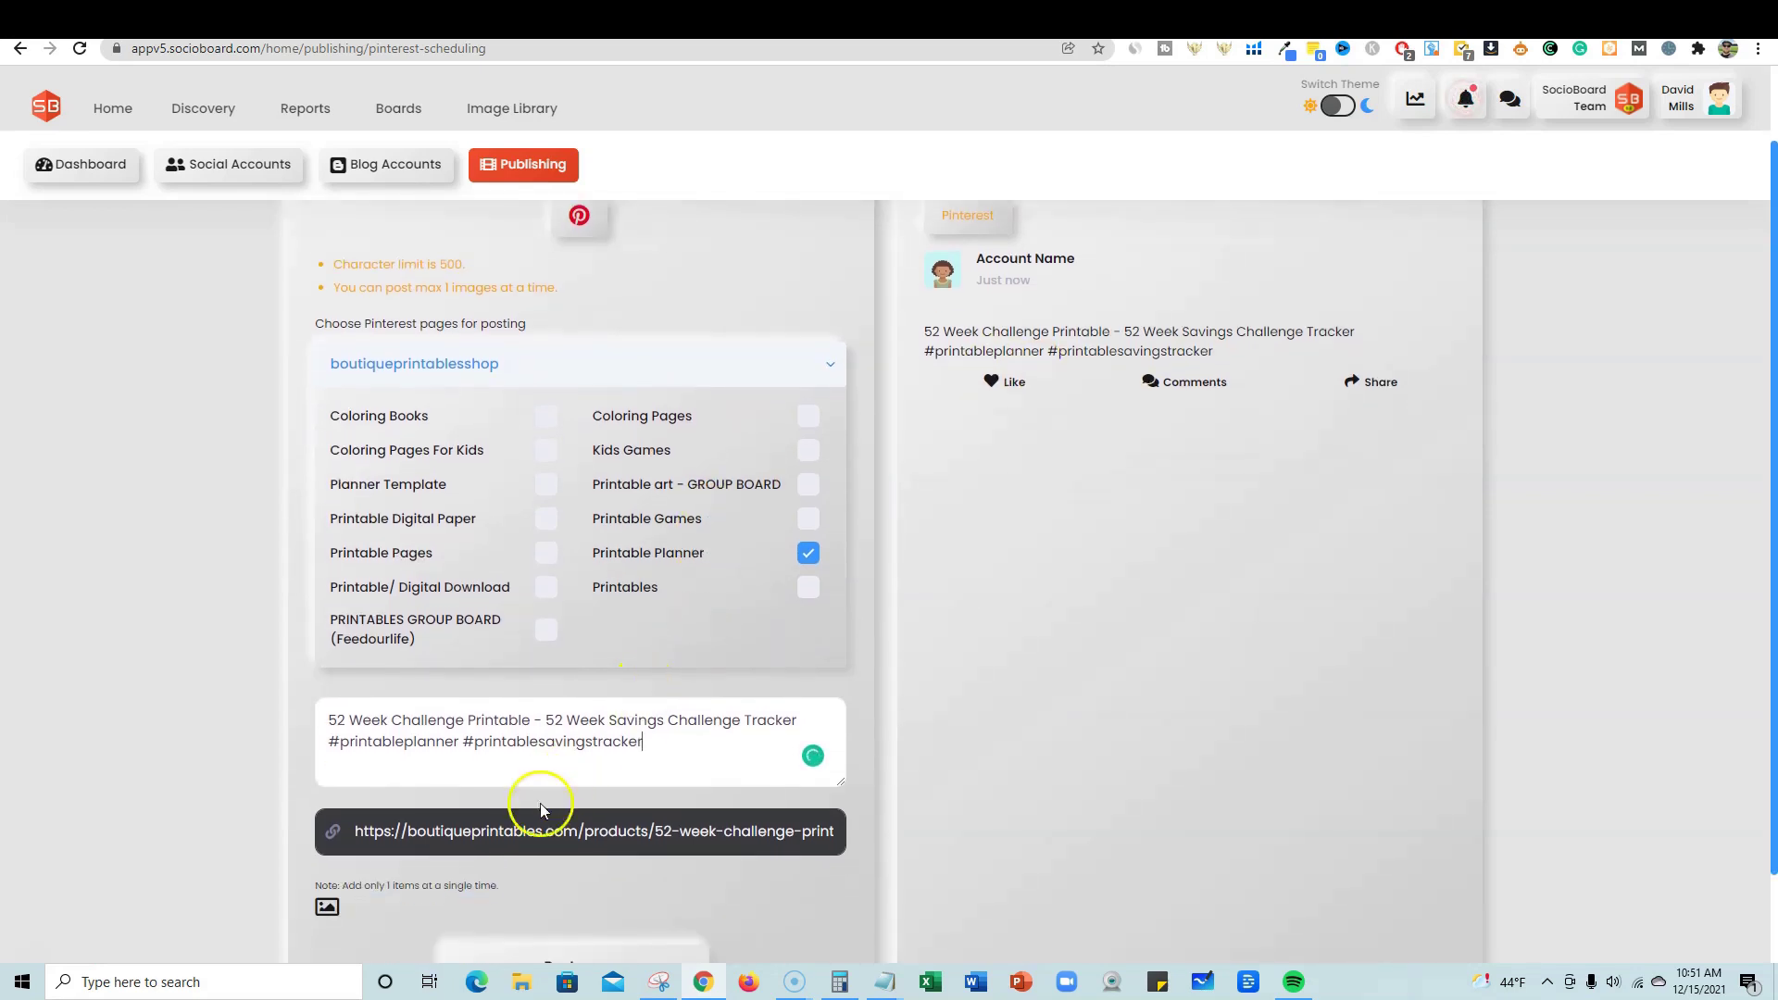
scroll(377, 861, down, 1)
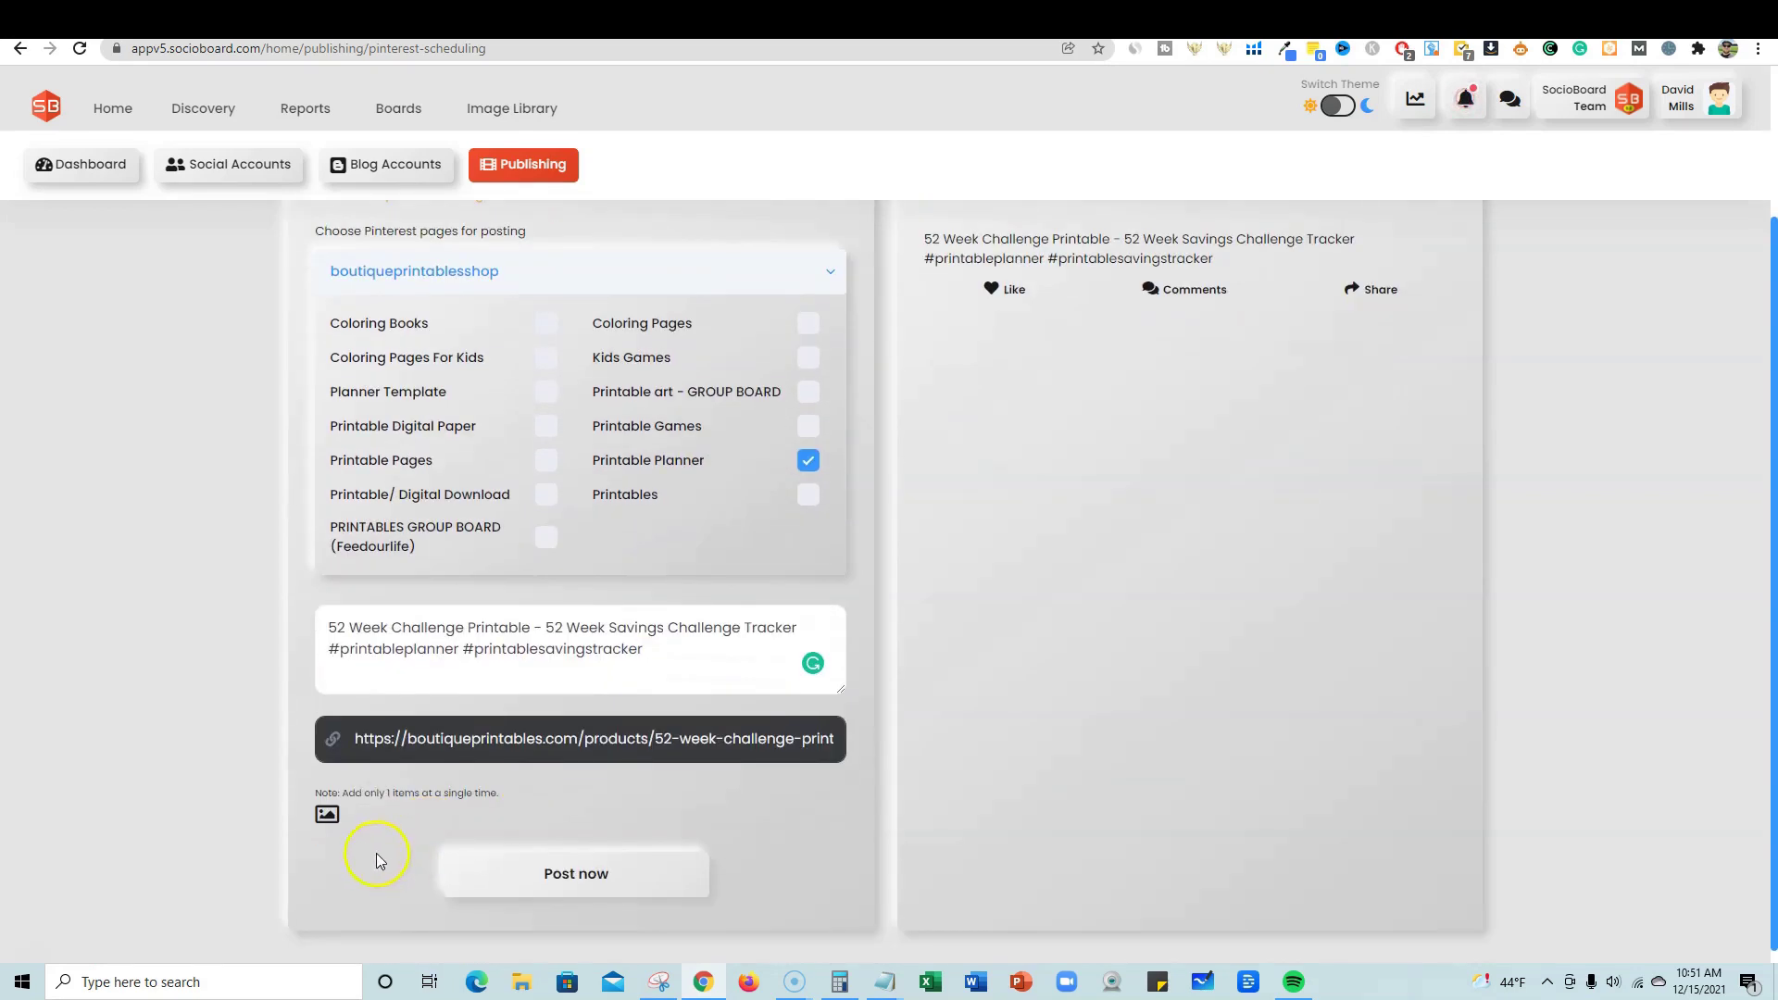
Step: Attach the image 9.png from Downloads to the pin
click(329, 816)
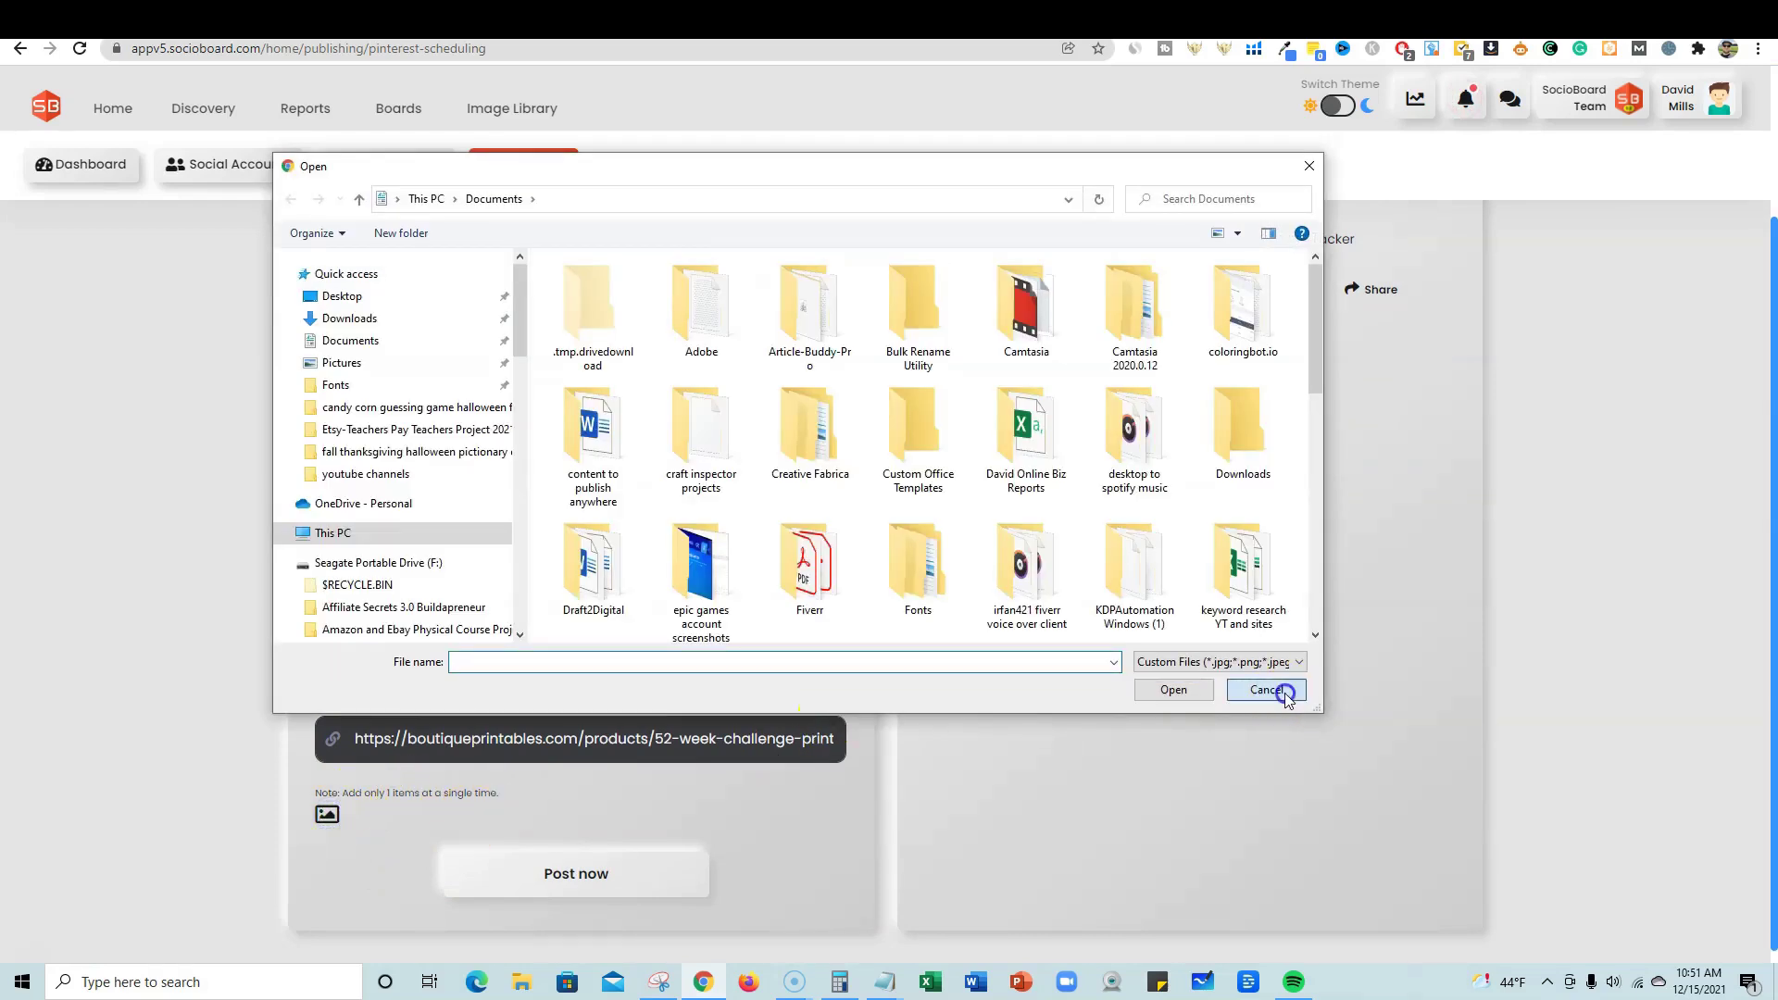
click(1265, 689)
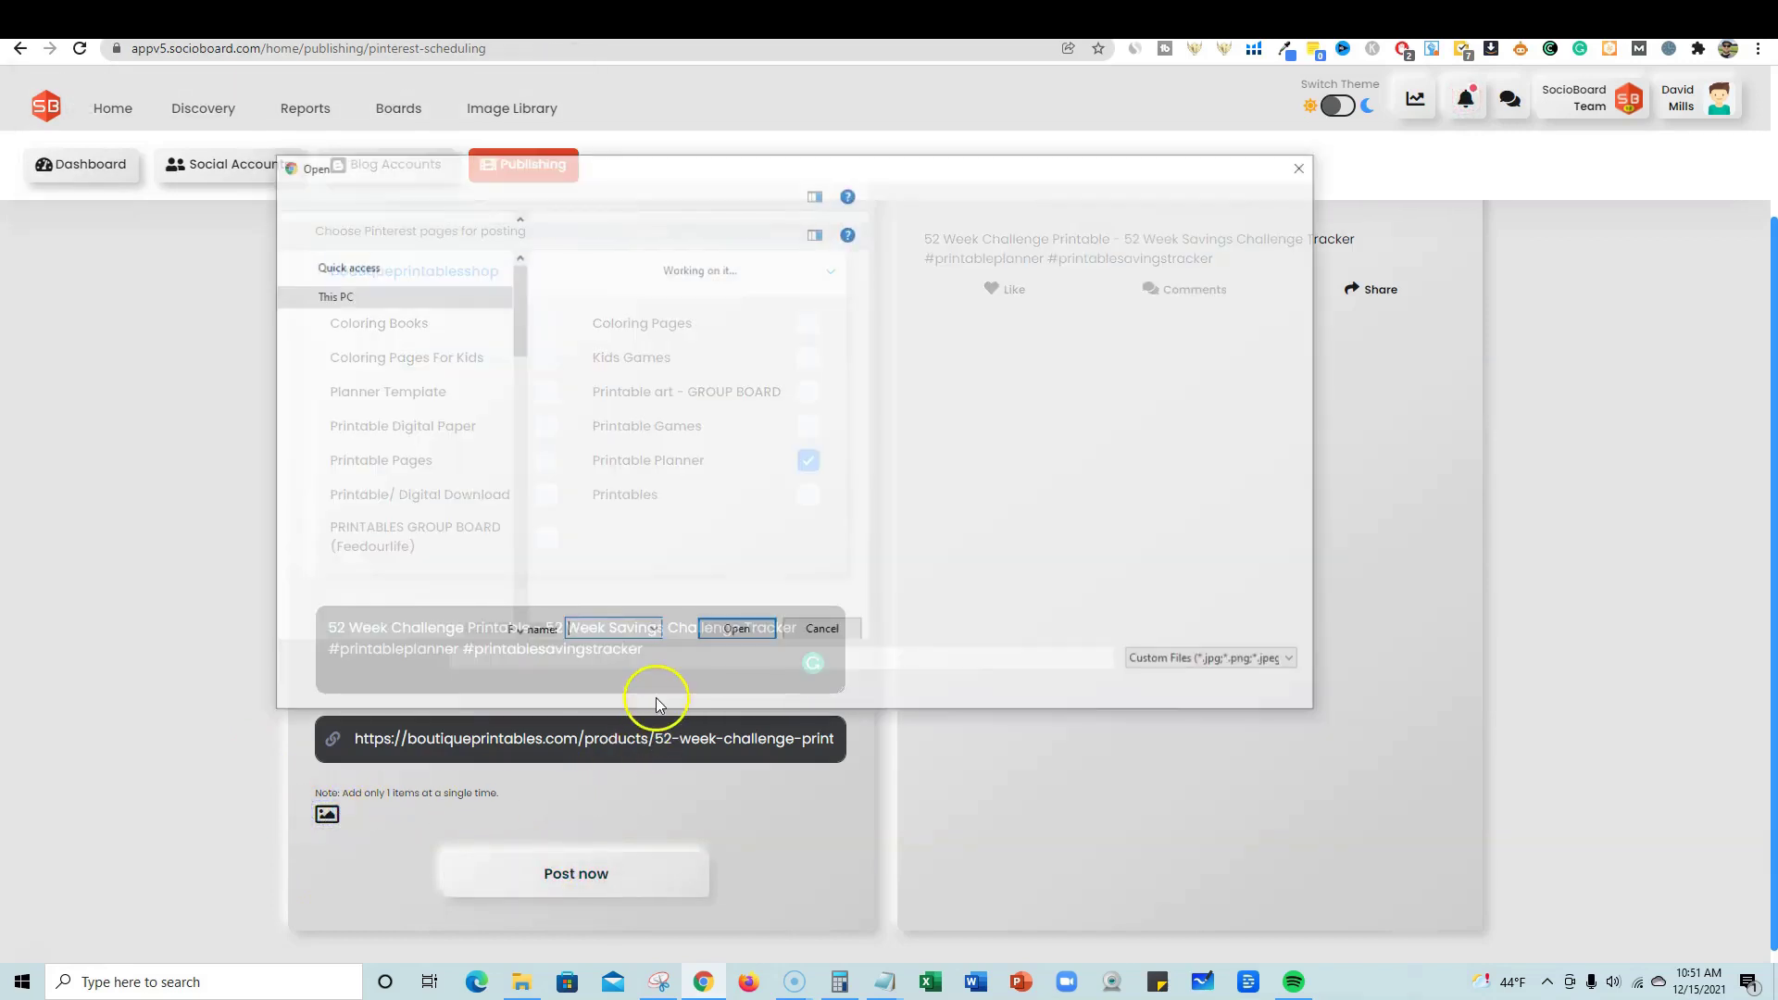
click(410, 324)
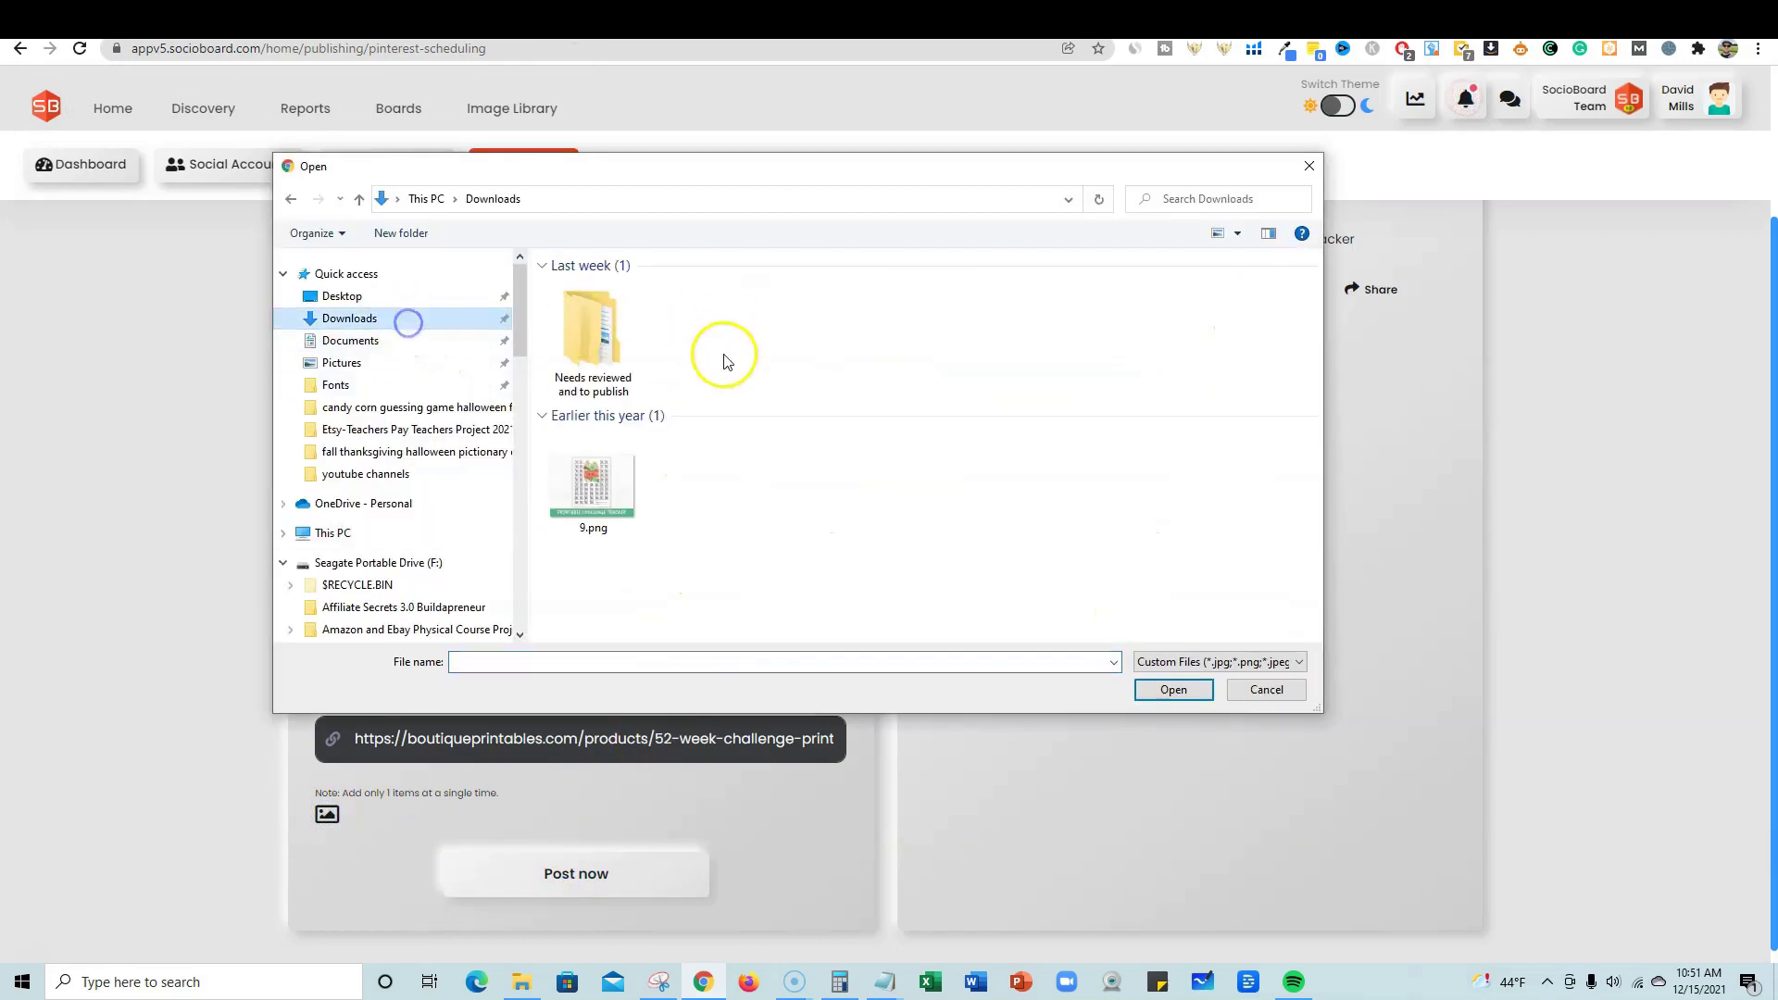
click(610, 492)
click(1174, 693)
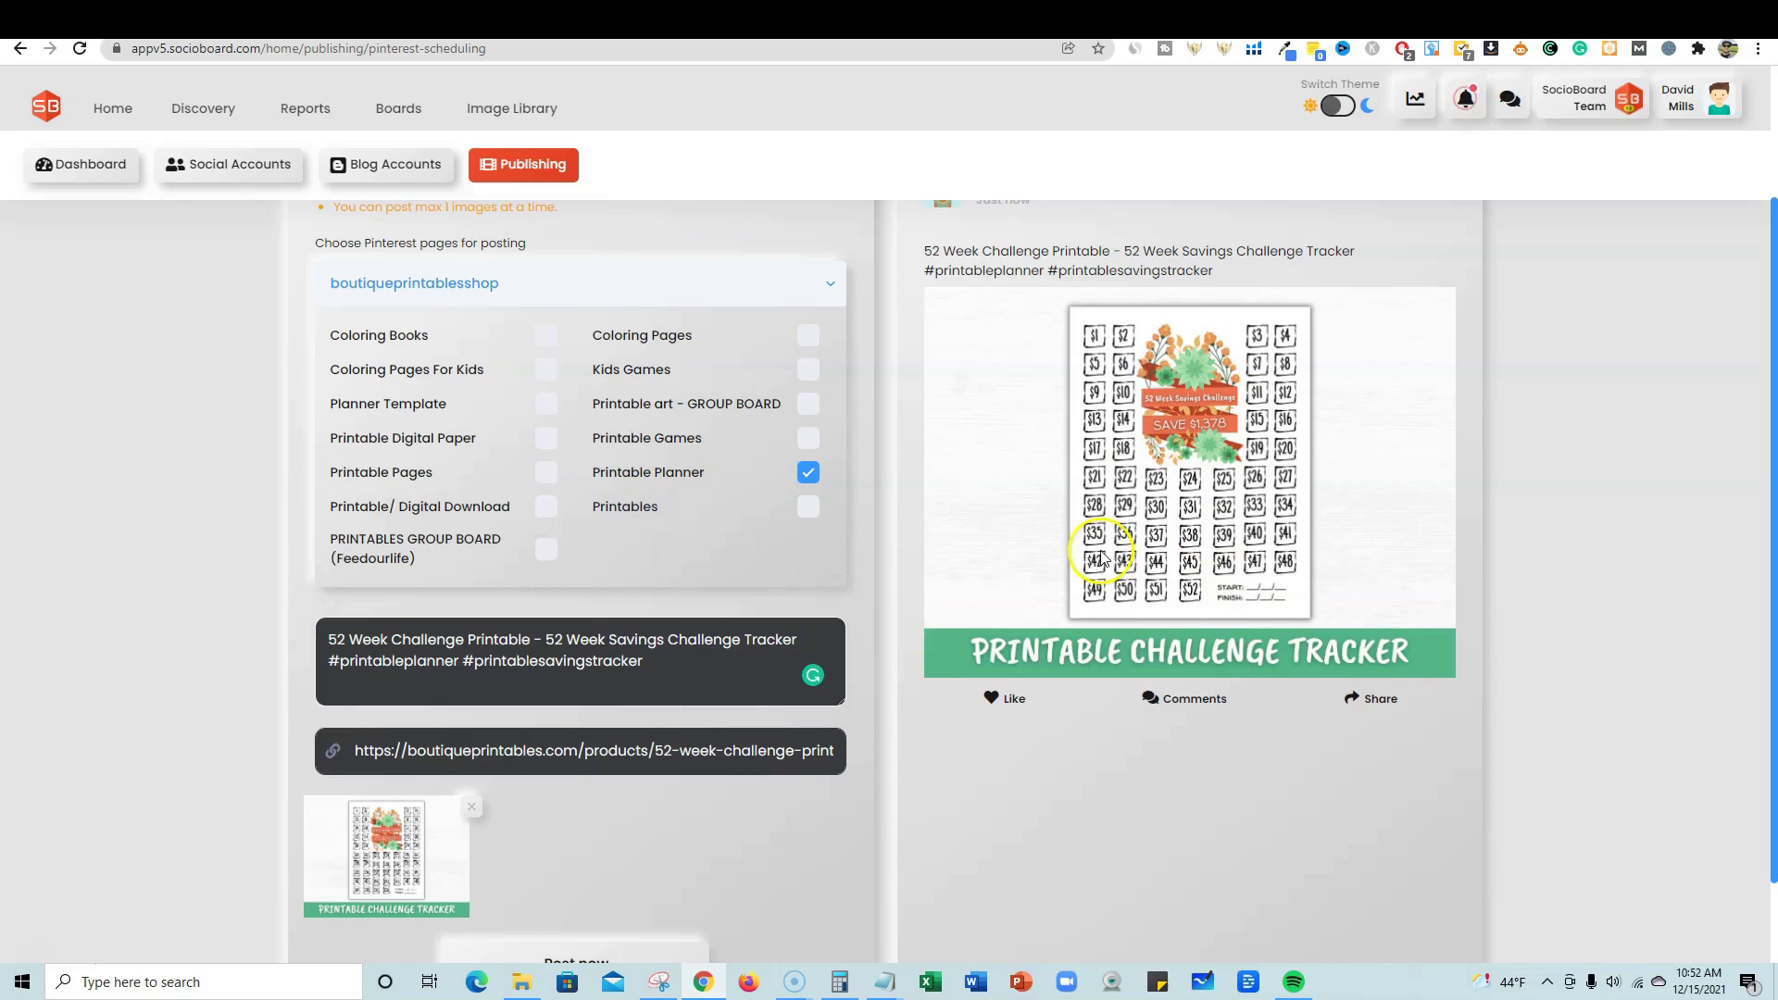
scroll(1194, 581, up, 1)
scroll(1194, 581, up, 3)
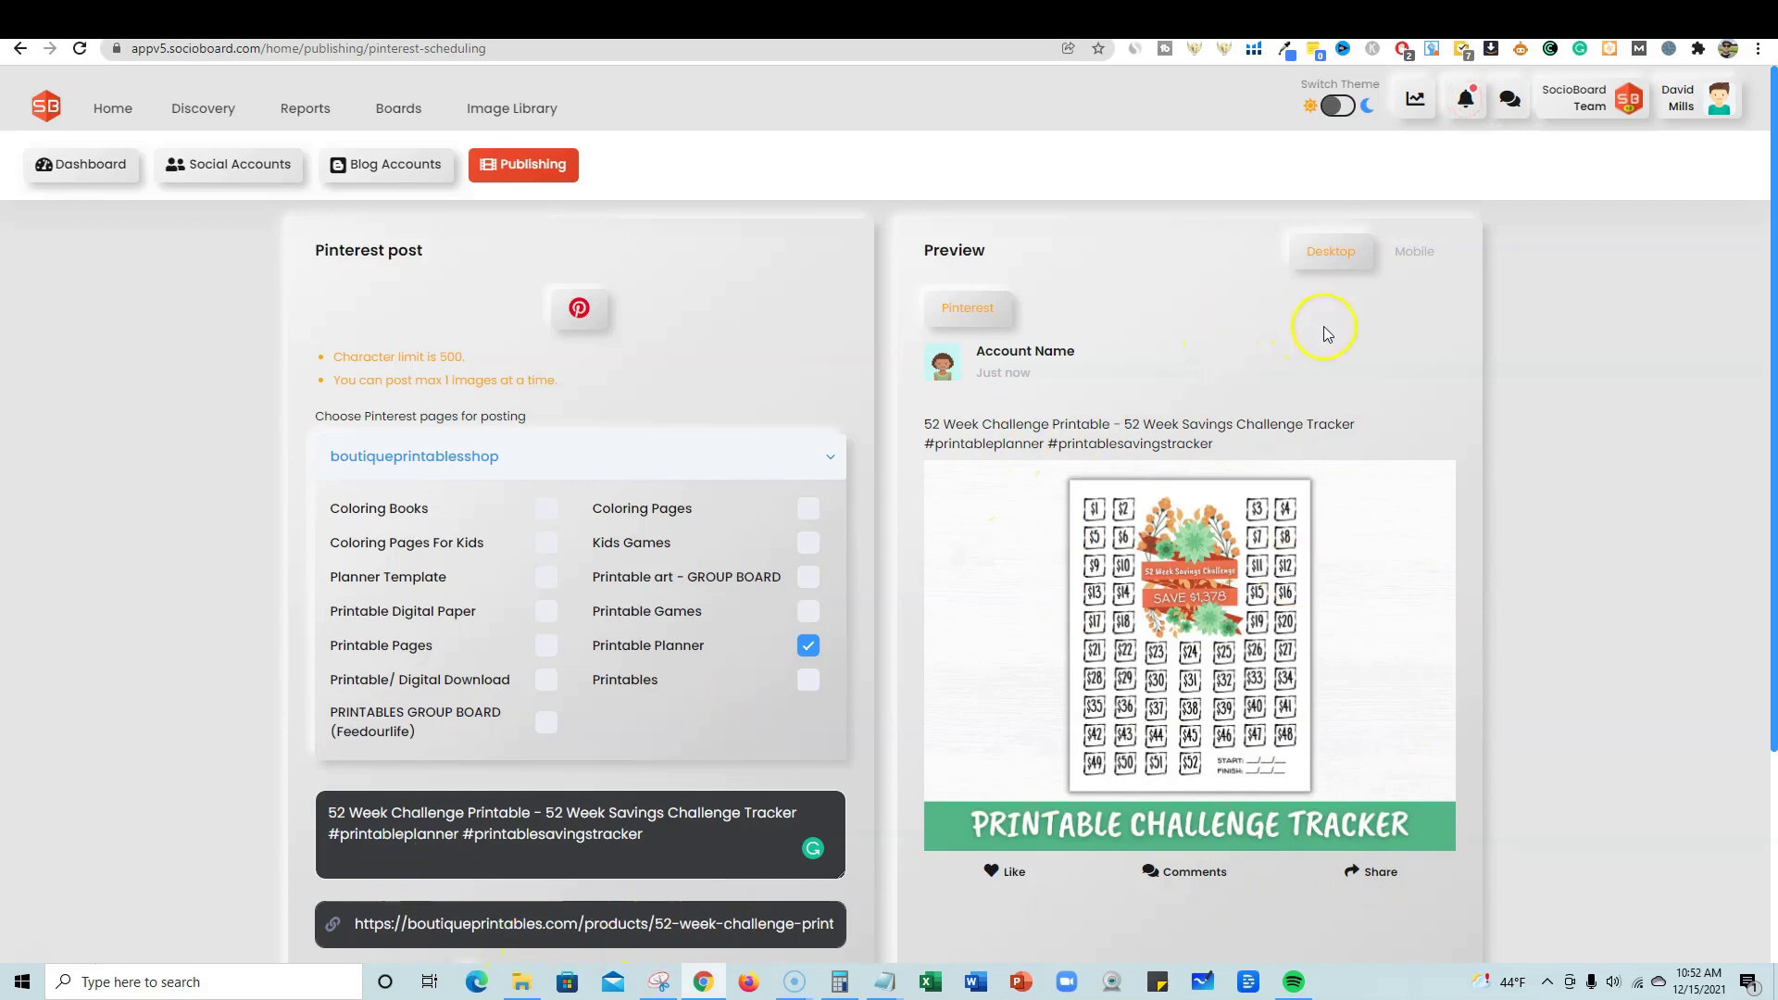
scroll(1250, 396, down, 3)
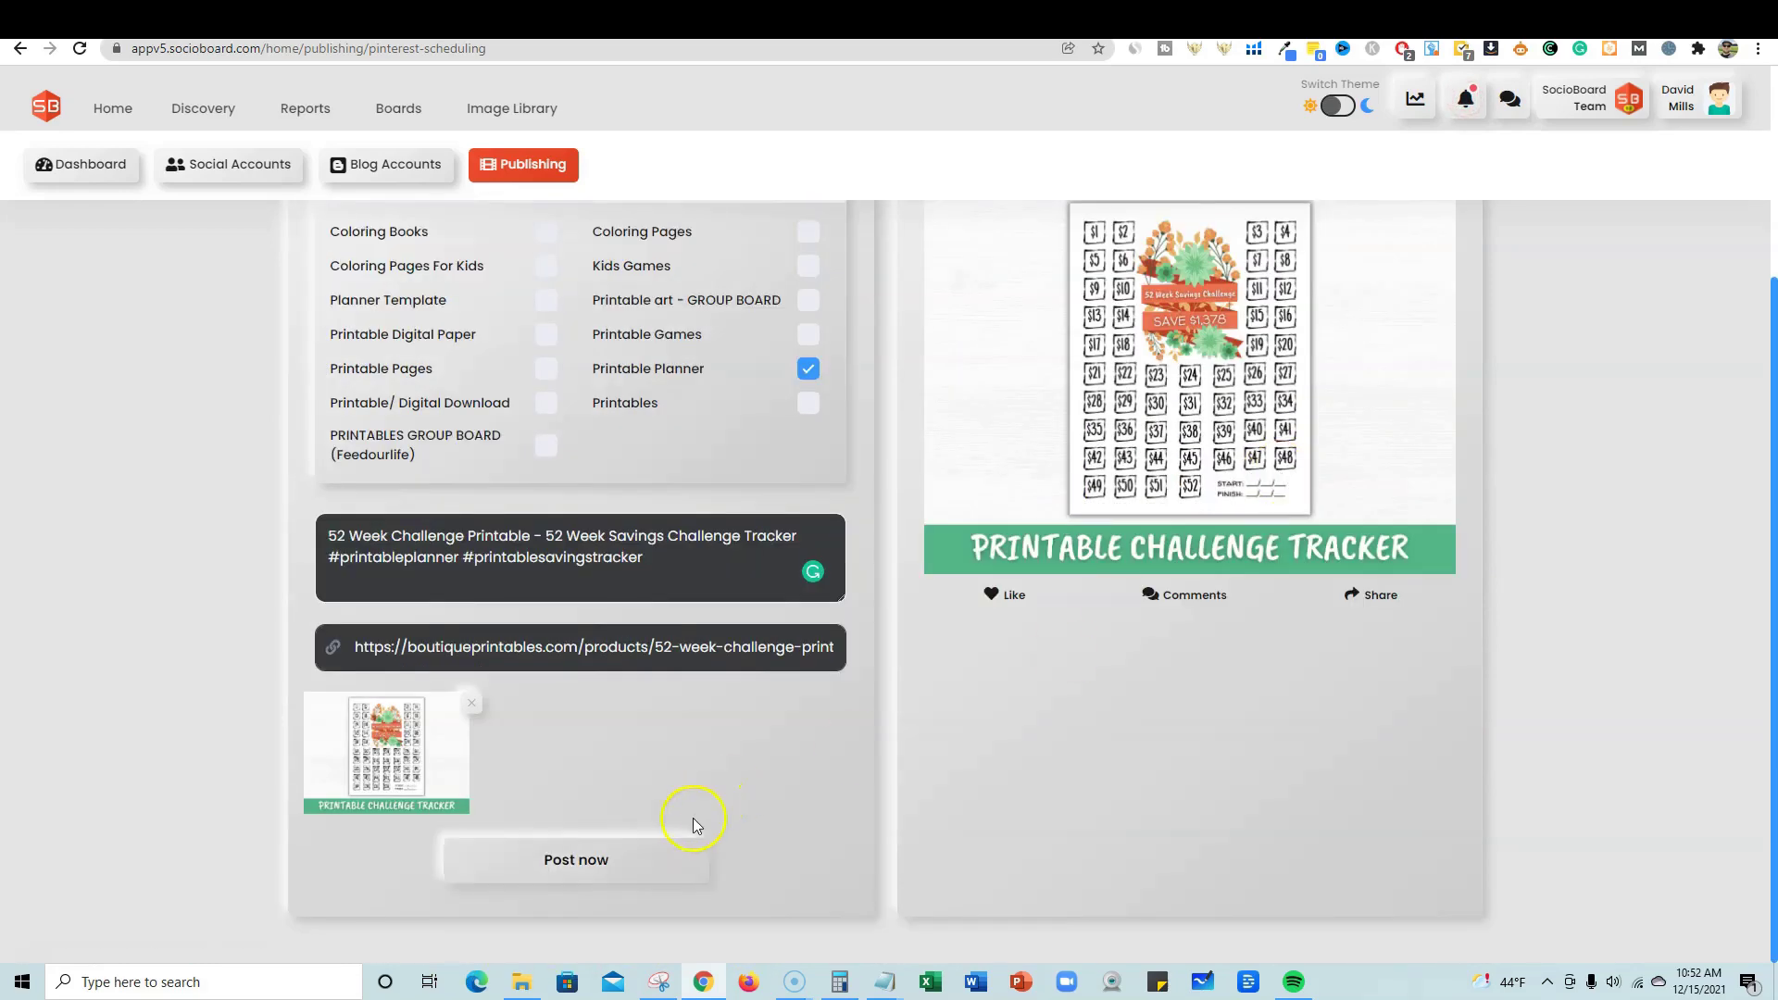
Step: Publish the Pinterest pin with Post Now and return to the dashboard
click(575, 861)
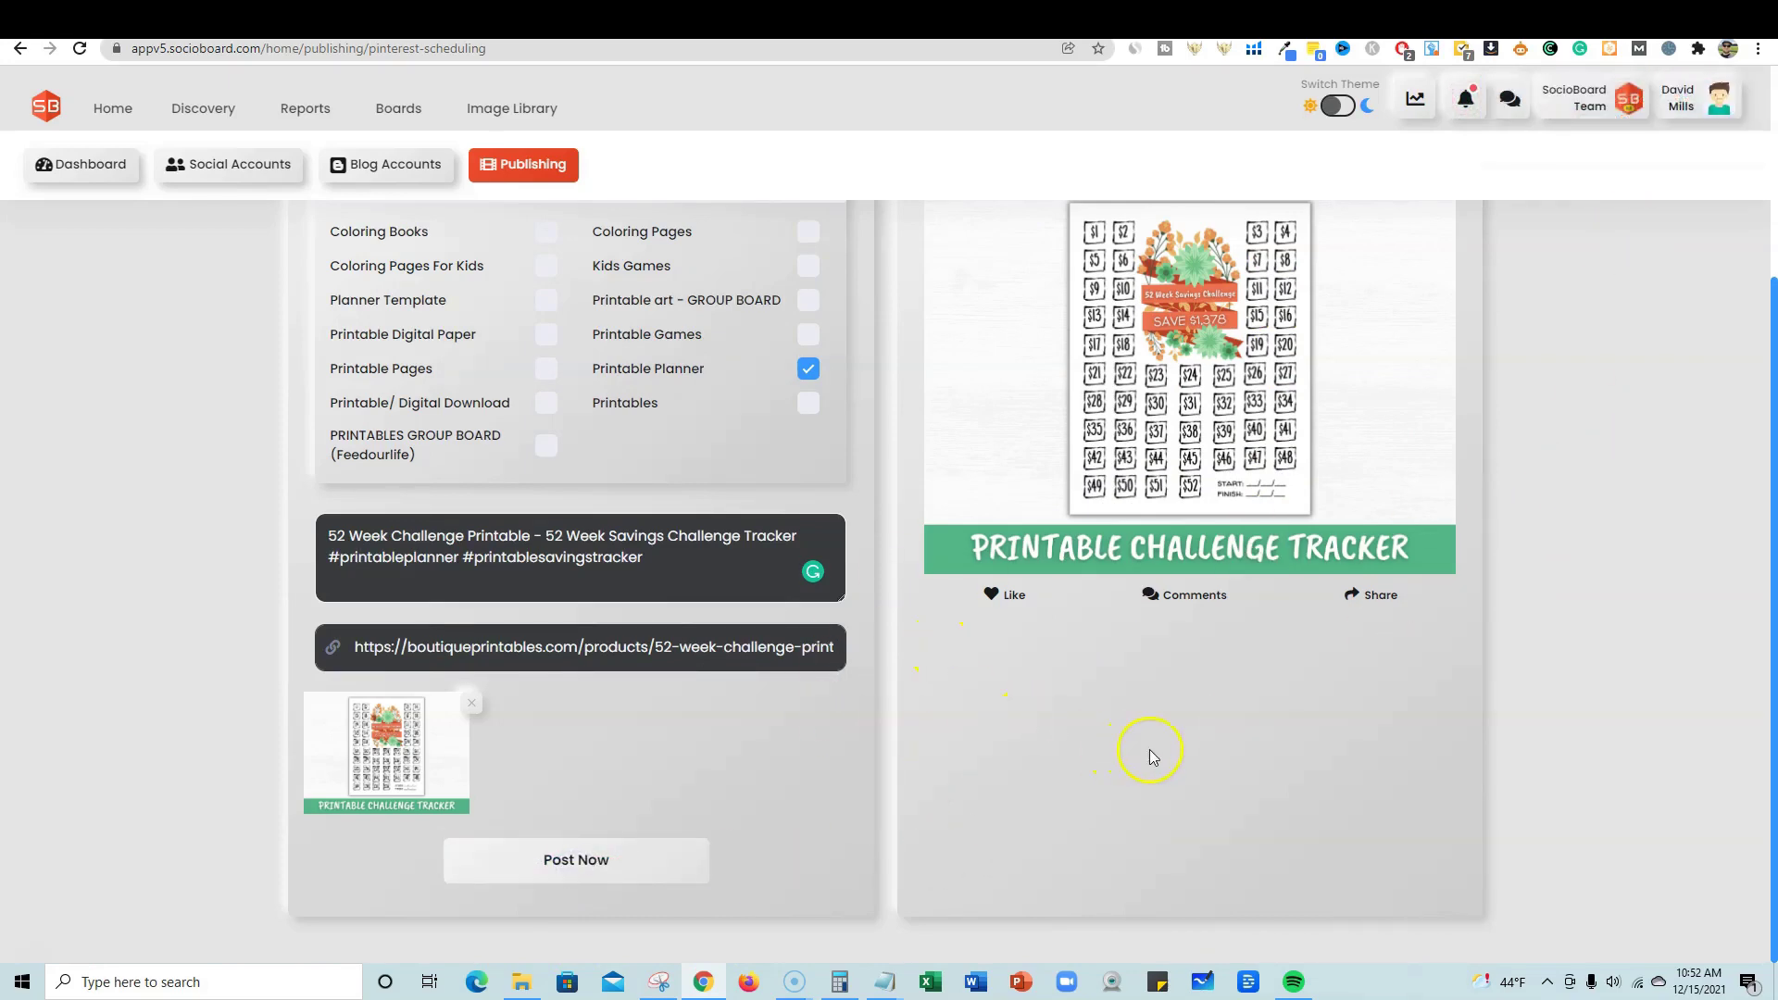
mouse_move(1702, 983)
scroll(1094, 813, up, 3)
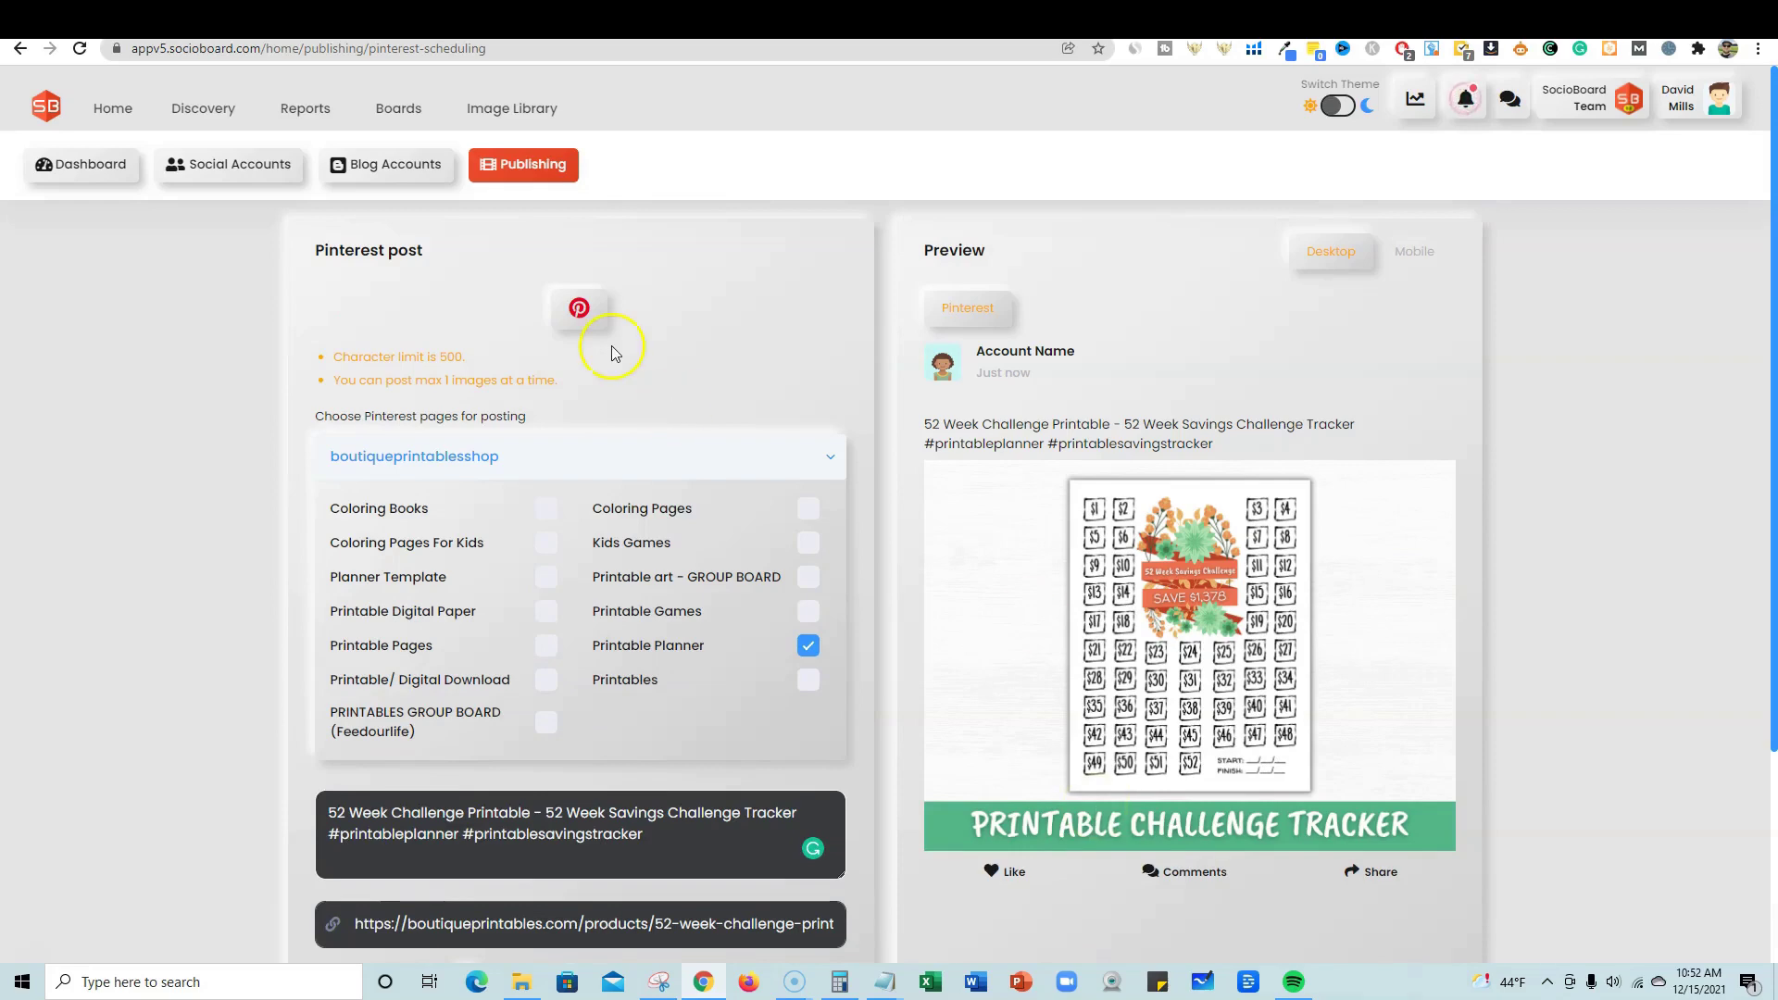
click(100, 170)
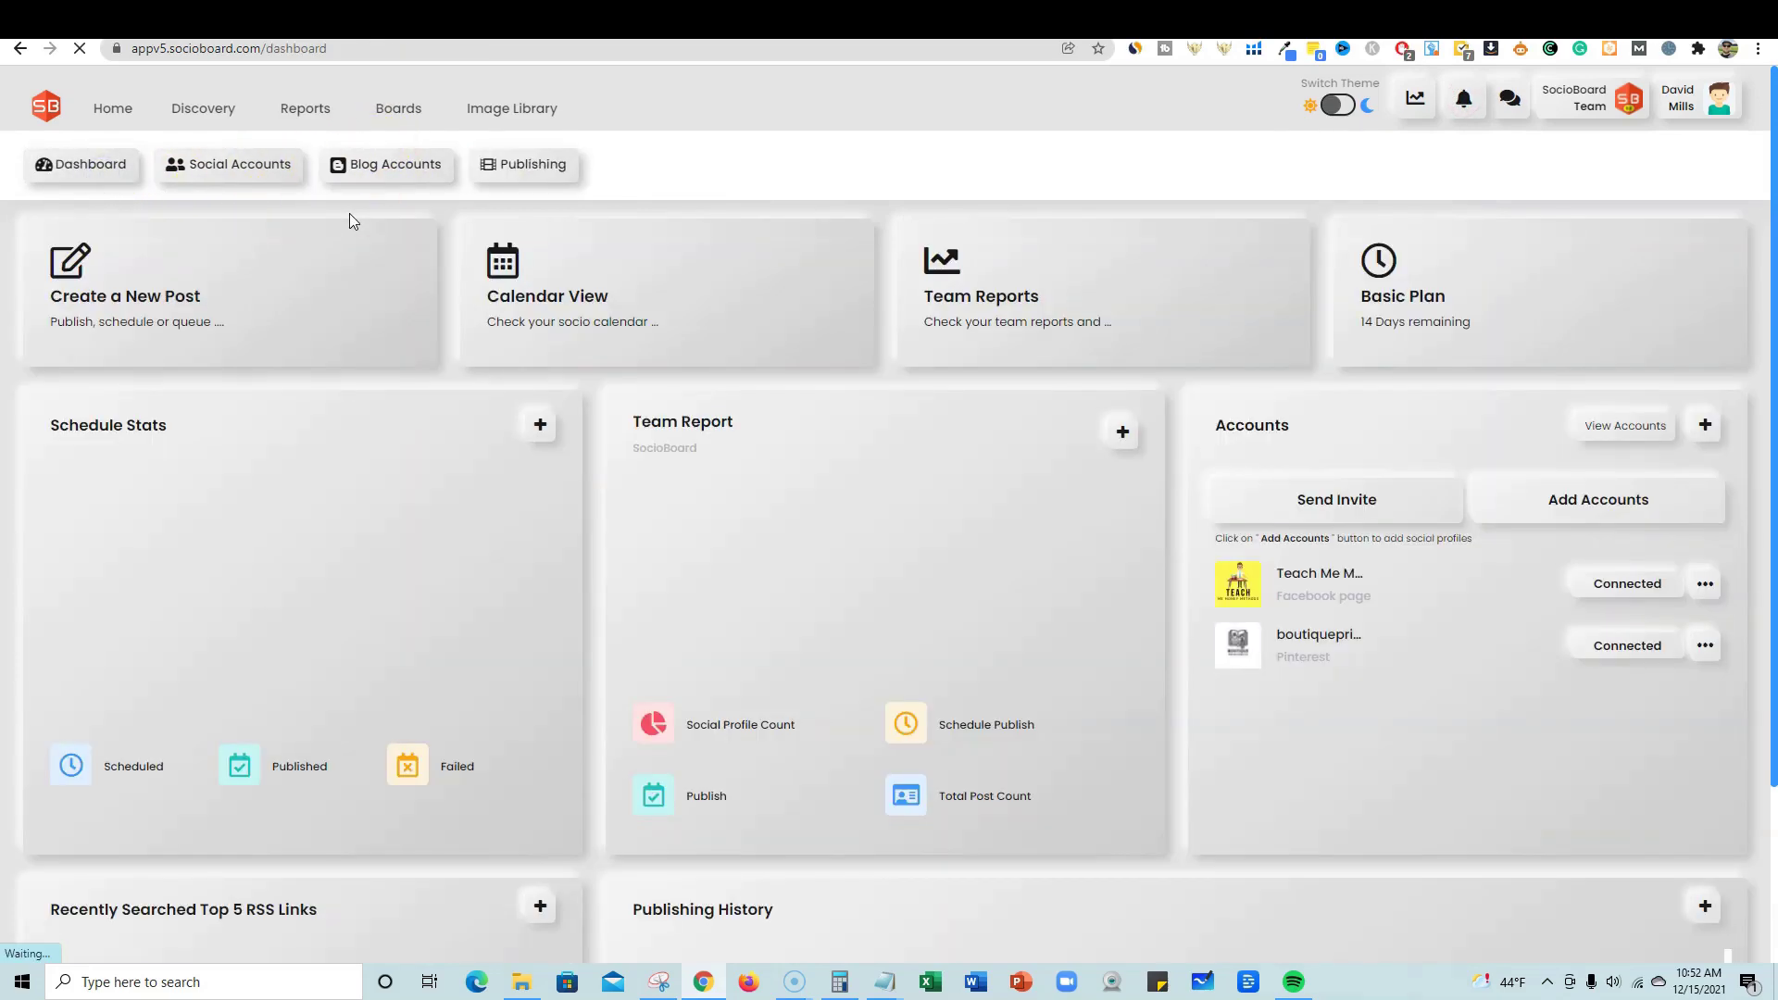
Step: Review Schedule Stats (2 published, 1 scheduled, 0 failed) and the Publishing History
scroll(305, 912, down, 1)
scroll(305, 912, down, 2)
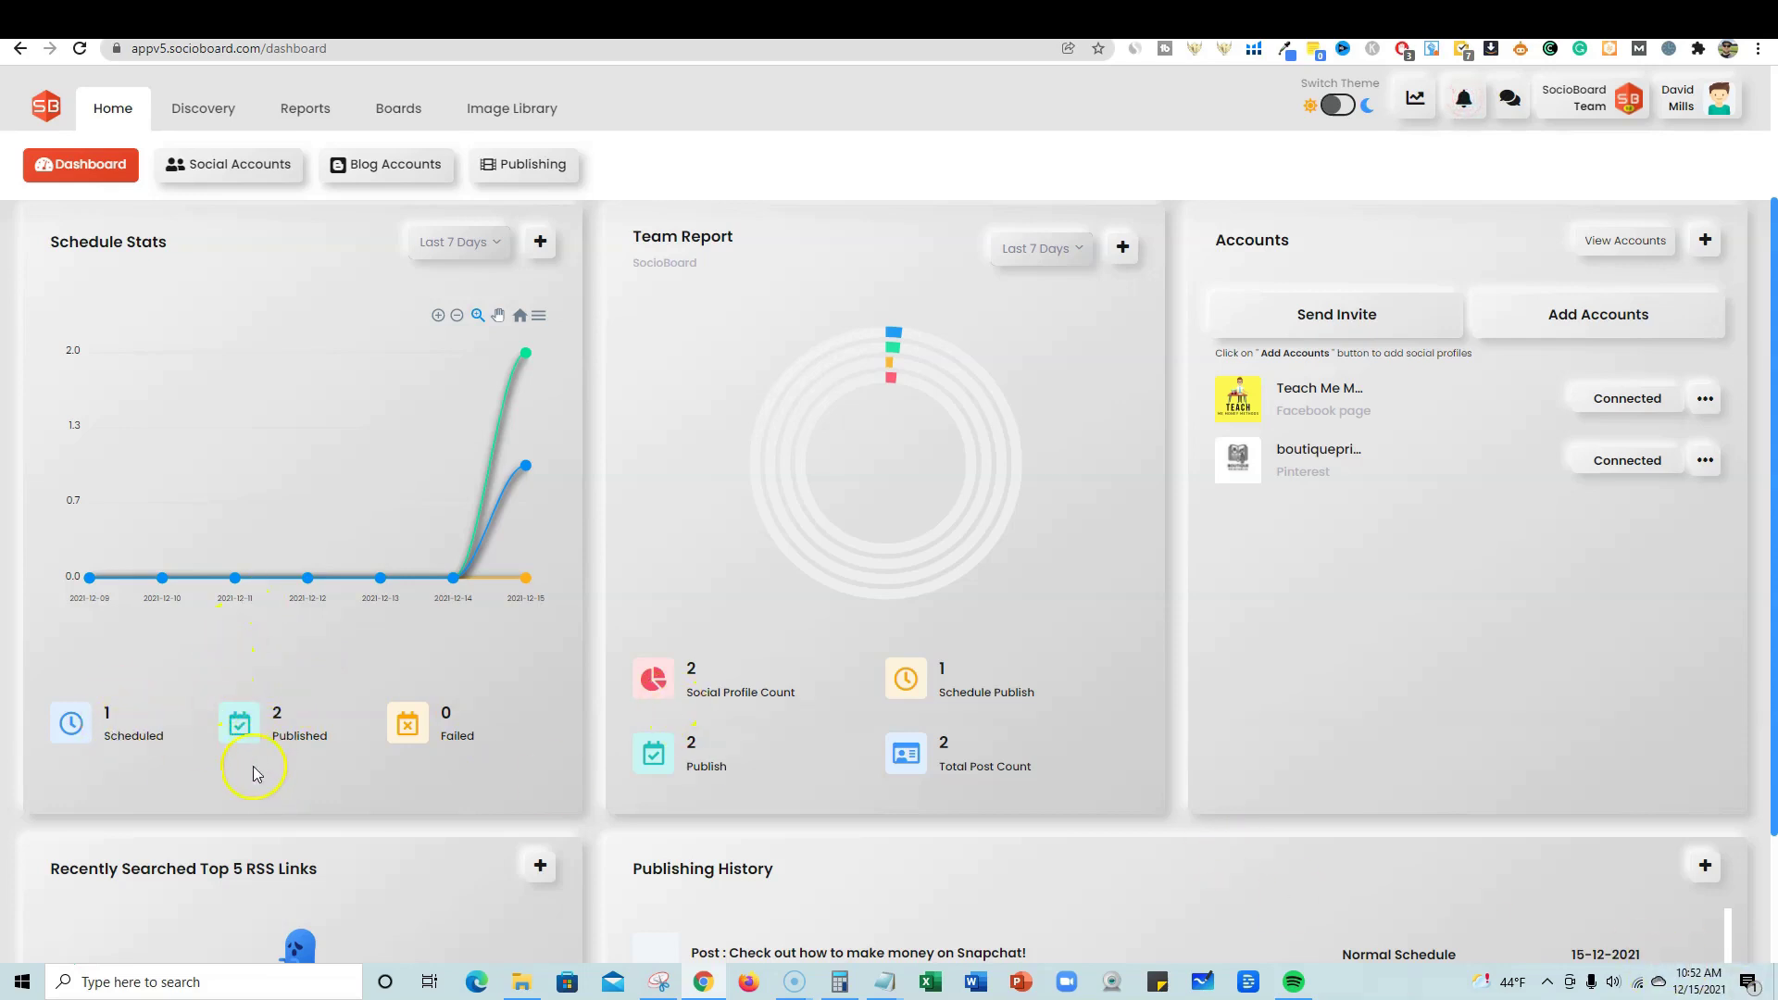
scroll(260, 731, down, 2)
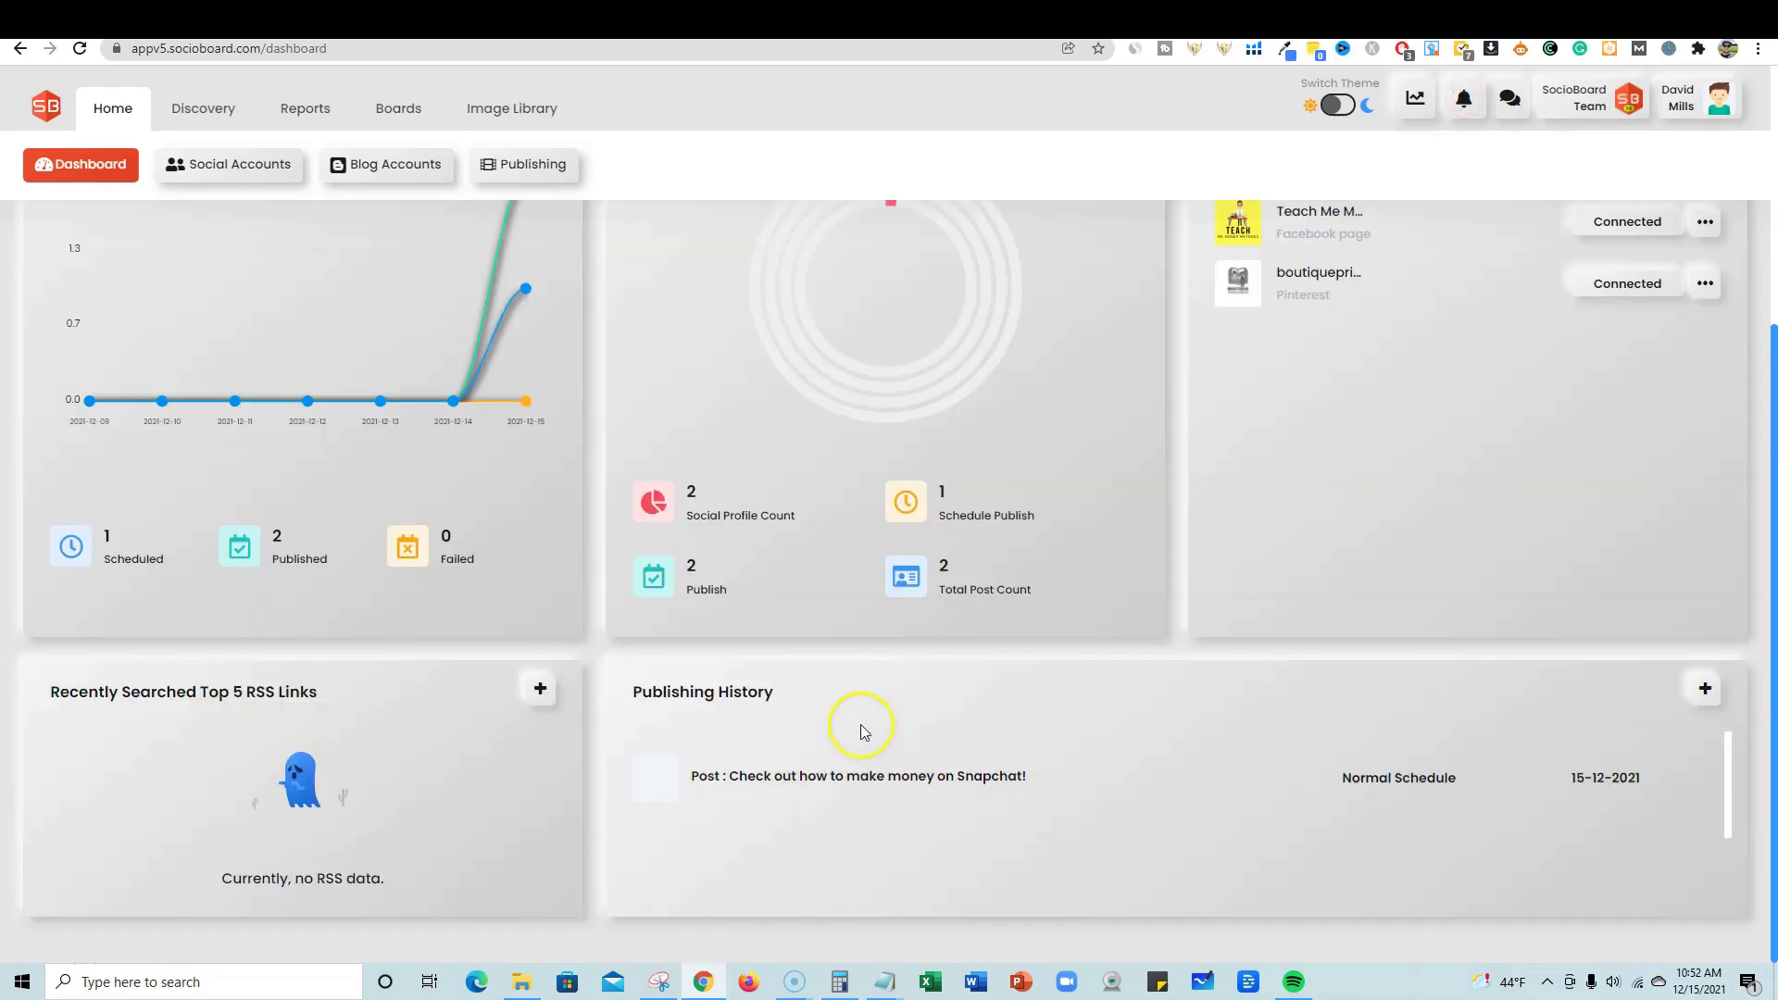
scroll(1078, 798, up, 3)
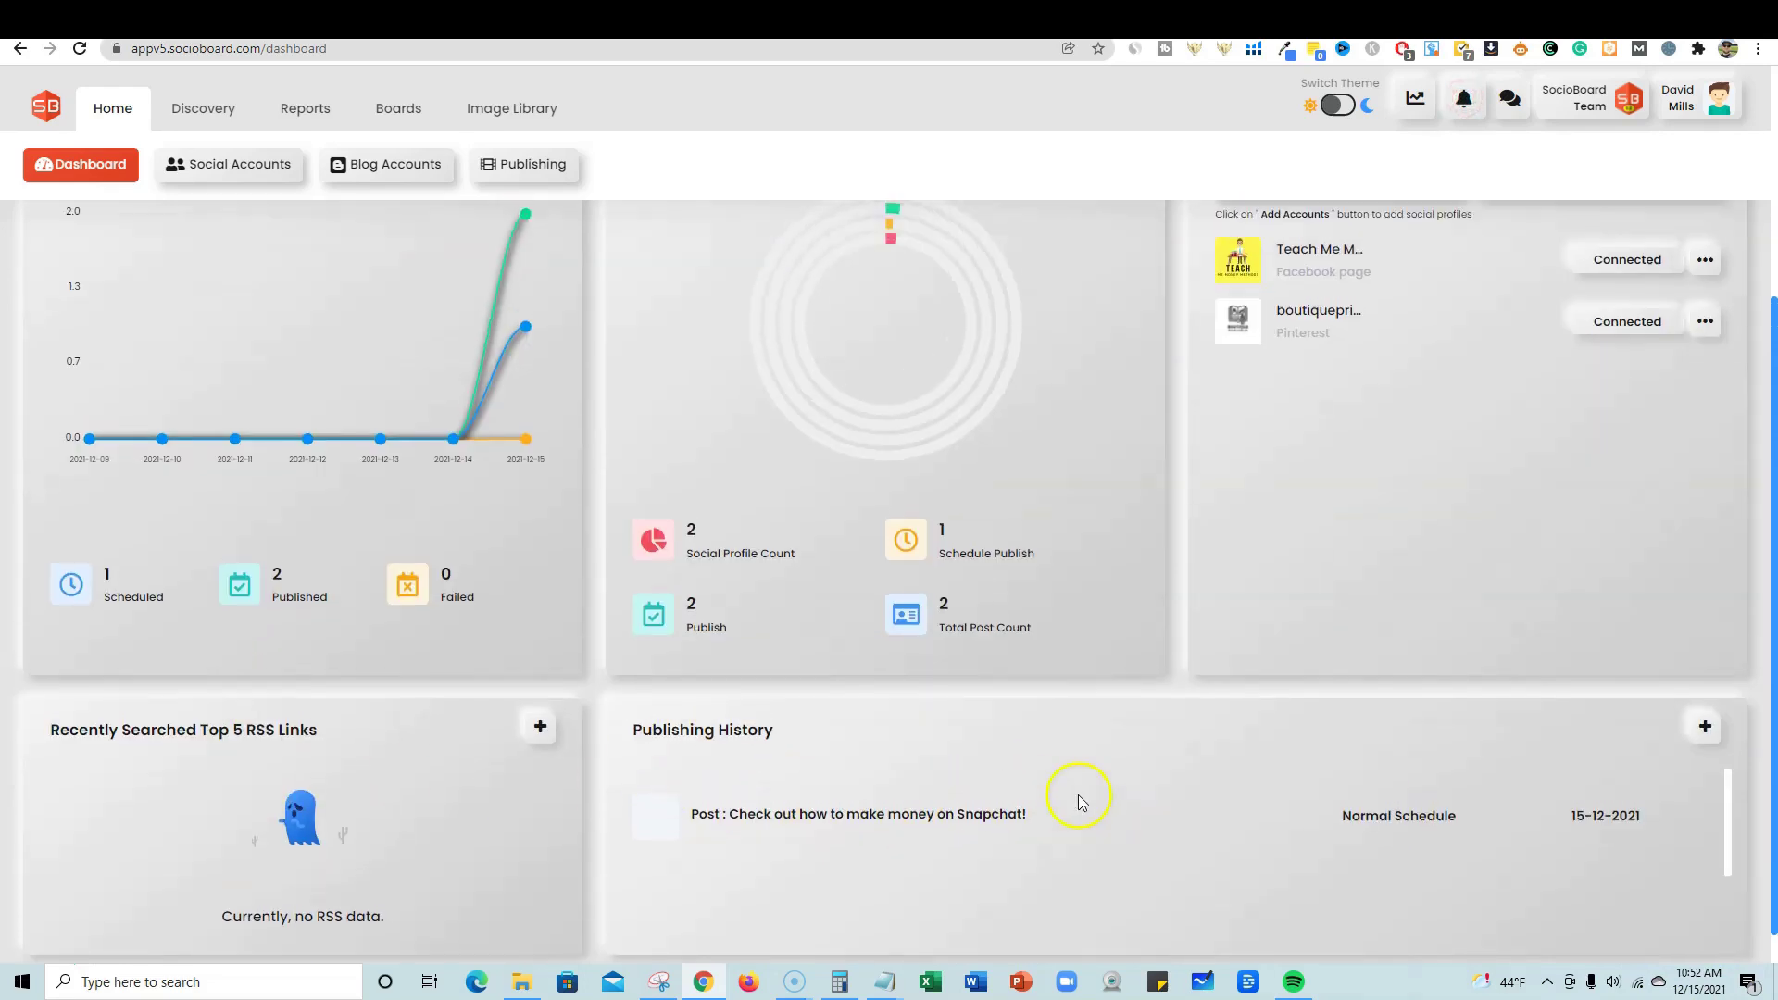
scroll(1071, 794, down, 3)
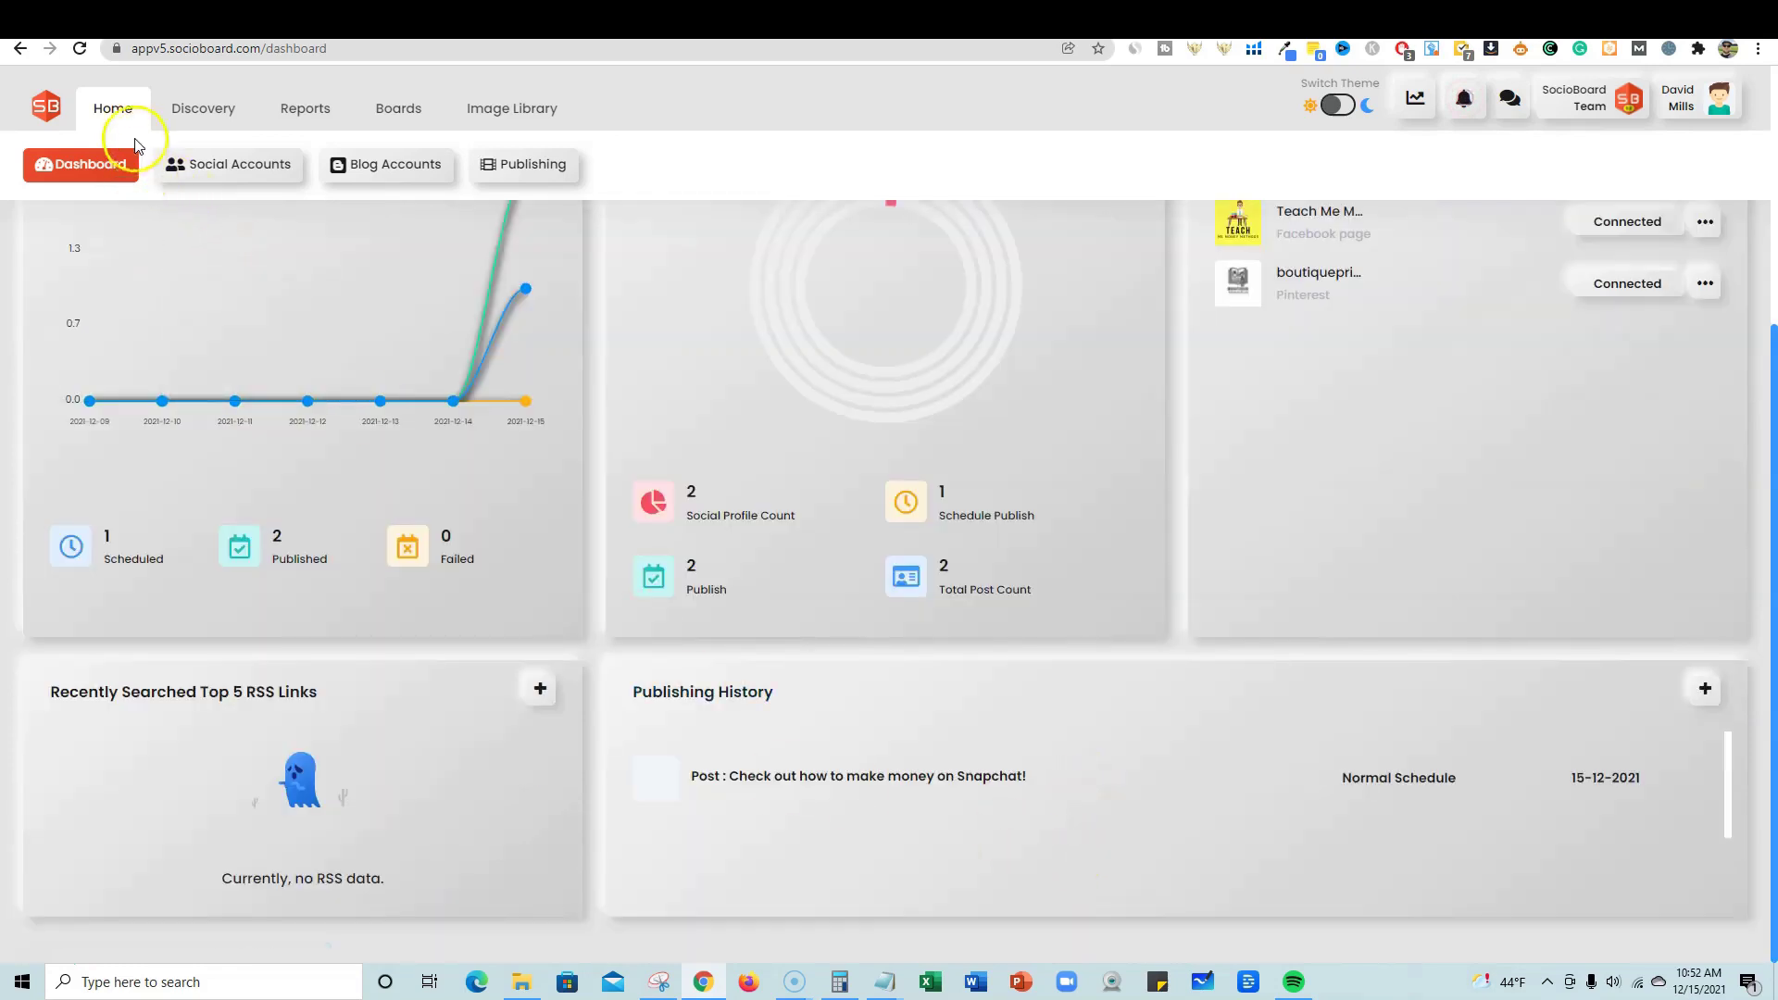
Step: Reload the dashboard and switch the interface to the dark theme
click(83, 49)
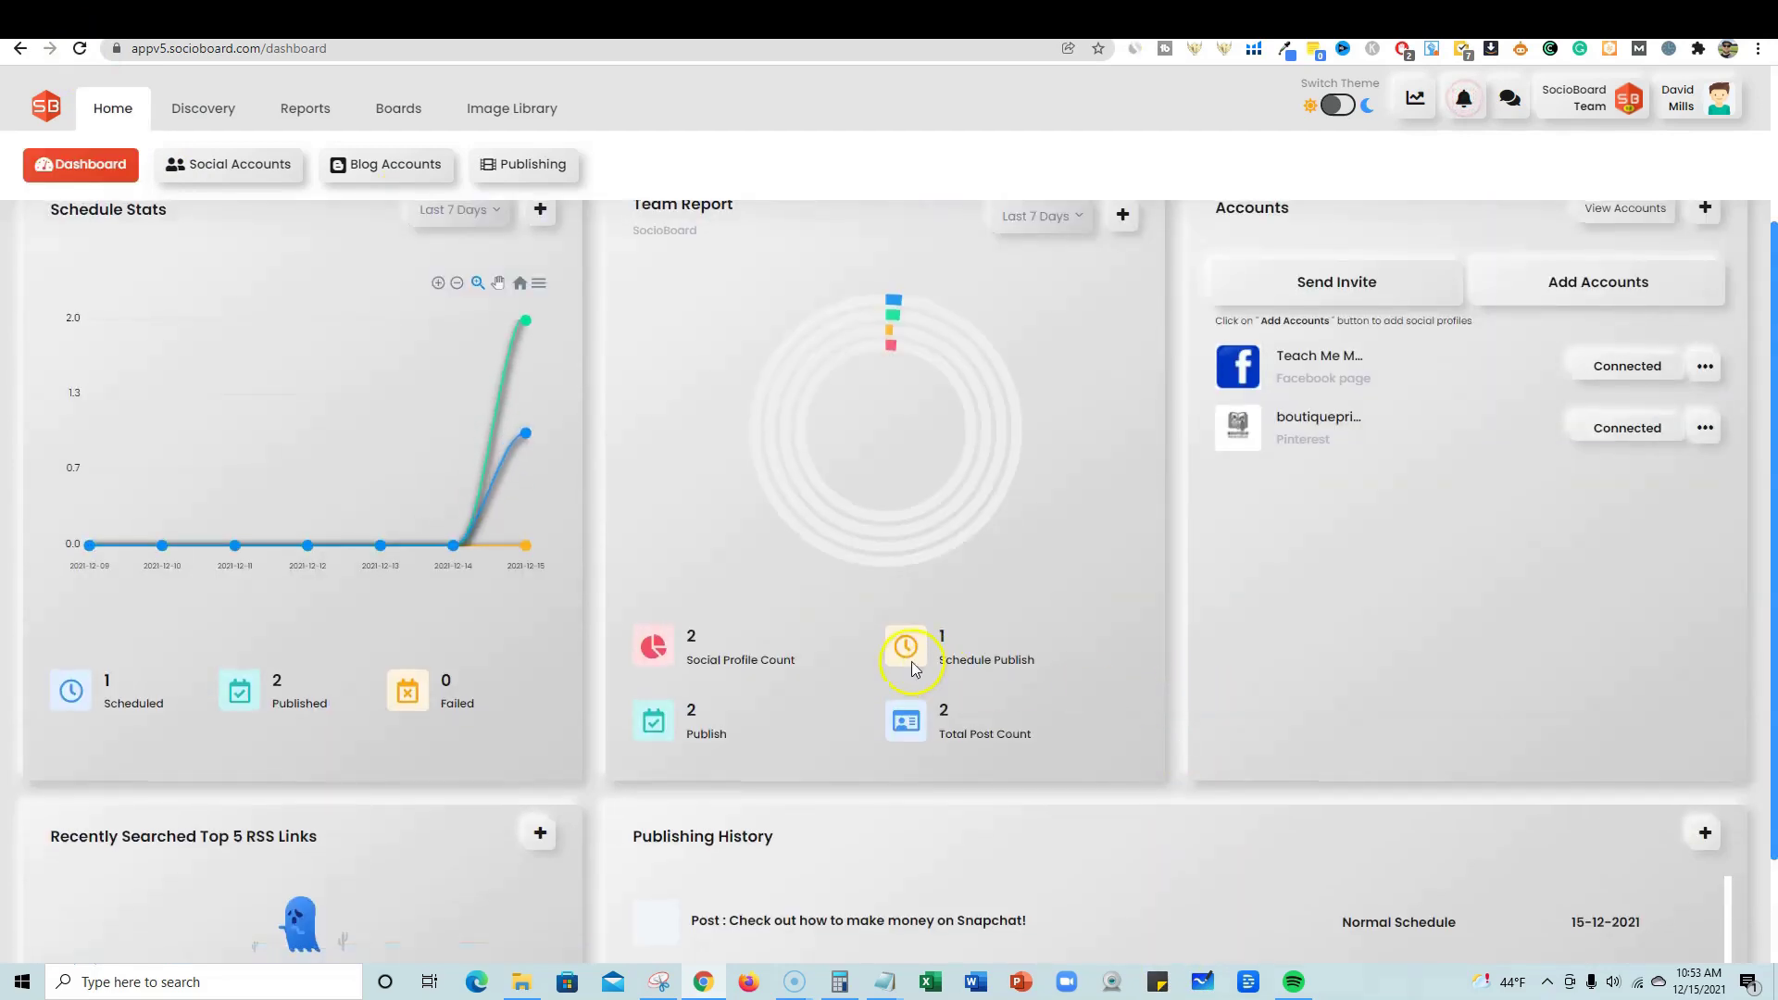
scroll(904, 647, up, 3)
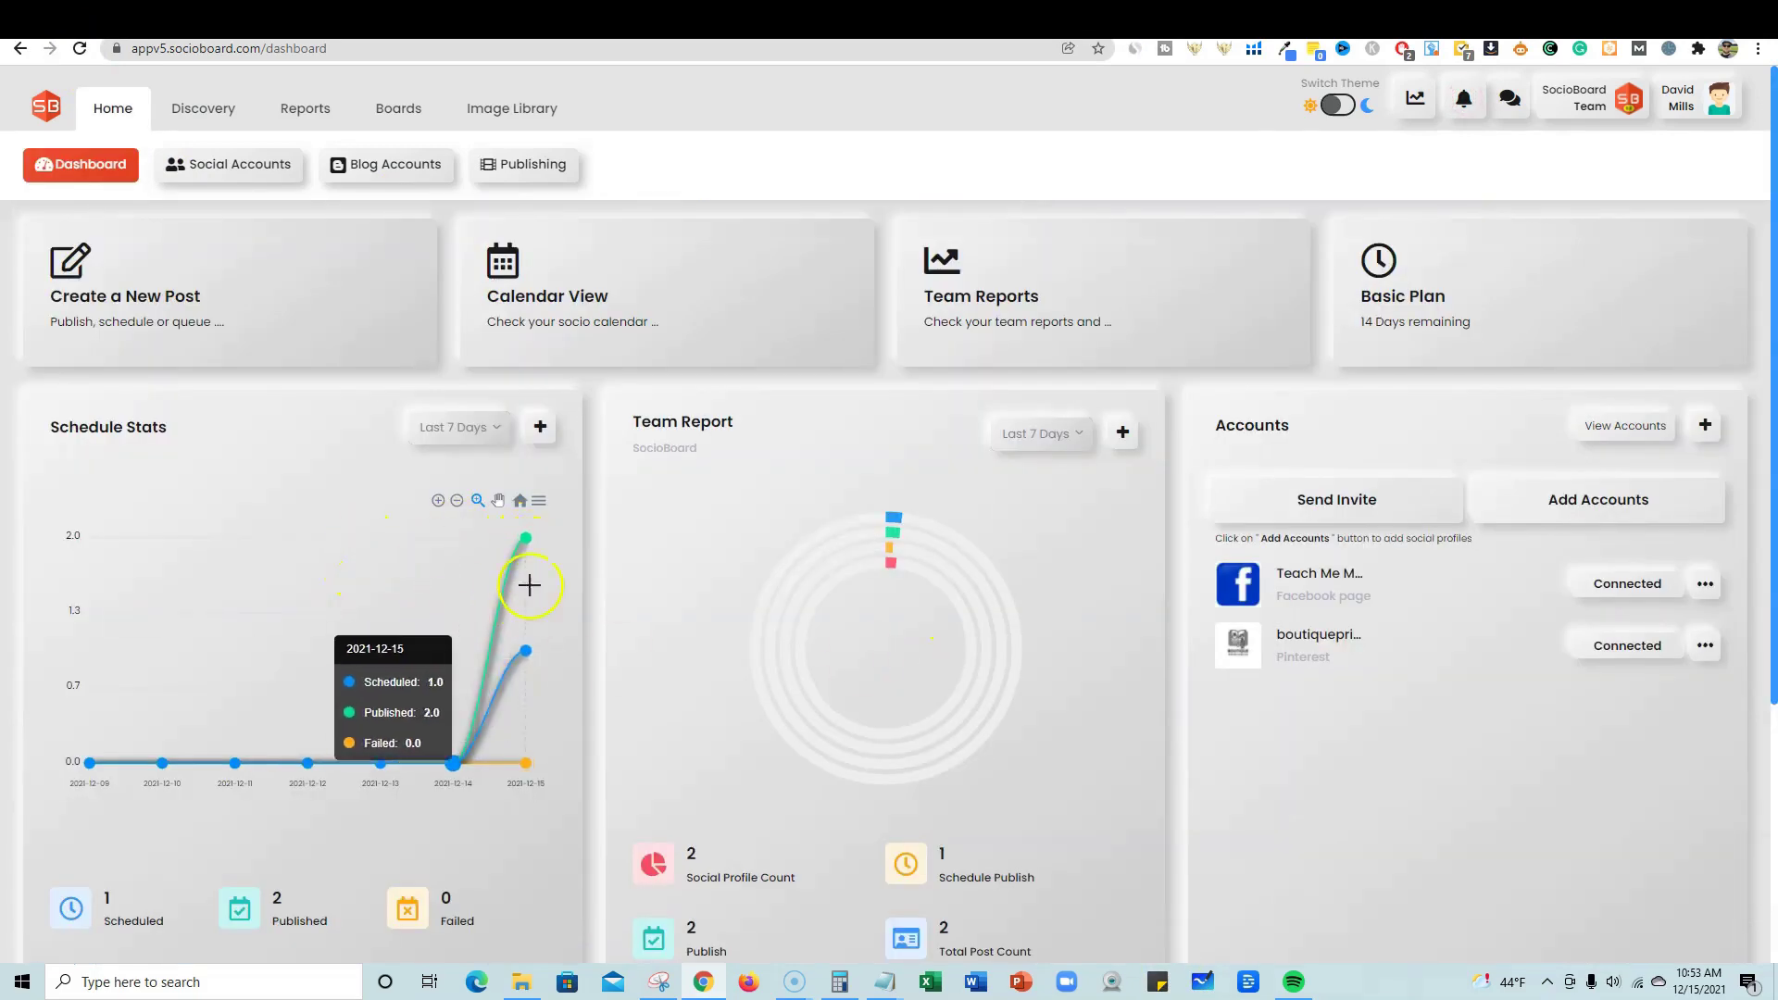
click(1339, 106)
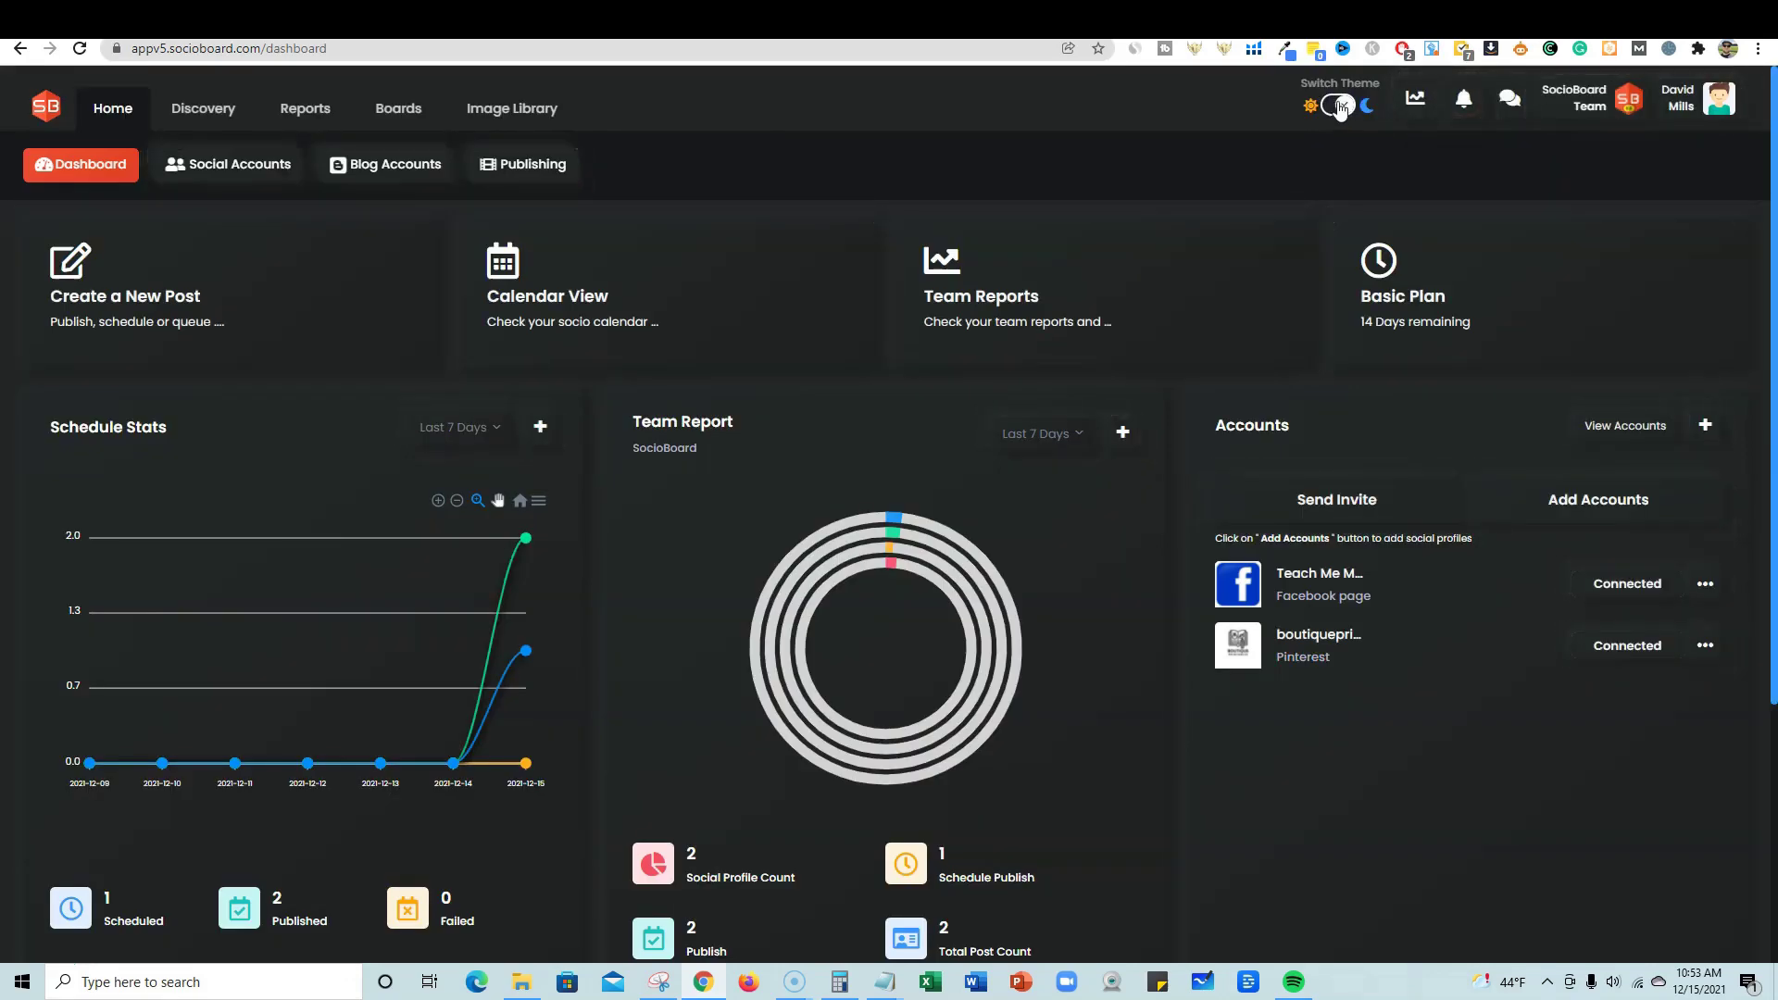
click(1339, 105)
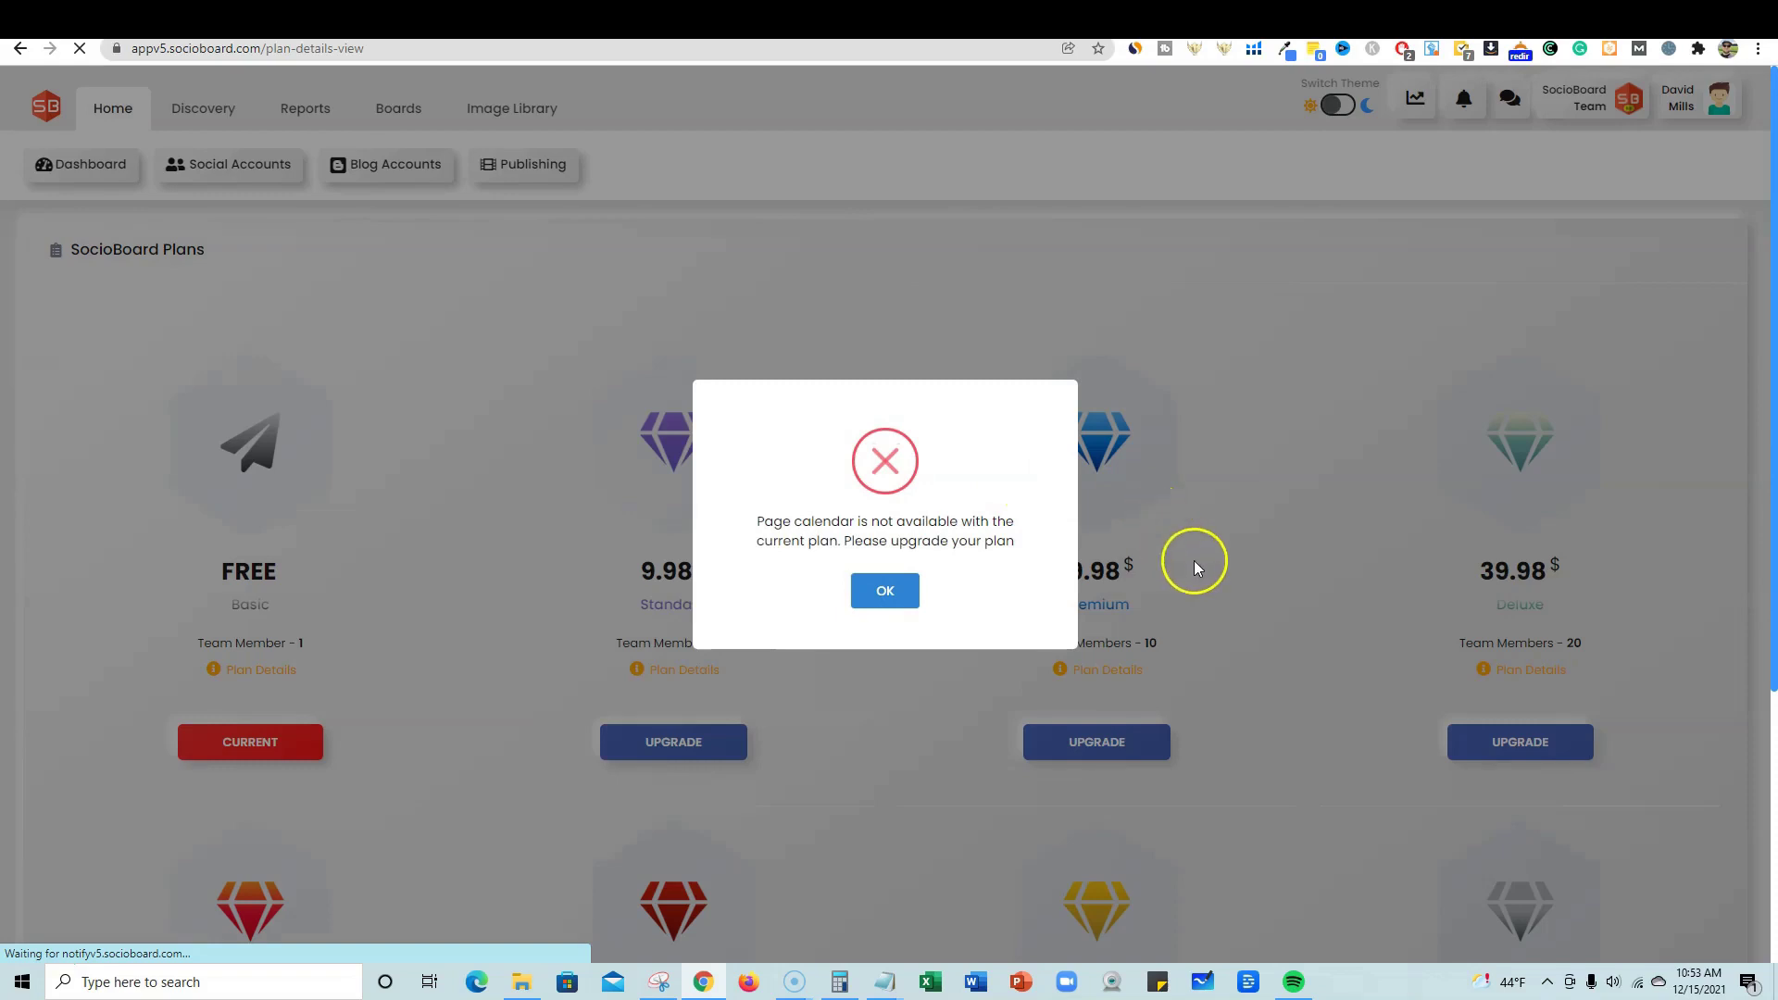
click(871, 594)
click(104, 166)
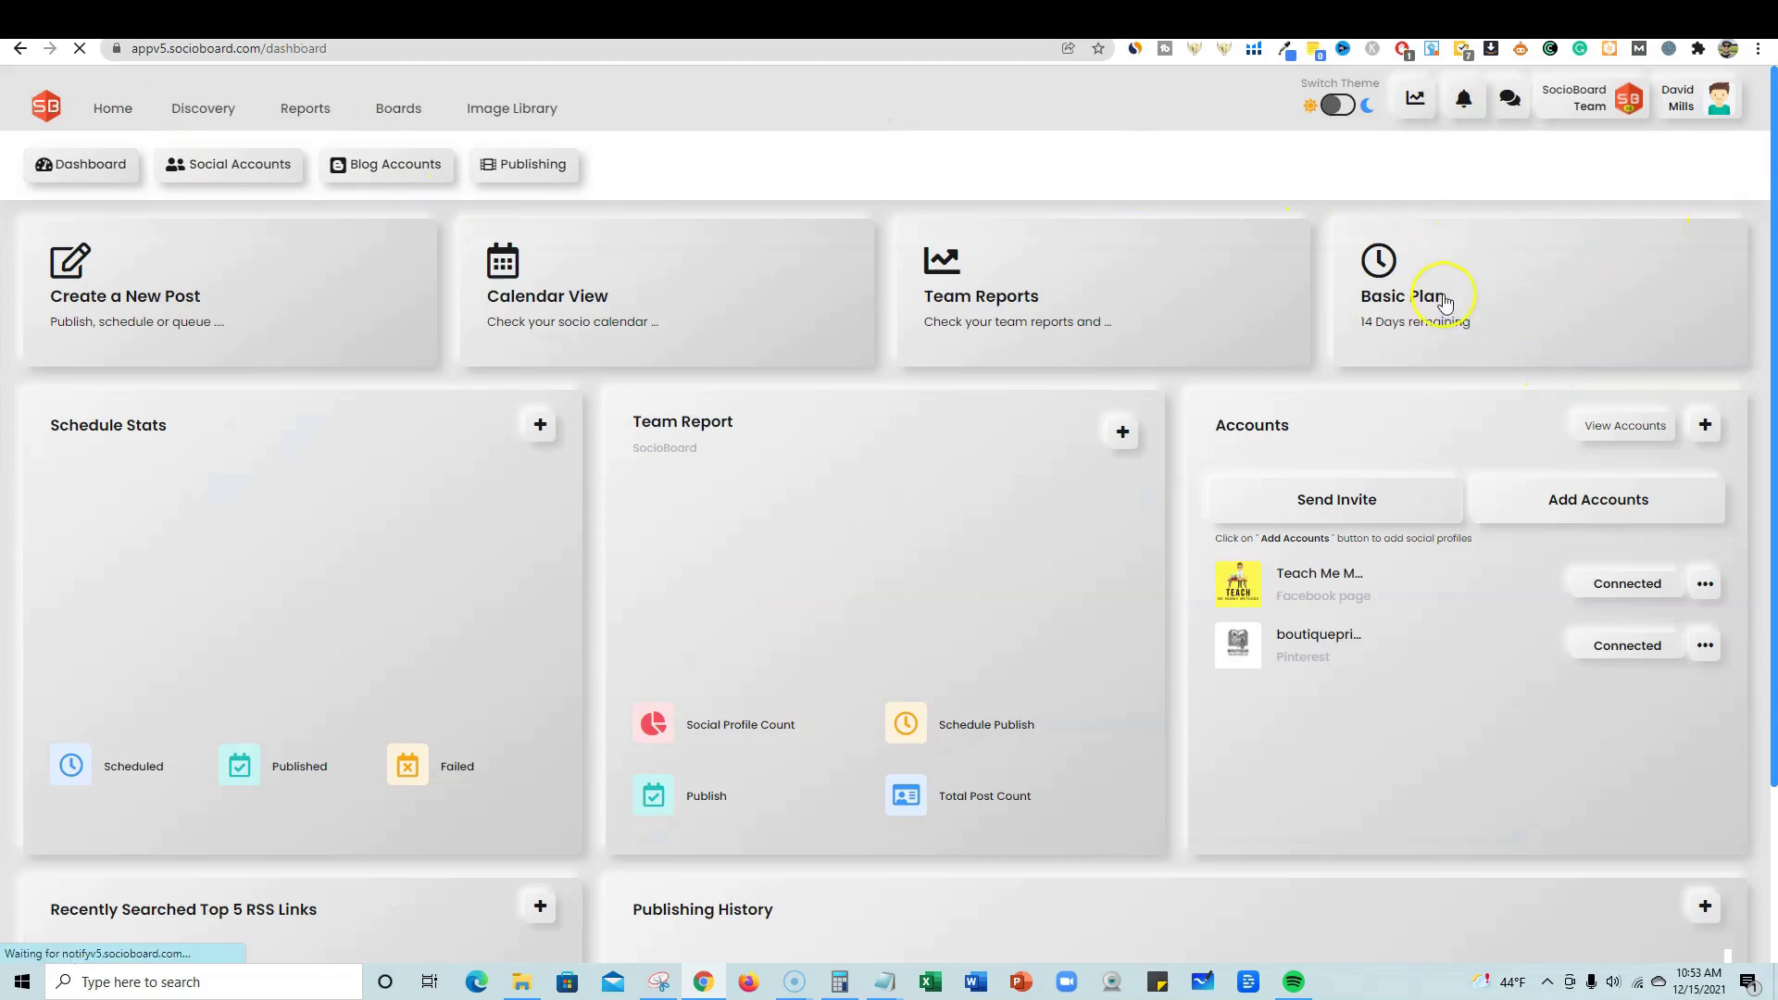
Step: Check the 'Published by SocioBoard 5.0' post on Teach Me Money Methods, then open the Pinterest profile
click(1553, 20)
click(1003, 24)
click(1553, 453)
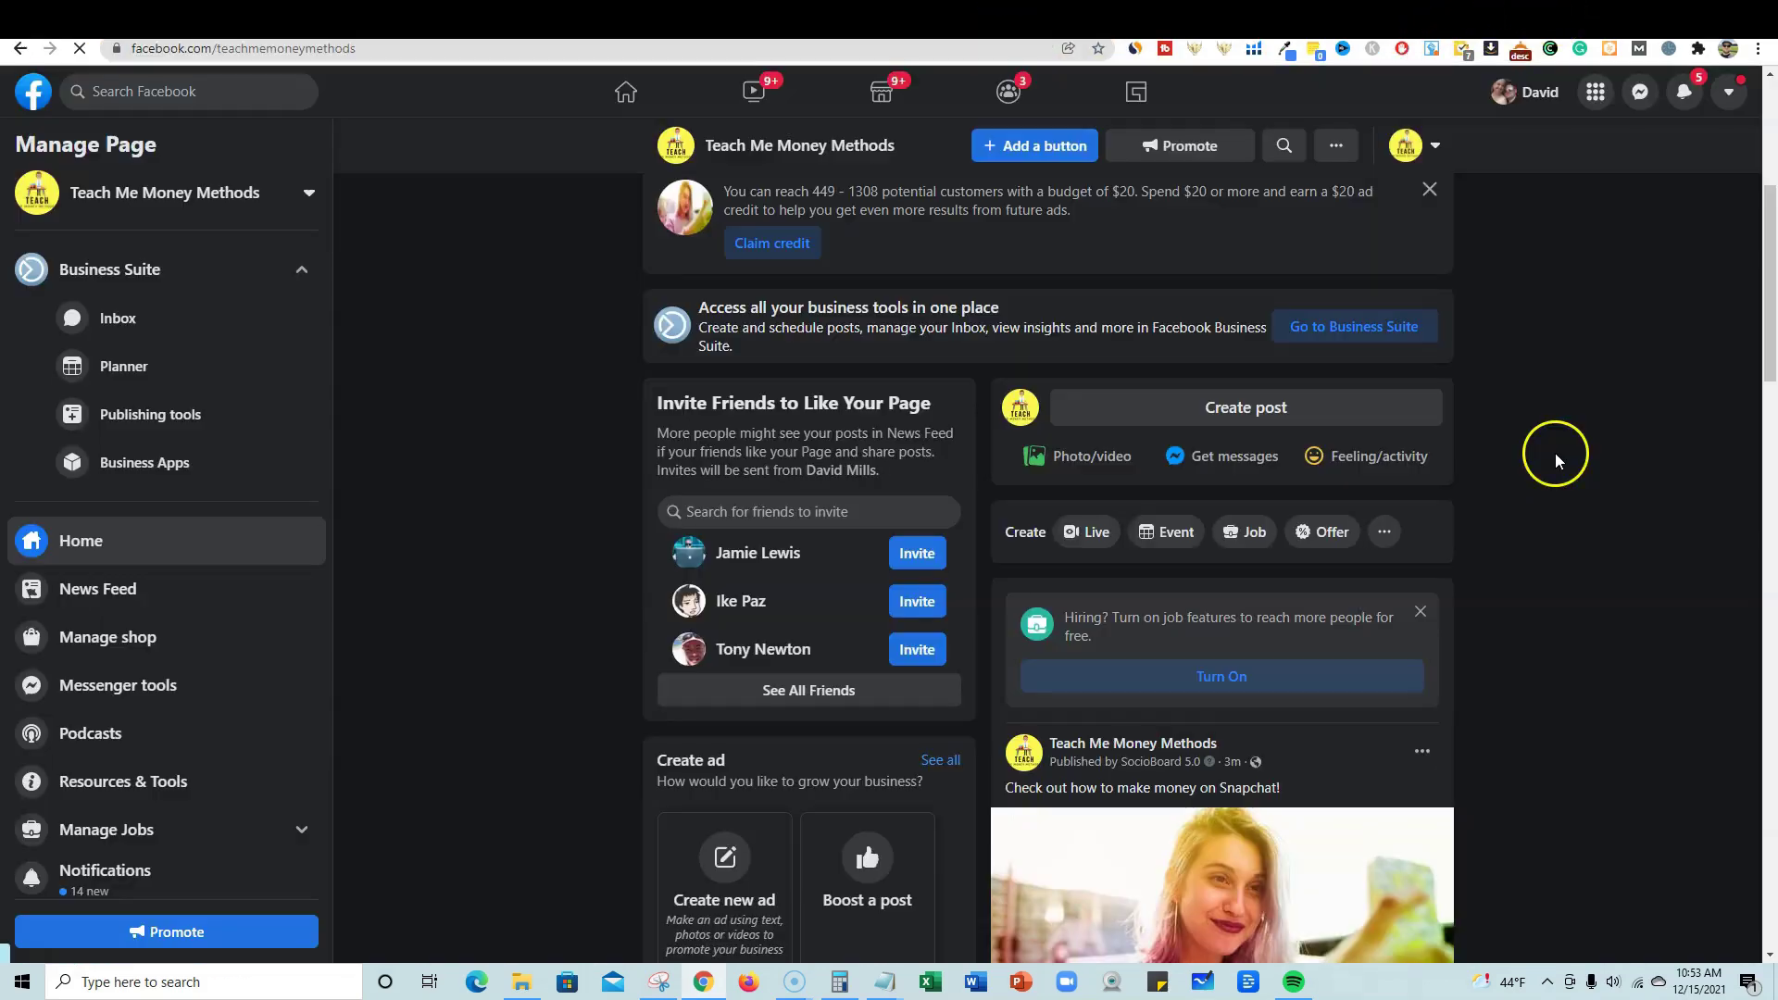
scroll(1553, 452, down, 8)
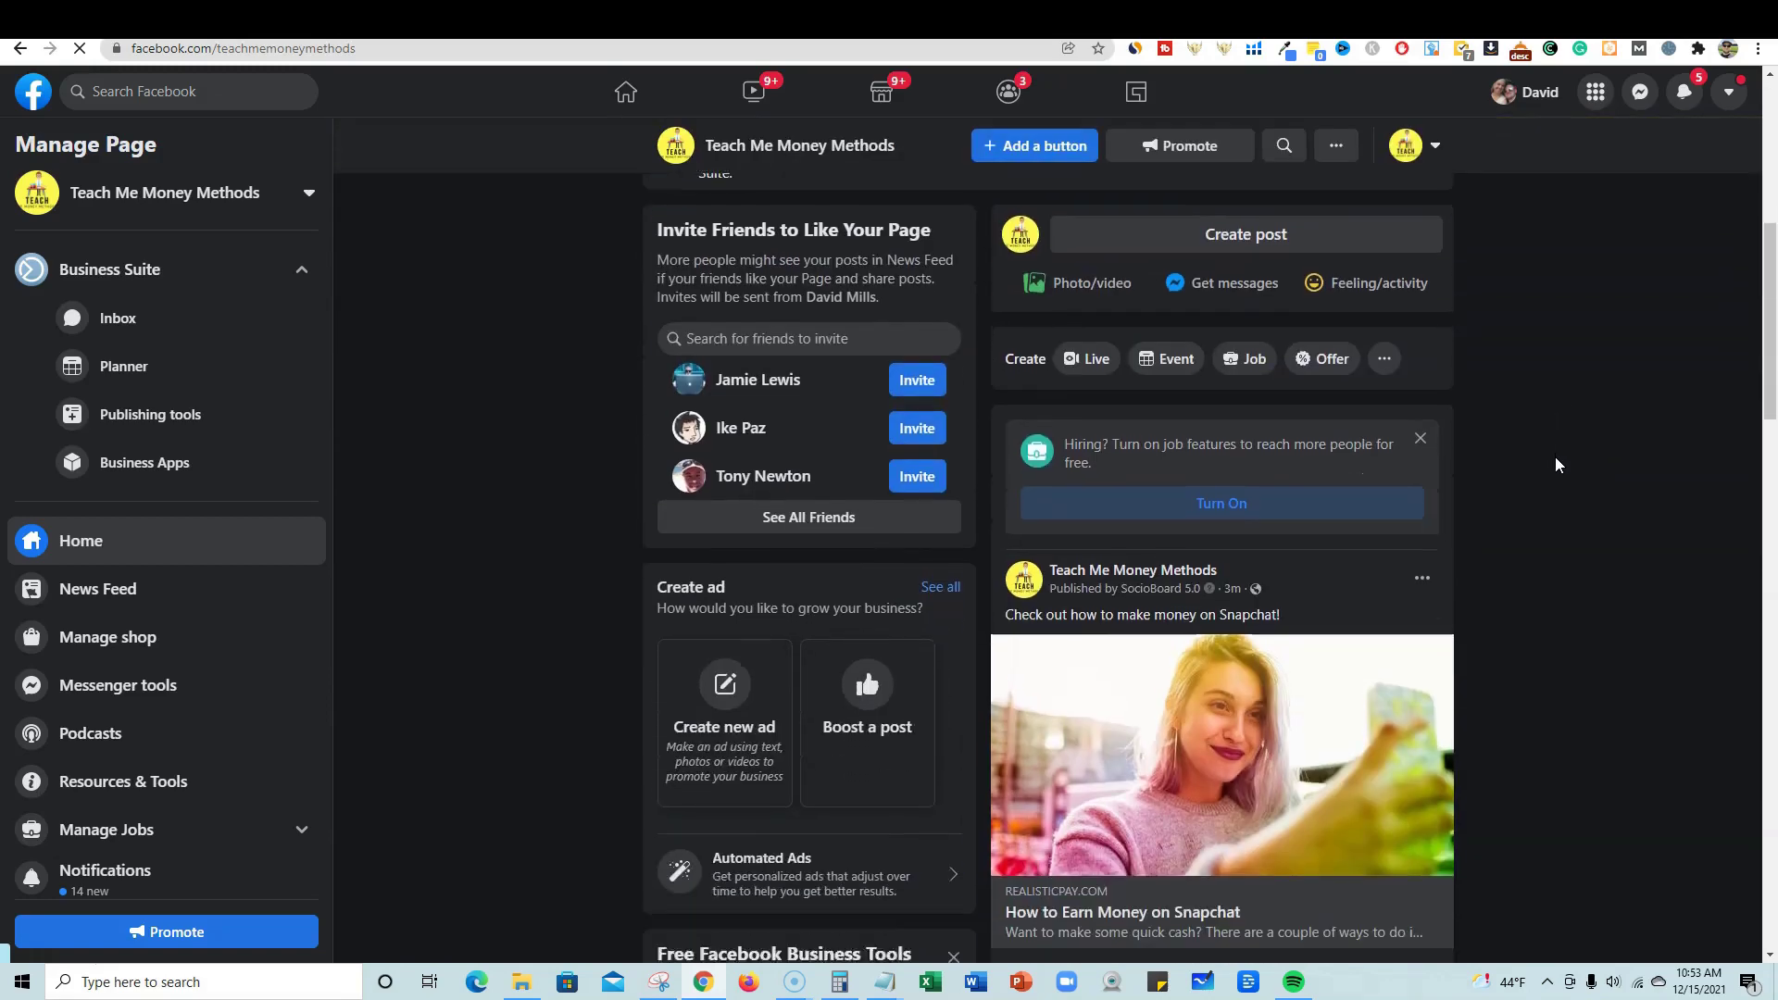
scroll(1555, 463, up, 1)
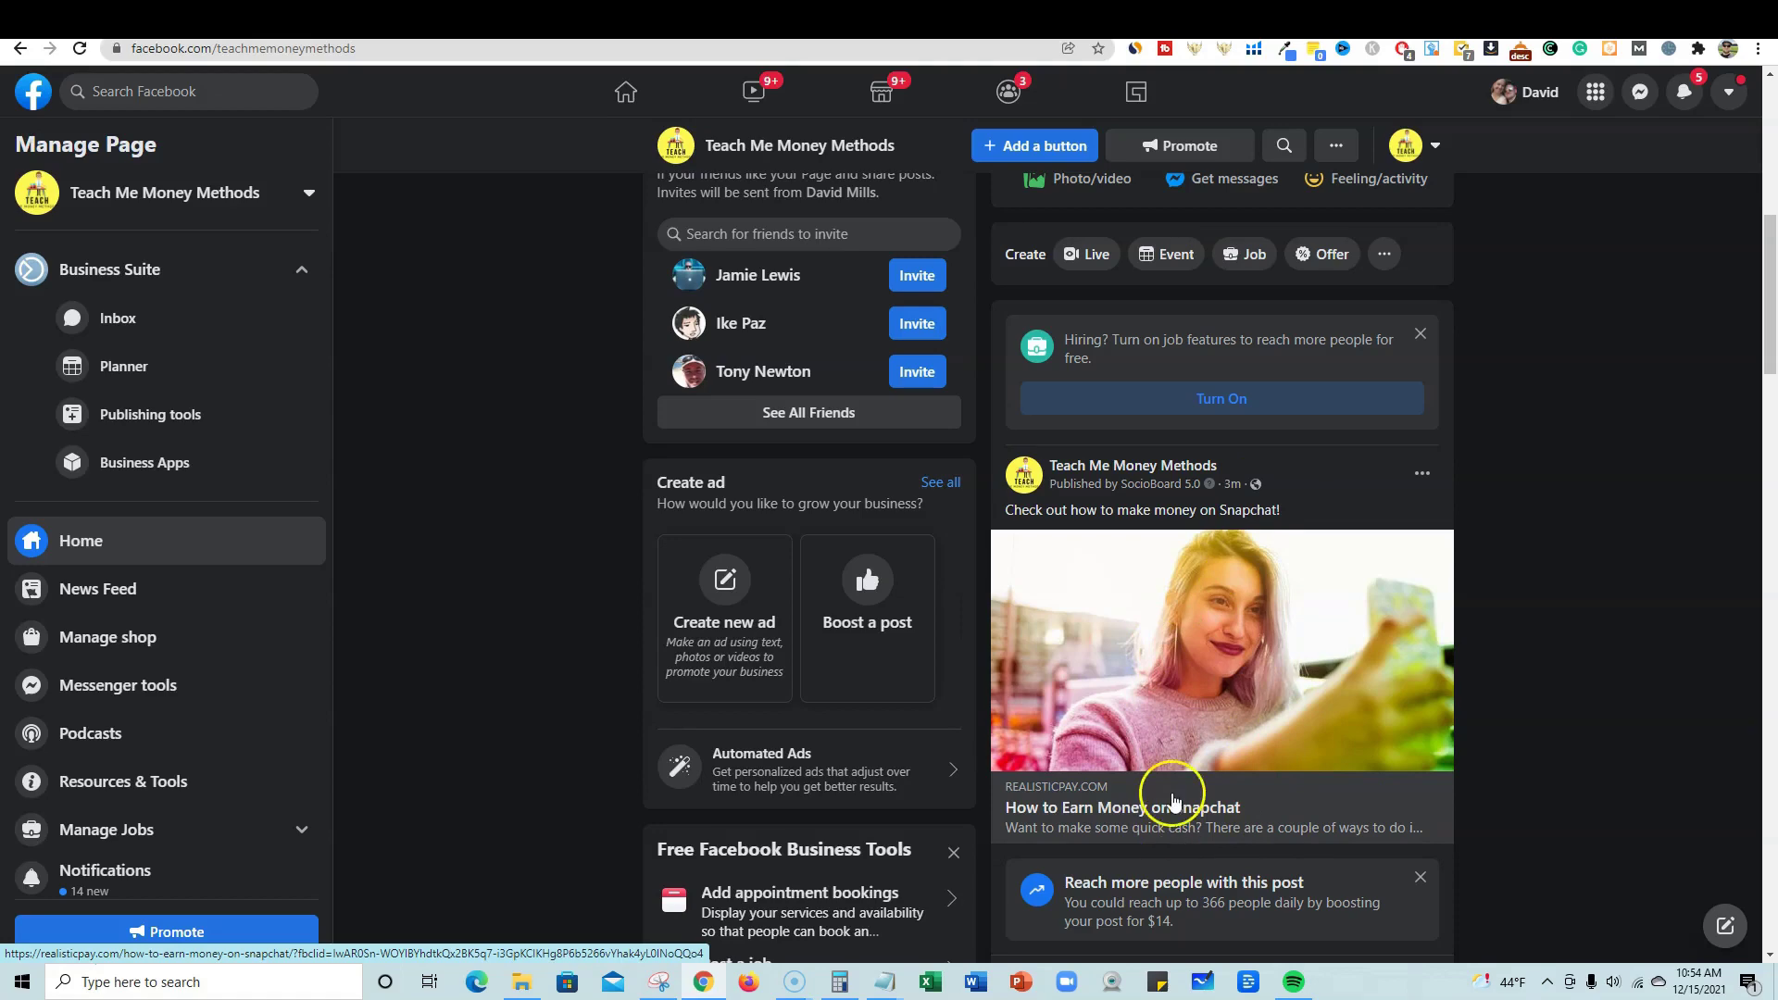
scroll(1270, 727, up, 1)
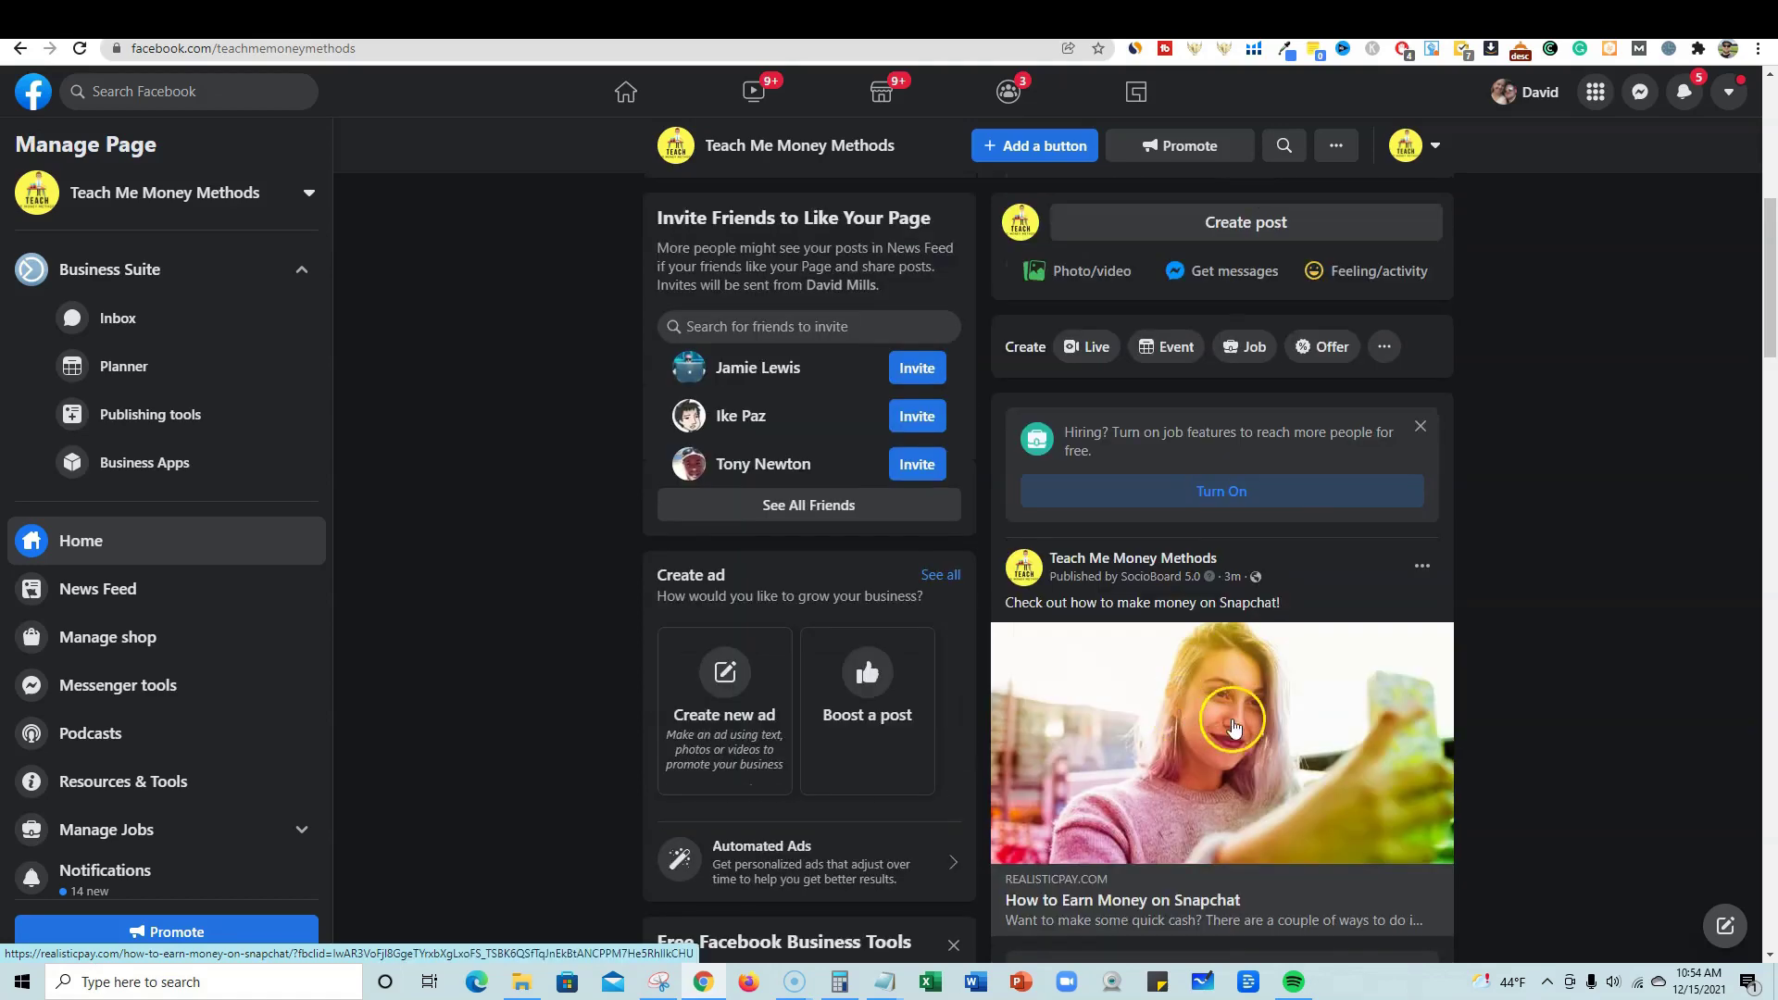
scroll(1394, 717, up, 7)
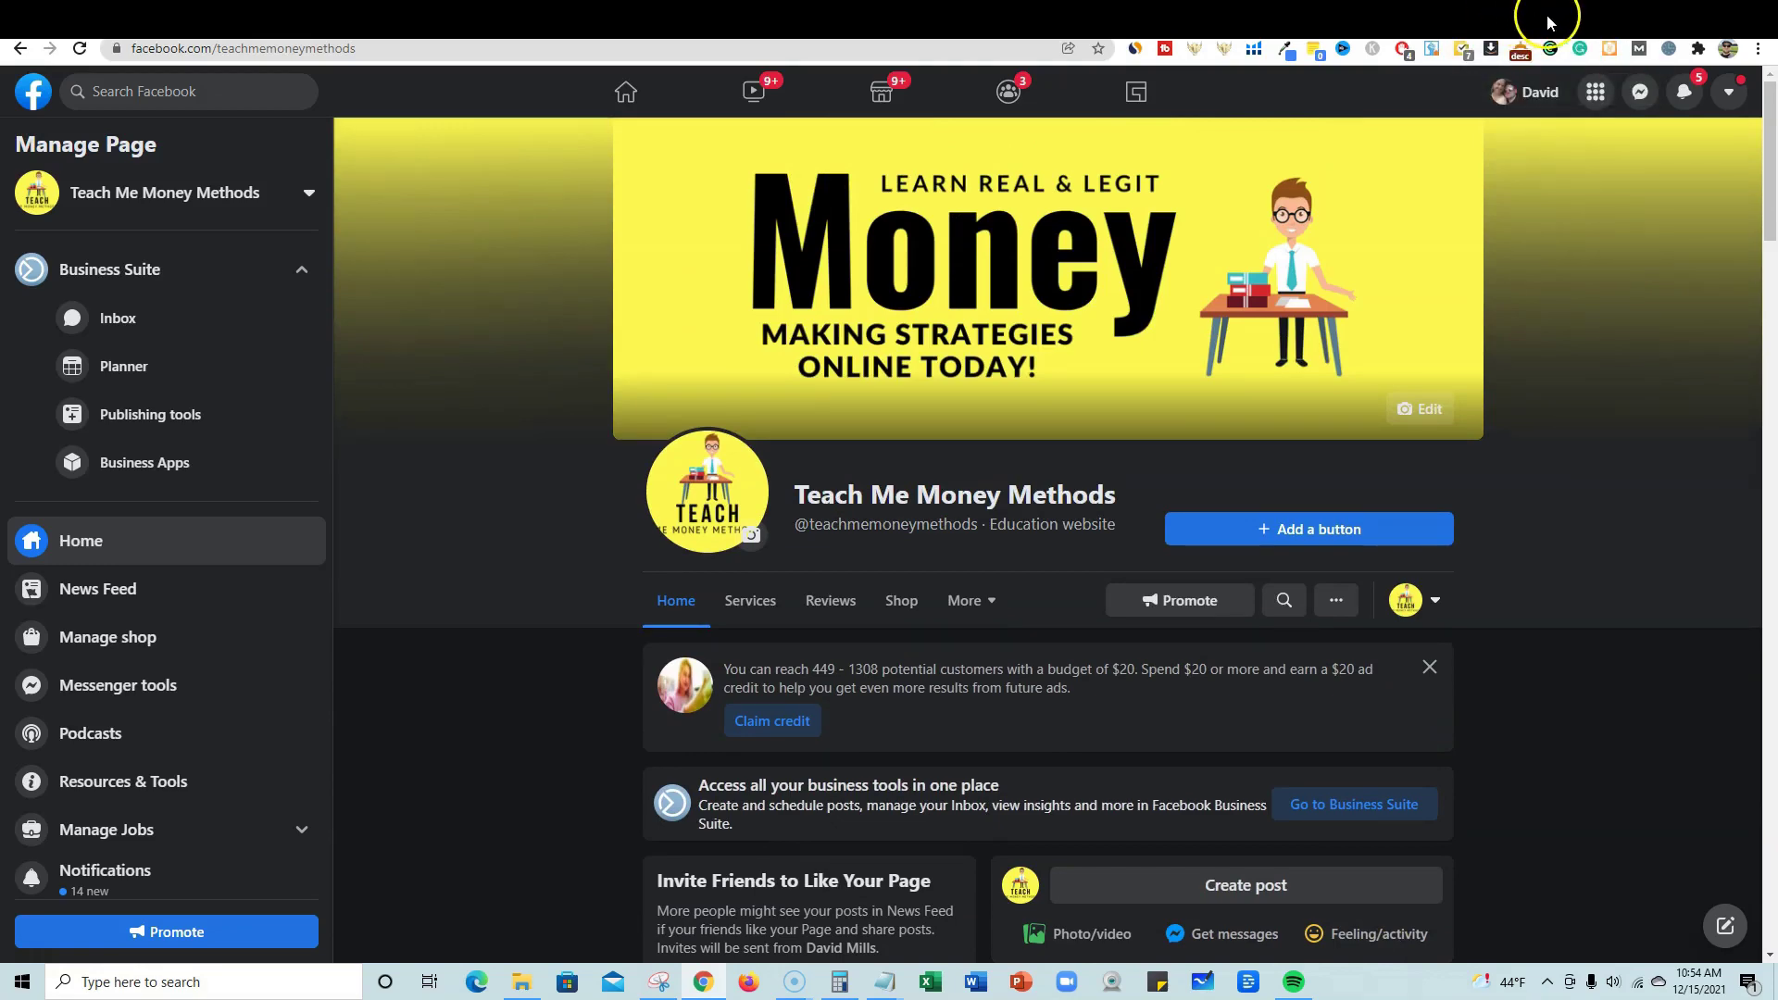
click(1548, 21)
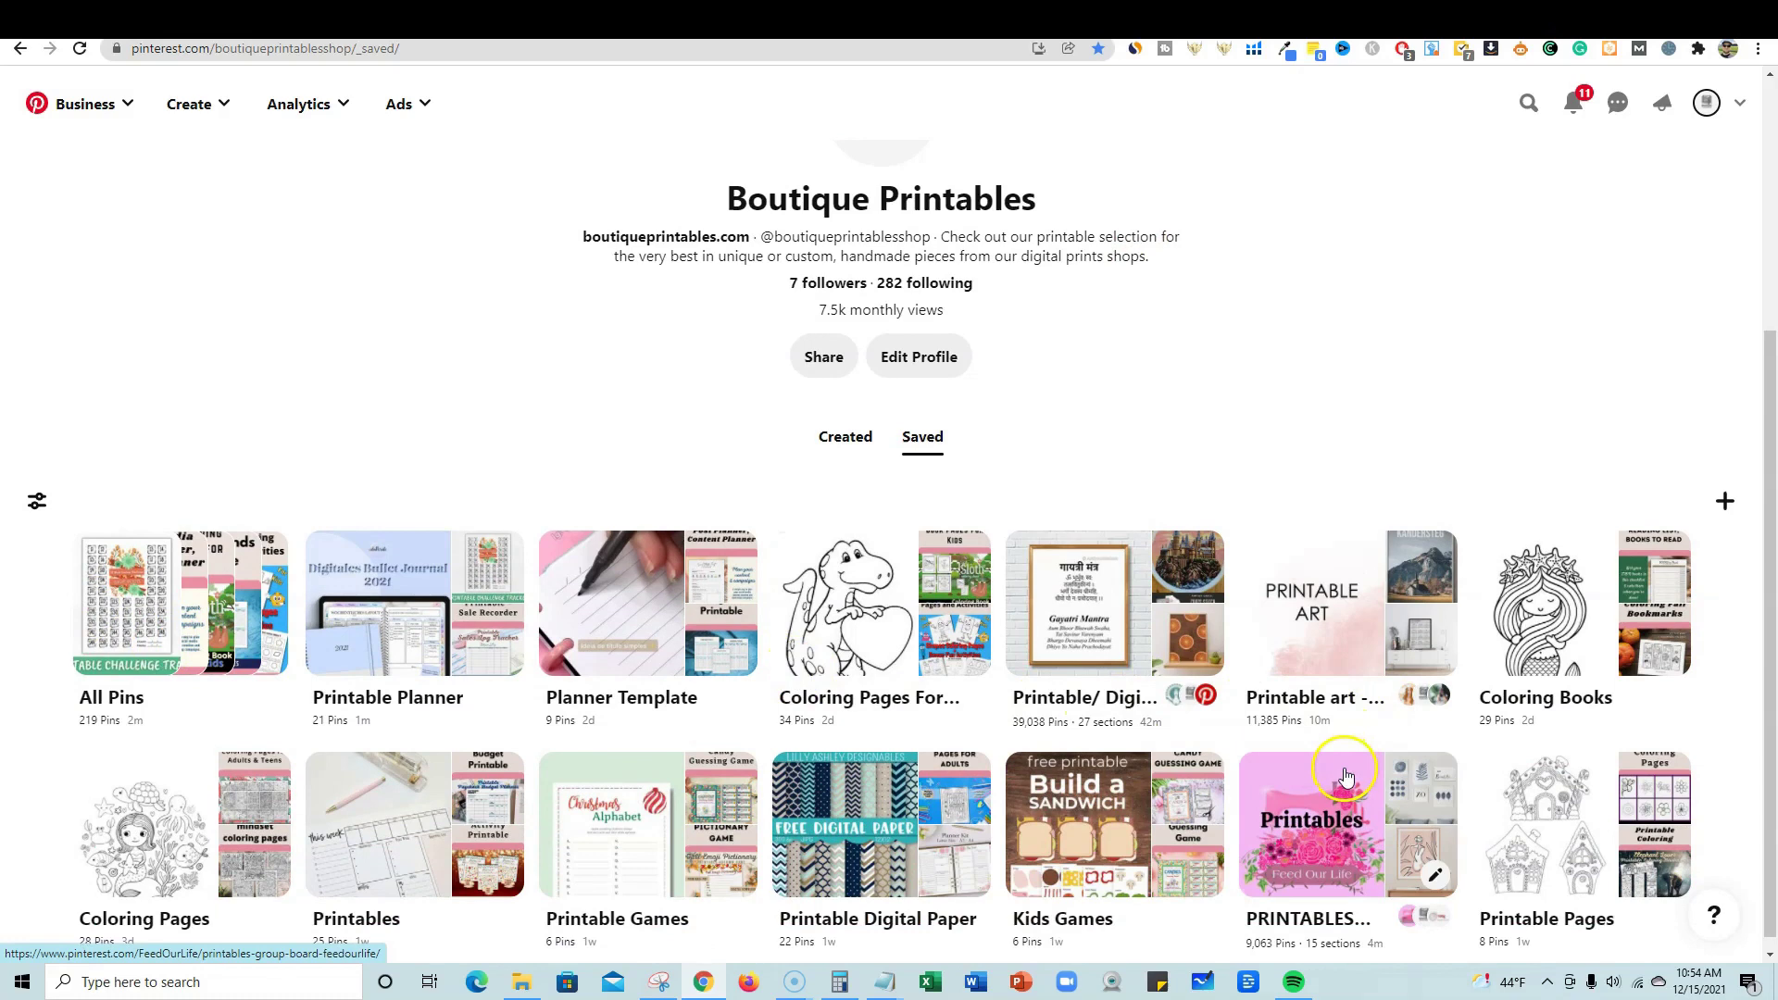
Step: Open the 52 Week Challenge Printable pin on the Printable Planner board, showing its hashtags and 0 impressions
scroll(1345, 778, down, 1)
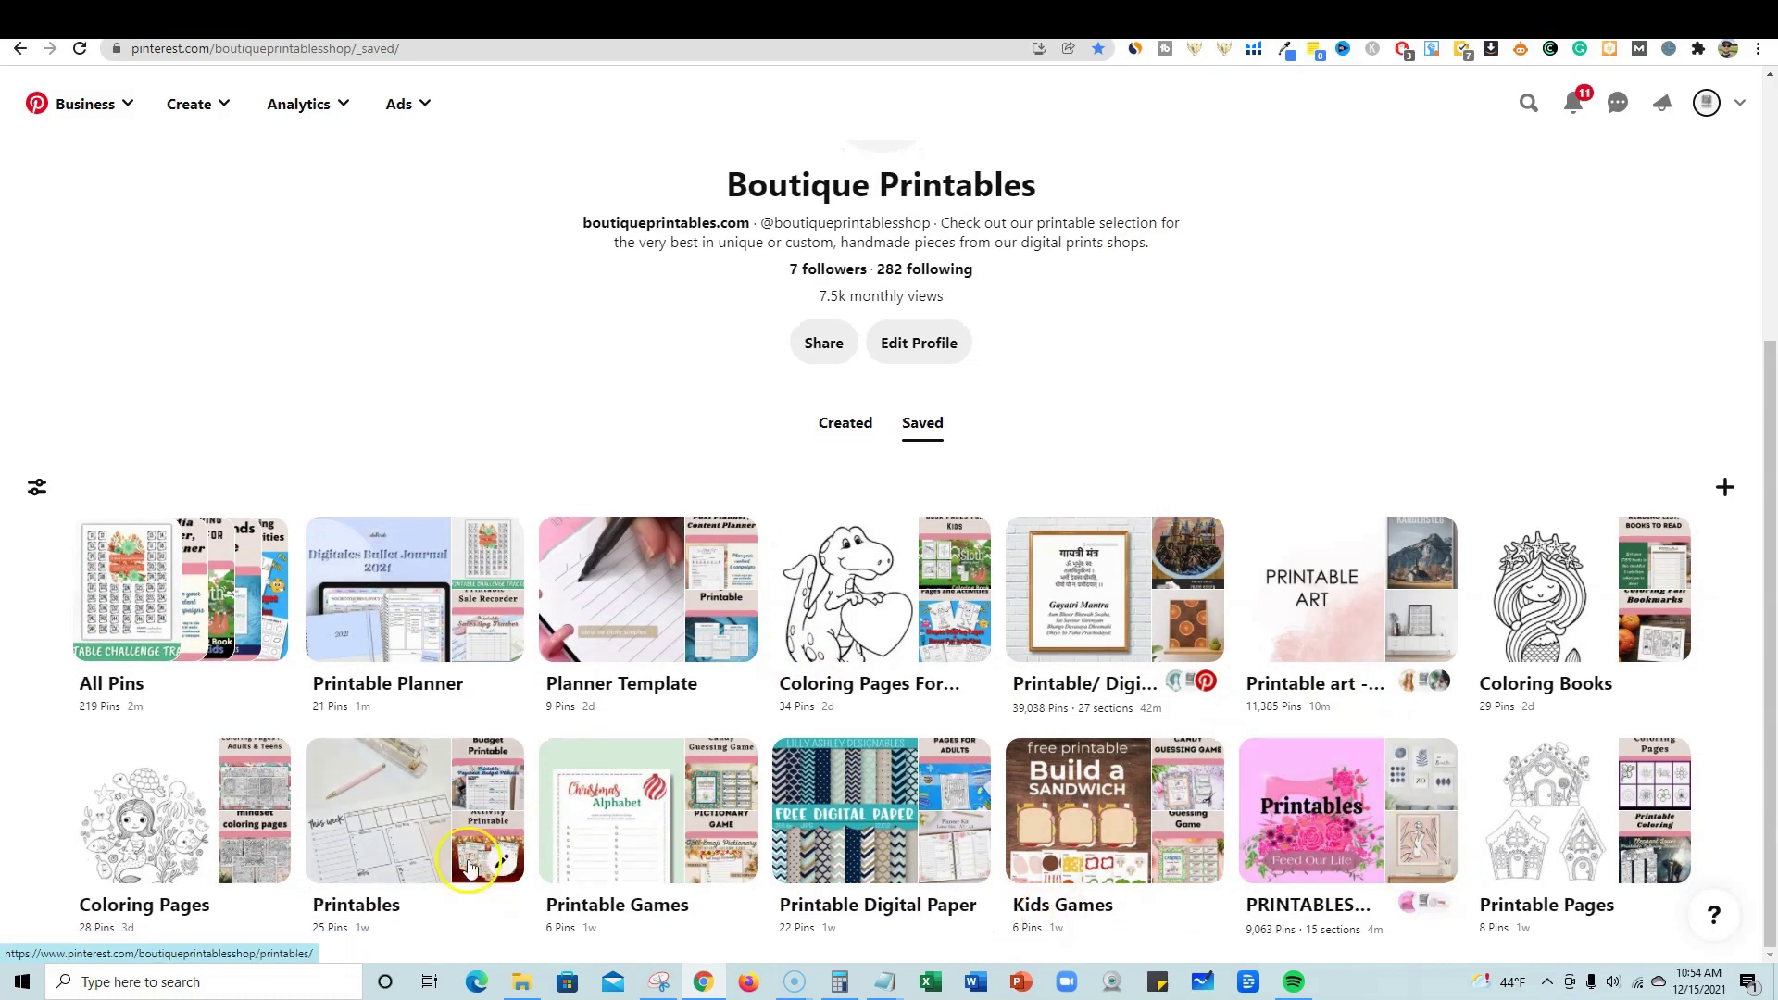
click(444, 615)
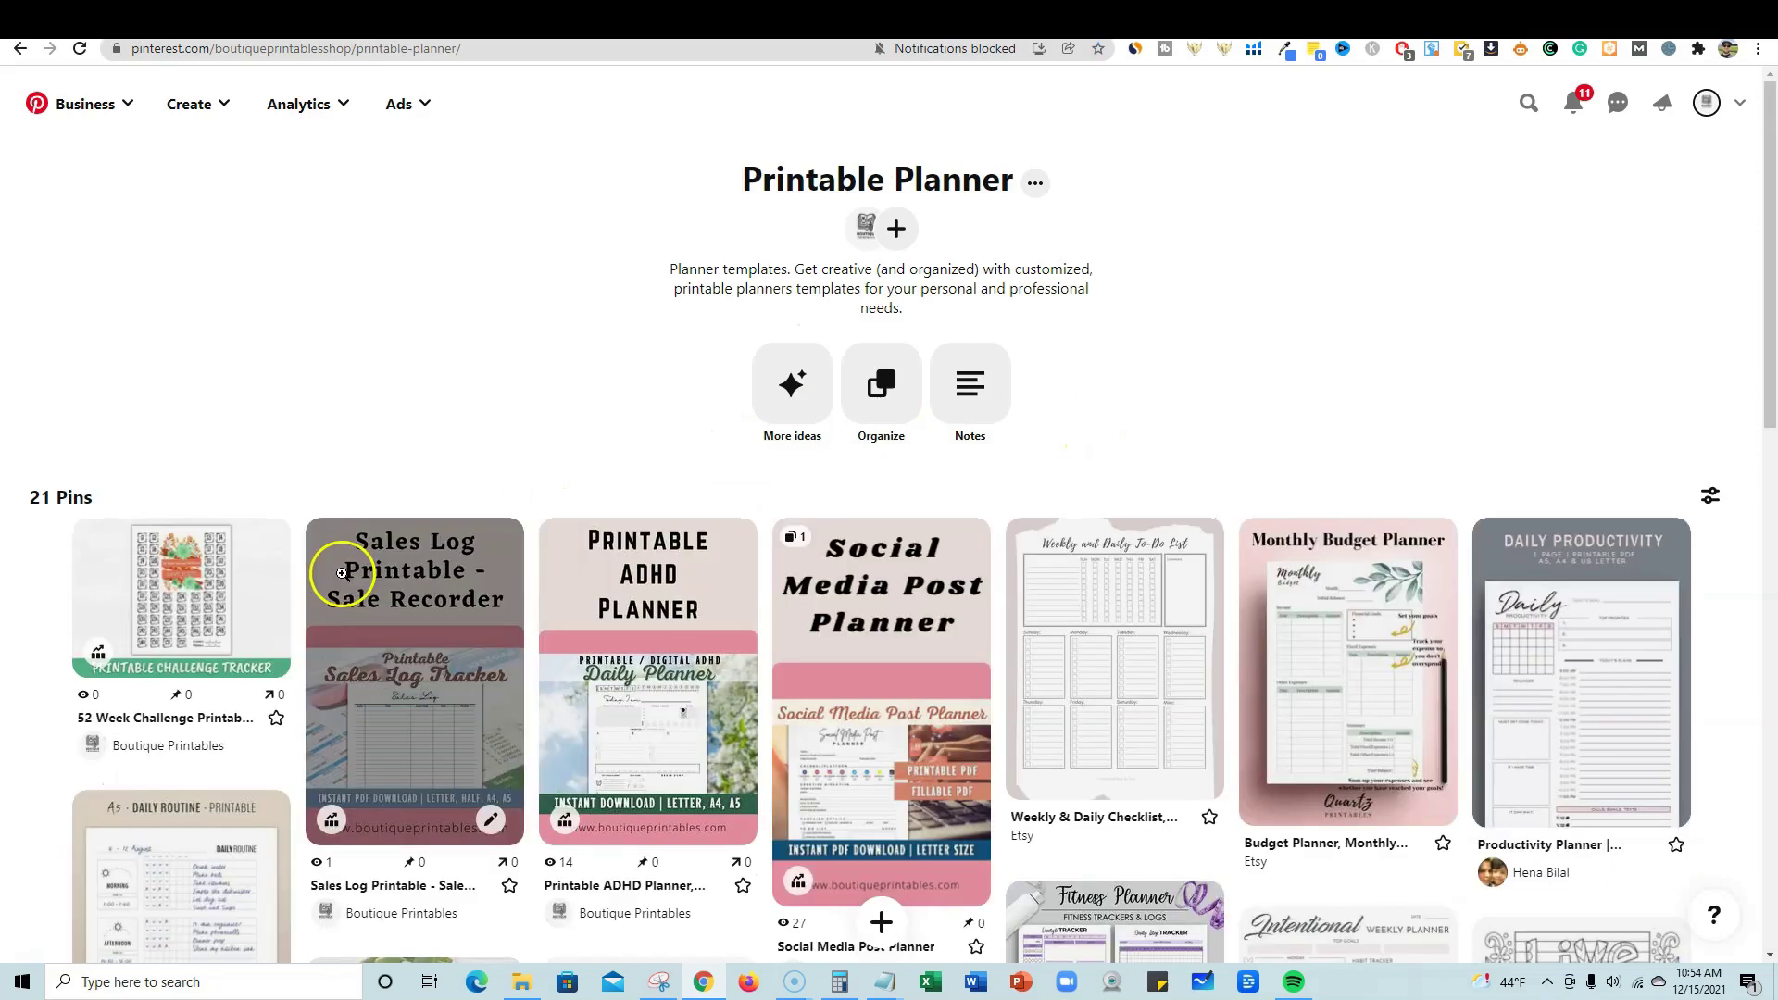
scroll(901, 616, down, 2)
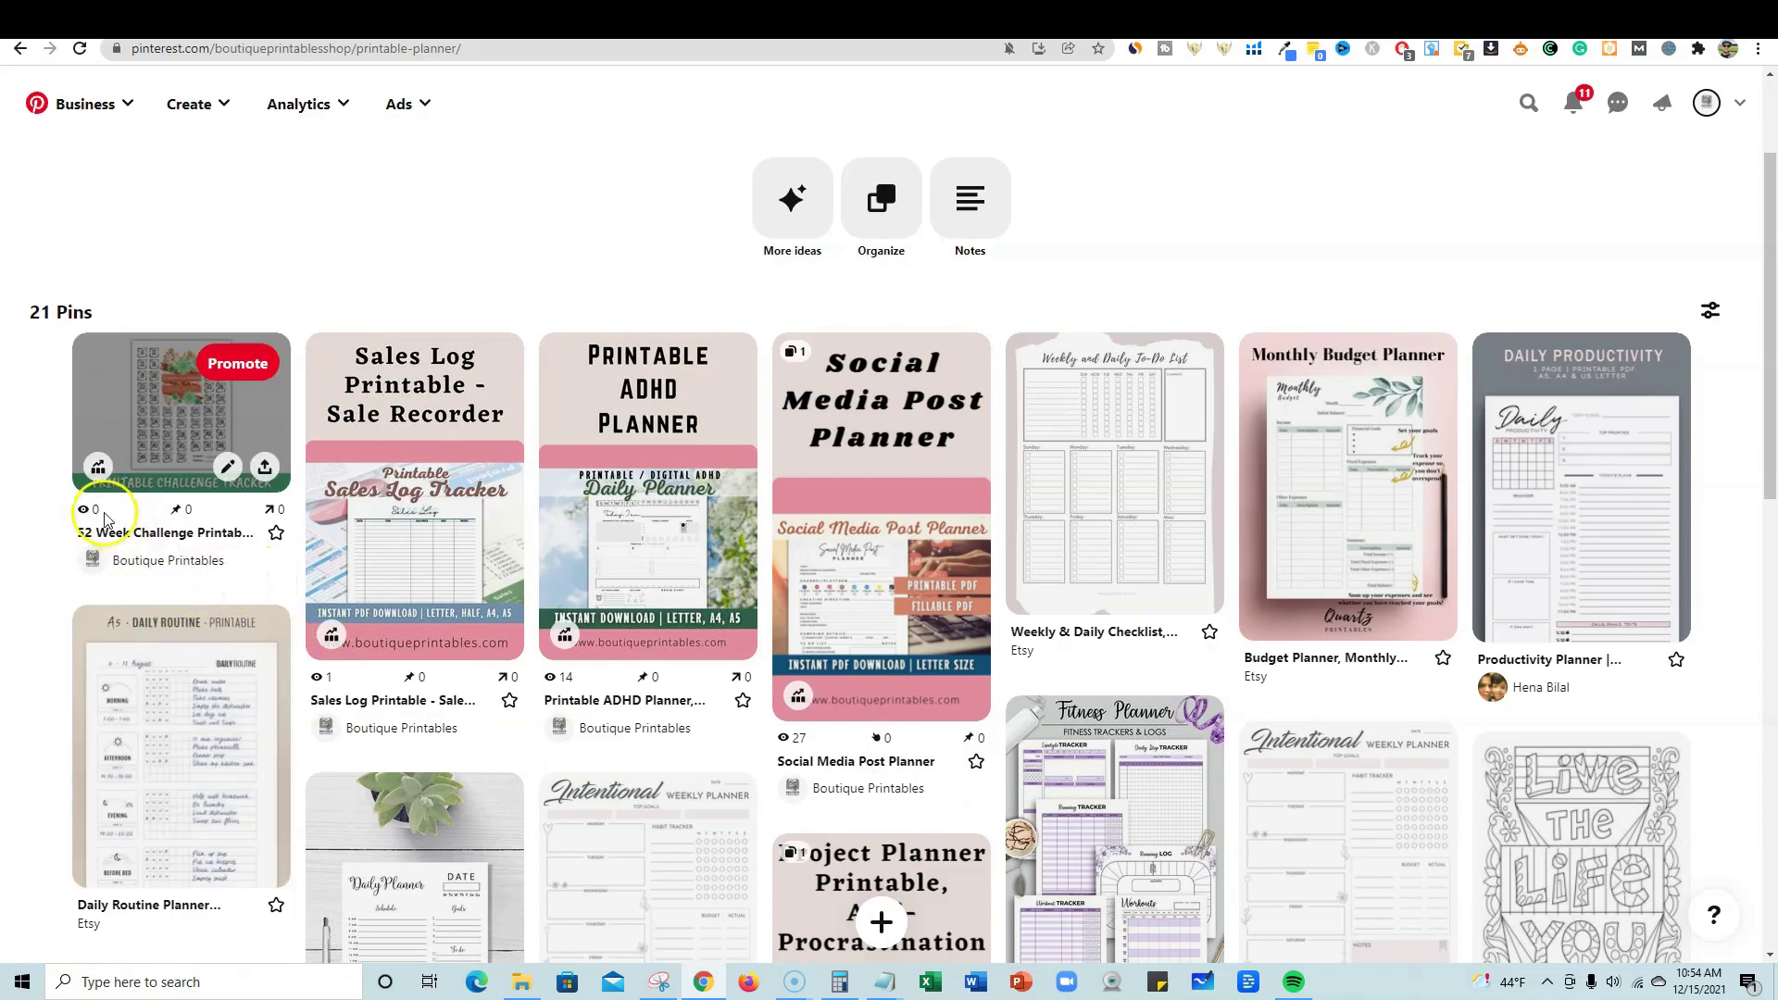
click(192, 407)
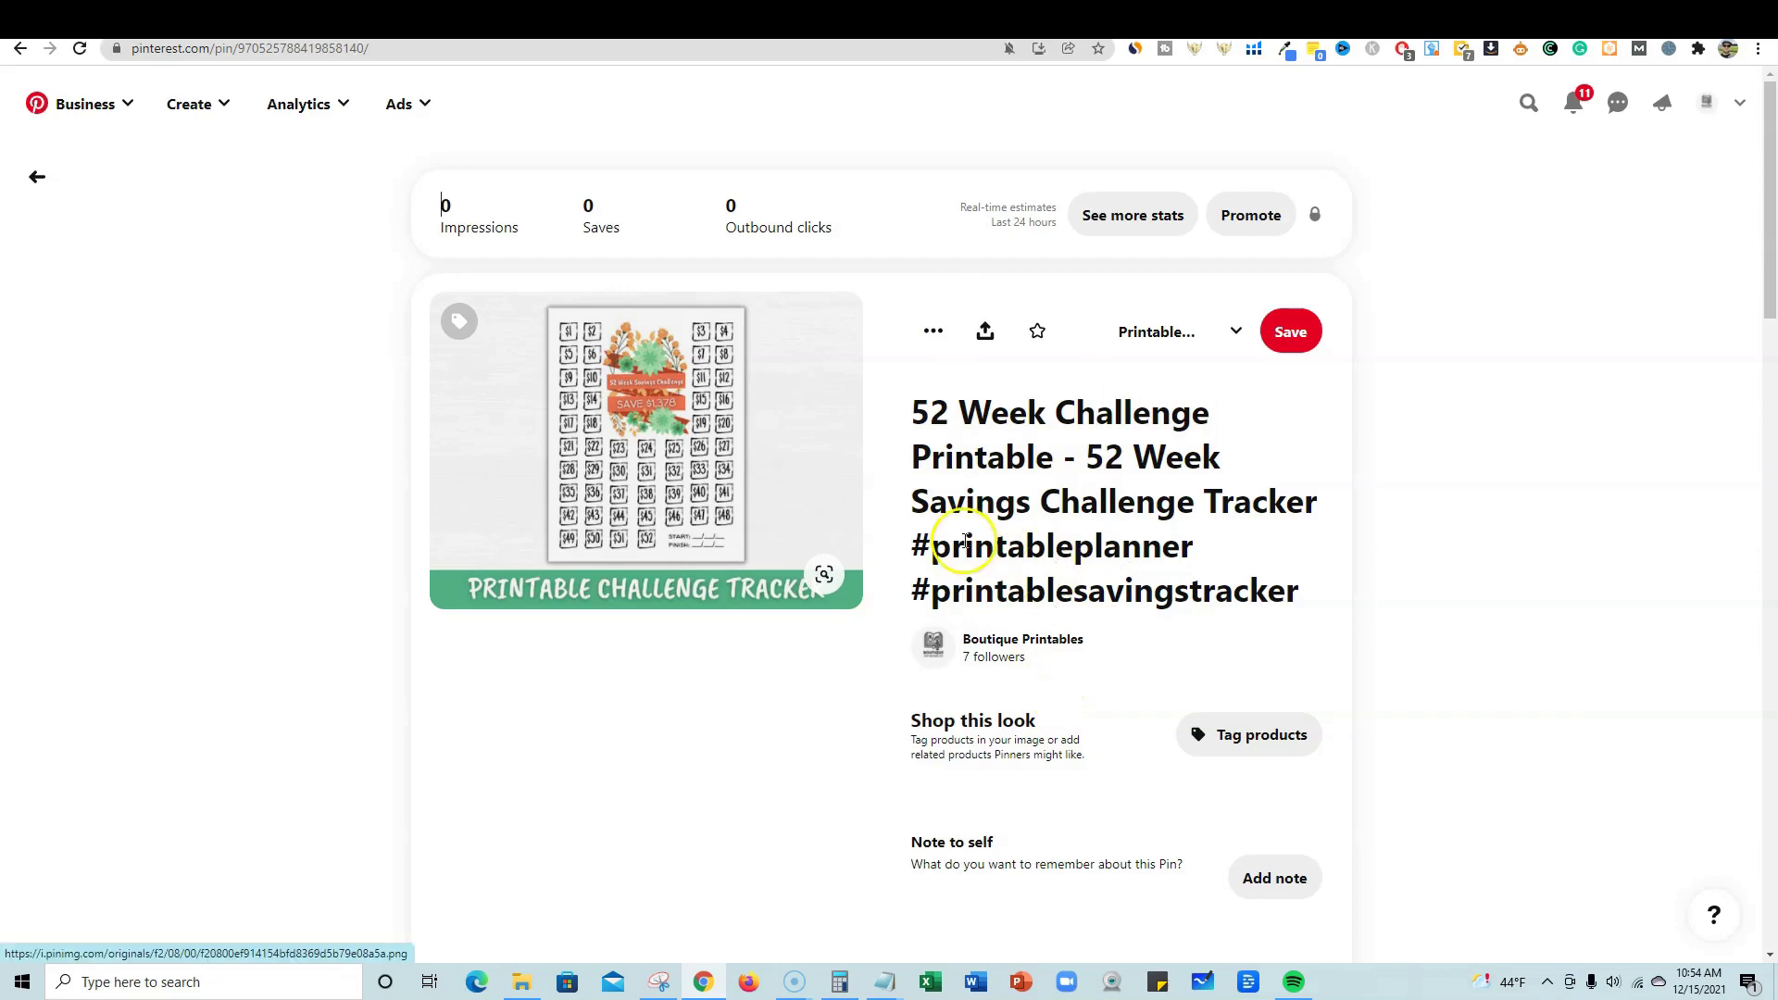
scroll(1262, 602, down, 2)
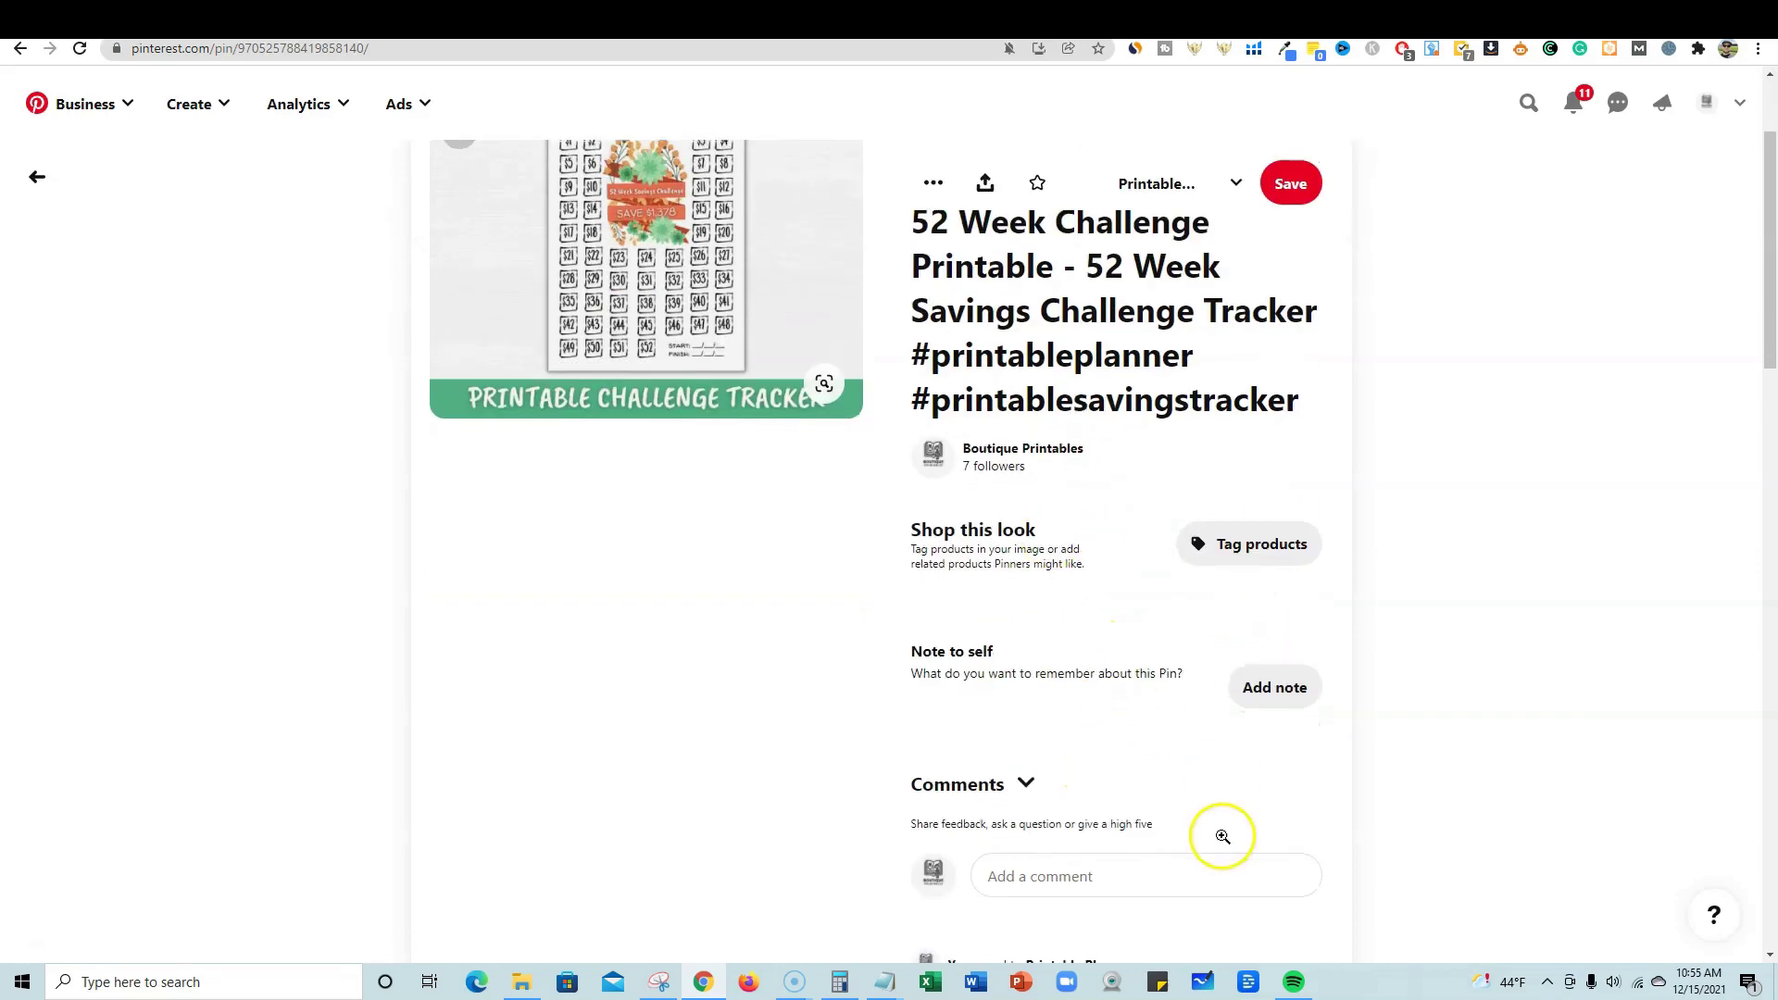
scroll(1190, 833, down, 3)
scroll(825, 385, up, 5)
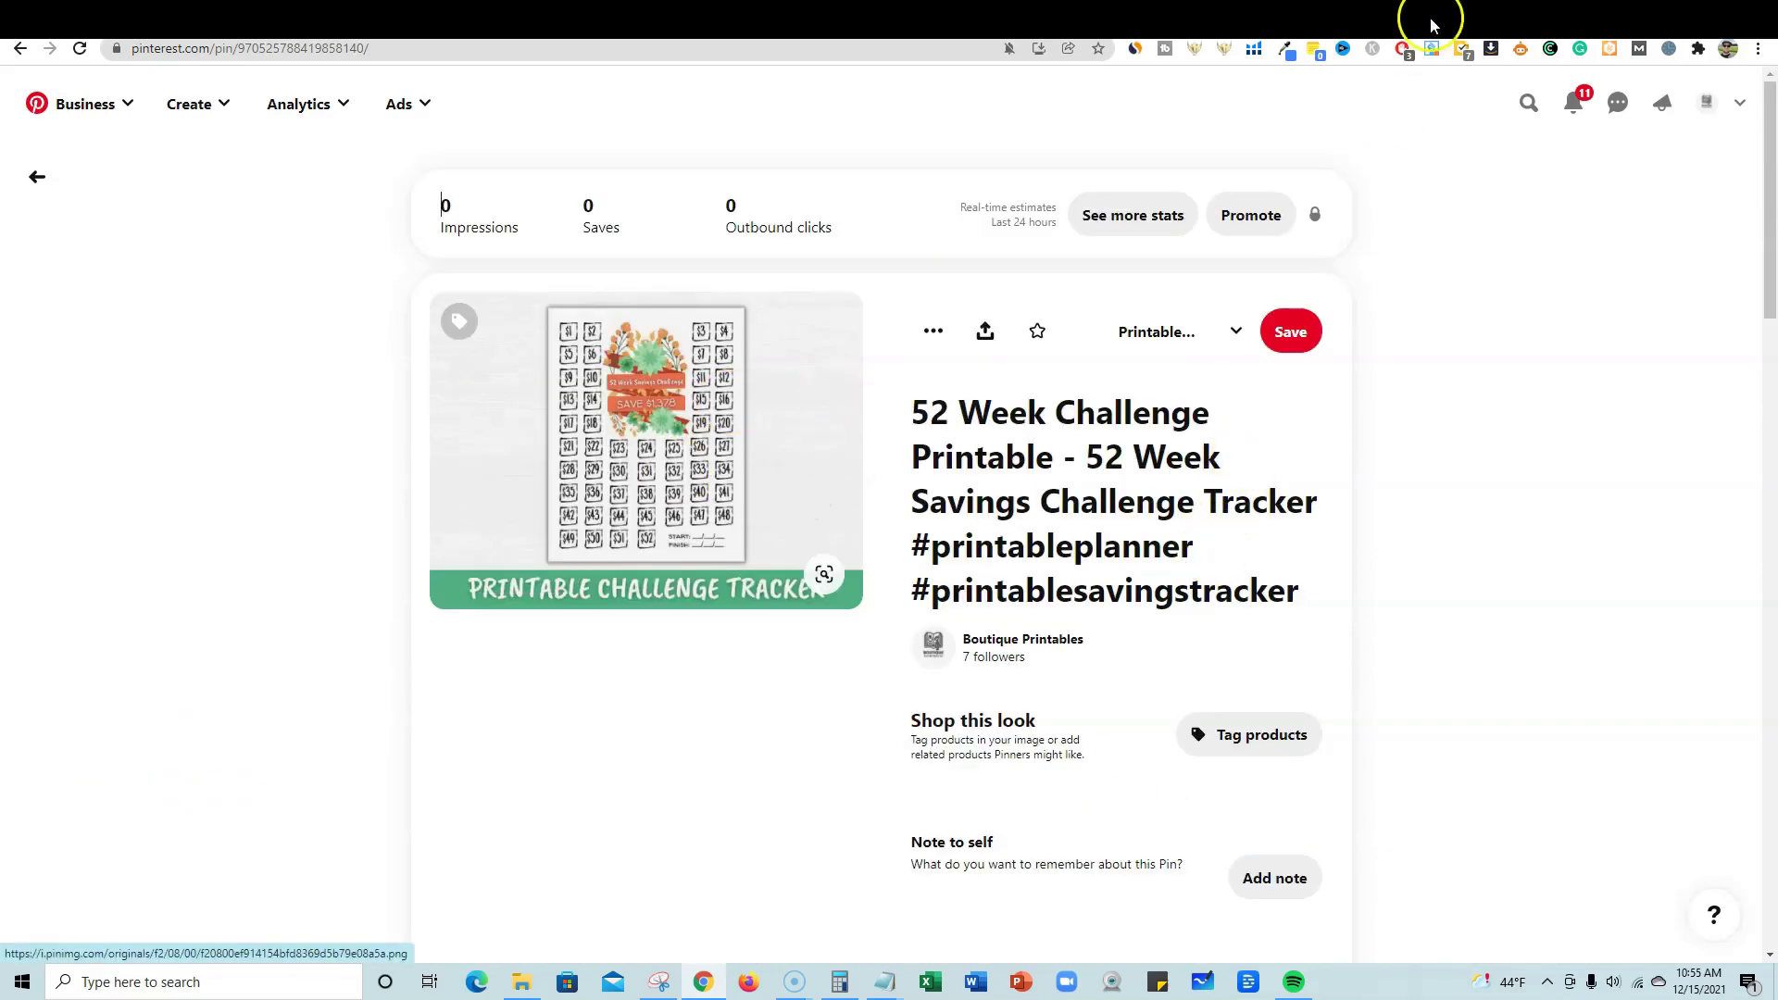
Step: Reload the SocioBoard dashboard and check Publishing History shows the Snapchat post, with 2 posts published
click(1130, 18)
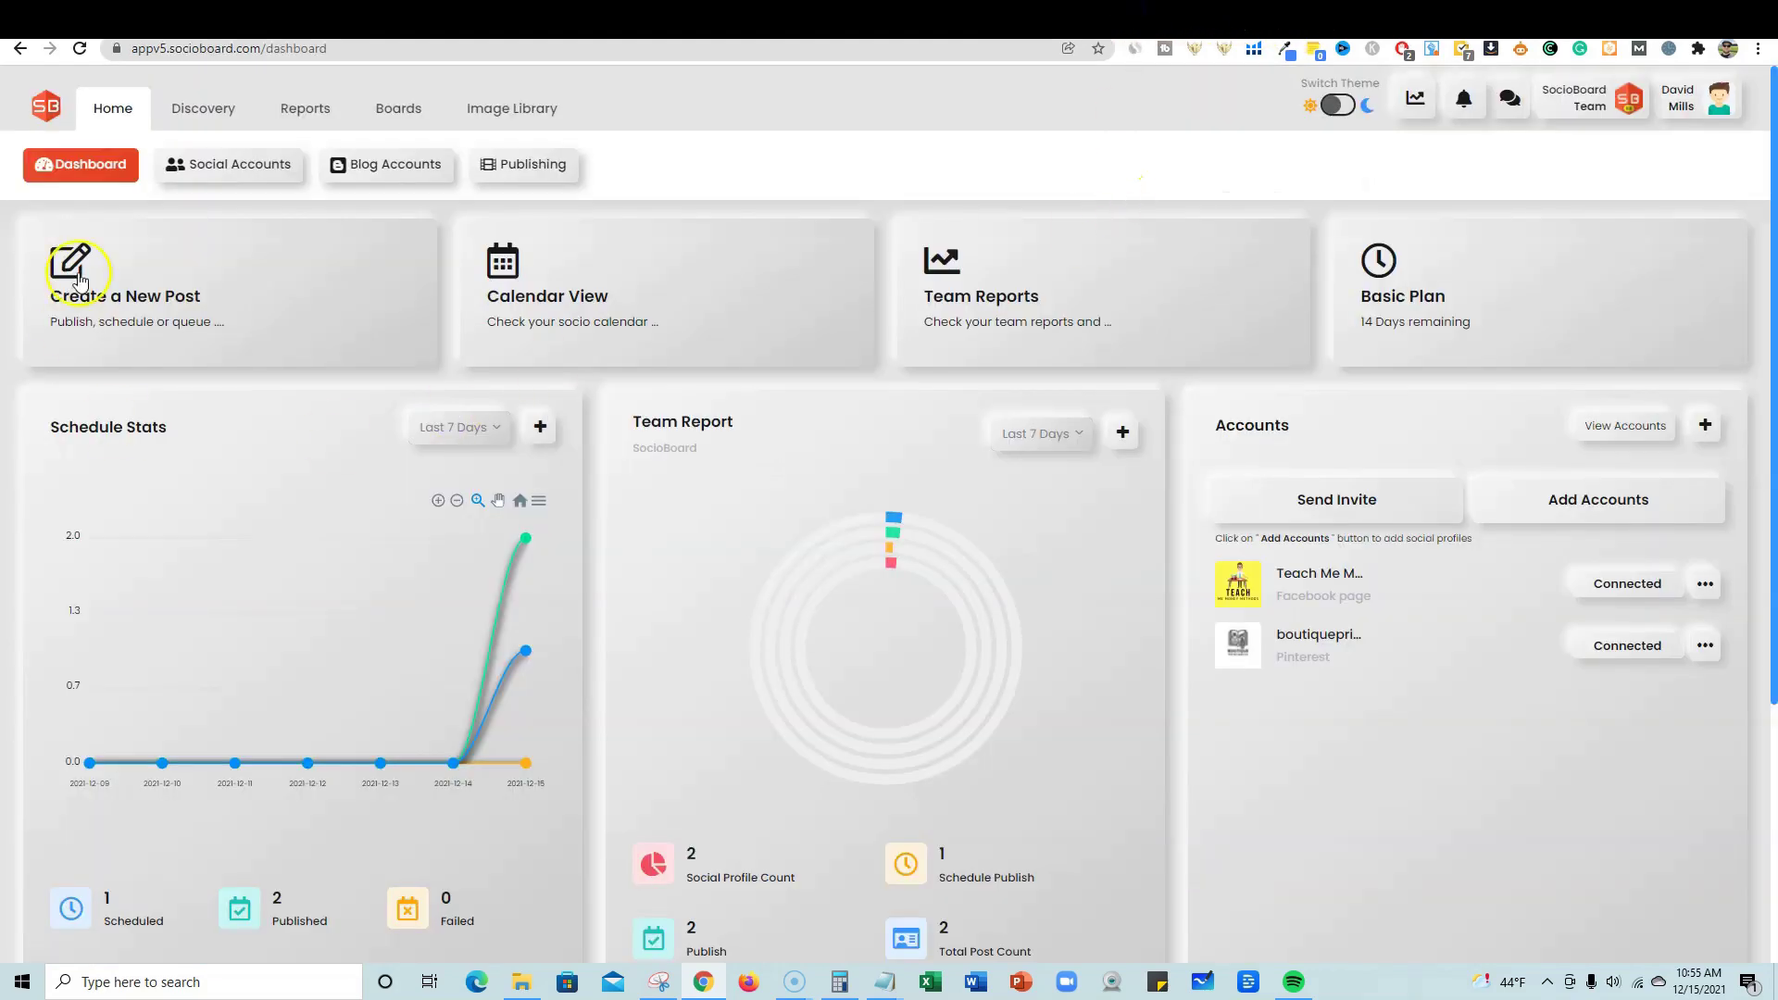
click(80, 48)
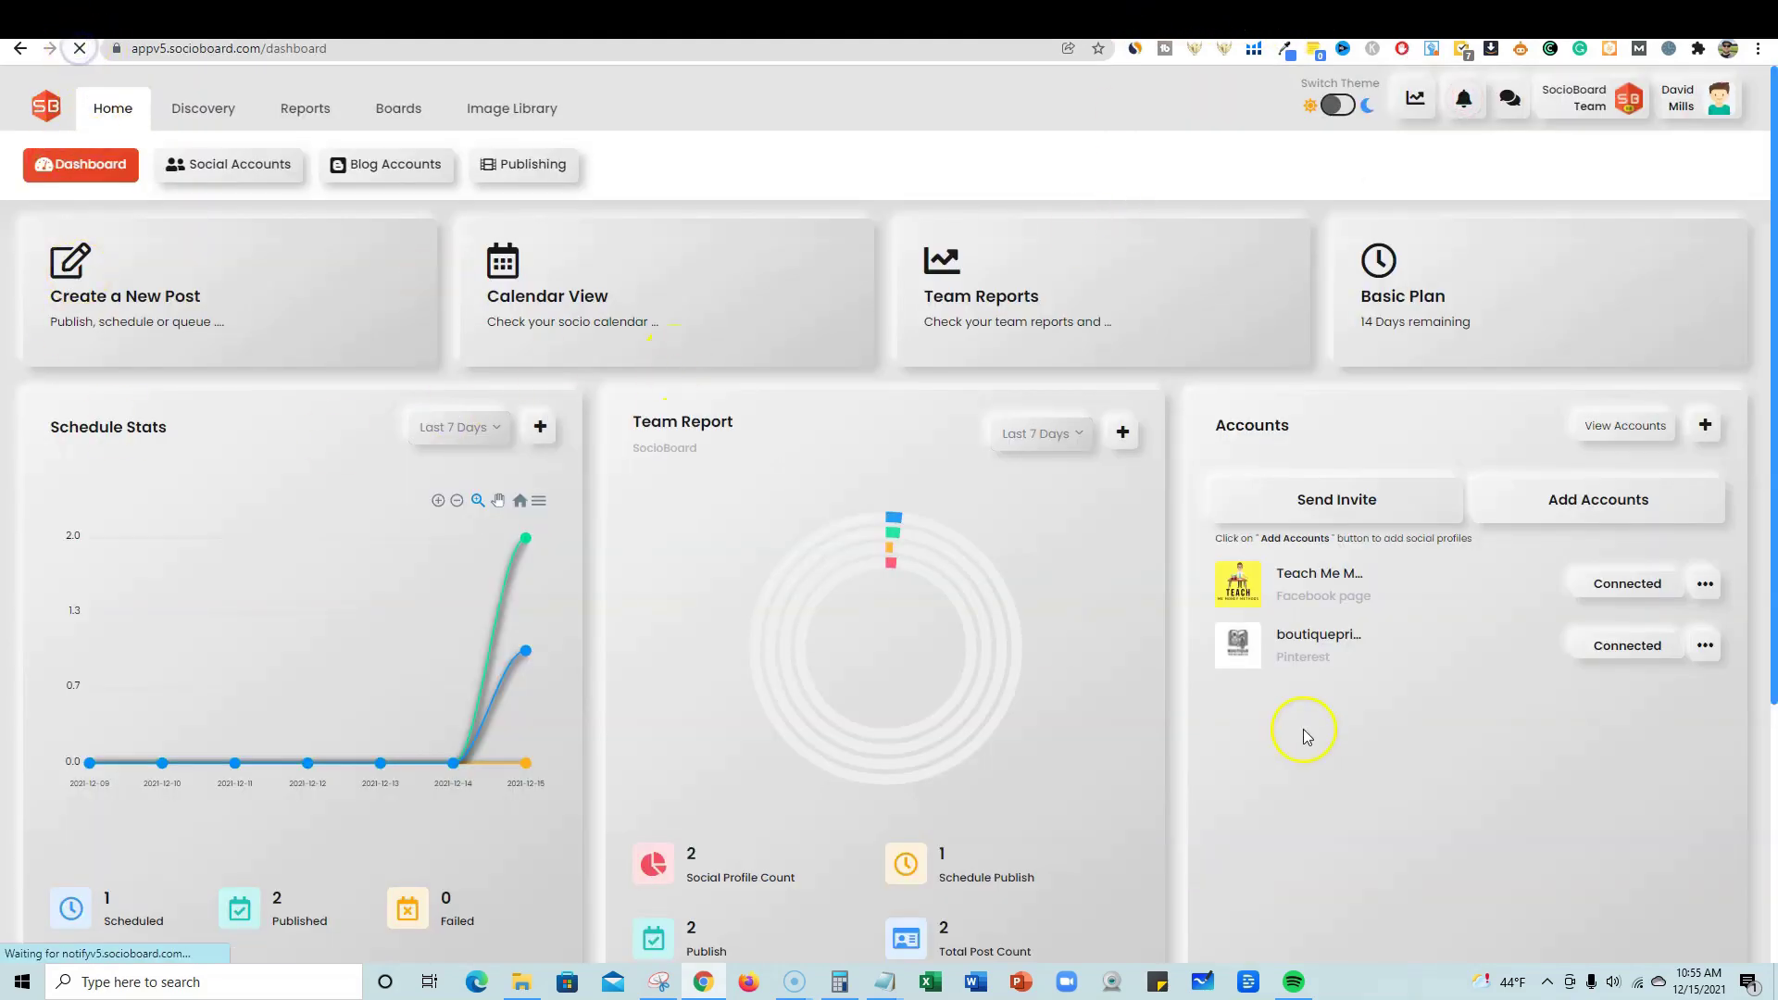
scroll(889, 611, down, 2)
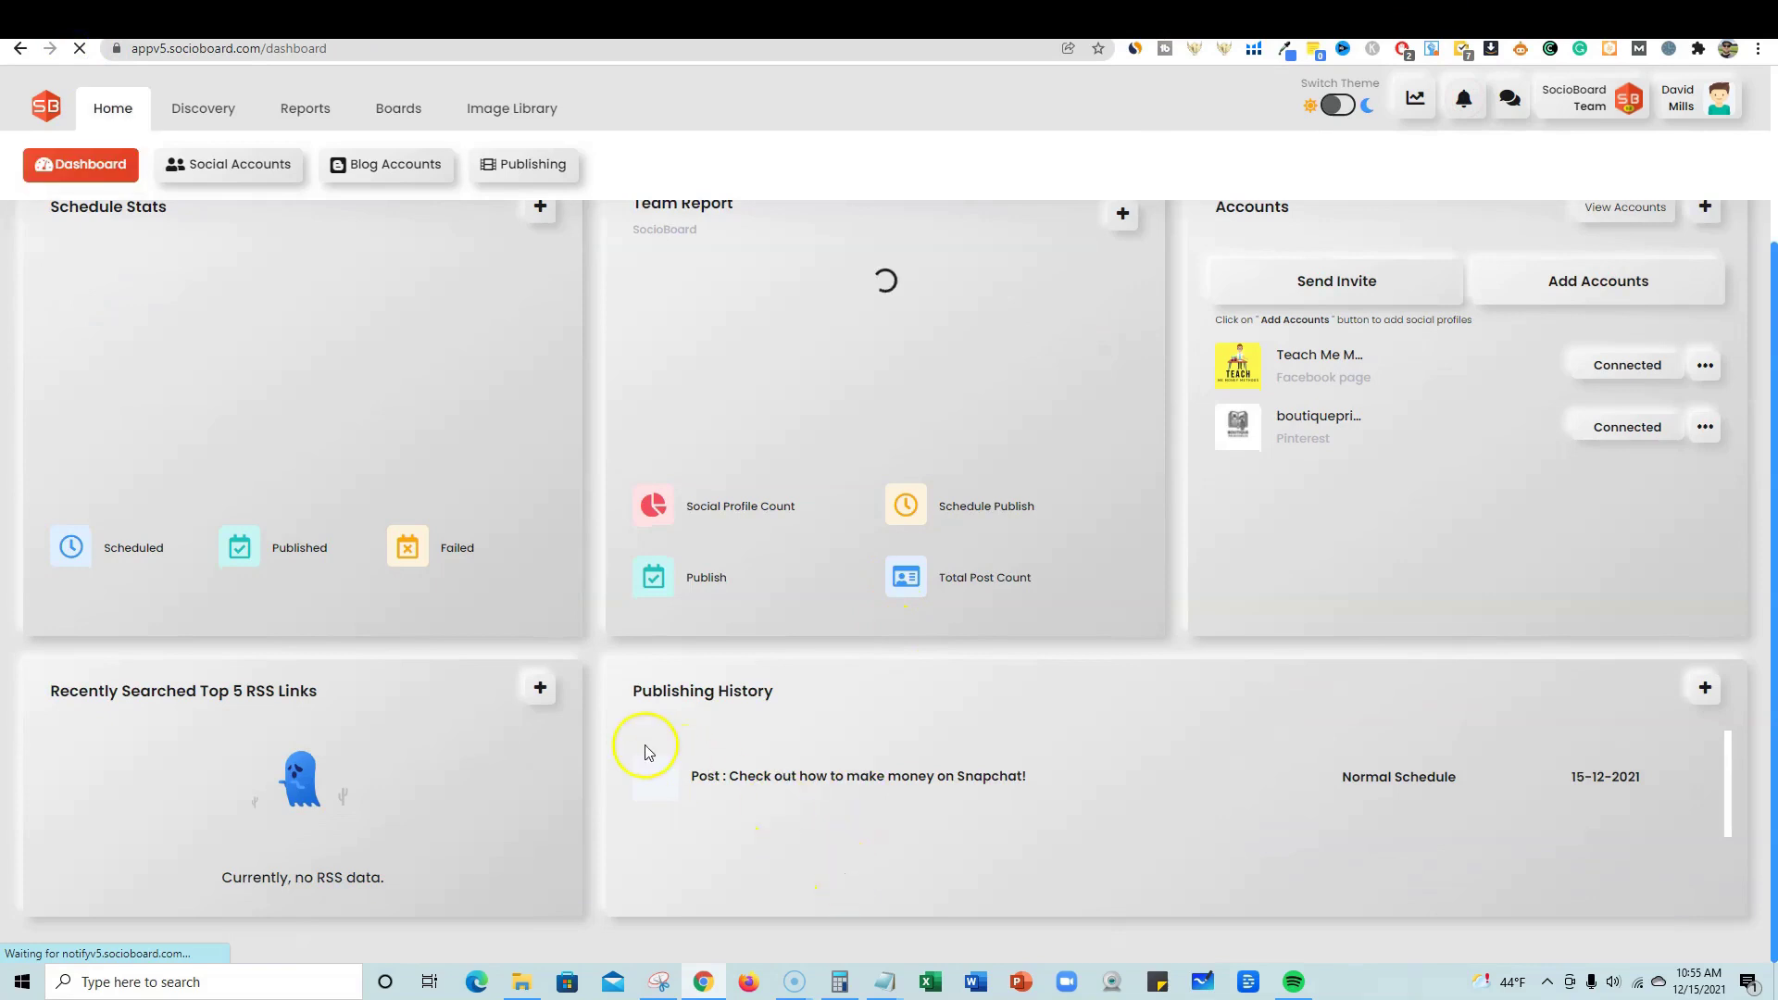
scroll(879, 796, down, 2)
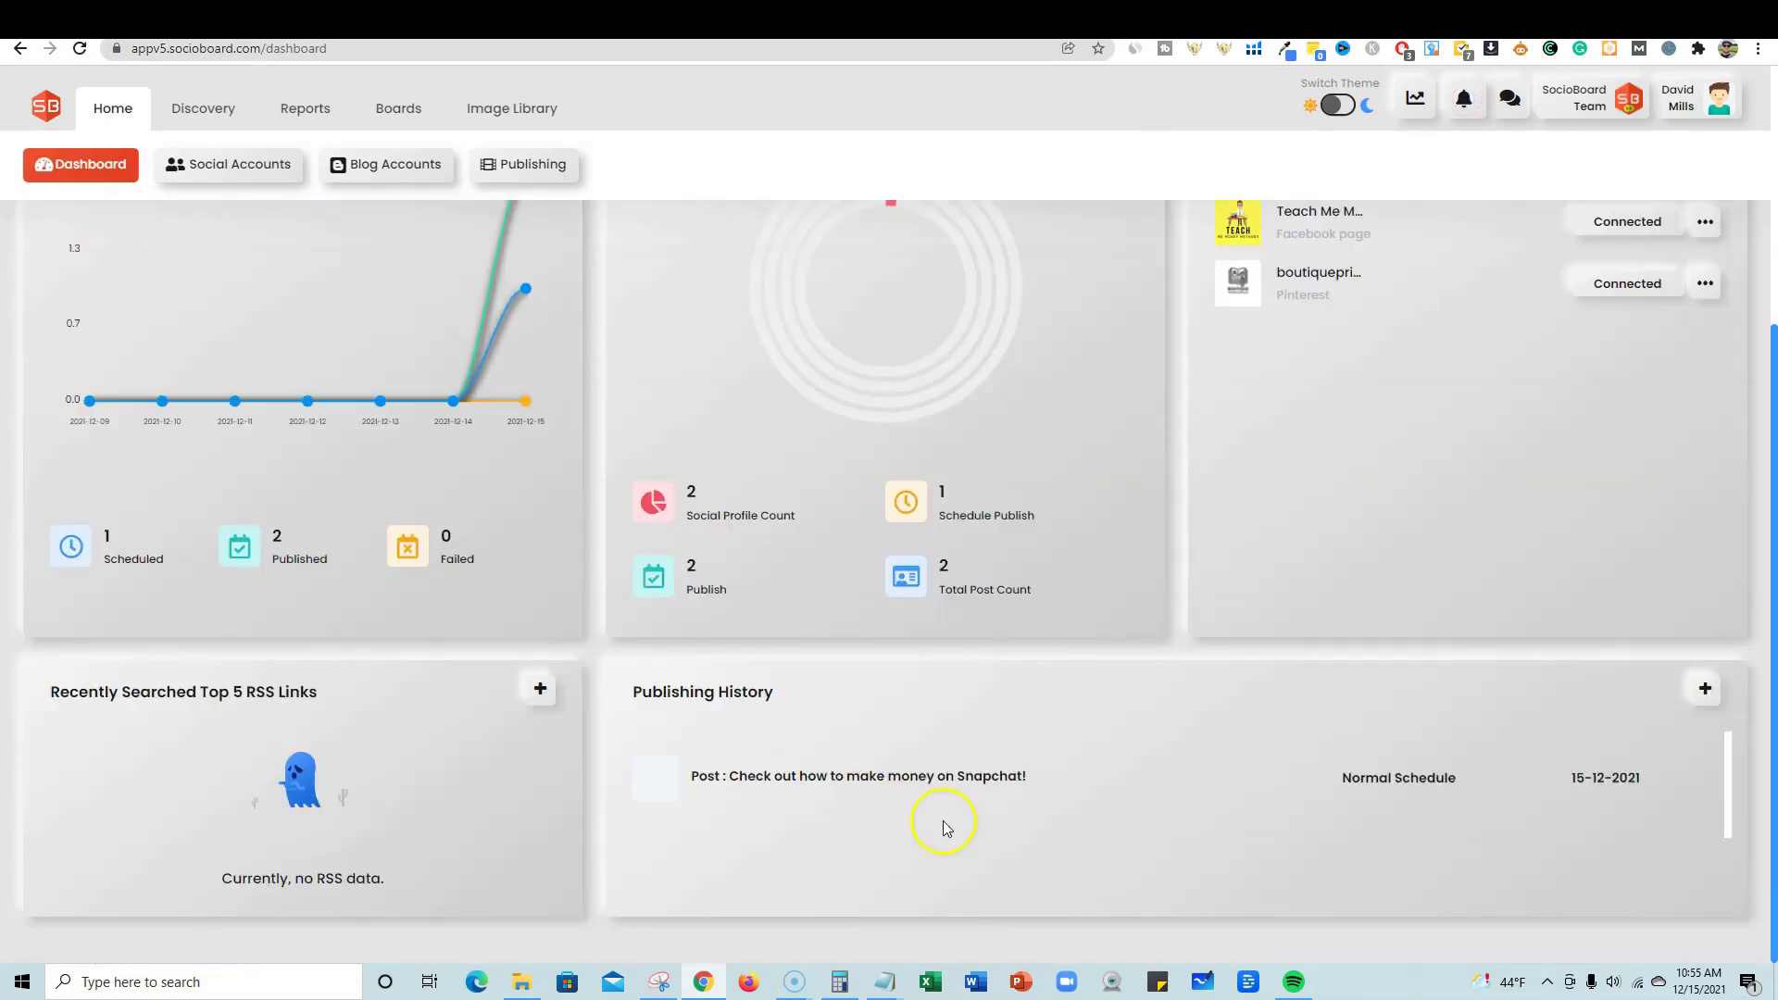
scroll(776, 661, up, 1)
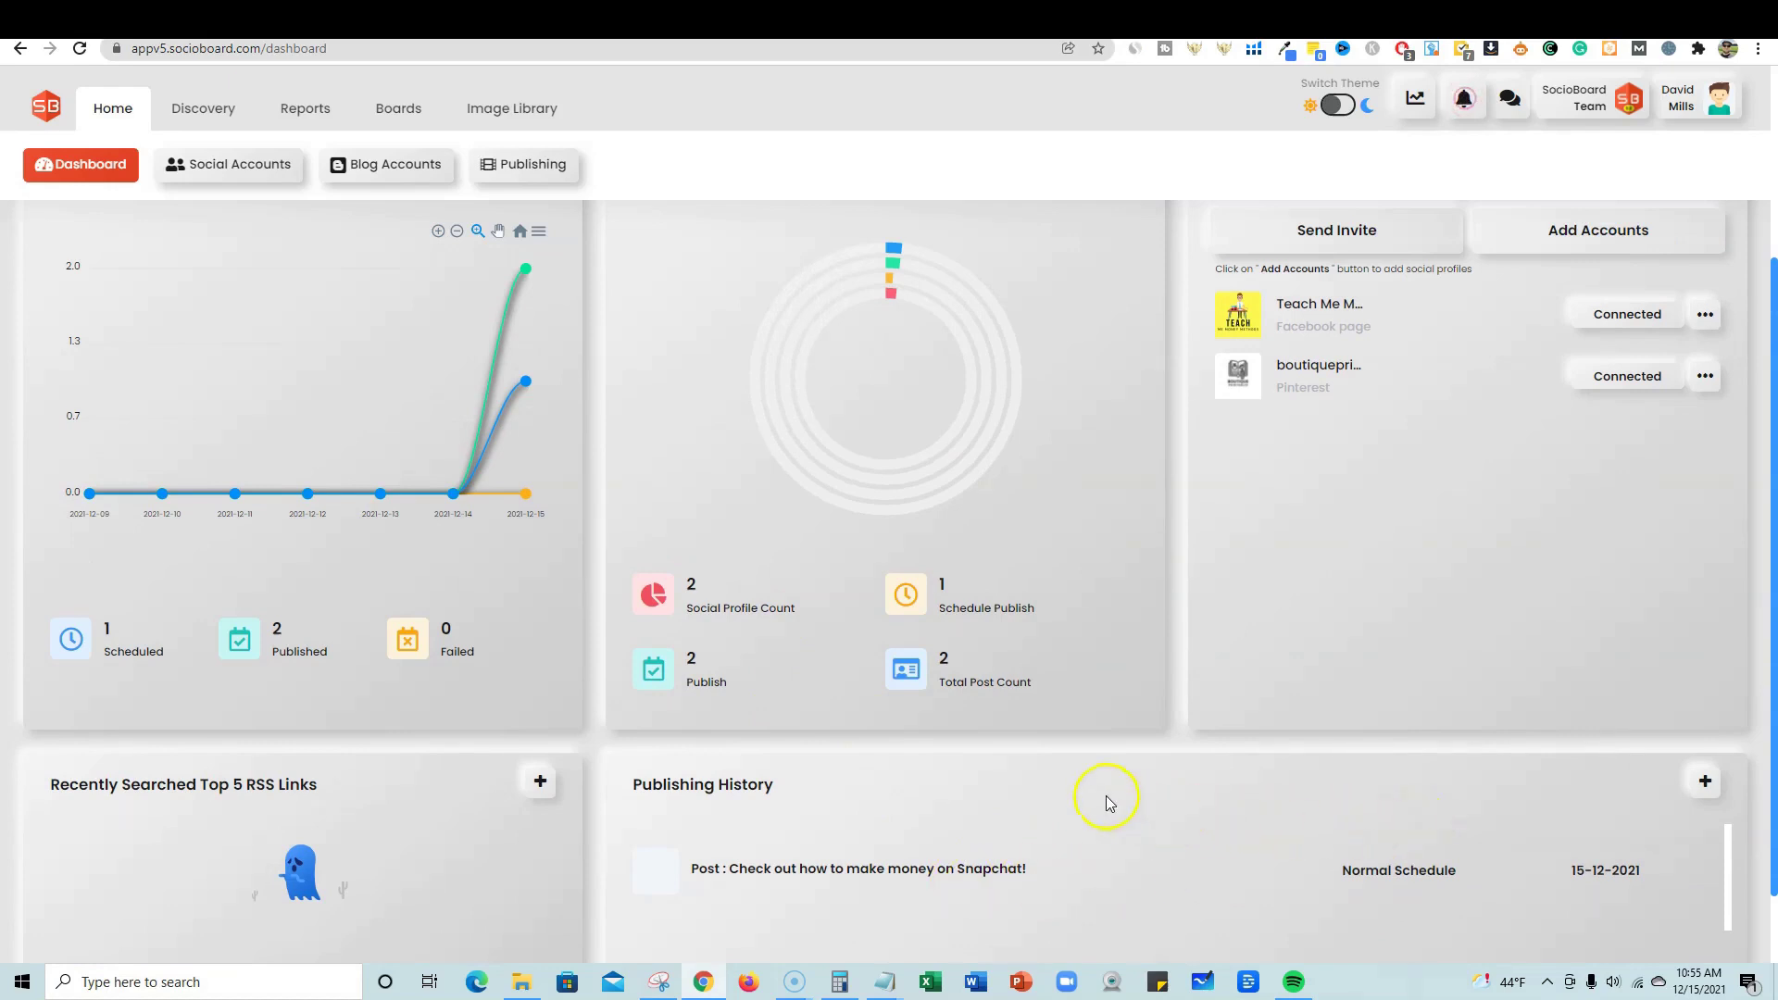
scroll(912, 460, up, 2)
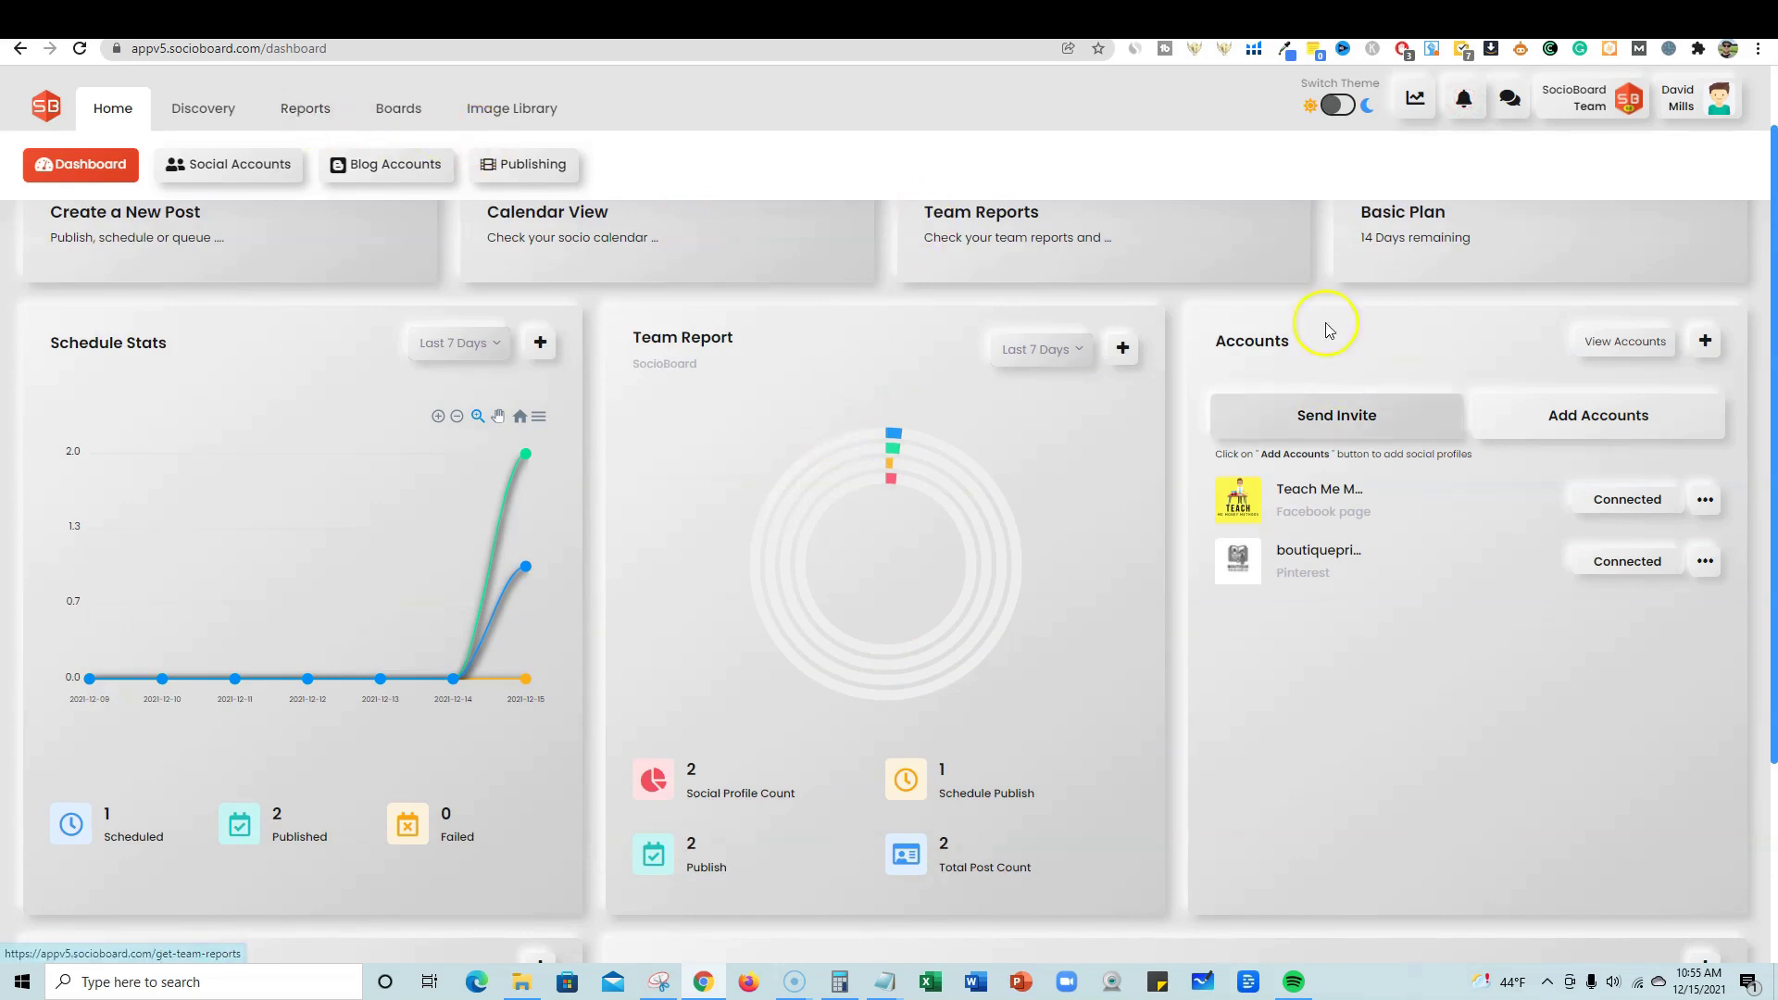
scroll(1281, 630, up, 1)
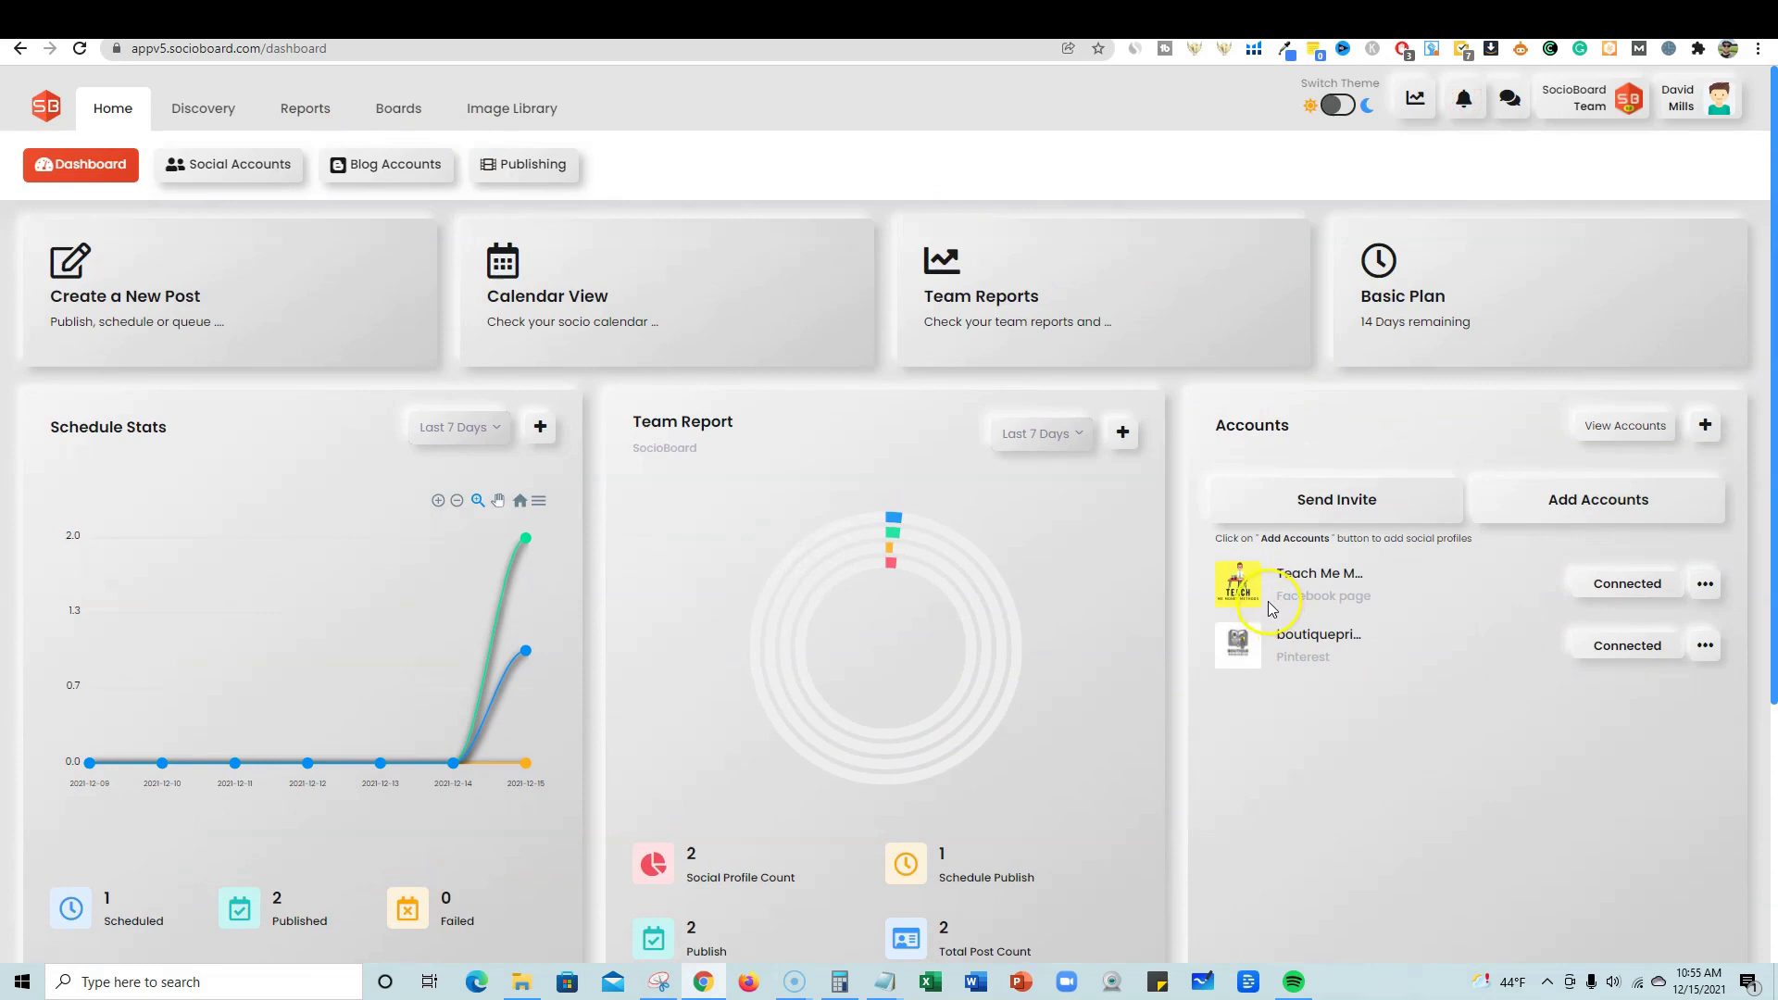
click(266, 171)
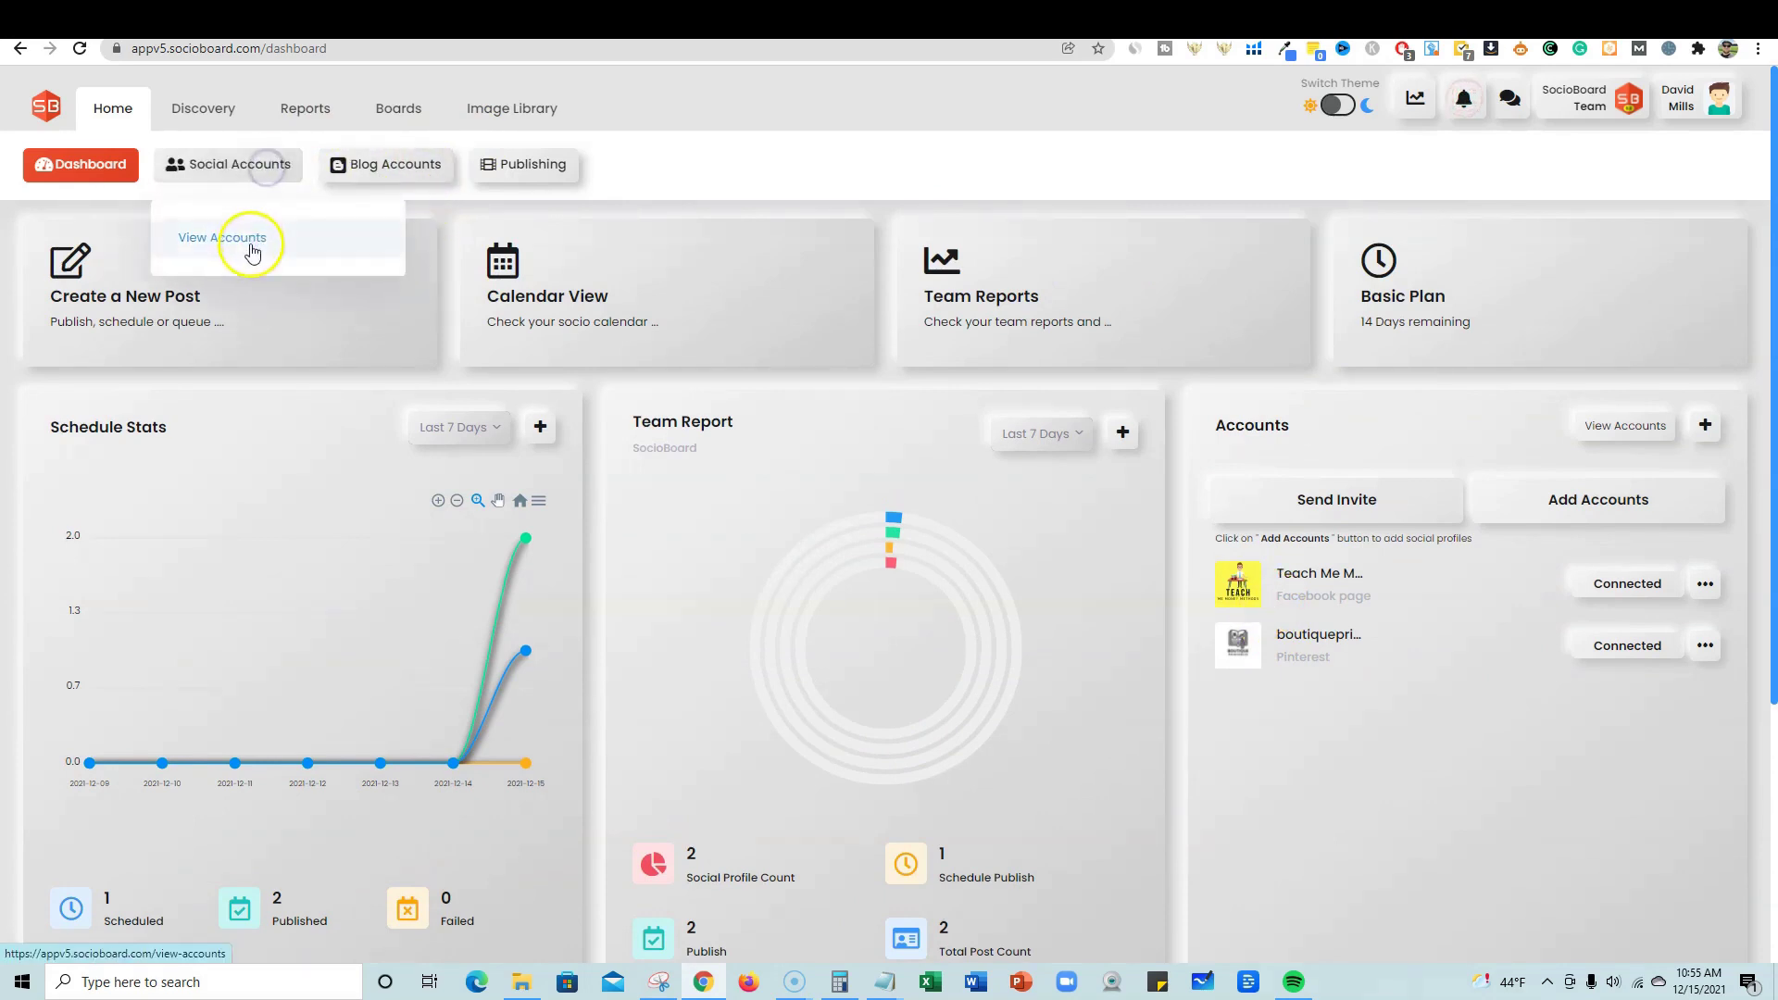
Step: View the two connected accounts, the Facebook page and Pinterest, then switch to the dark theme and back to light
click(248, 242)
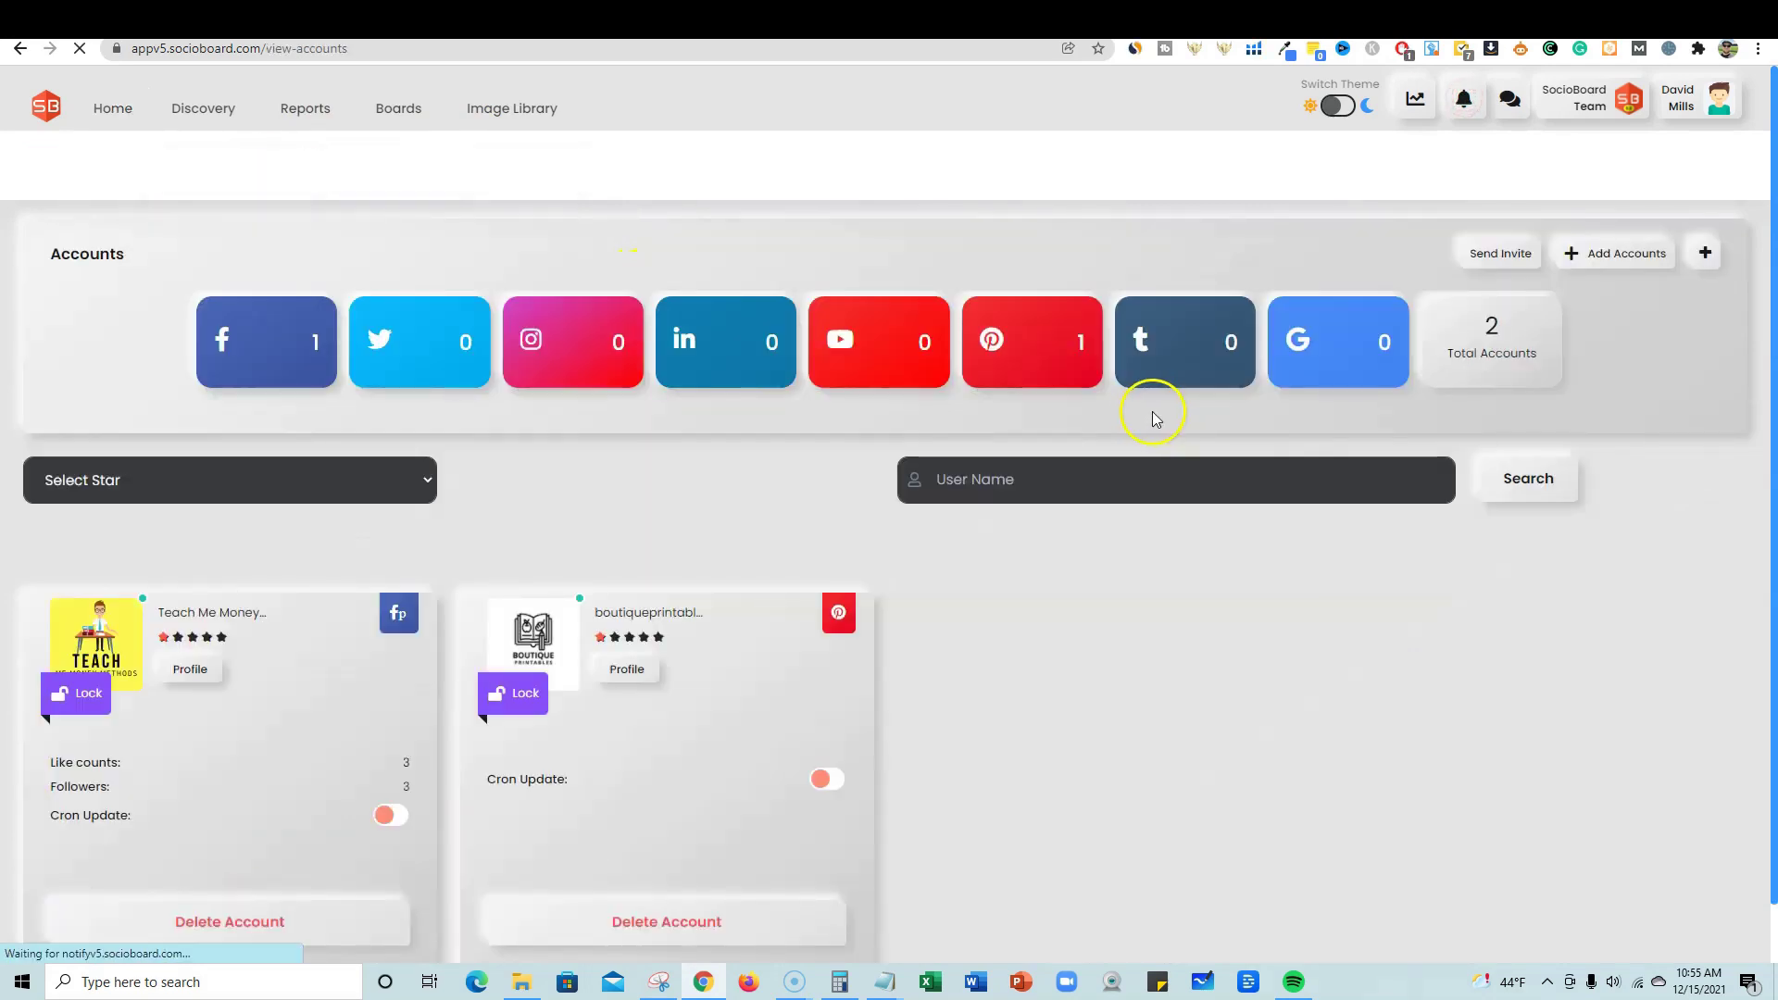
click(392, 357)
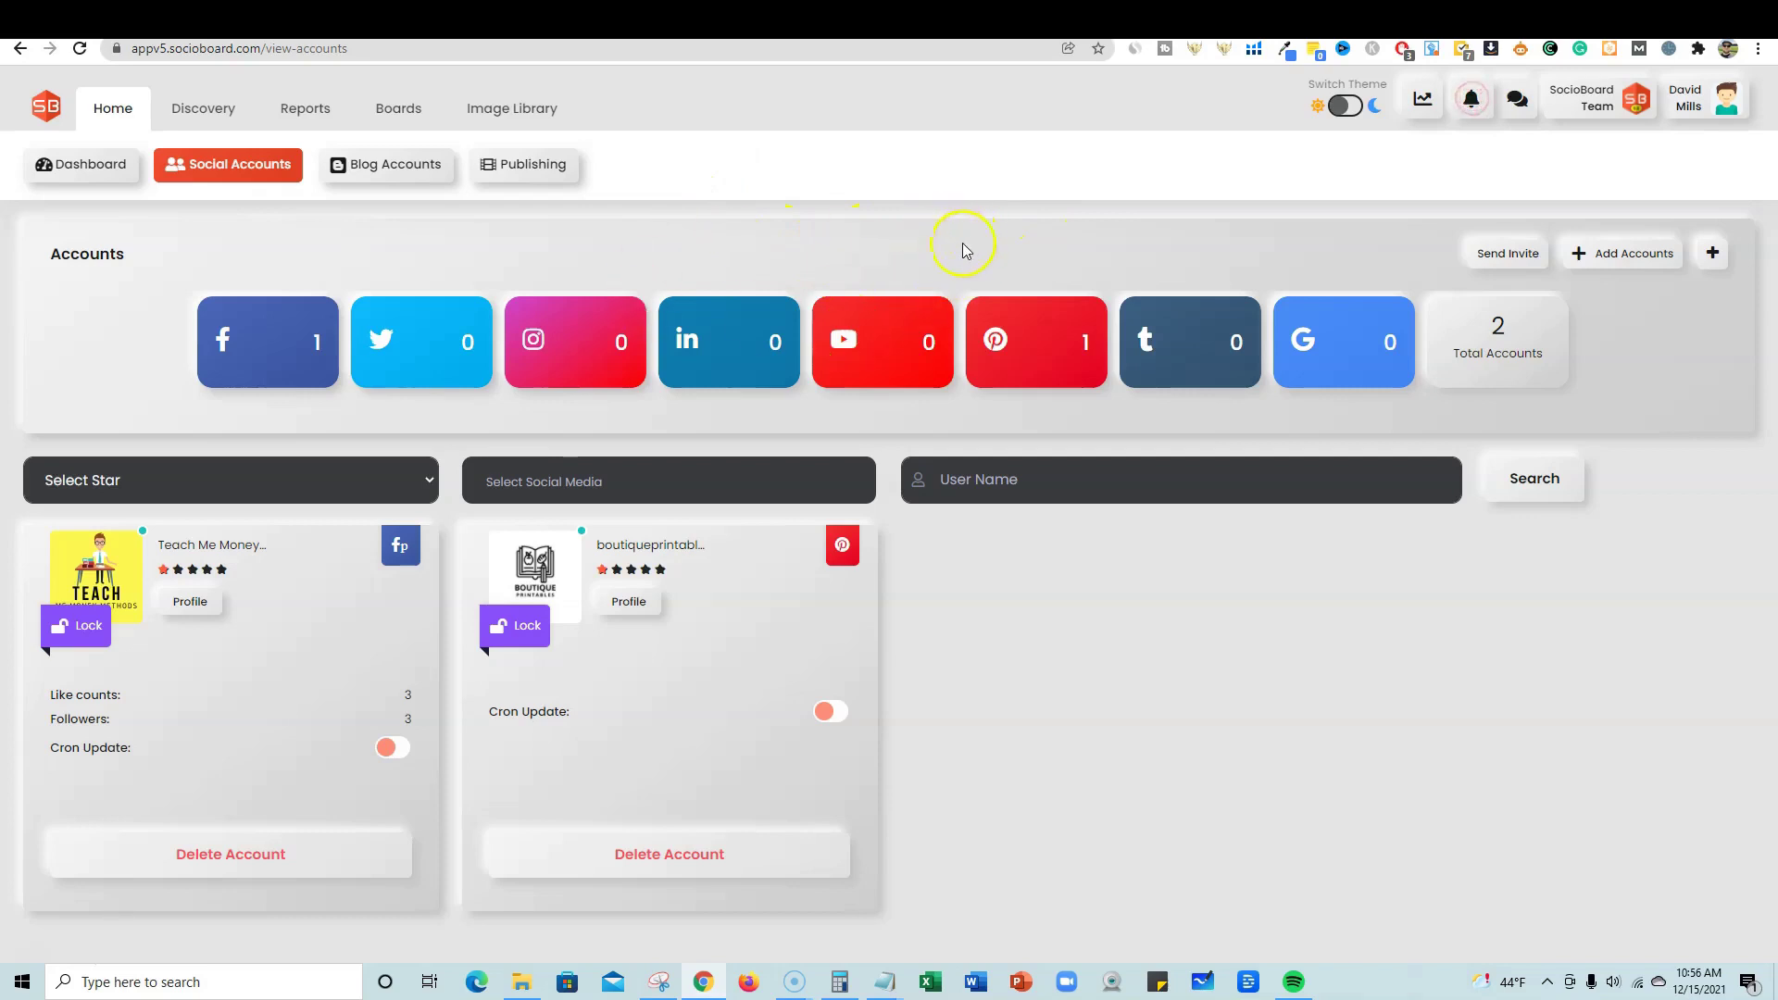
click(1347, 107)
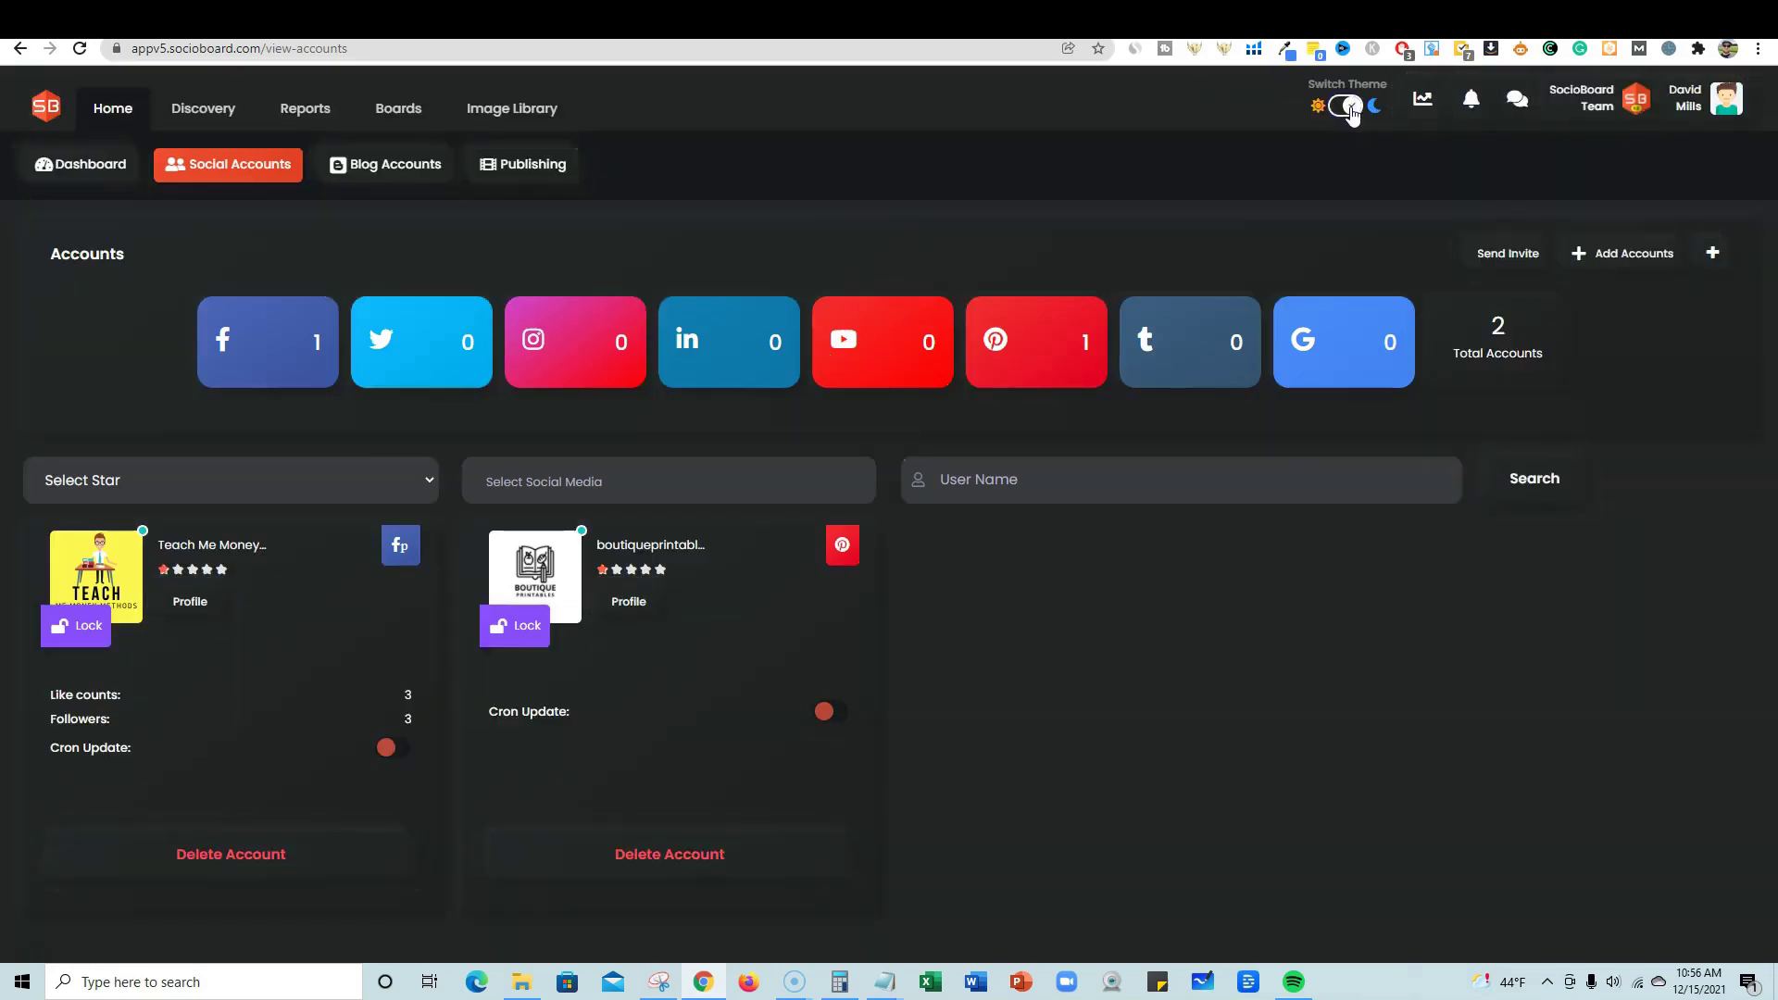
click(1349, 108)
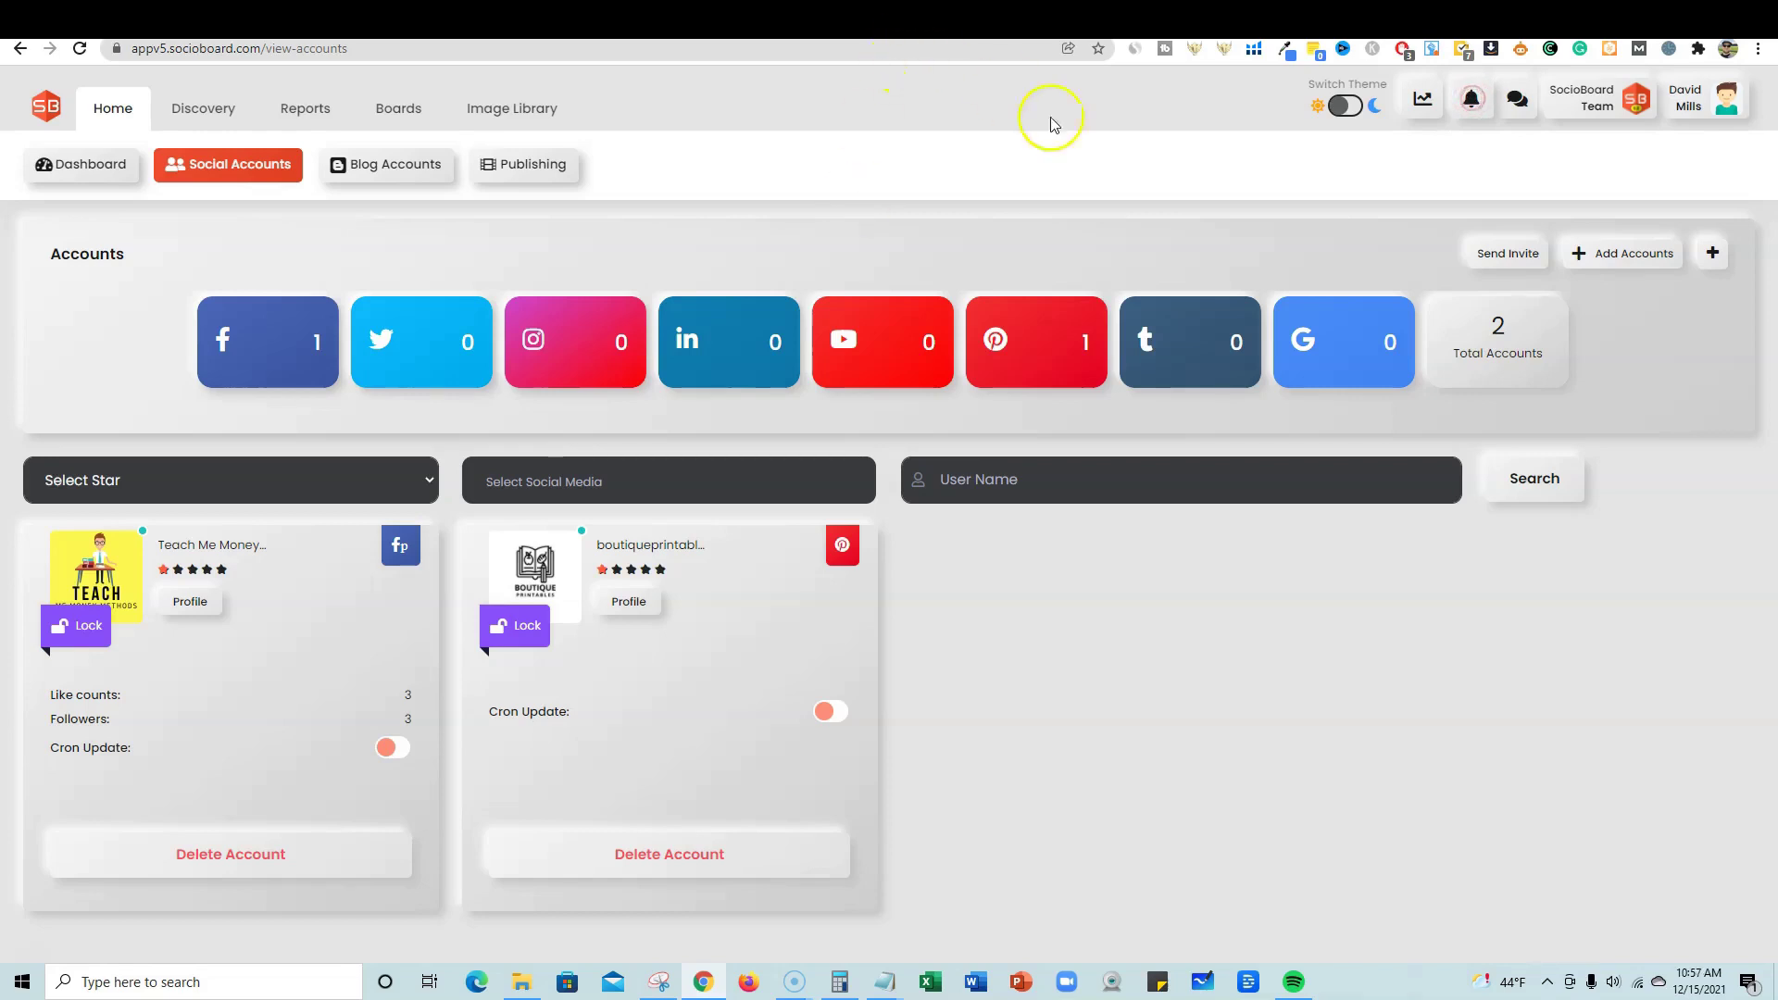
click(951, 28)
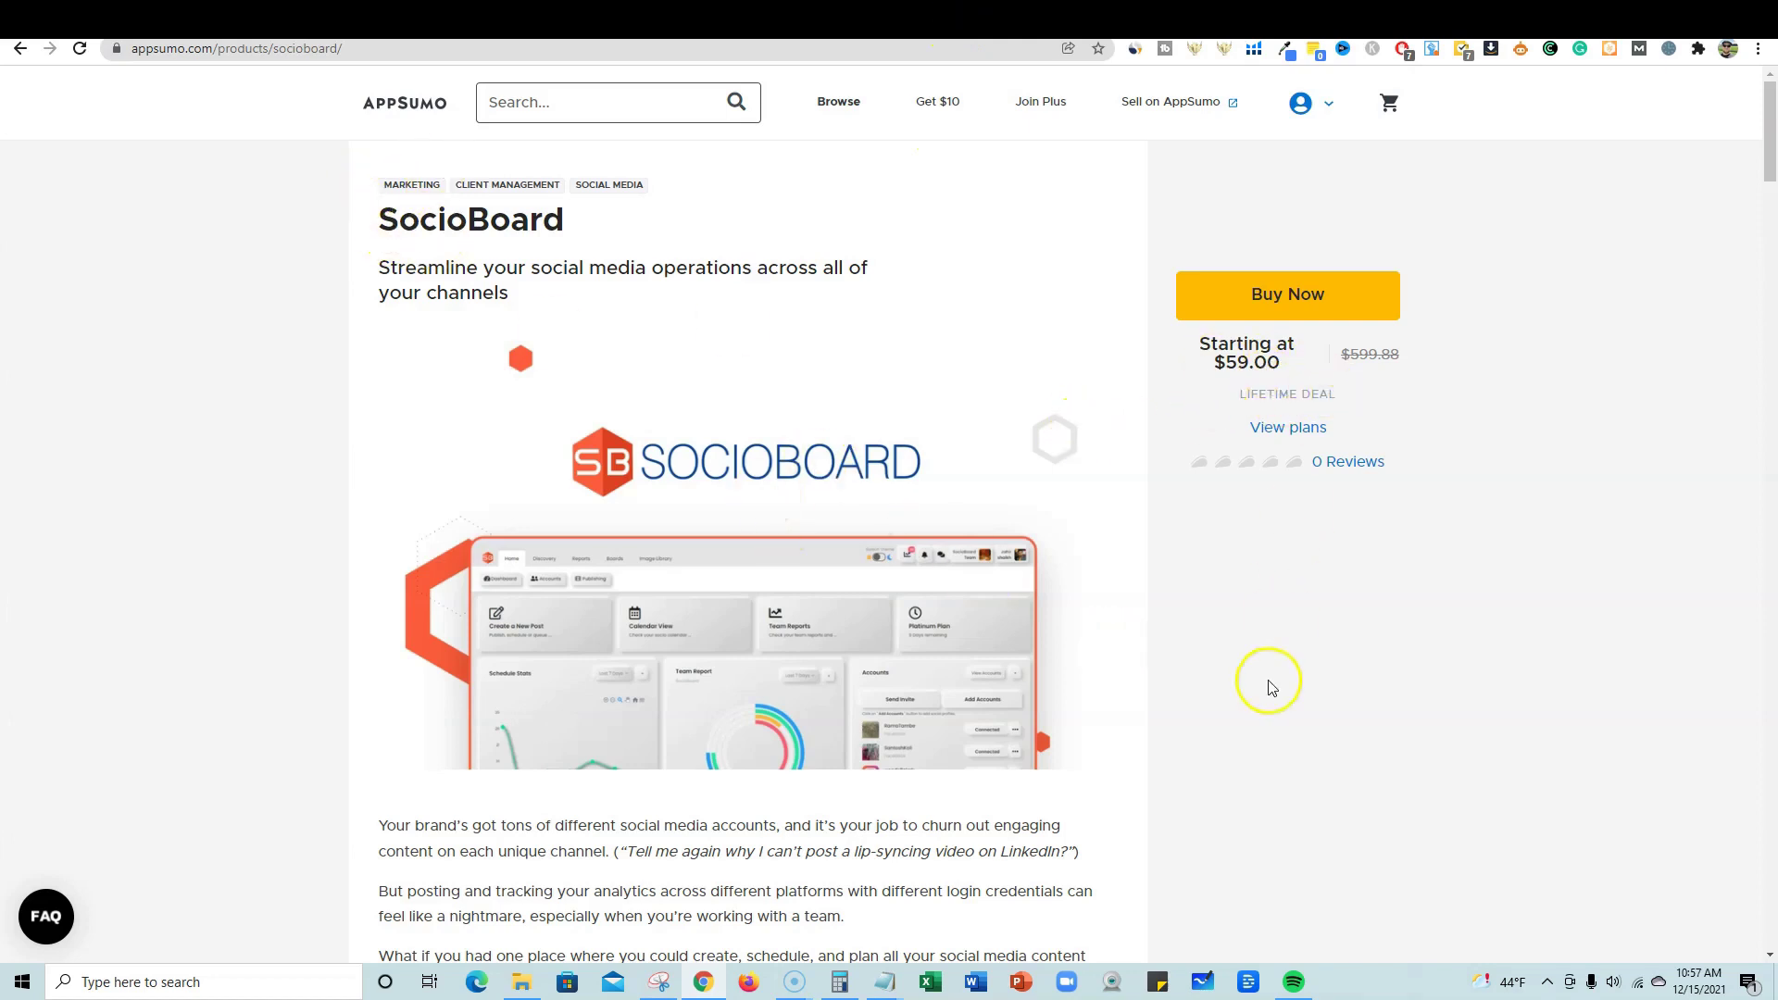
Step: Look over AppSumo's SocioBoard lifetime deal from $59.00, down from $599.88
scroll(1267, 690, down, 1)
scroll(1267, 691, up, 1)
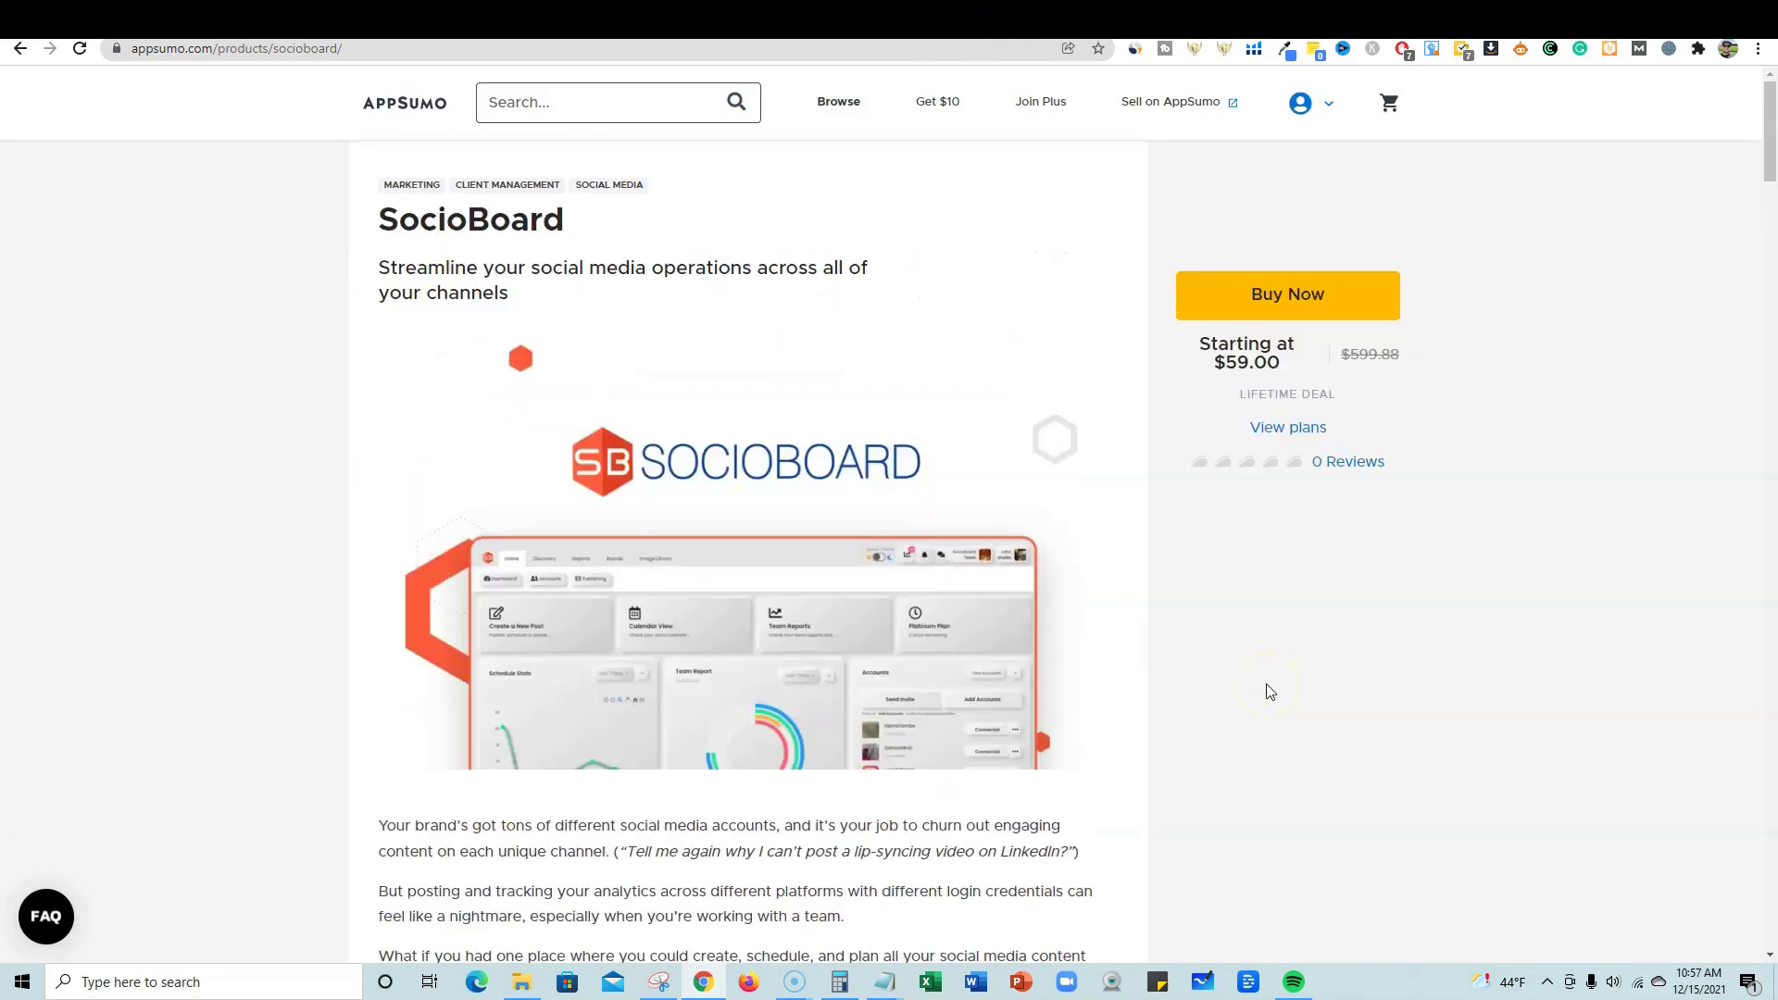